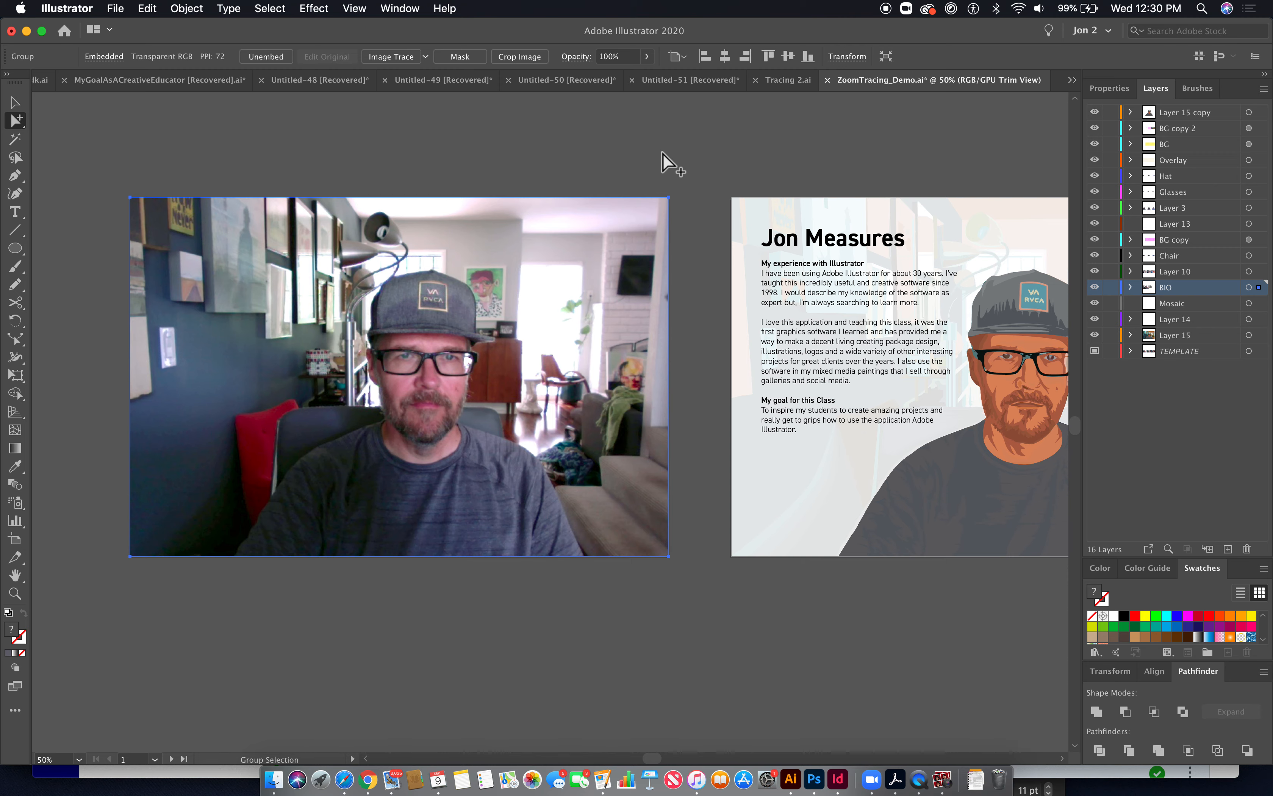
# - Examine the bio artboard with its text and traced portrait up close
pyautogui.moveTo(843, 176); pyautogui.dragTo(525, 209)
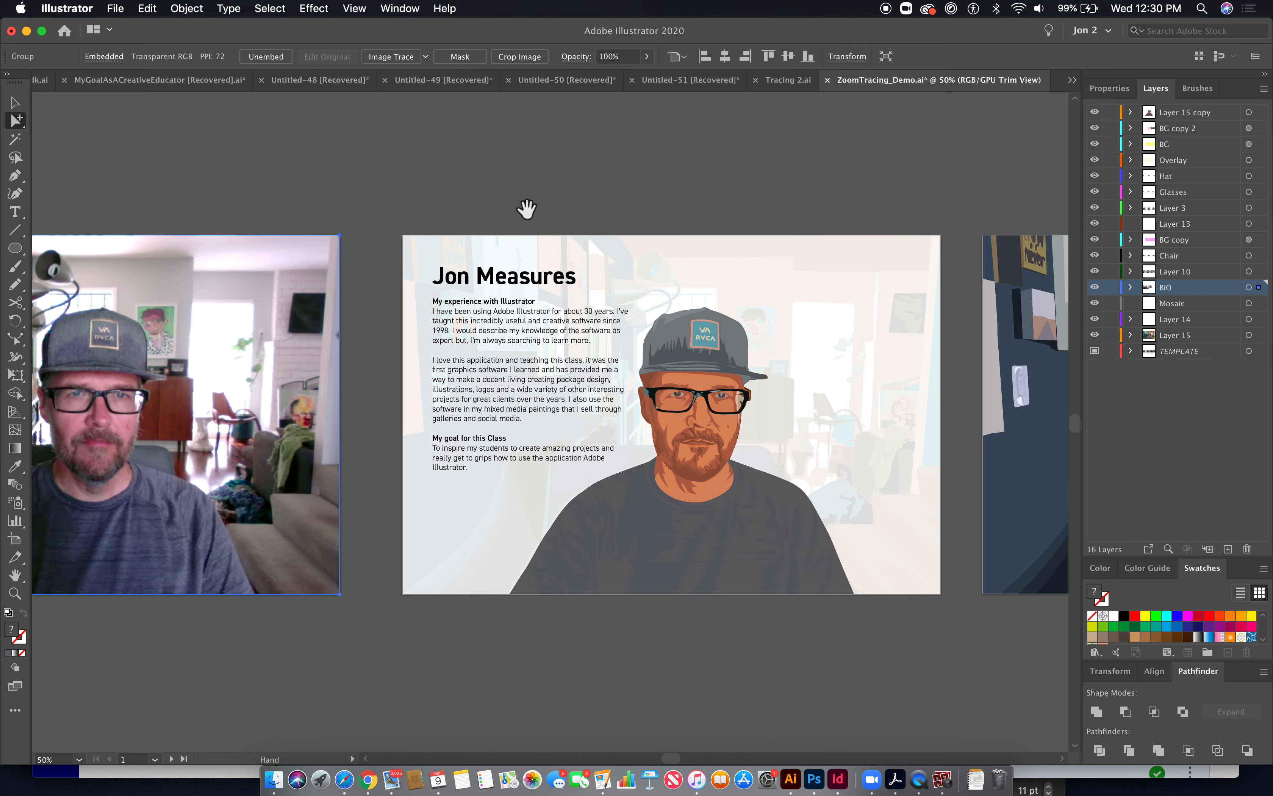
pyautogui.moveTo(483, 289); pyautogui.dragTo(639, 341)
pyautogui.moveTo(776, 375); pyautogui.dragTo(582, 261)
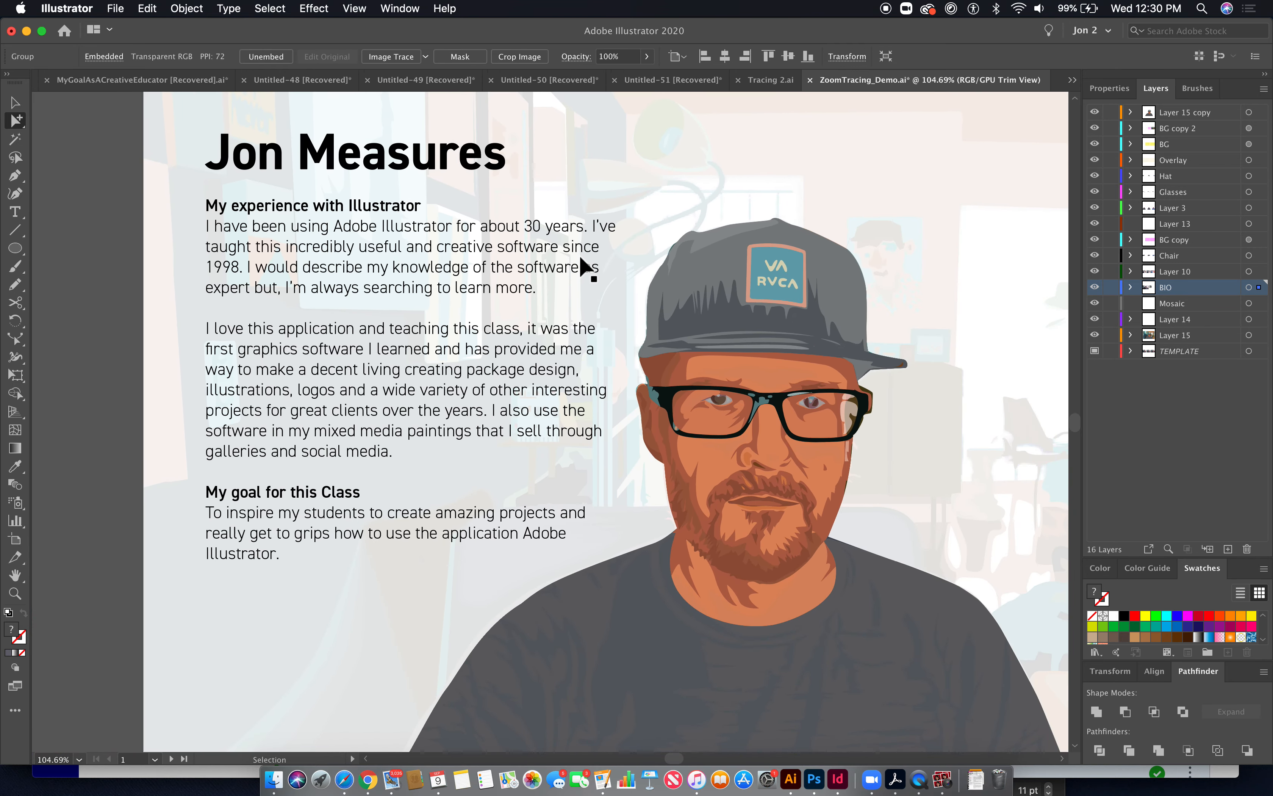
pyautogui.press('super+1')
pyautogui.moveTo(794, 463); pyautogui.dragTo(5, 454)
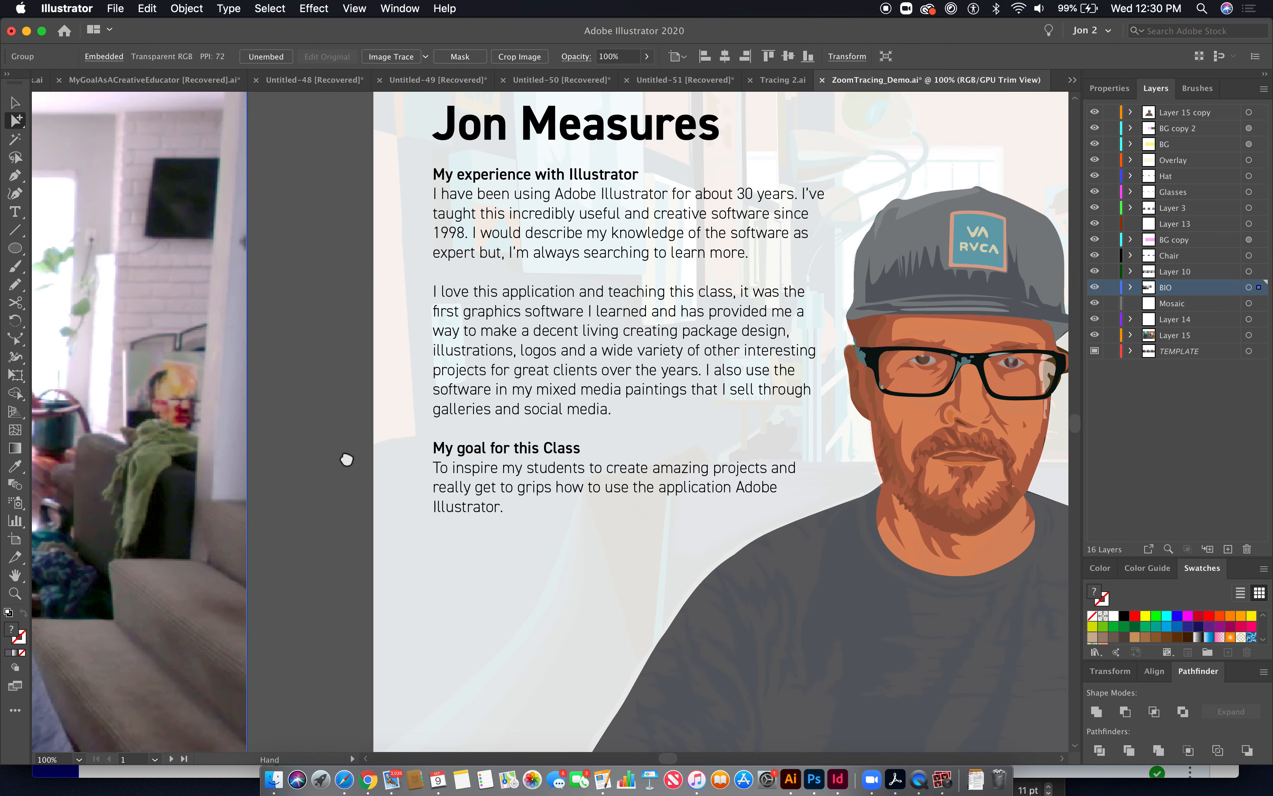
pyautogui.moveTo(345, 457); pyautogui.dragTo(200, 422)
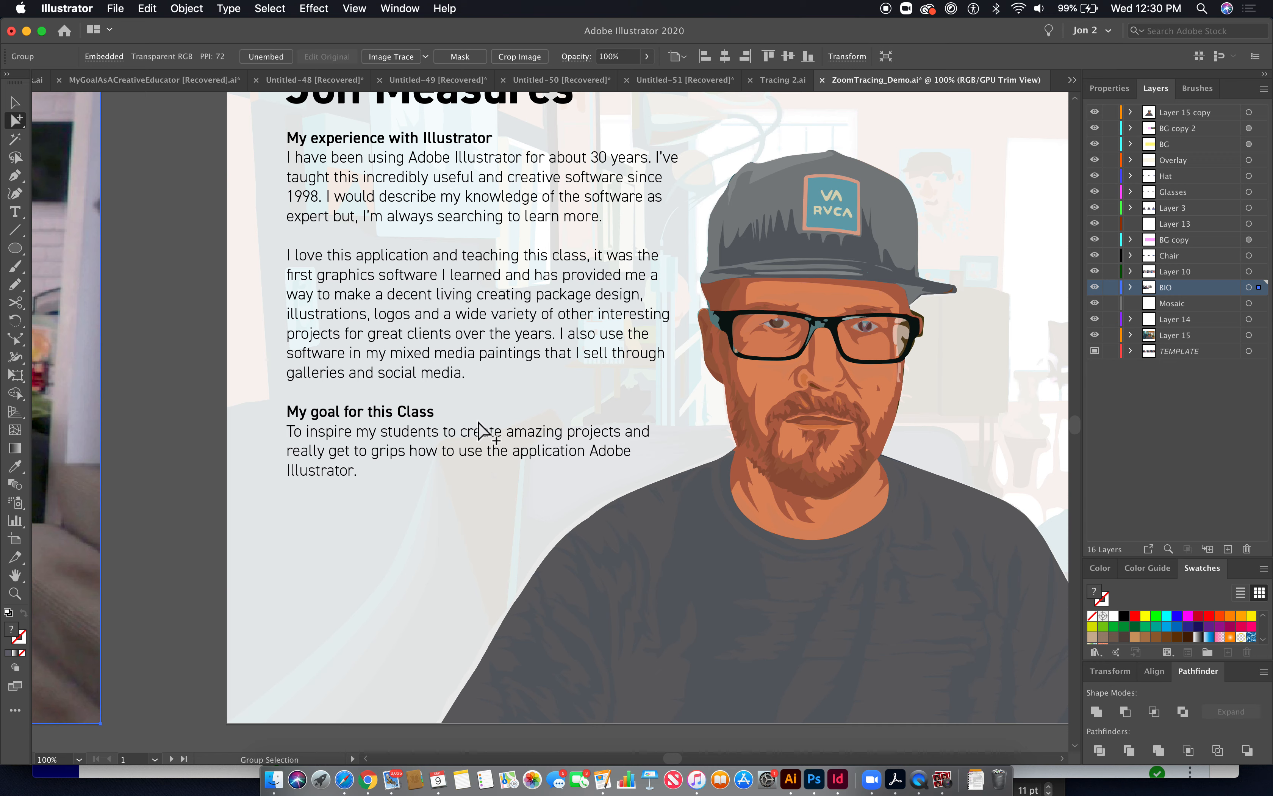
pyautogui.moveTo(782, 434); pyautogui.dragTo(660, 451)
pyautogui.click(660, 451)
pyautogui.press('super+minus')
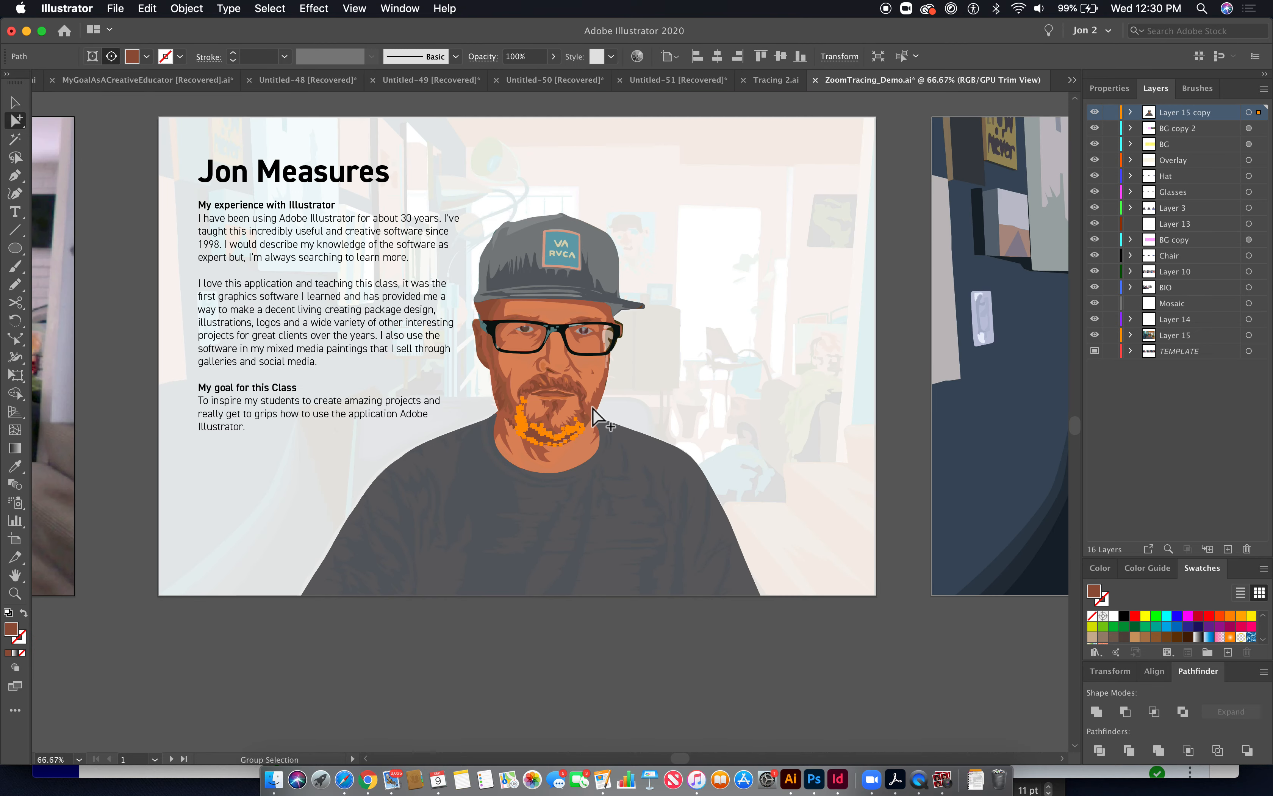
pyautogui.click(716, 646)
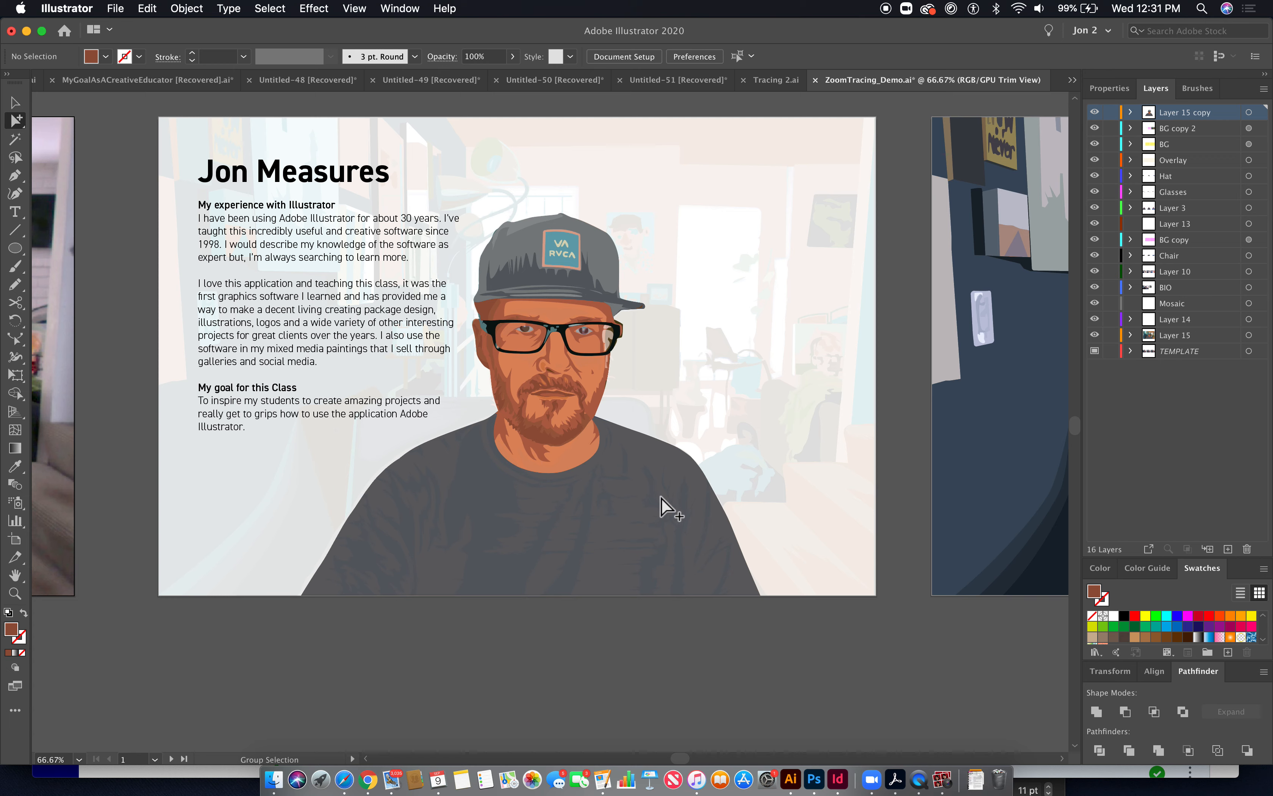
# - Select the white overlay rectangle on the bio artboard and set its opacity to 73%
pyautogui.click(686, 398)
pyautogui.click(513, 56)
pyautogui.moveTo(504, 75)
pyautogui.mouseDown()
pyautogui.moveTo(426, 80)
pyautogui.moveTo(515, 80)
pyautogui.mouseUp()
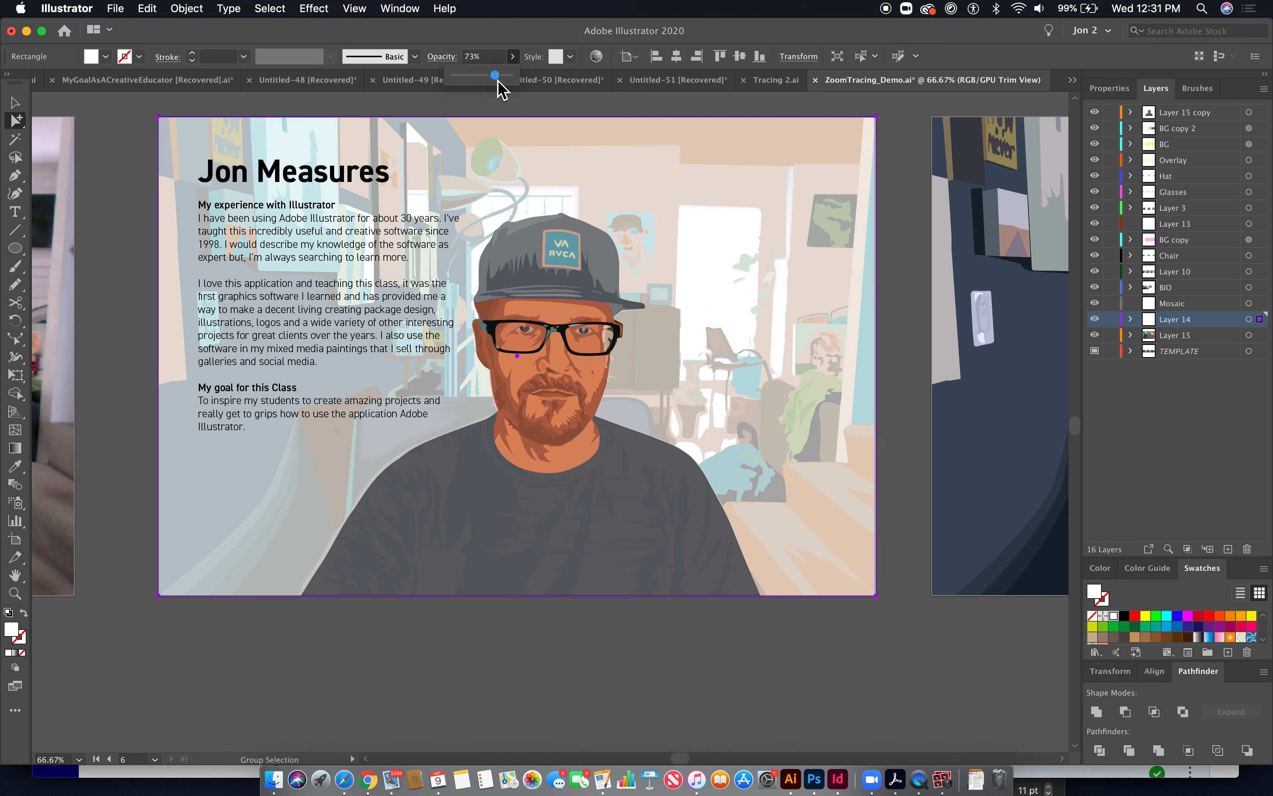
pyautogui.click(585, 272)
pyautogui.moveTo(585, 272); pyautogui.dragTo(666, 538)
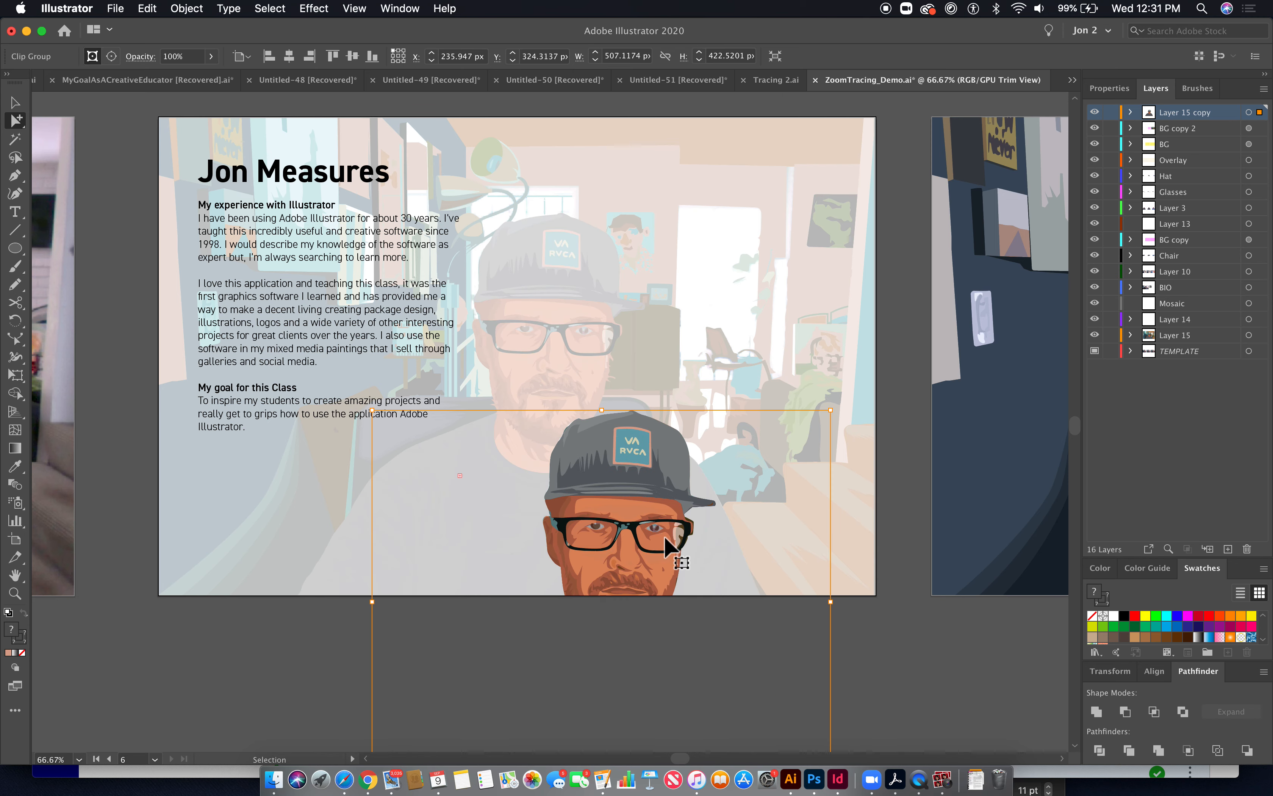
pyautogui.press('super+z')
pyautogui.click(796, 690)
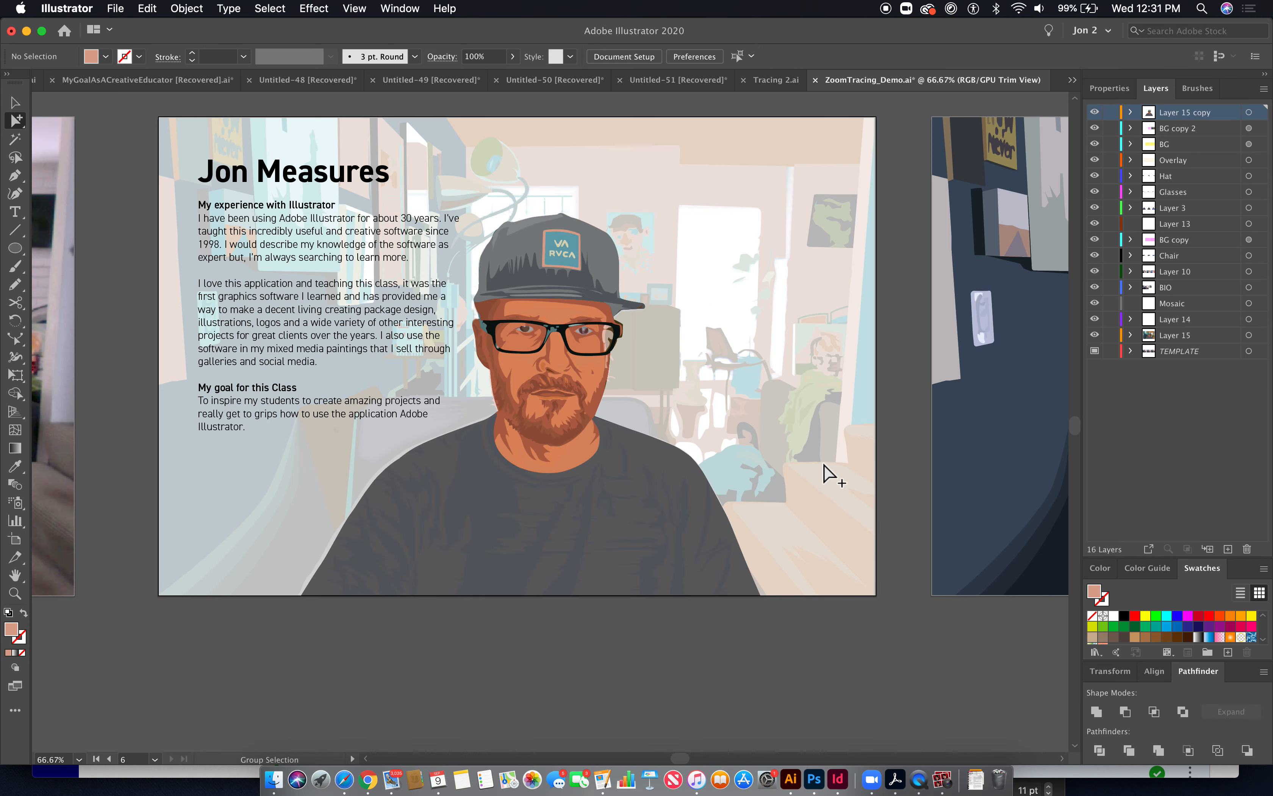
# - Browse the artboards to compare the differently coloured versions of the traced portrait
pyautogui.hscroll(5, 829, 472)
pyautogui.hscroll(10, 823, 464)
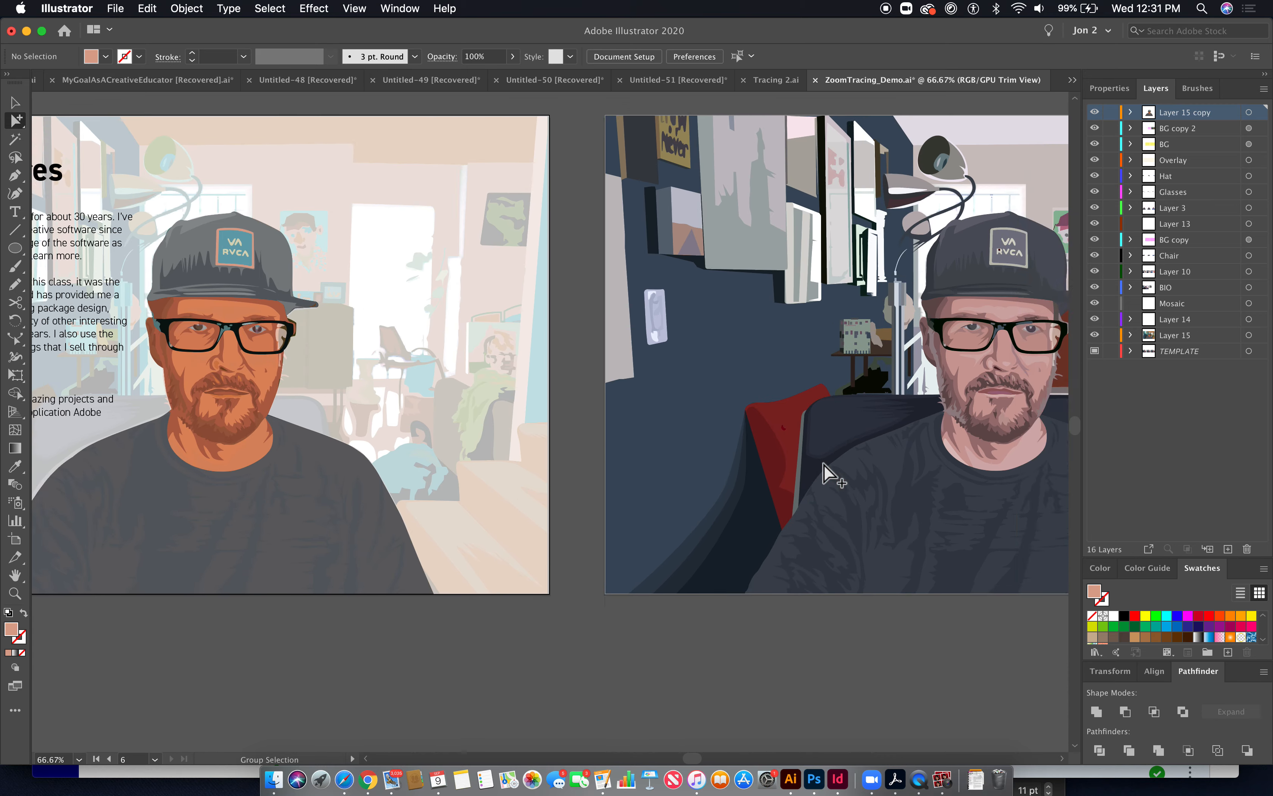
pyautogui.hscroll(3, 823, 464)
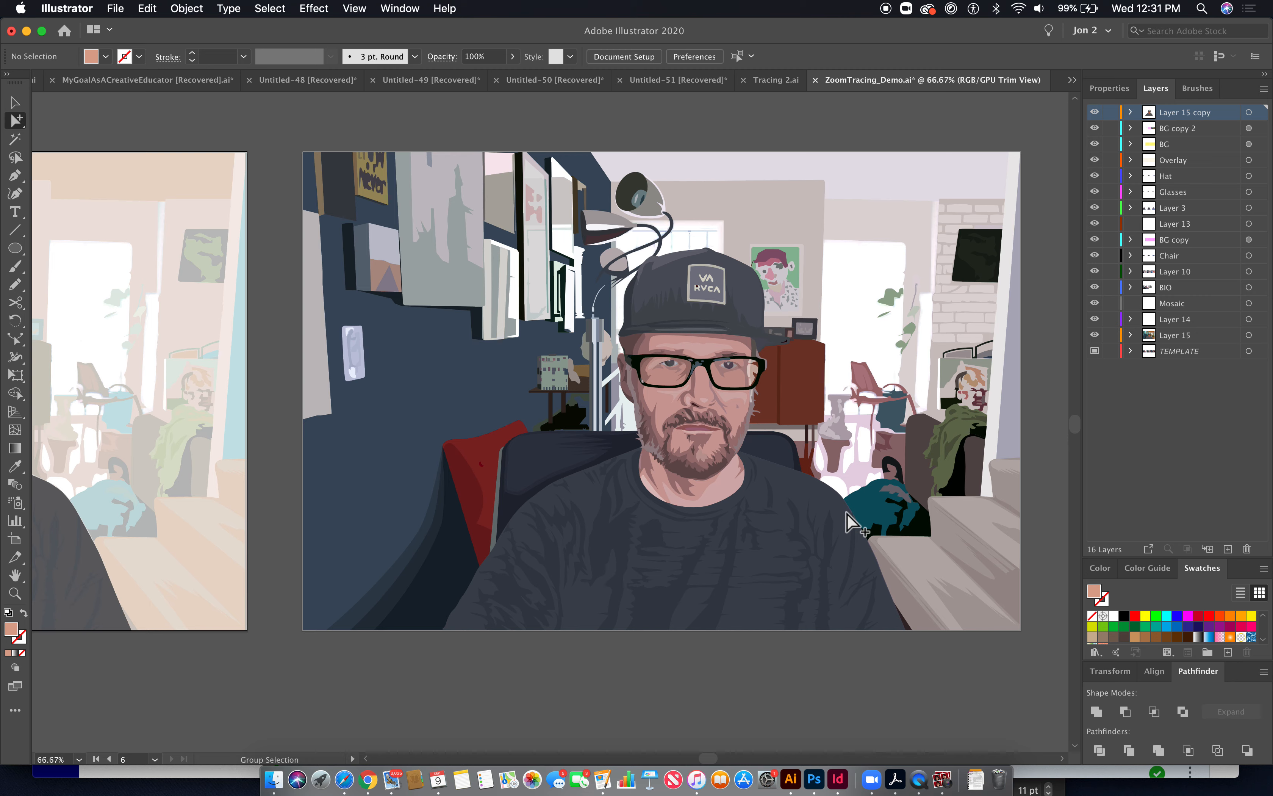
pyautogui.hscroll(11, 842, 513)
pyautogui.hscroll(11, 839, 521)
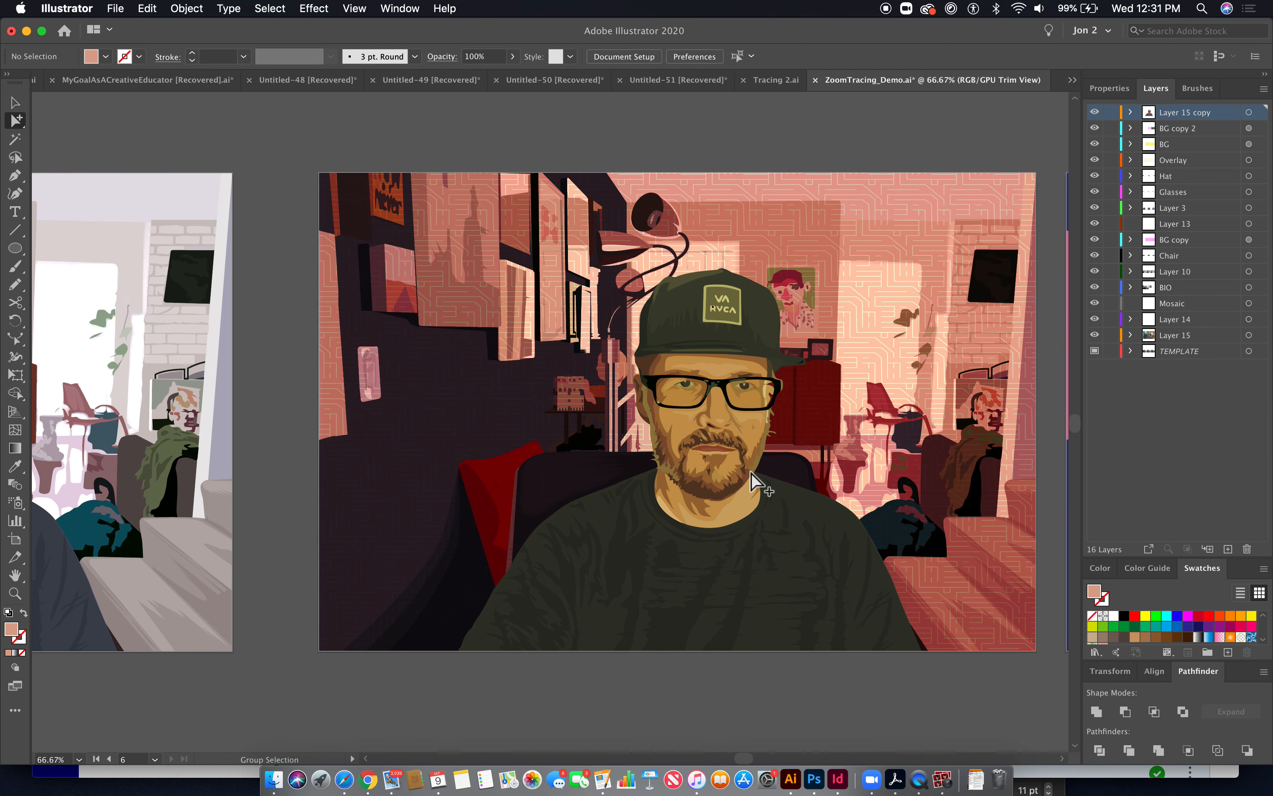
pyautogui.click(841, 377)
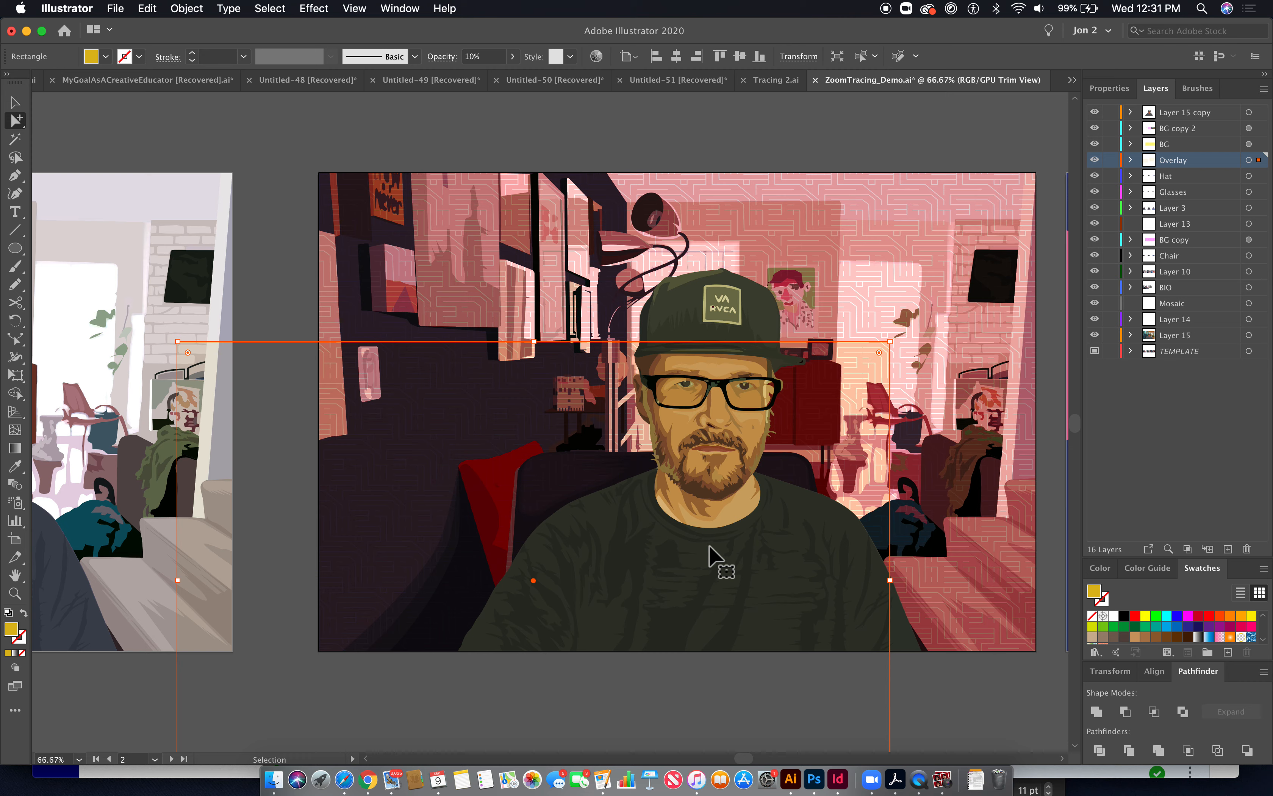
pyautogui.press('super+z')
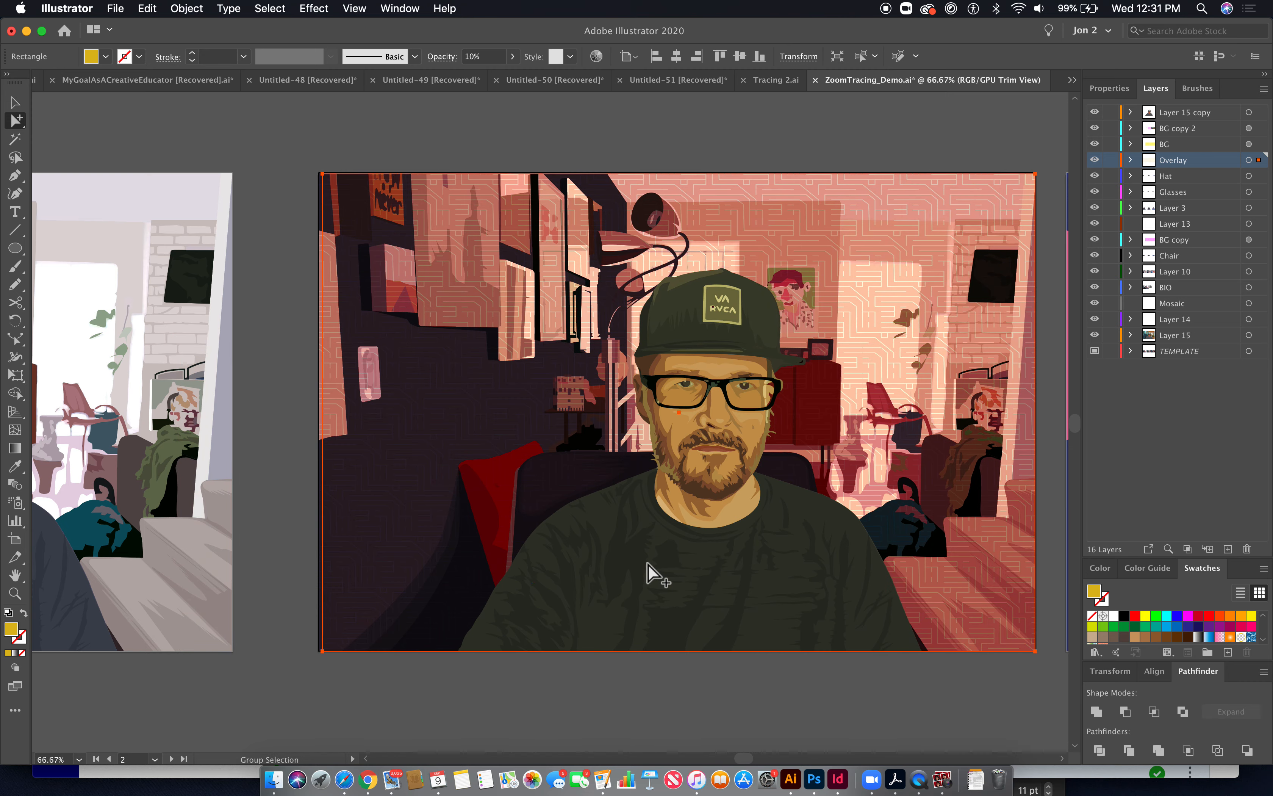
pyautogui.press('super+minus')
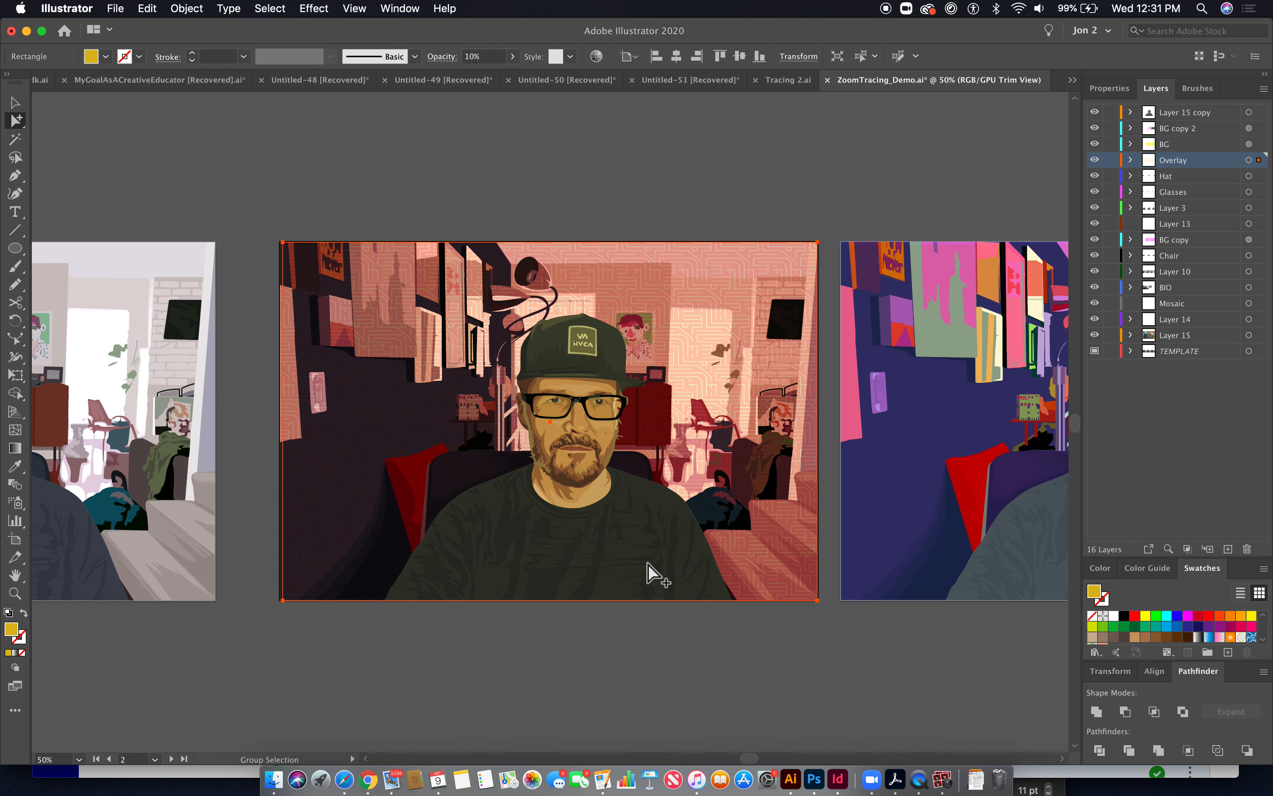
pyautogui.moveTo(610, 468); pyautogui.dragTo(807, 490)
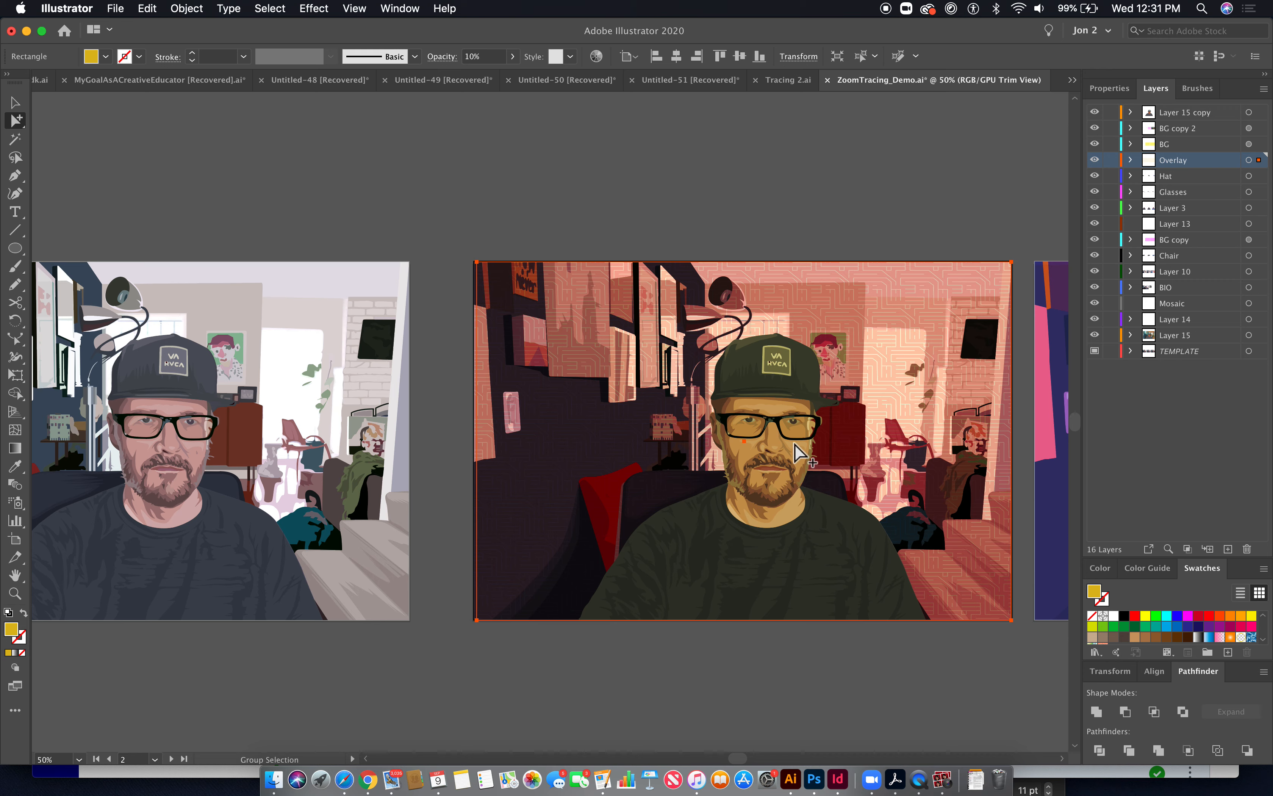
pyautogui.hscroll(-3, 768, 455)
pyautogui.scroll(-1, 768, 455)
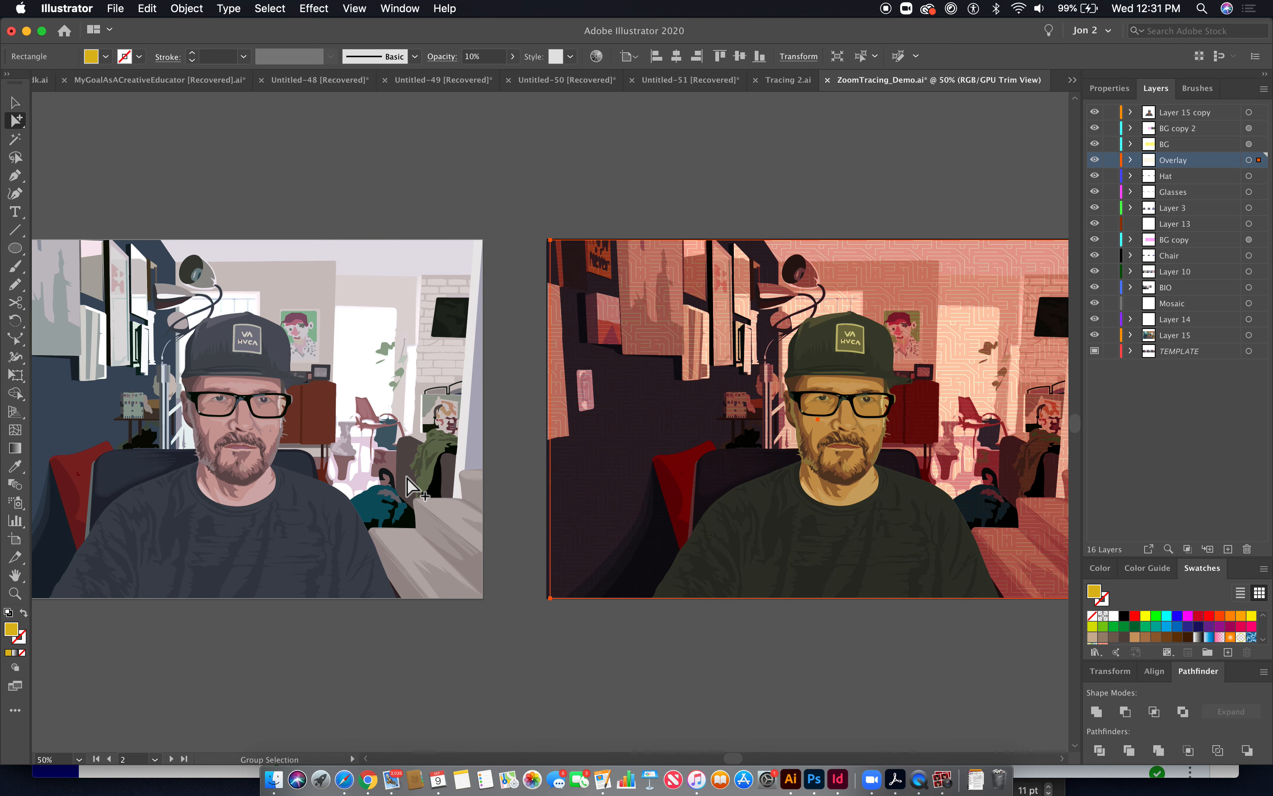
pyautogui.hscroll(5, 728, 525)
pyautogui.scroll(1, 729, 525)
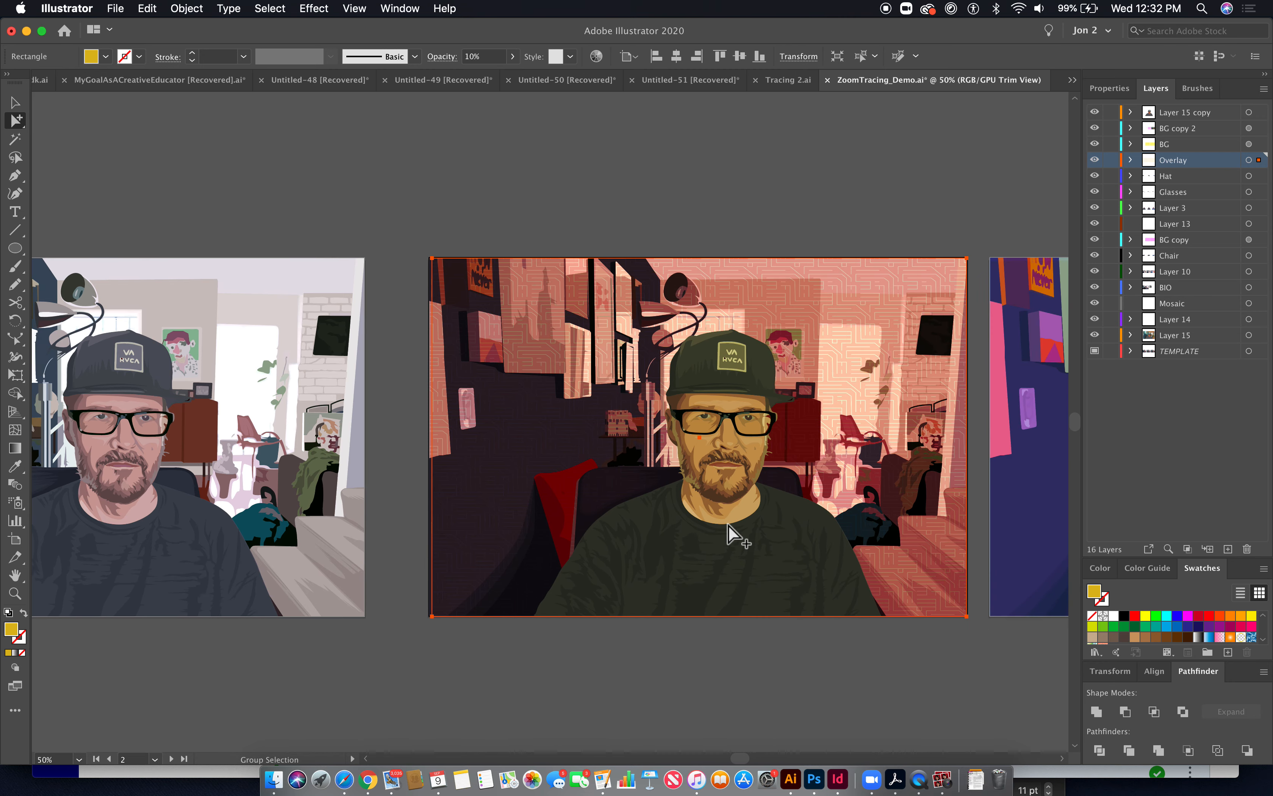
pyautogui.hscroll(15, 728, 525)
pyautogui.scroll(-1, 728, 525)
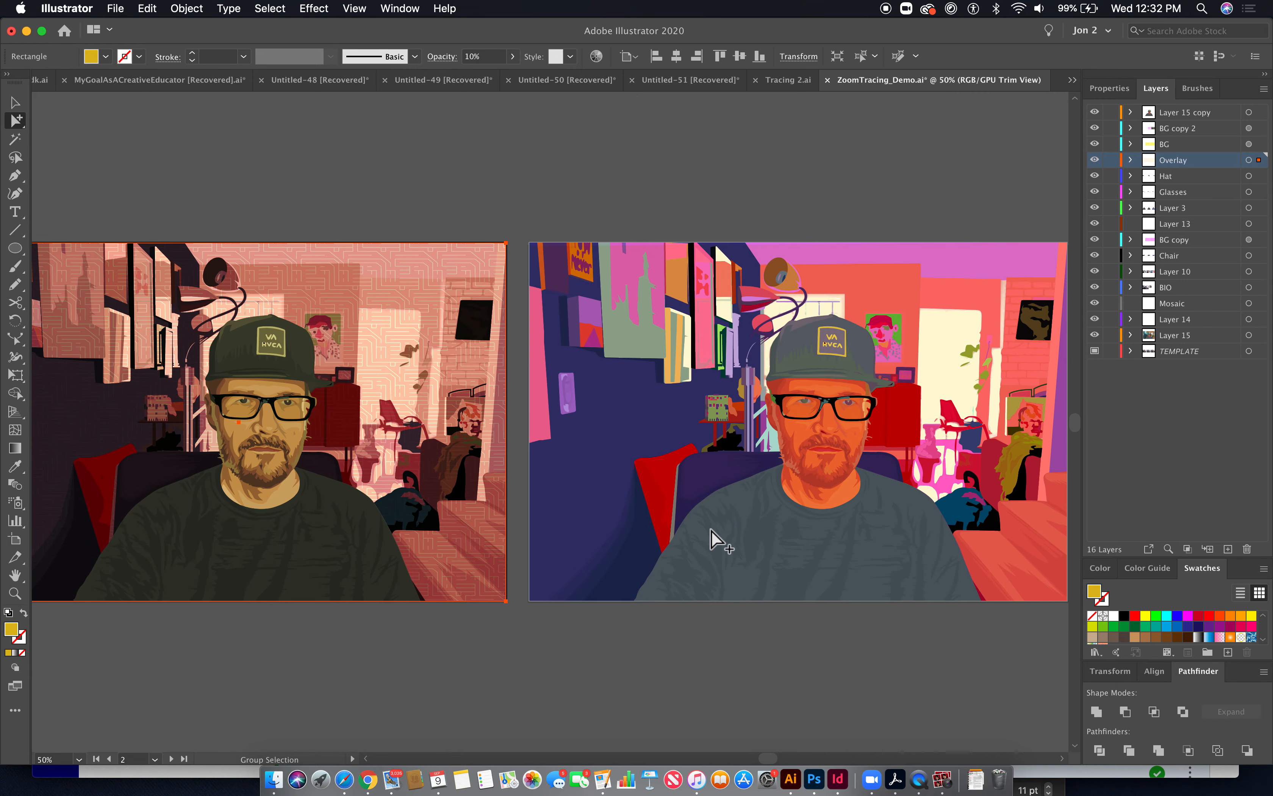
pyautogui.hscroll(1, 711, 530)
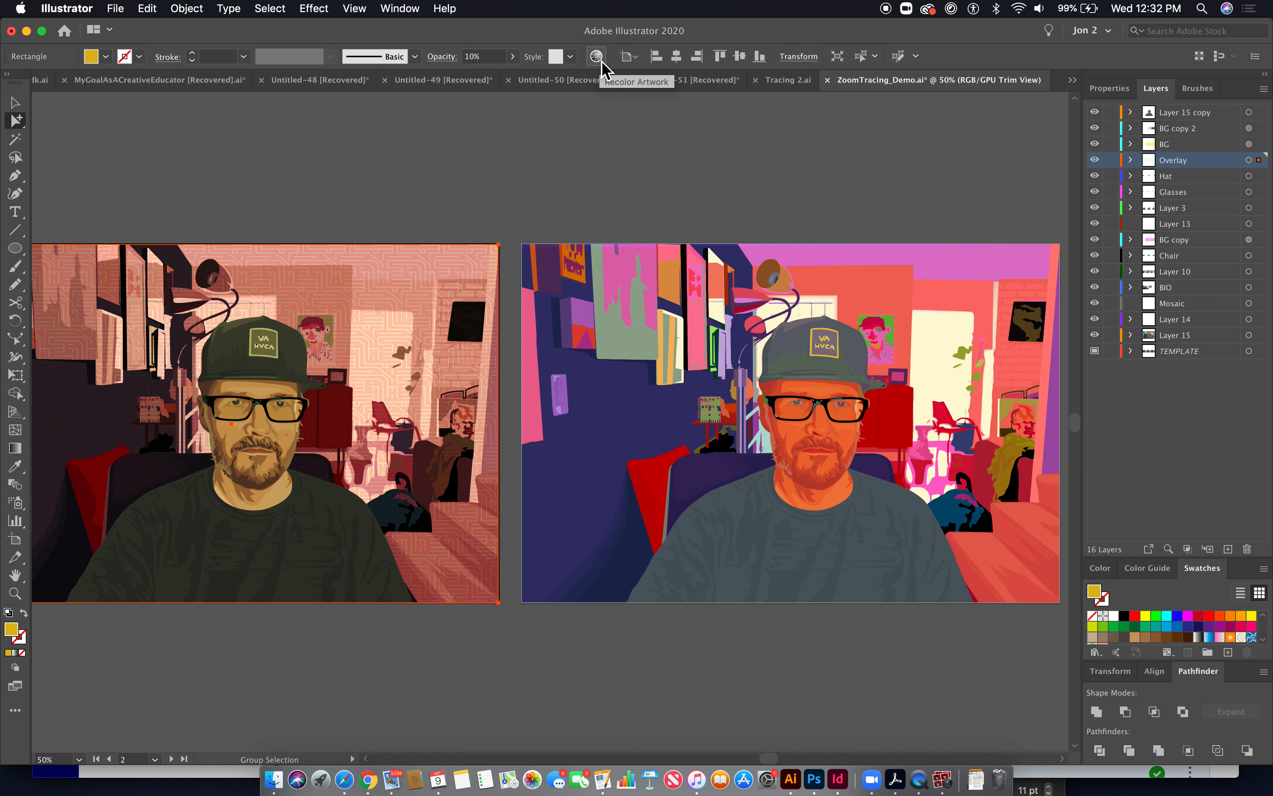
pyautogui.hscroll(13, 851, 382)
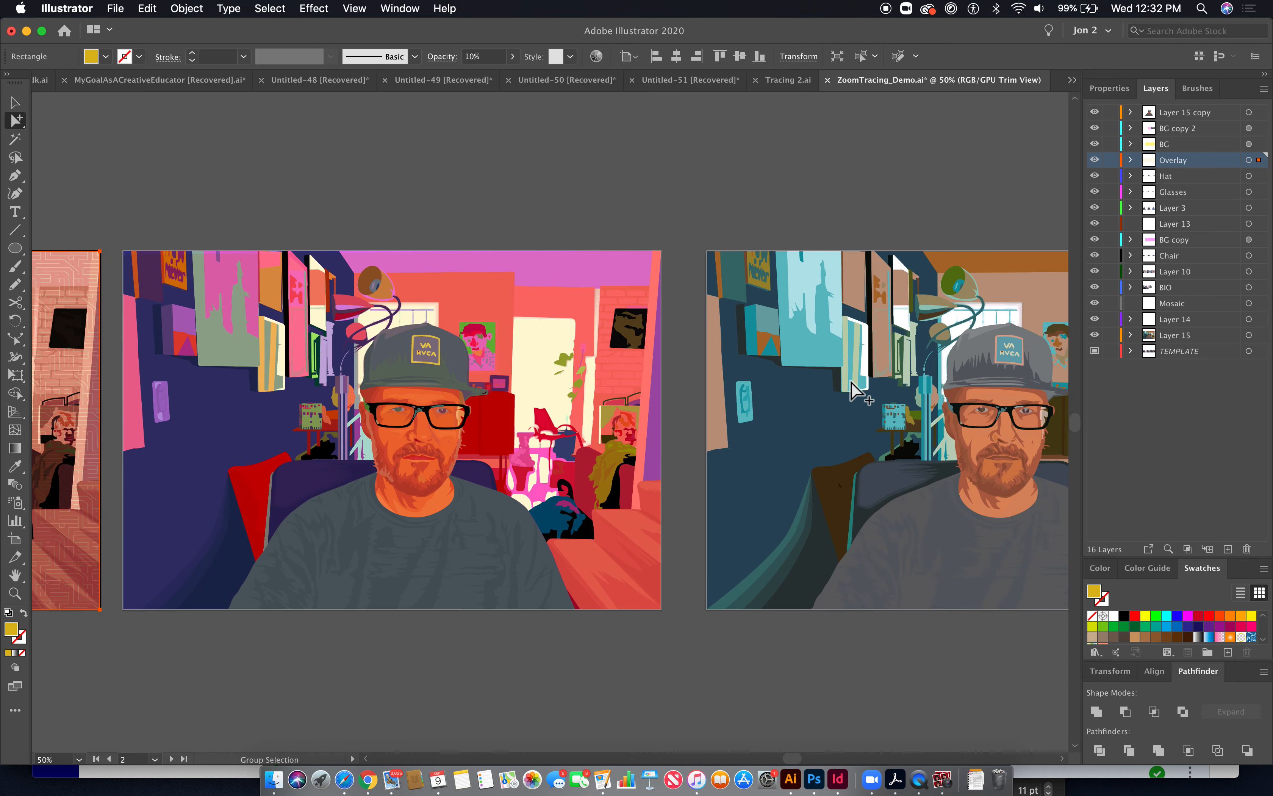
pyautogui.hscroll(7, 851, 382)
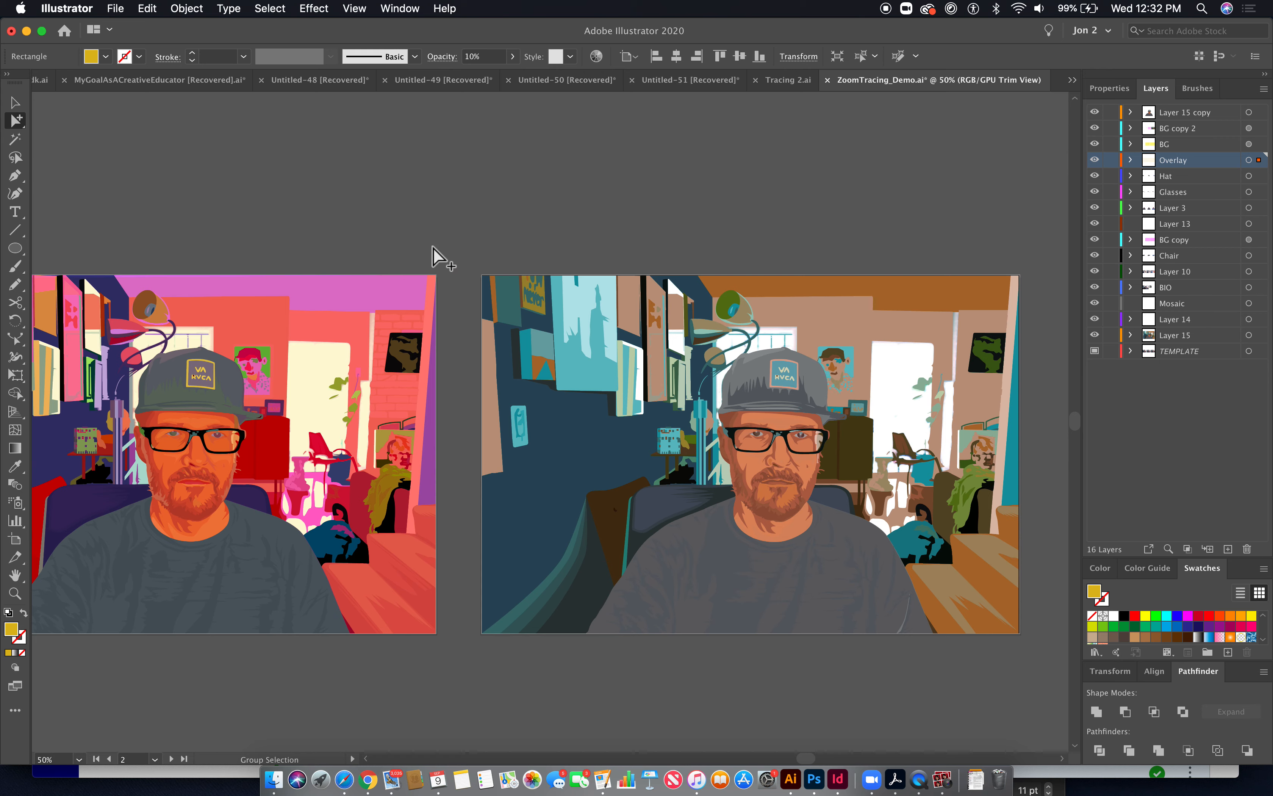
# - Try shifting the hue of the last artboard's artwork with Recolor Artwork, then cancel the dialog
pyautogui.moveTo(462, 253); pyautogui.dragTo(1044, 696)
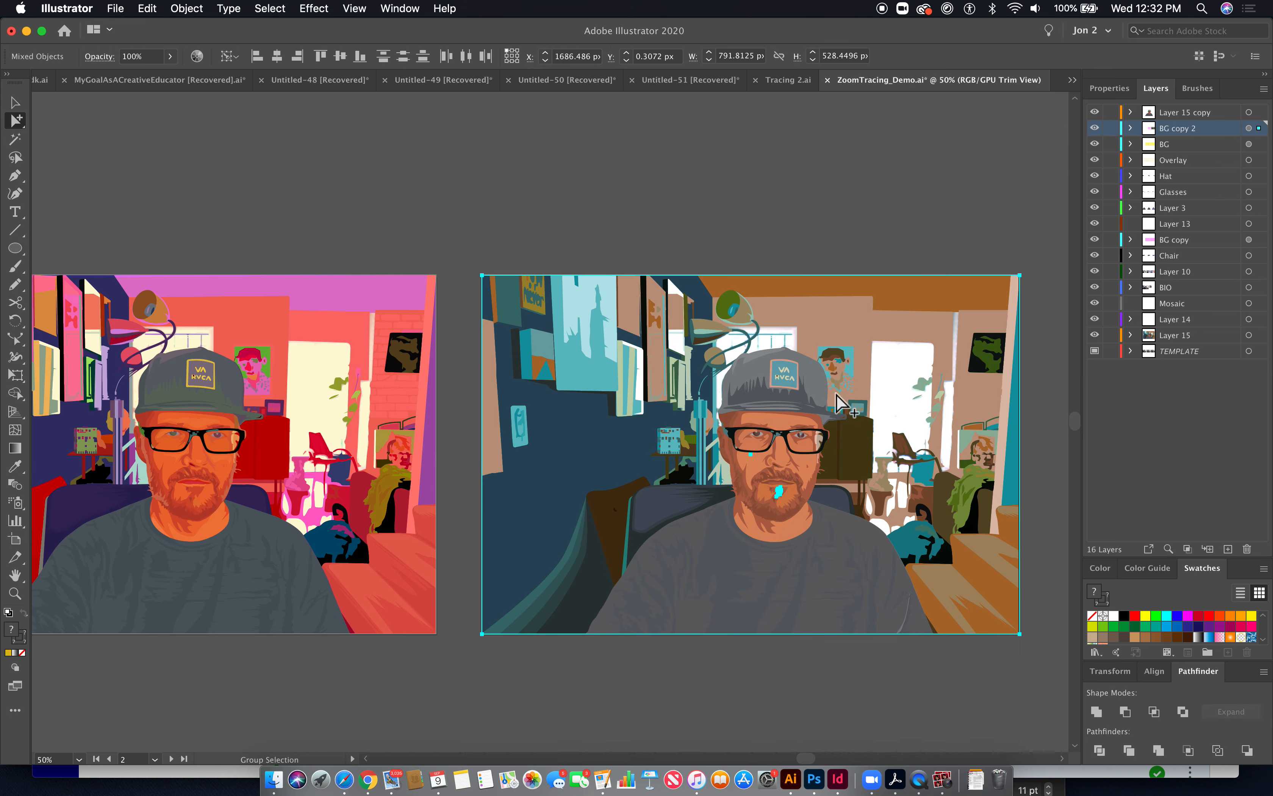
pyautogui.click(197, 55)
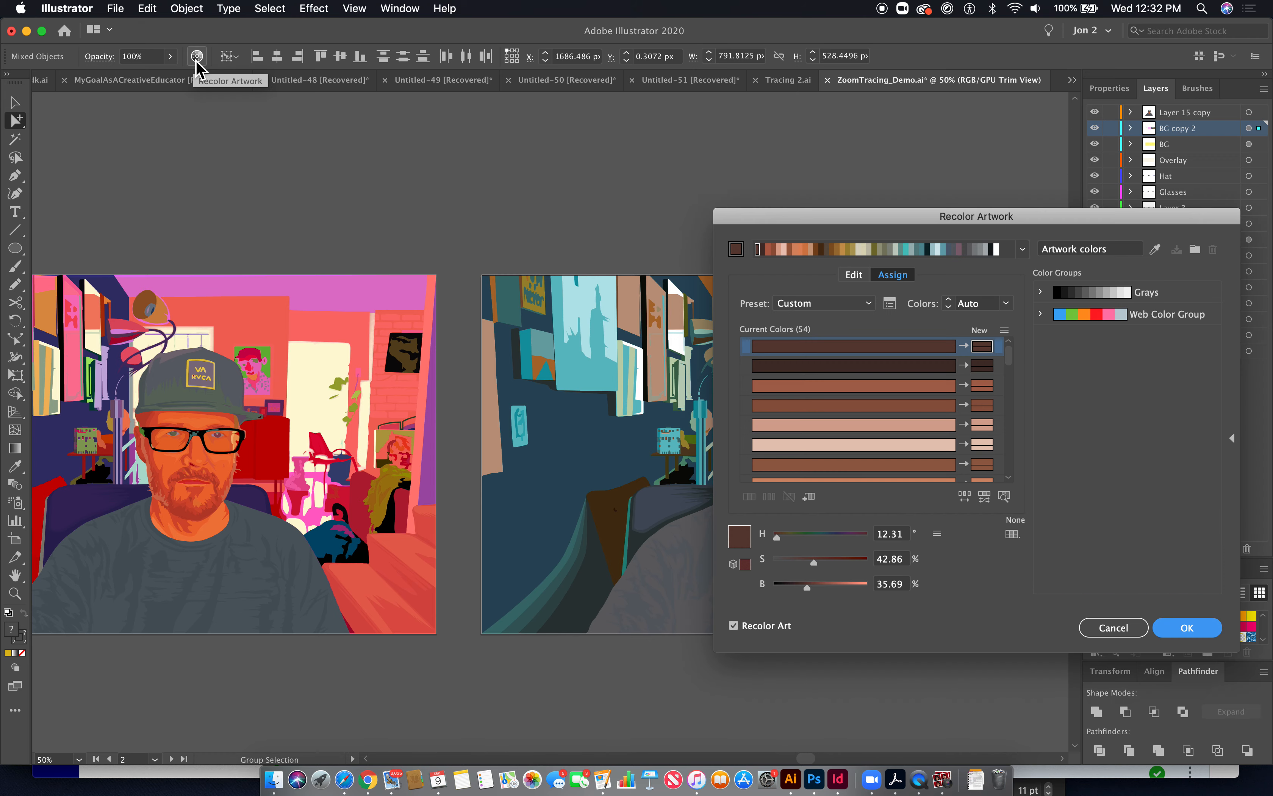
pyautogui.click(863, 278)
pyautogui.click(1004, 496)
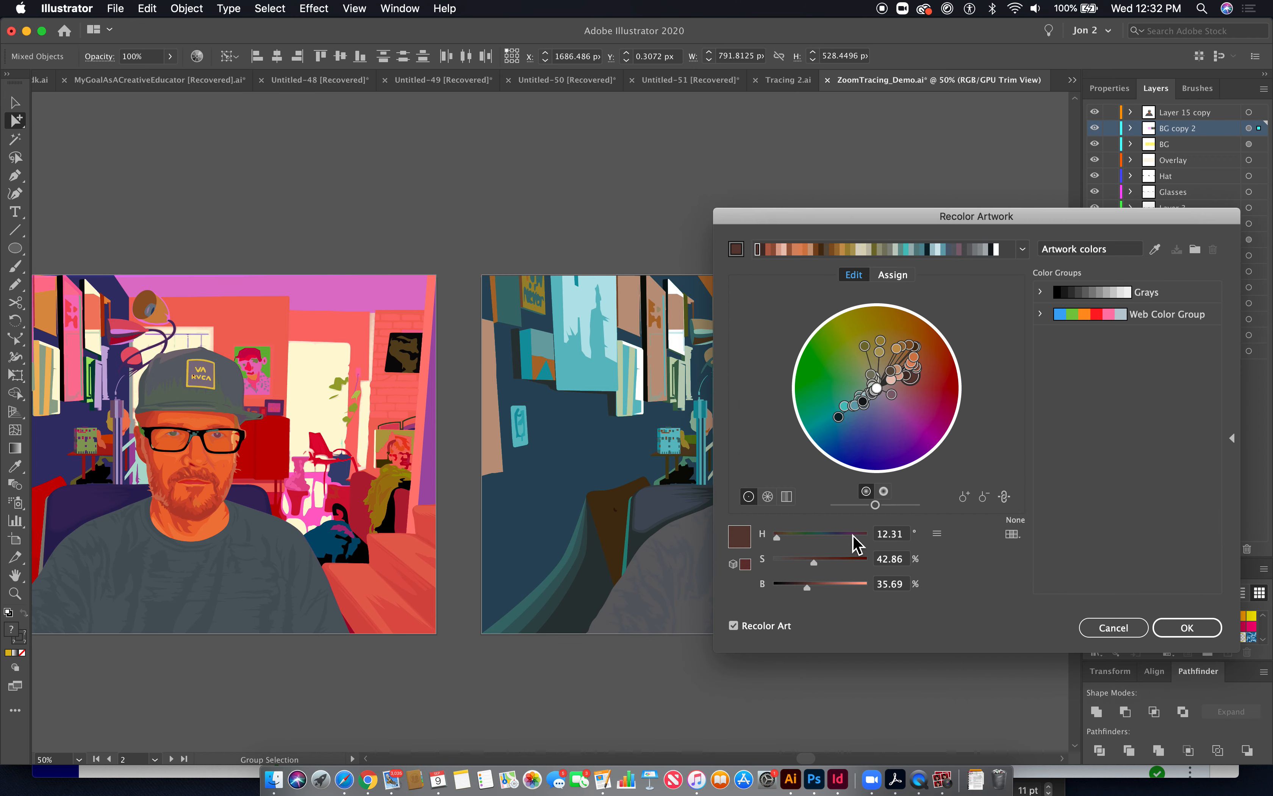
pyautogui.moveTo(784, 539); pyautogui.dragTo(815, 541)
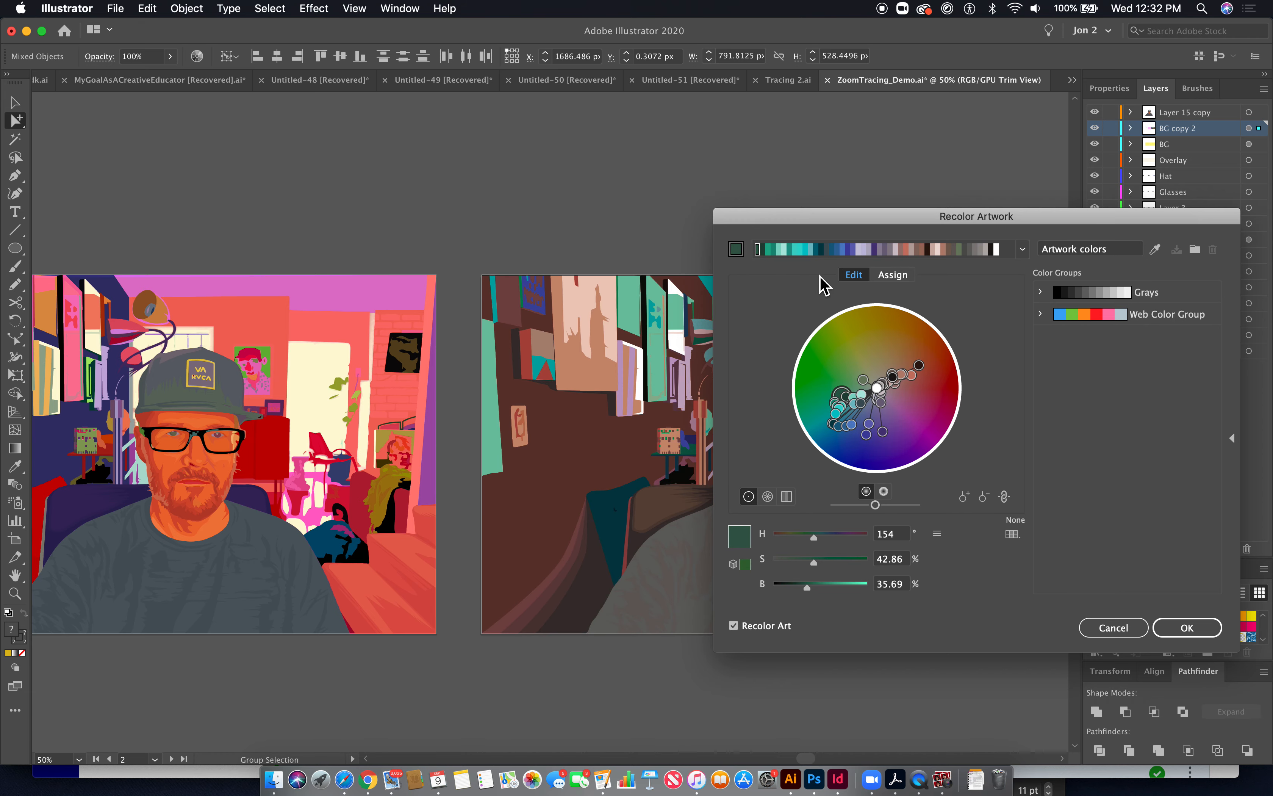
pyautogui.moveTo(832, 216); pyautogui.dragTo(1038, 191)
pyautogui.moveTo(1018, 512); pyautogui.dragTo(981, 515)
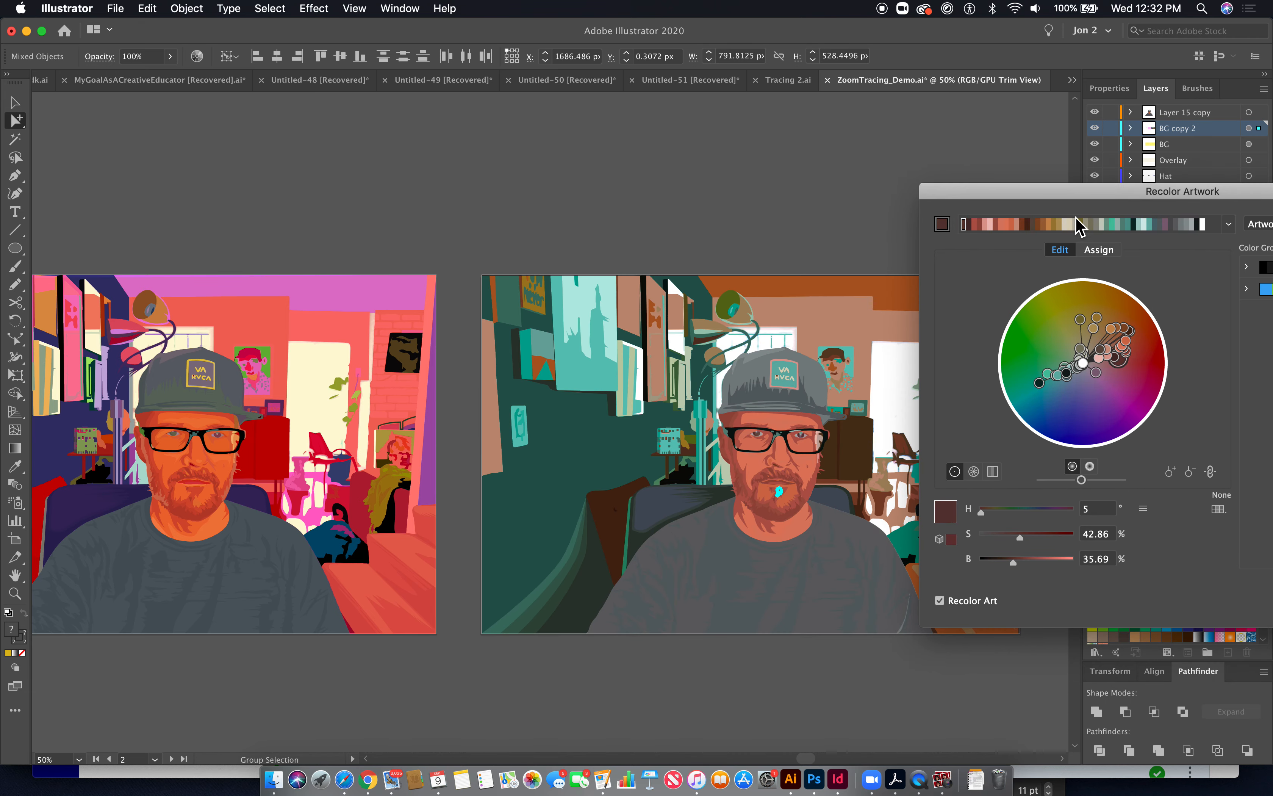
pyautogui.moveTo(1079, 193); pyautogui.dragTo(868, 116)
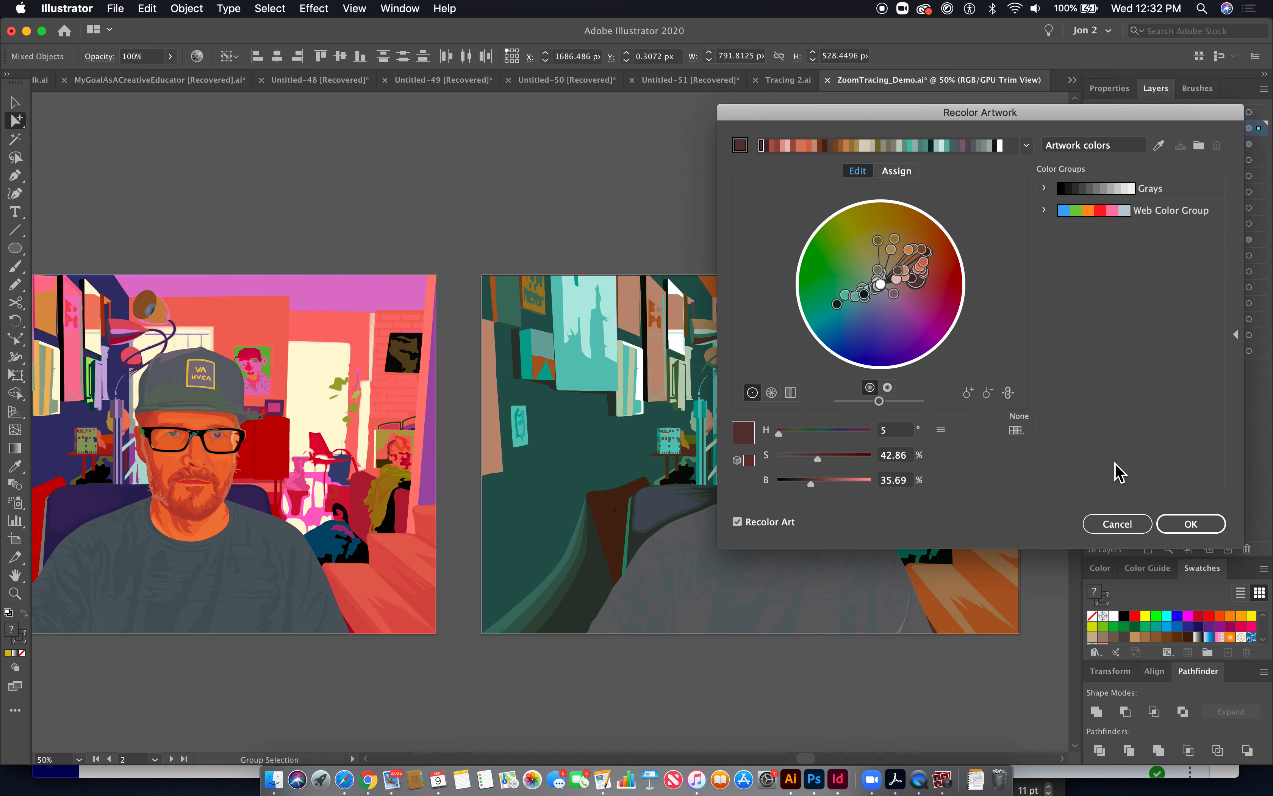
pyautogui.click(1117, 524)
pyautogui.click(693, 195)
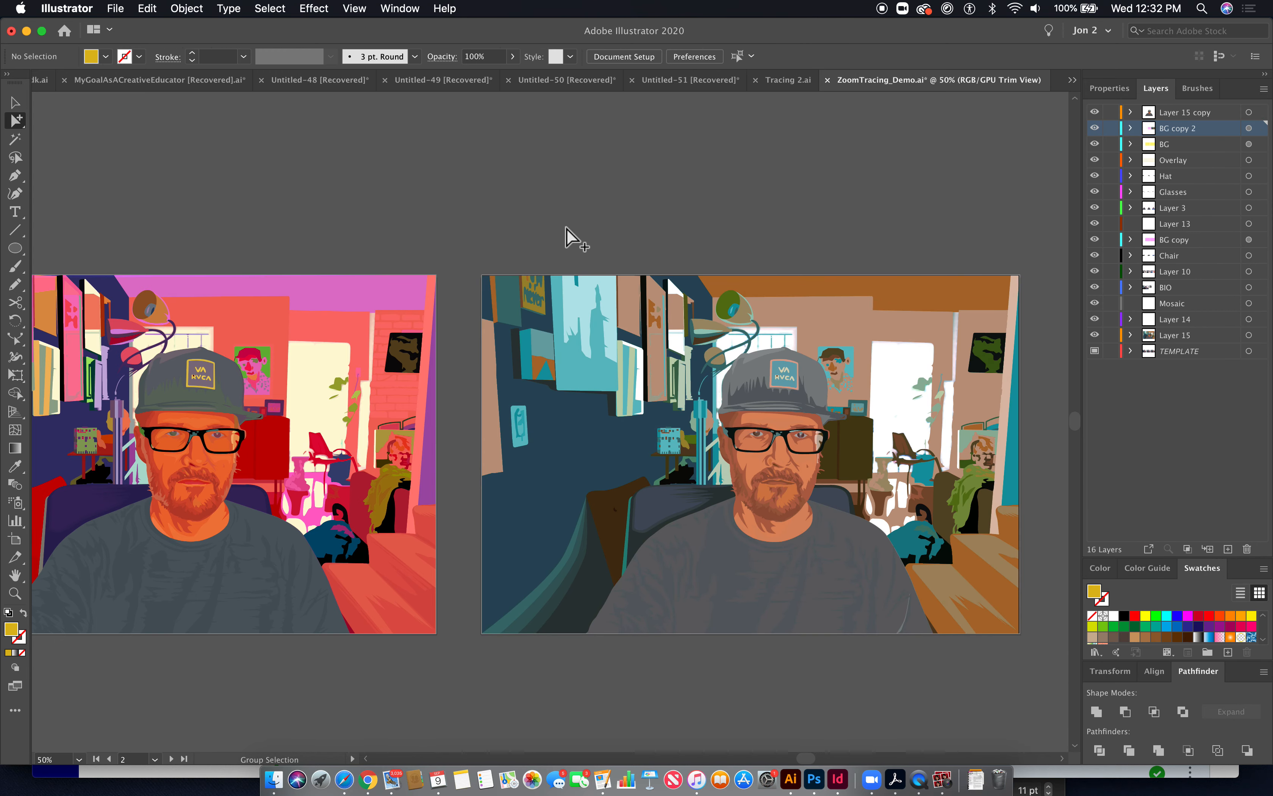
# - Fit all artboards in view, return to the first artboard and select the original webcam photo
pyautogui.press('super+alt+0')
pyautogui.hscroll(-15, 331, 208)
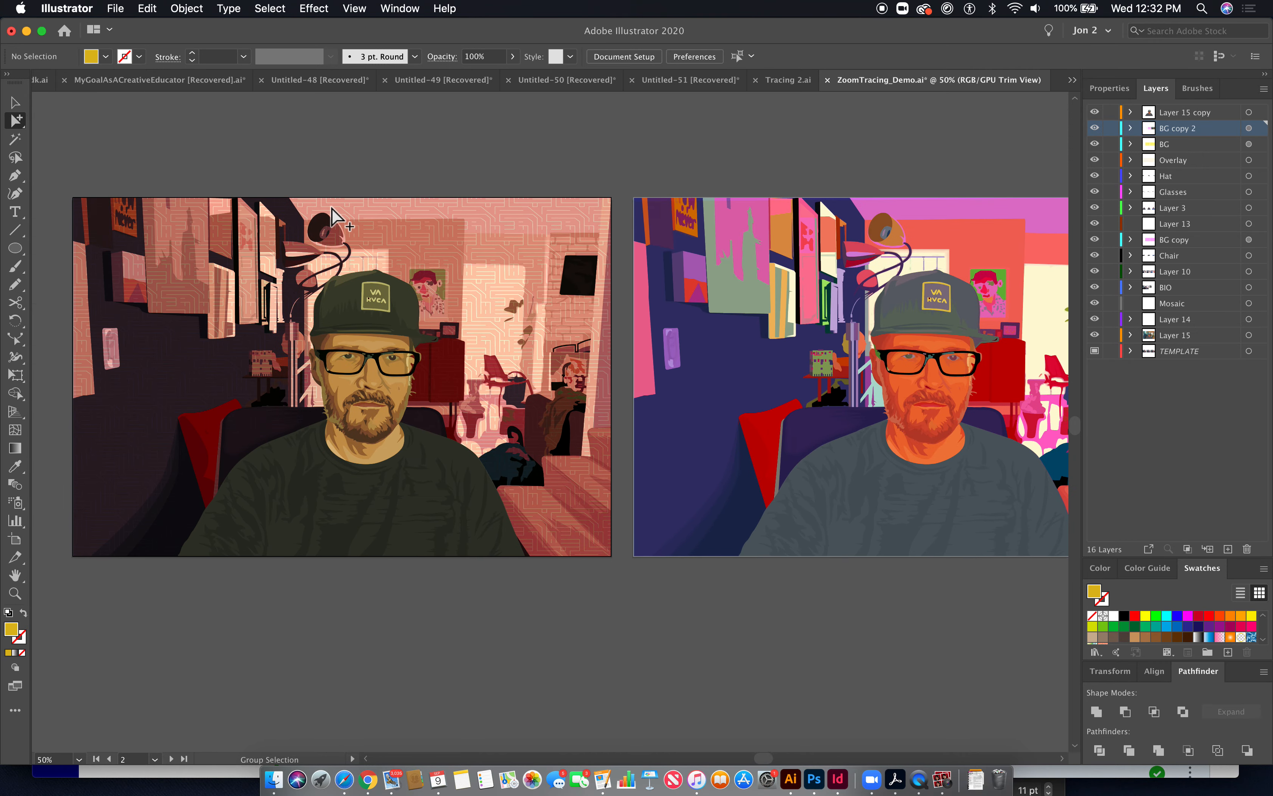
pyautogui.hscroll(-13, 334, 208)
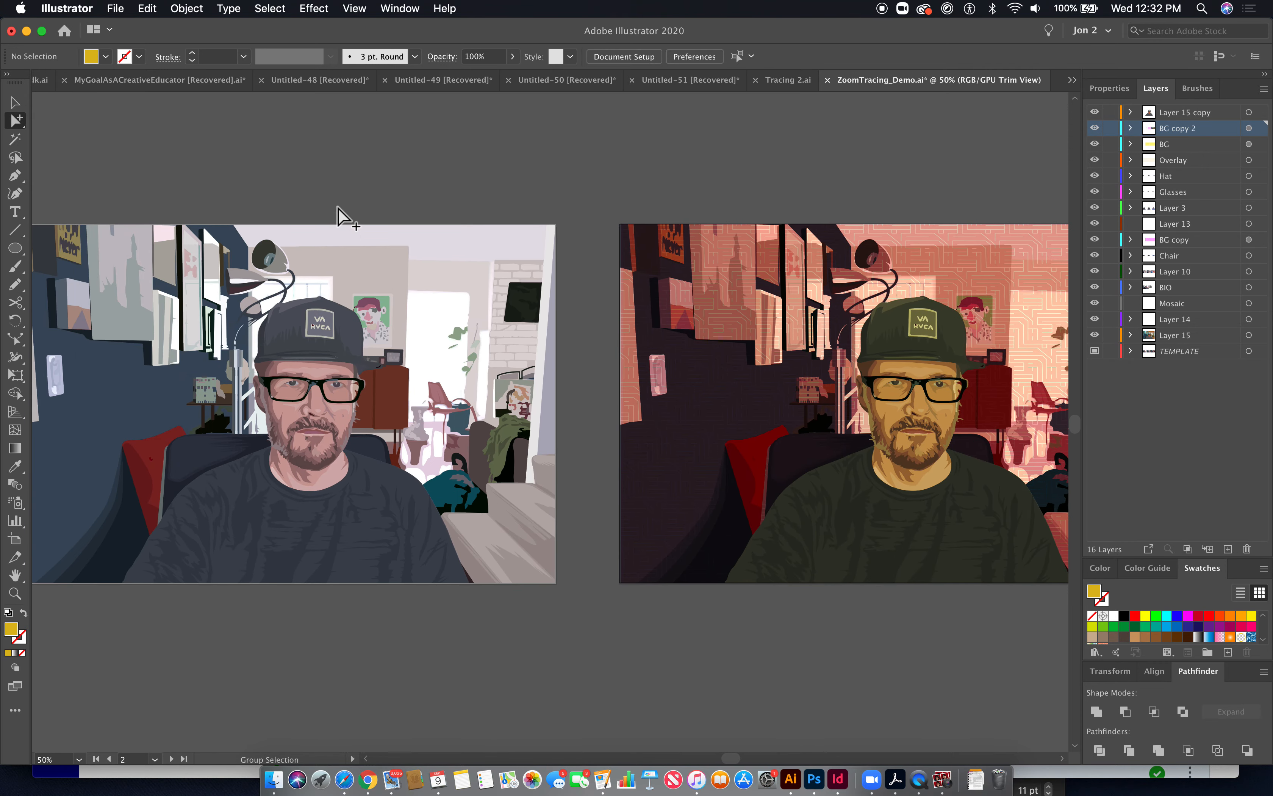
pyautogui.hscroll(-11, 339, 208)
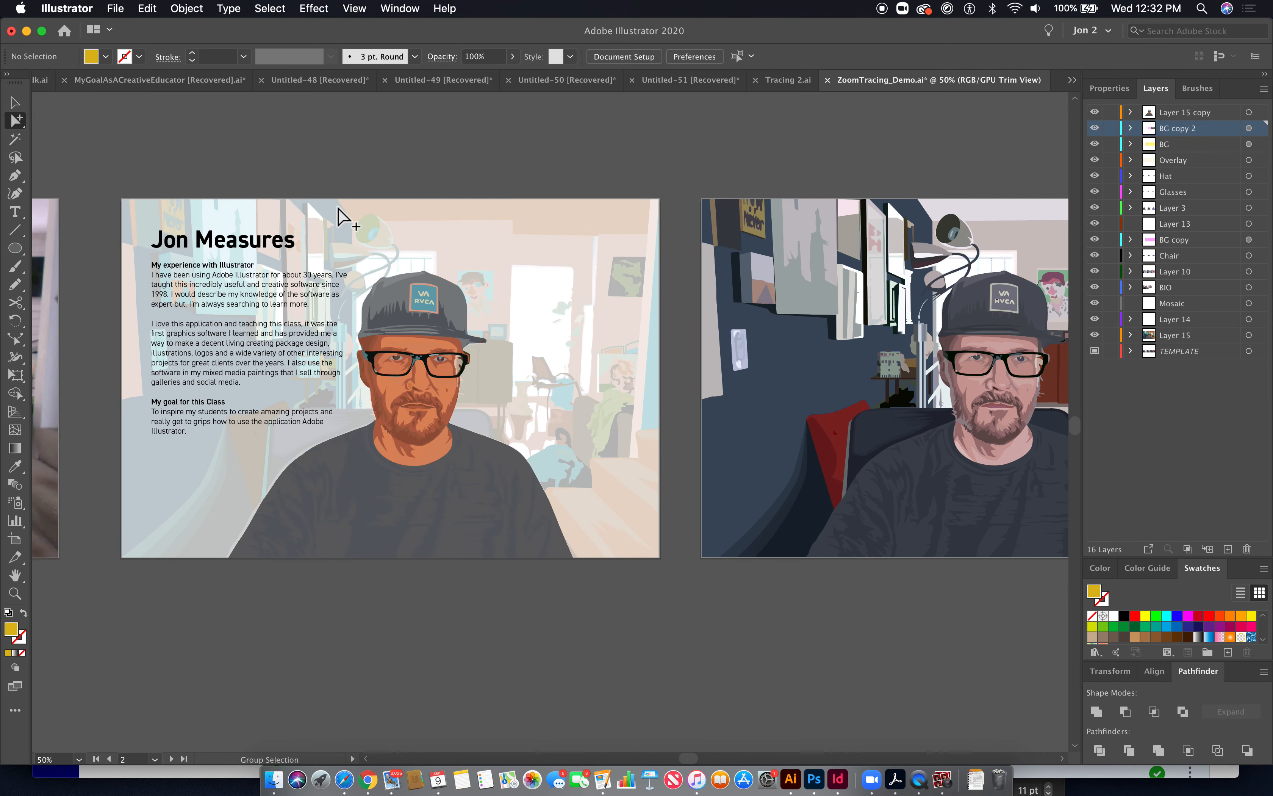
pyautogui.hscroll(-7, 338, 208)
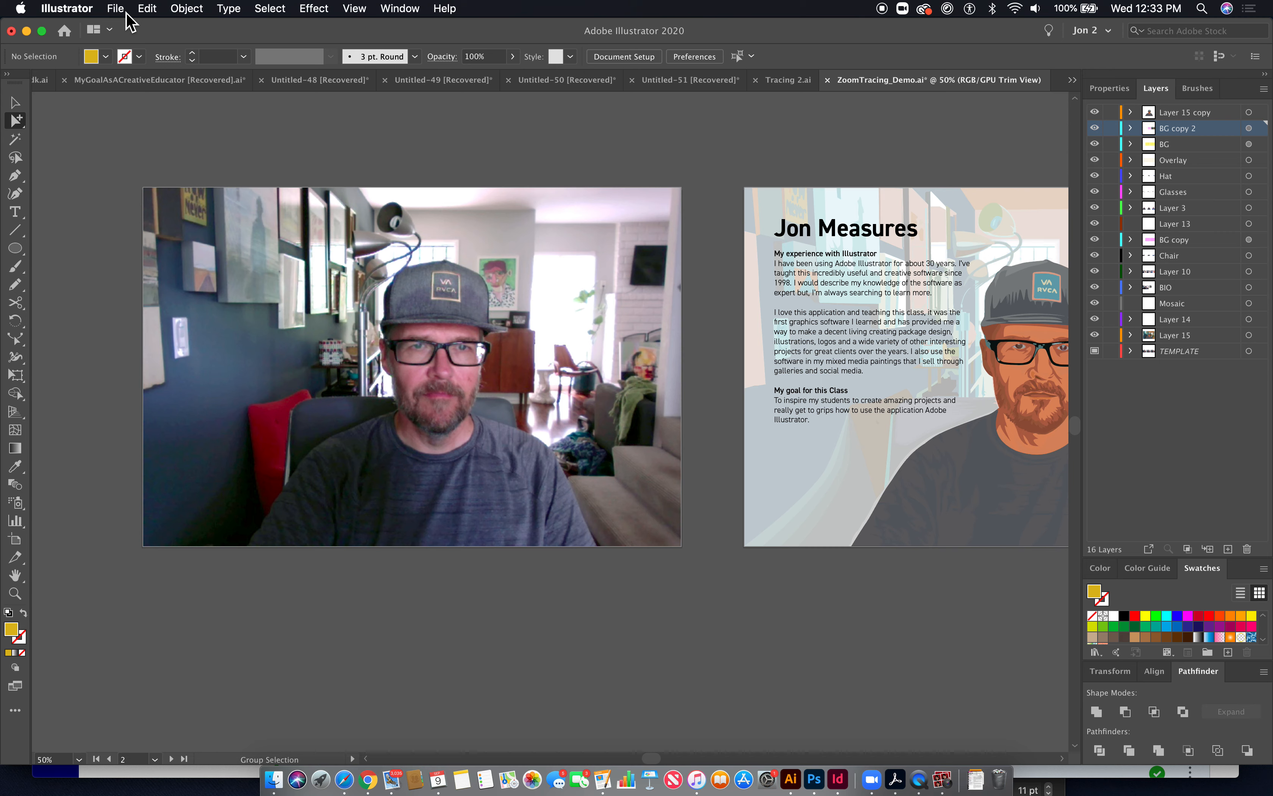
pyautogui.click(16, 176)
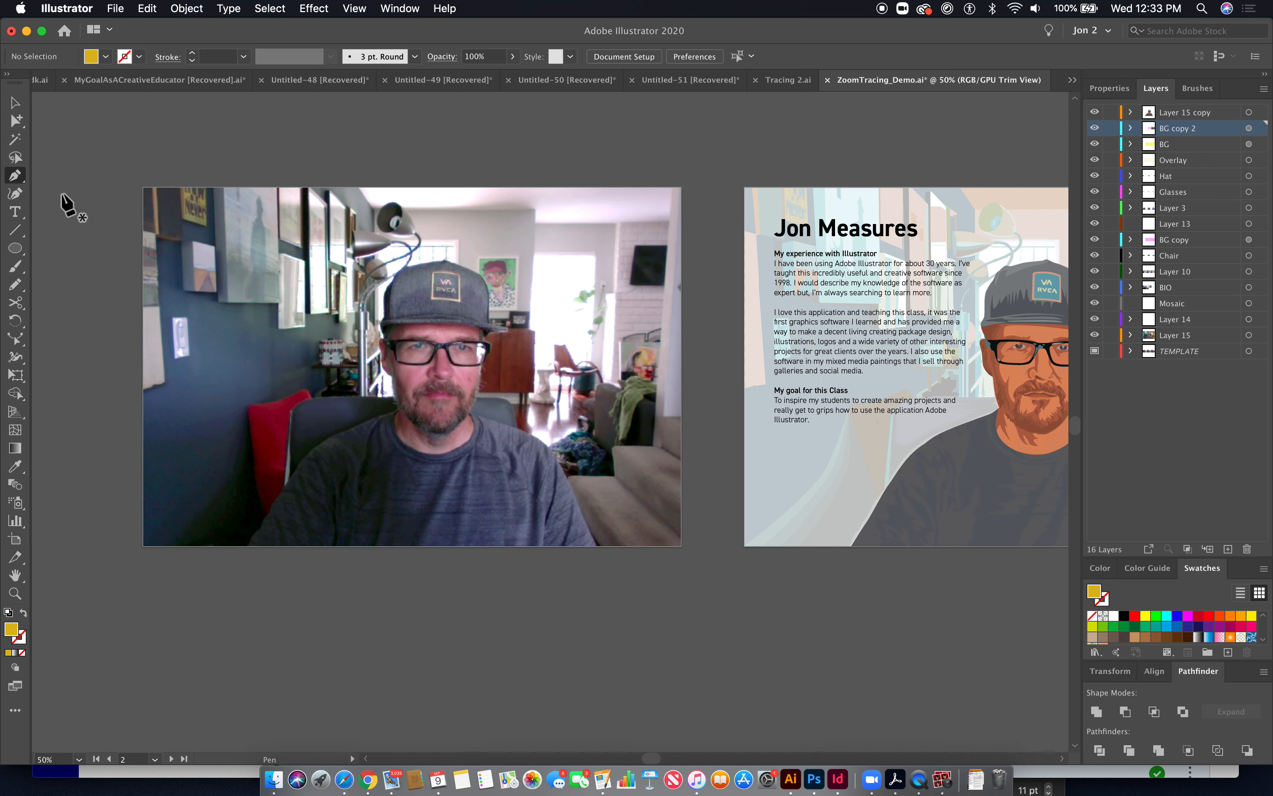
pyautogui.click(17, 121)
pyautogui.click(251, 252)
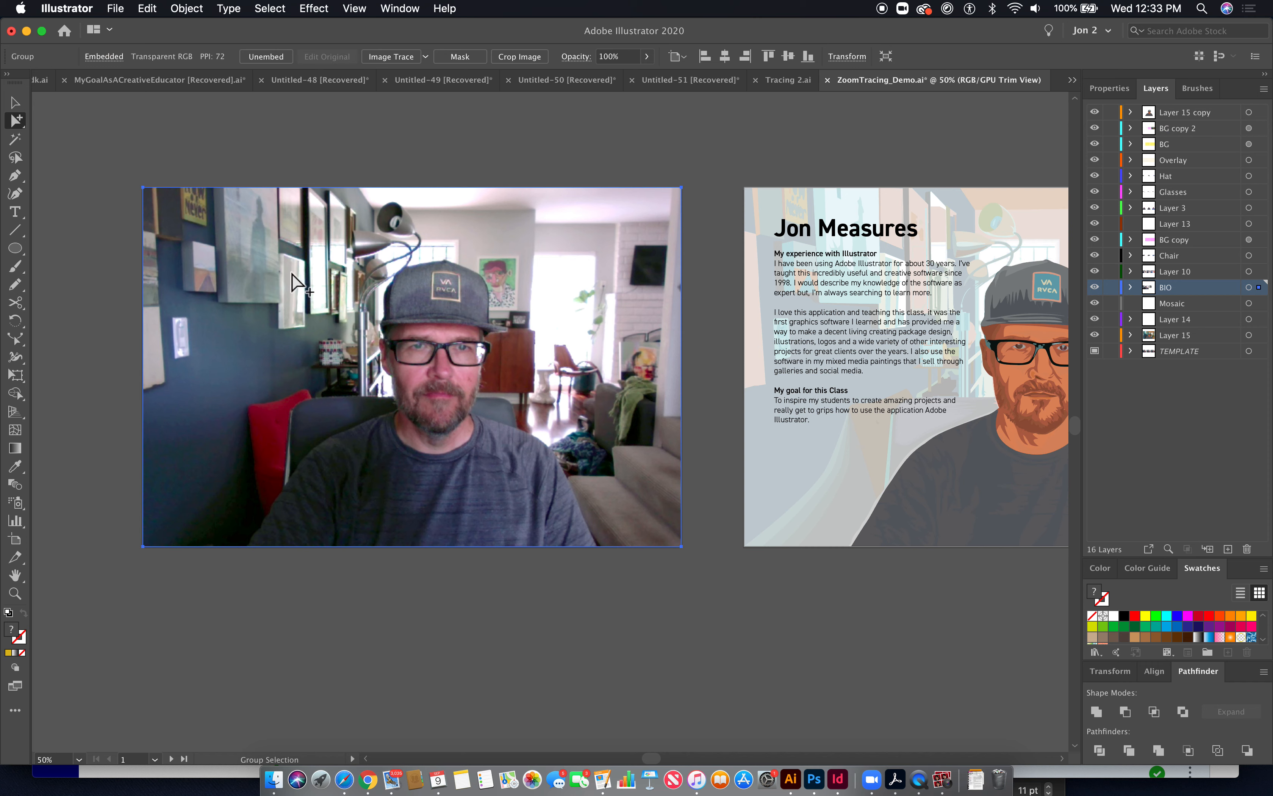
# - Create a new Letter-size document with two artboards
pyautogui.click(116, 9)
pyautogui.click(133, 31)
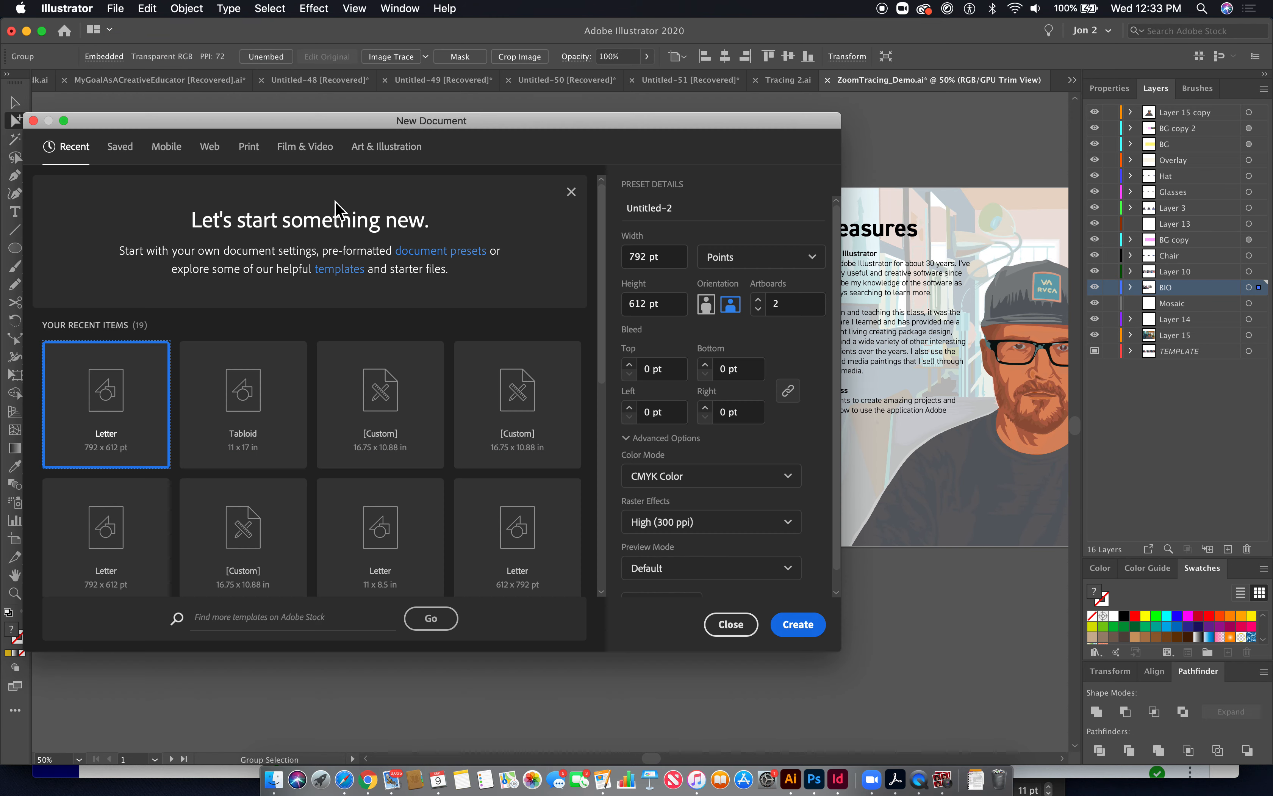
pyautogui.click(797, 626)
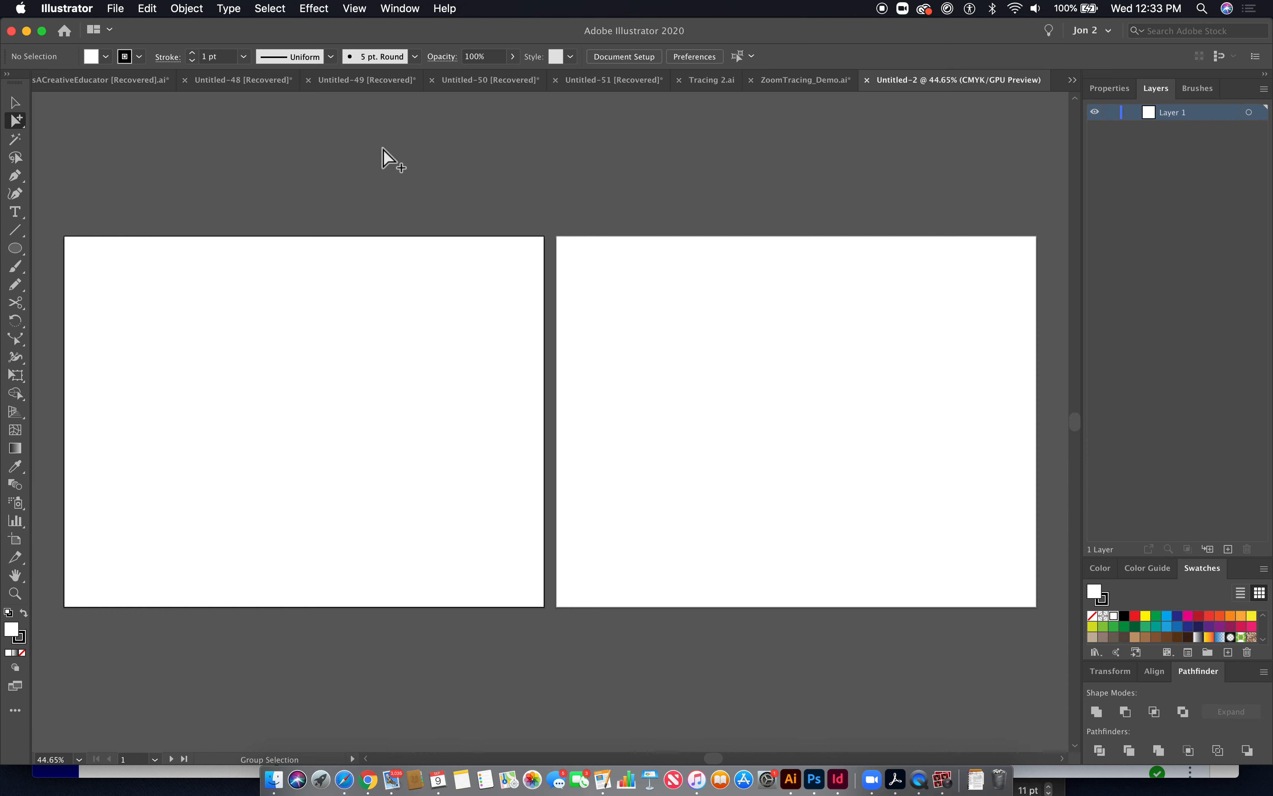
# - Delete the second artboard with the Artboard tool
pyautogui.click(15, 539)
pyautogui.click(701, 470)
pyautogui.press('Delete')
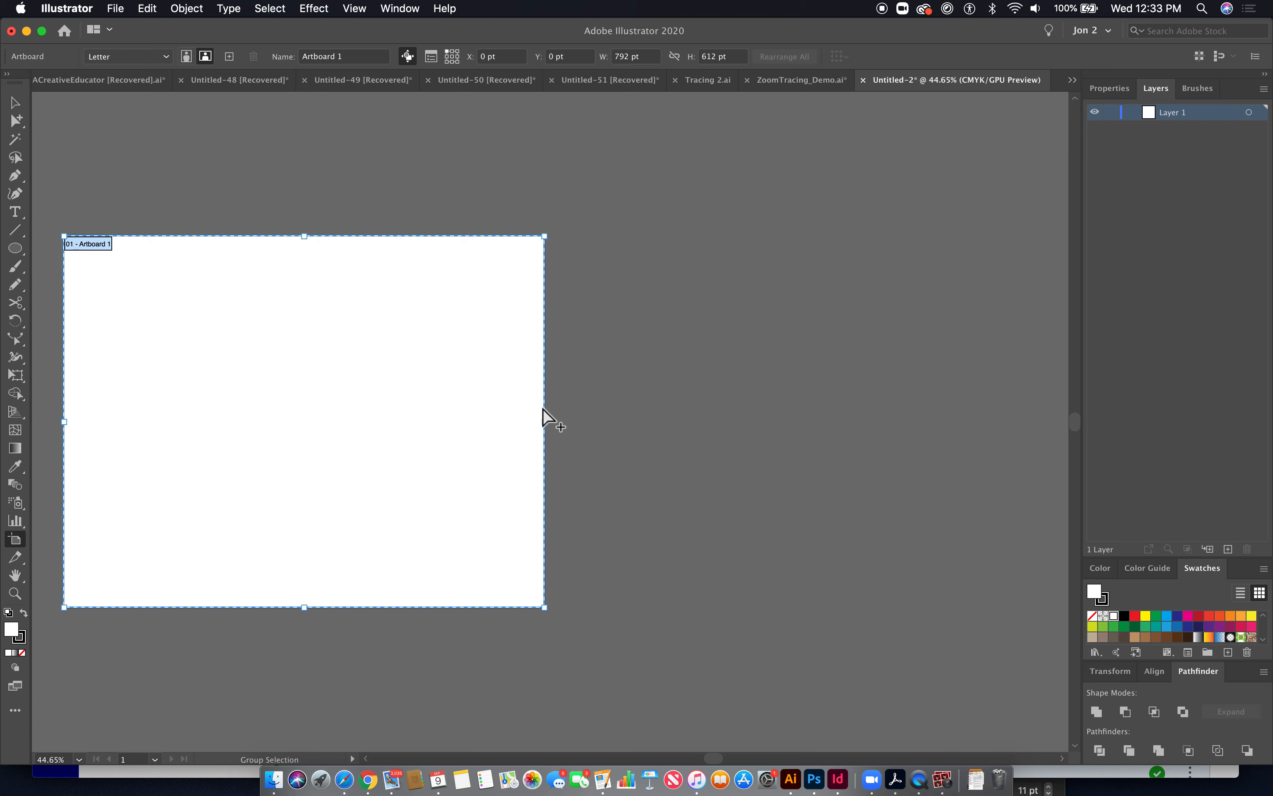
# - Paste the webcam photo and move it onto the remaining artboard
pyautogui.press('super+v')
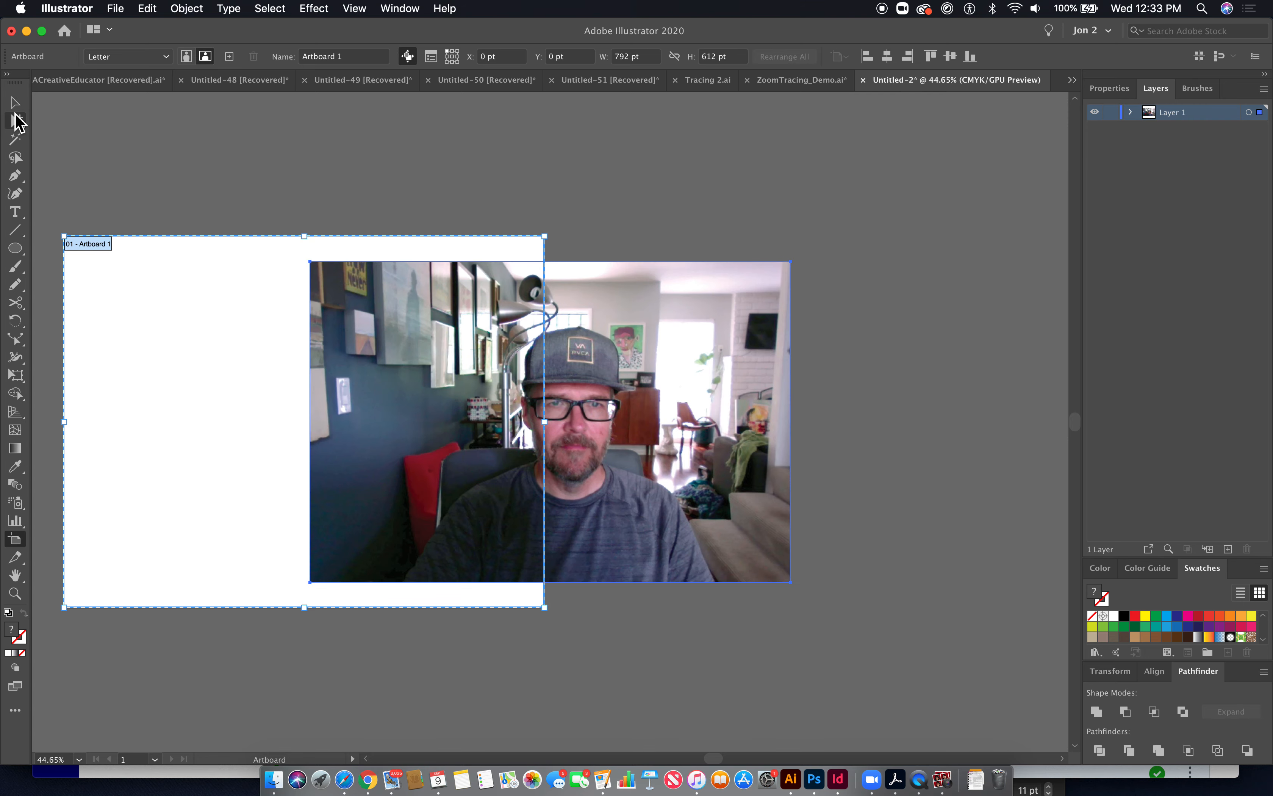
pyautogui.click(16, 120)
pyautogui.moveTo(533, 474); pyautogui.dragTo(292, 469)
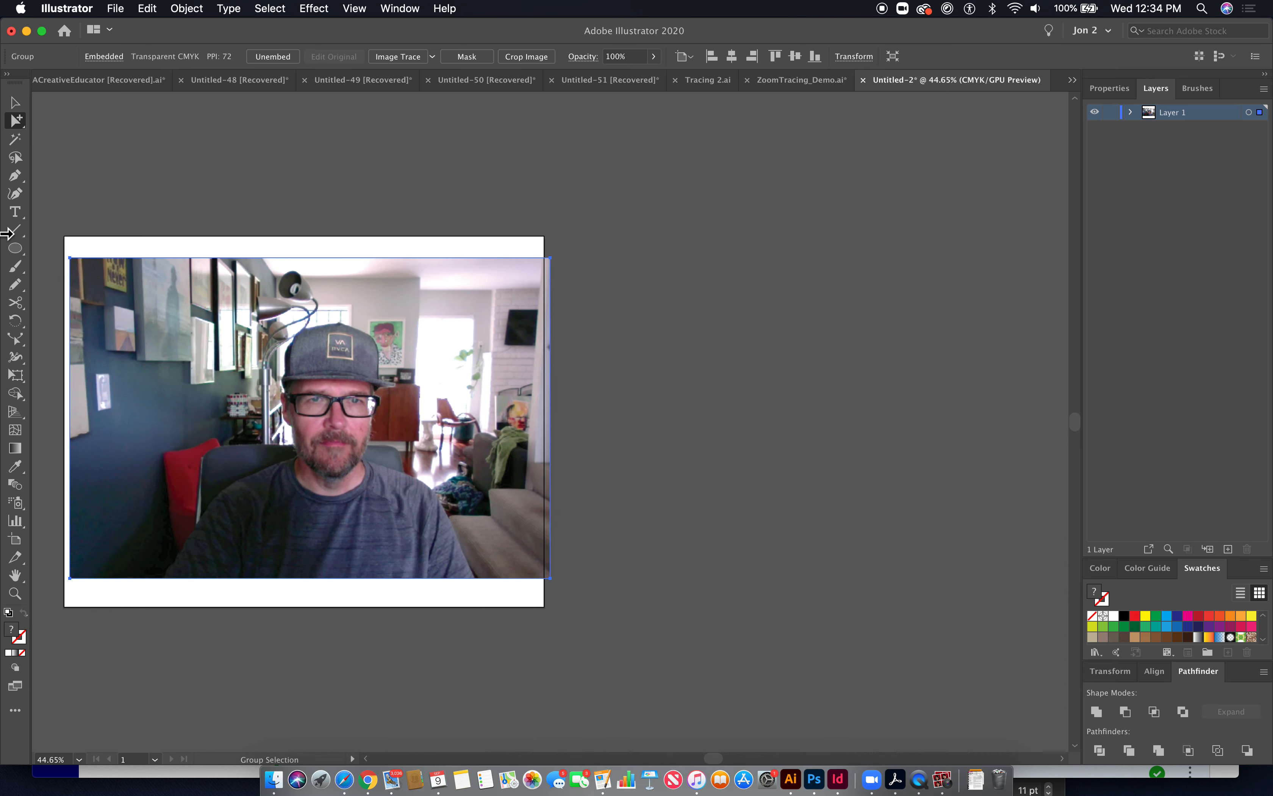
# - Resize the artboard with Fit to Selected Art so it matches the photo, then deselect
pyautogui.click(17, 541)
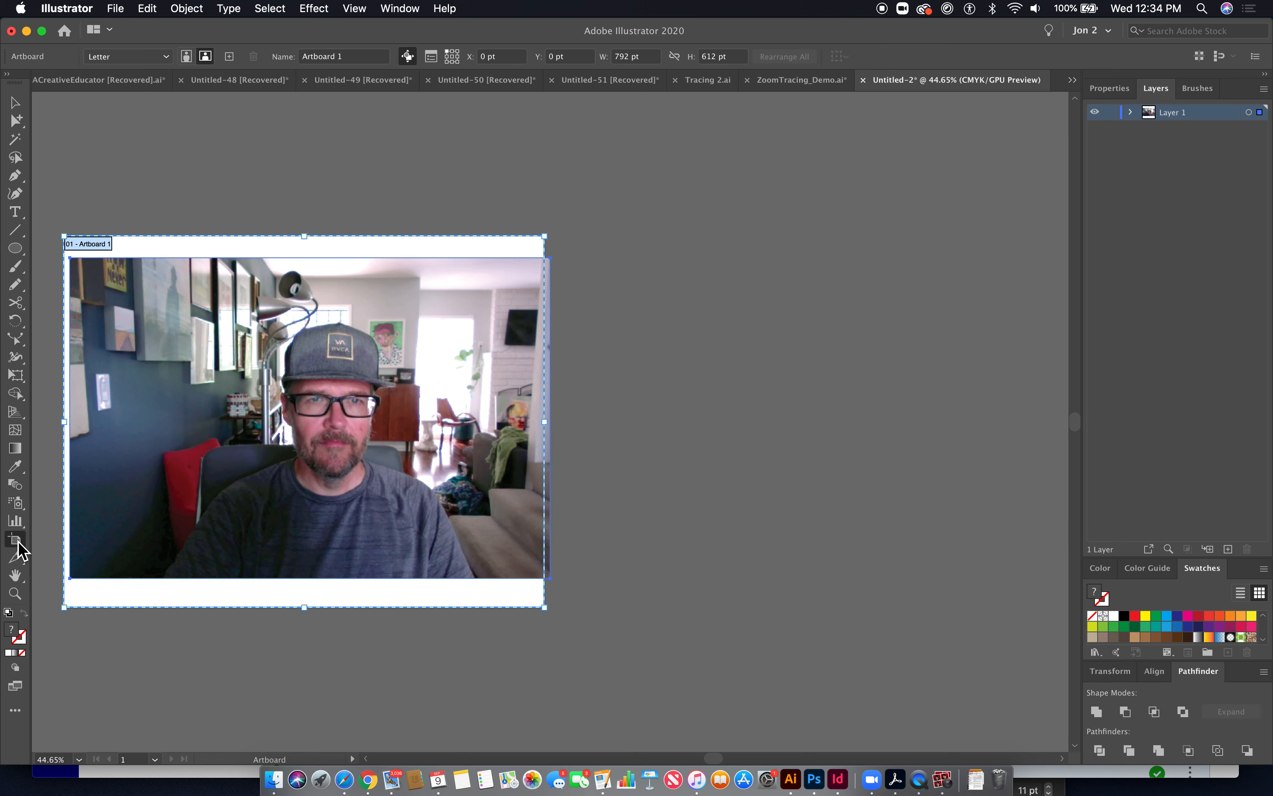
pyautogui.hscroll(-5, 468, 400)
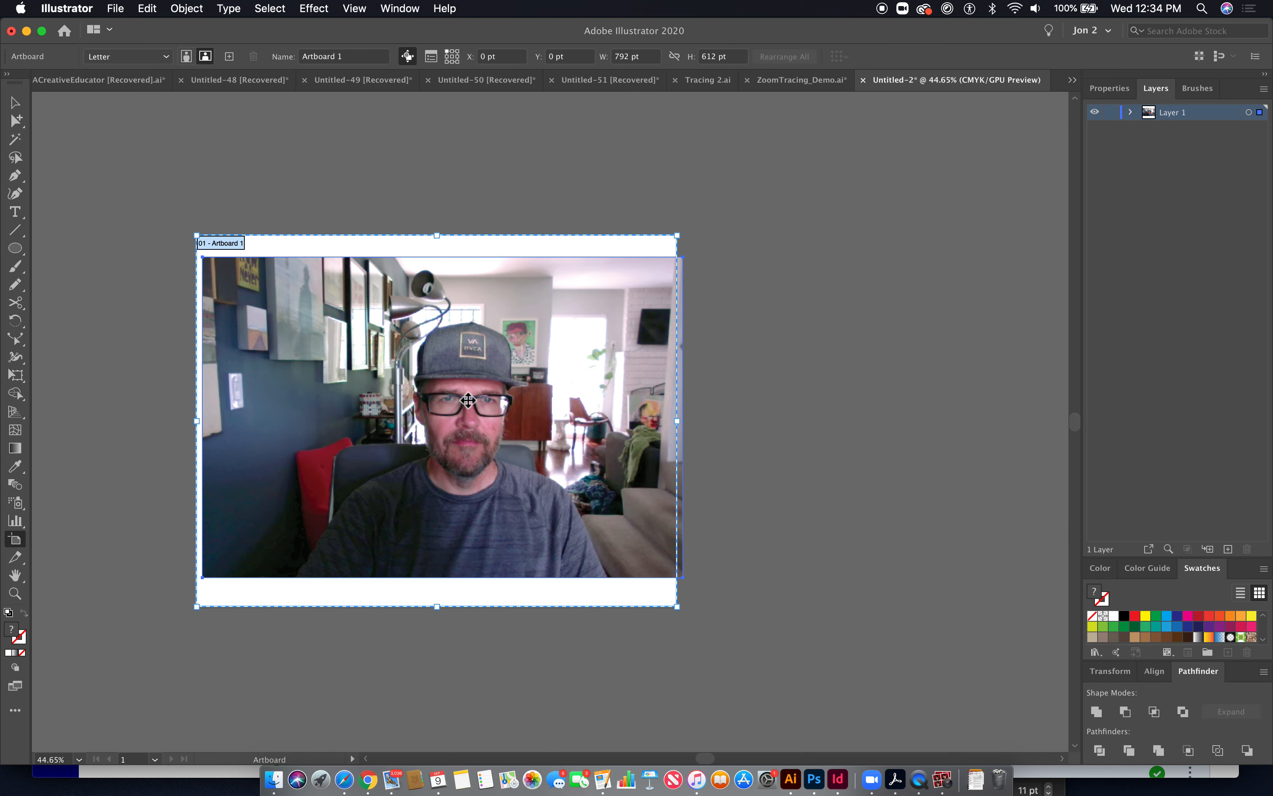
pyautogui.click(165, 57)
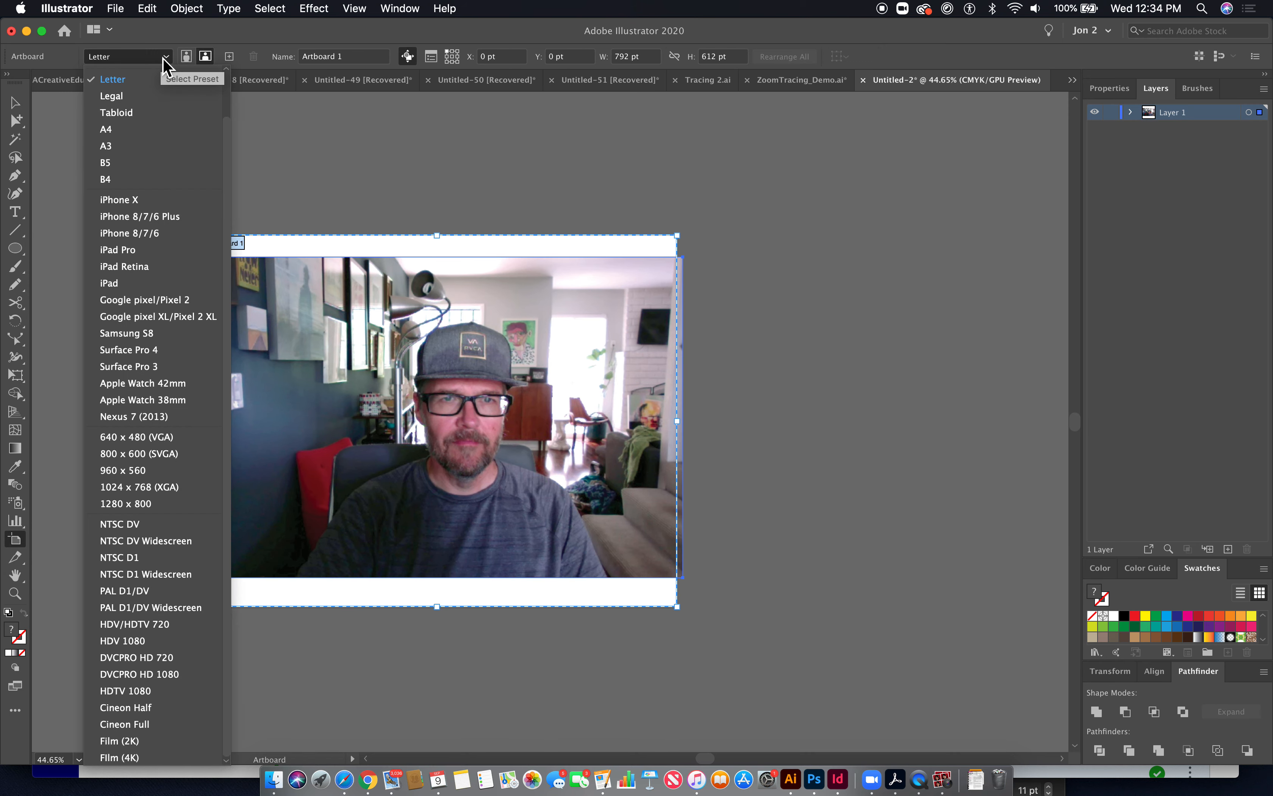
pyautogui.moveTo(226, 122); pyautogui.dragTo(225, 7)
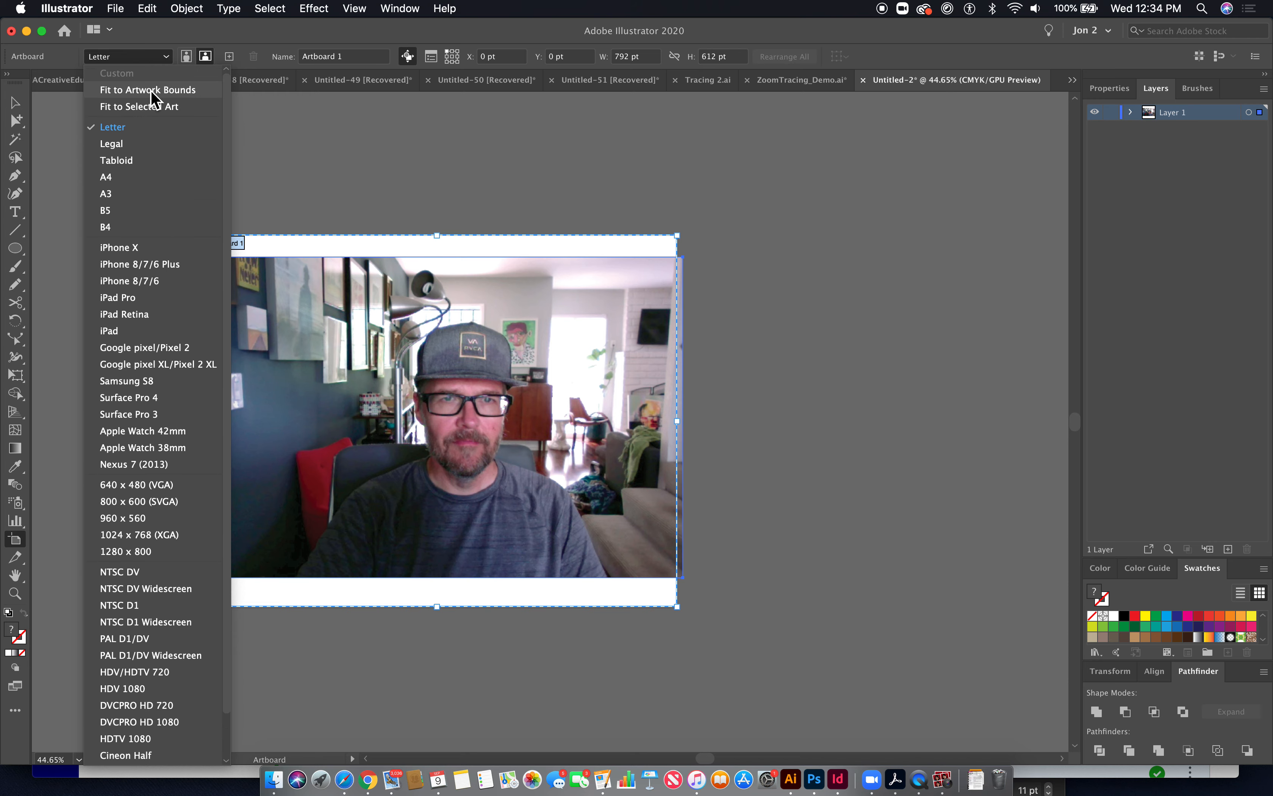
pyautogui.click(155, 110)
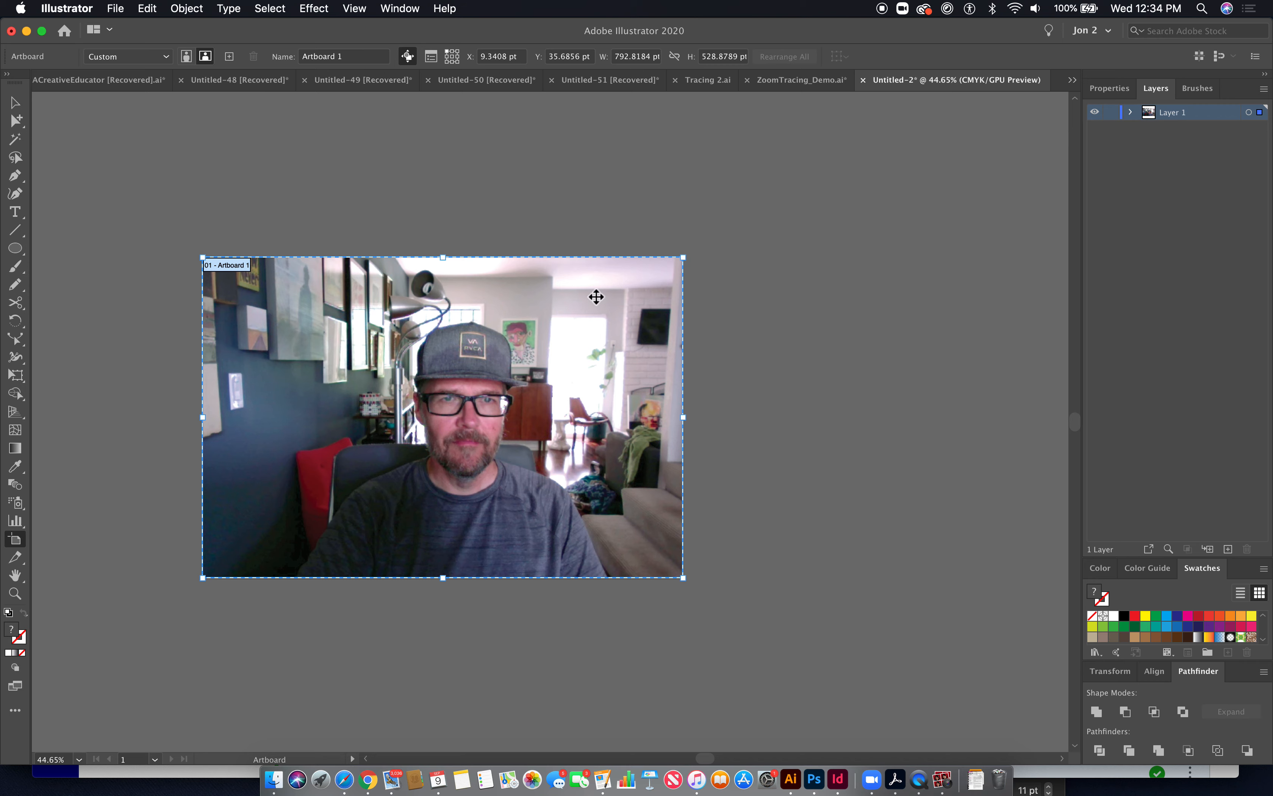
pyautogui.click(16, 121)
pyautogui.click(252, 158)
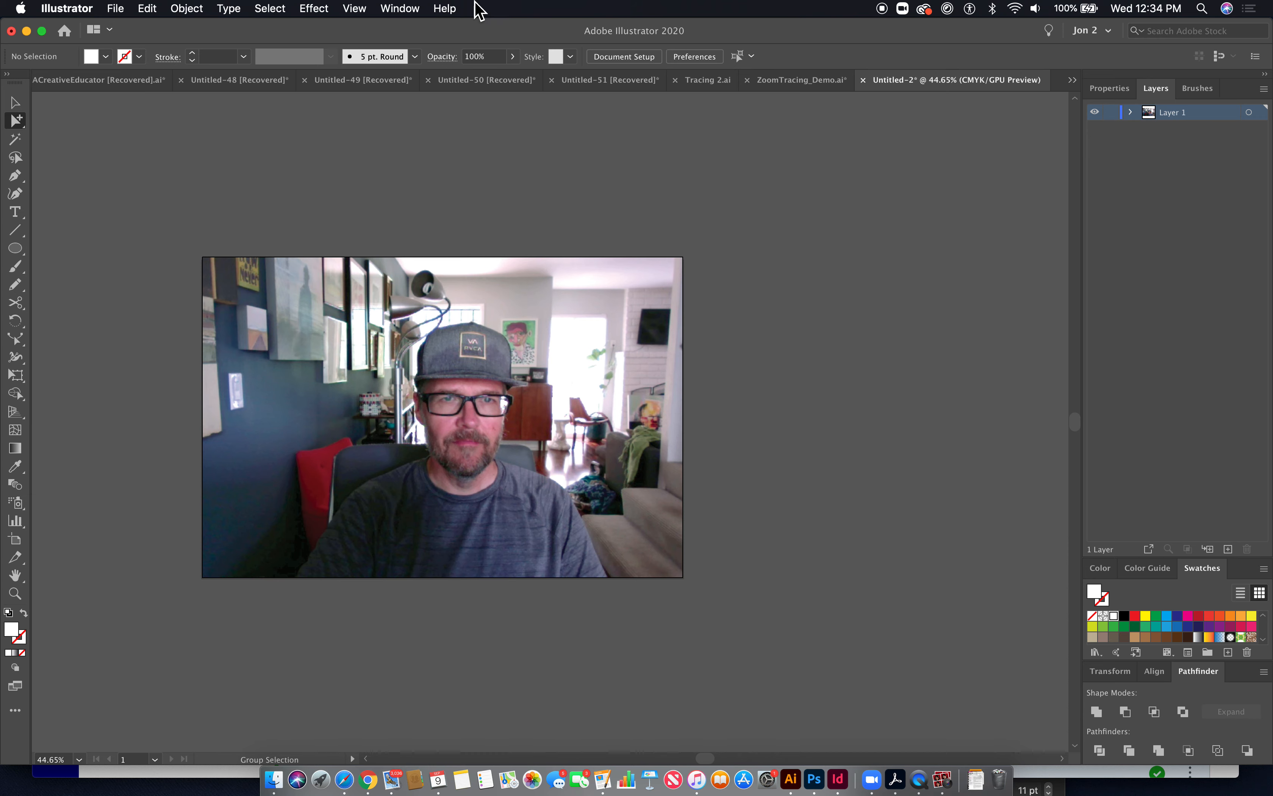
pyautogui.click(117, 9)
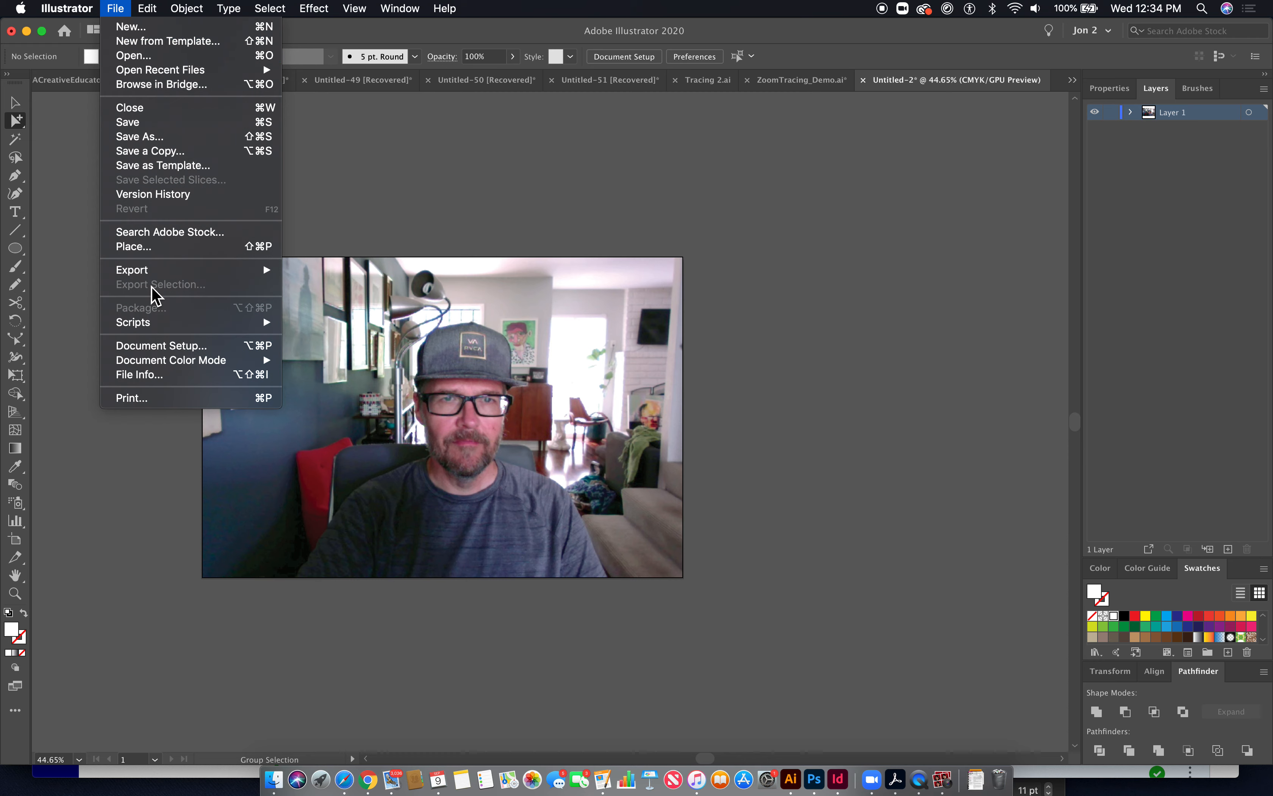
pyautogui.click(133, 246)
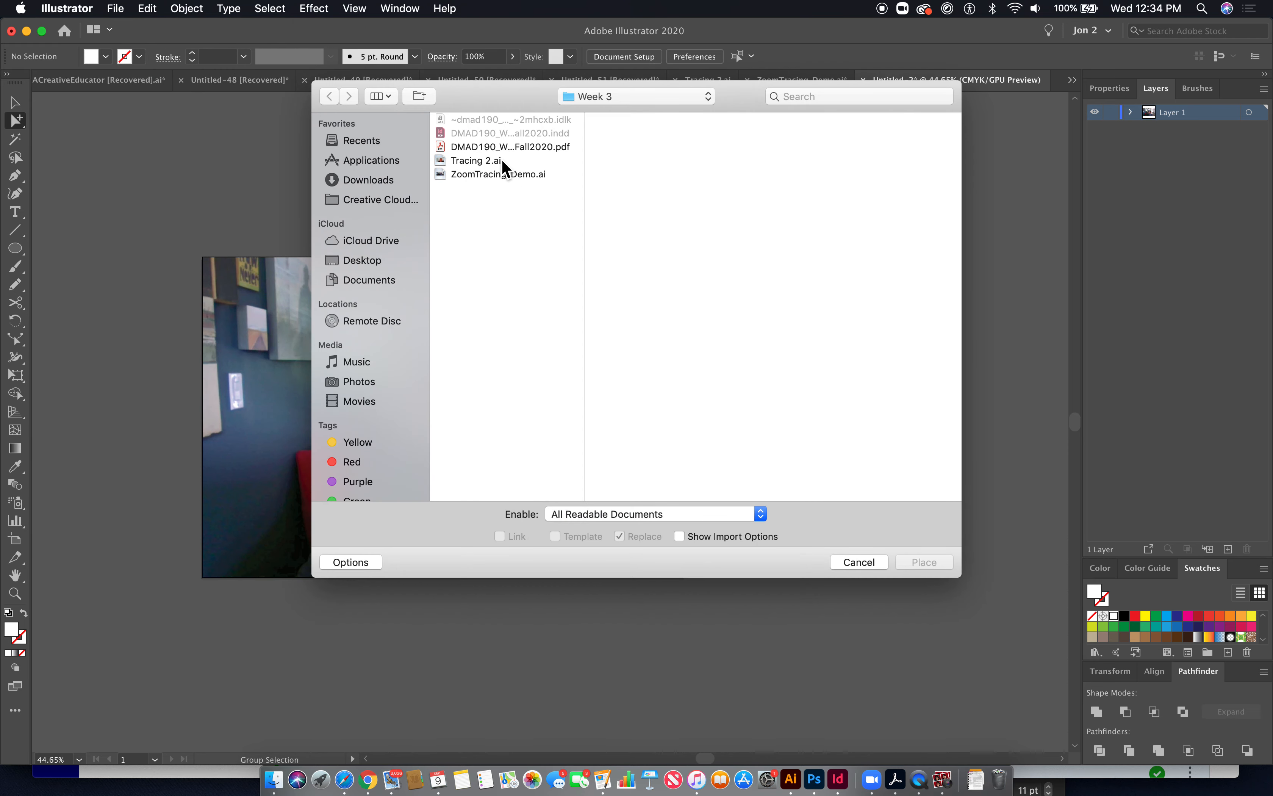
pyautogui.click(489, 160)
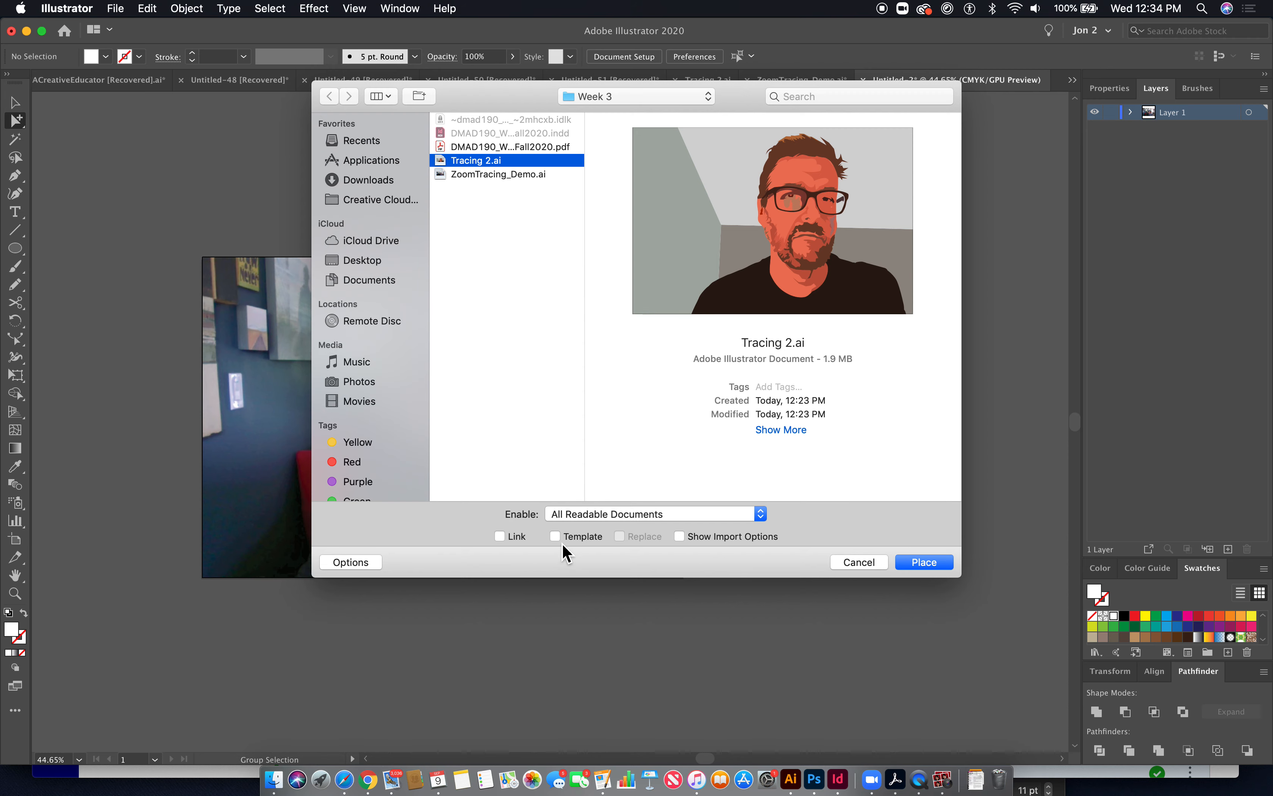
pyautogui.click(863, 563)
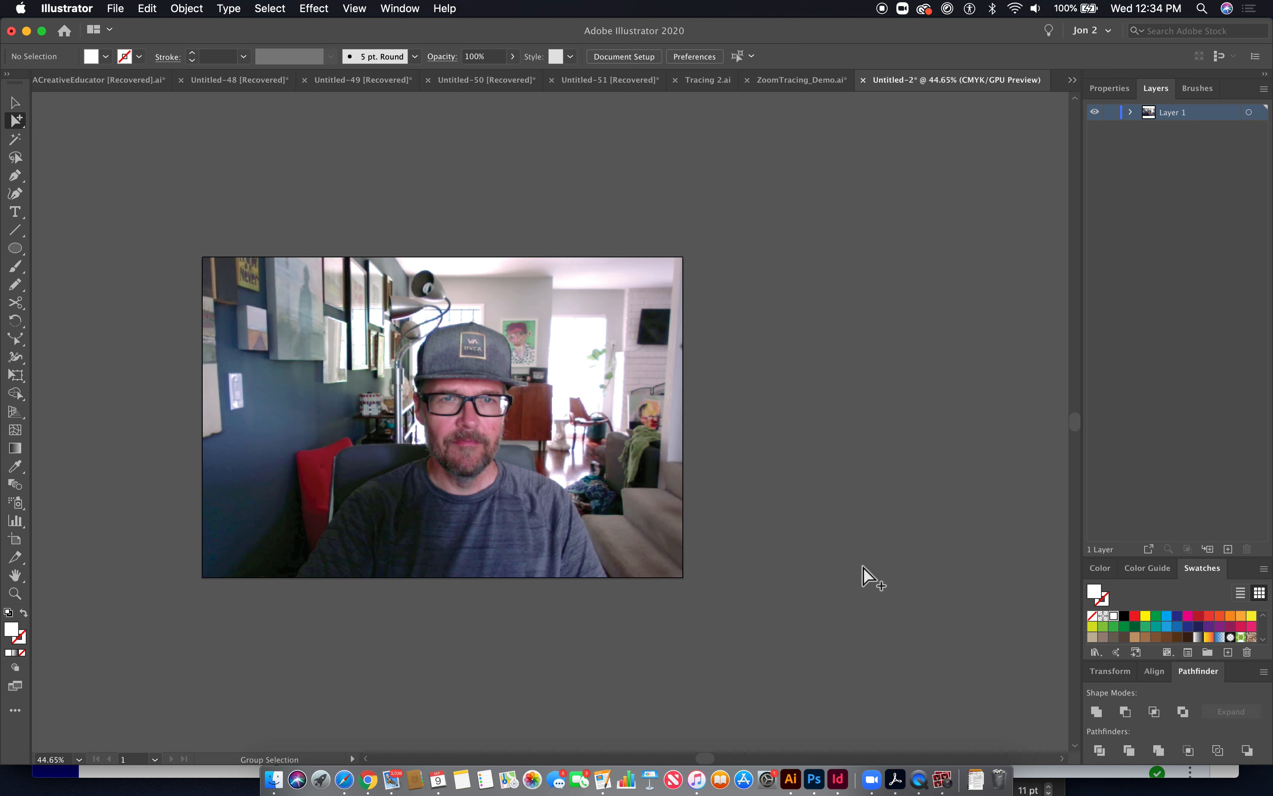
# - Turn the photo's layer into a template layer with images dimmed to 50%
pyautogui.click(605, 463)
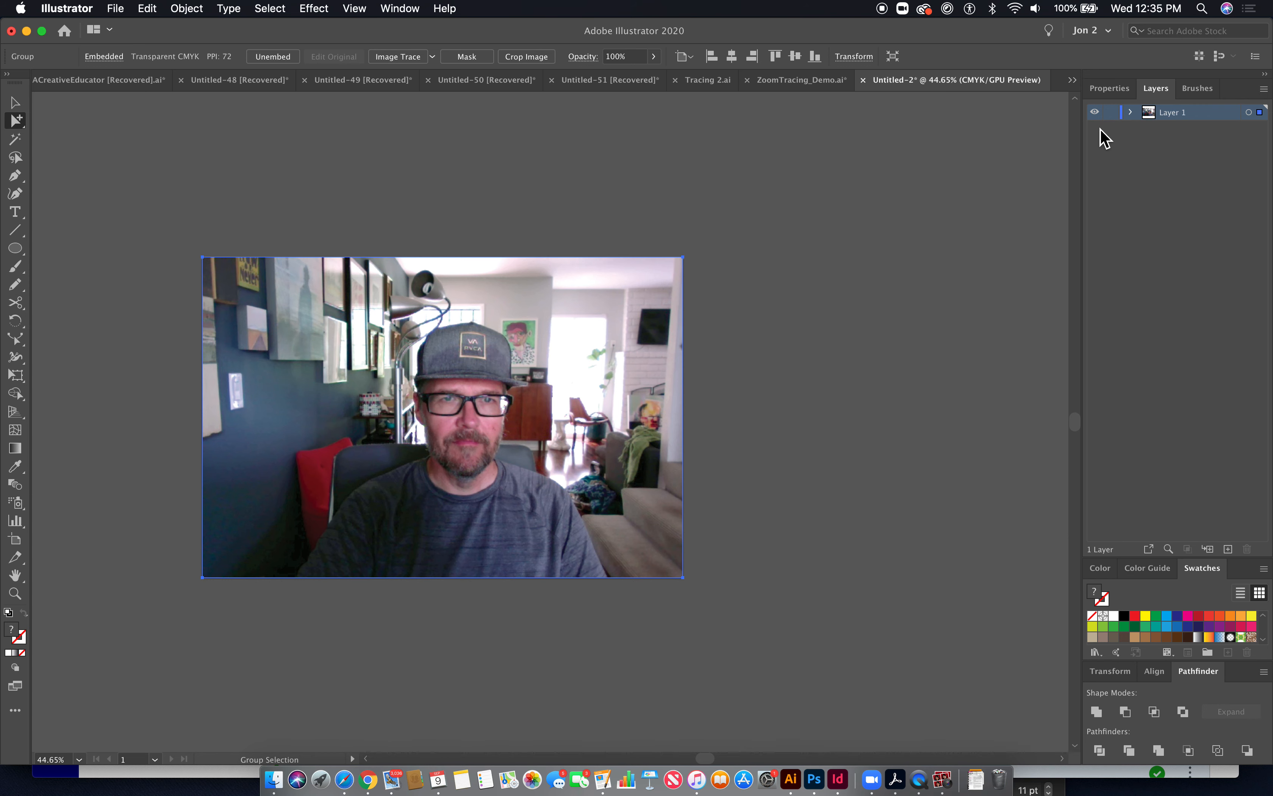
pyautogui.doubleClick(1210, 116)
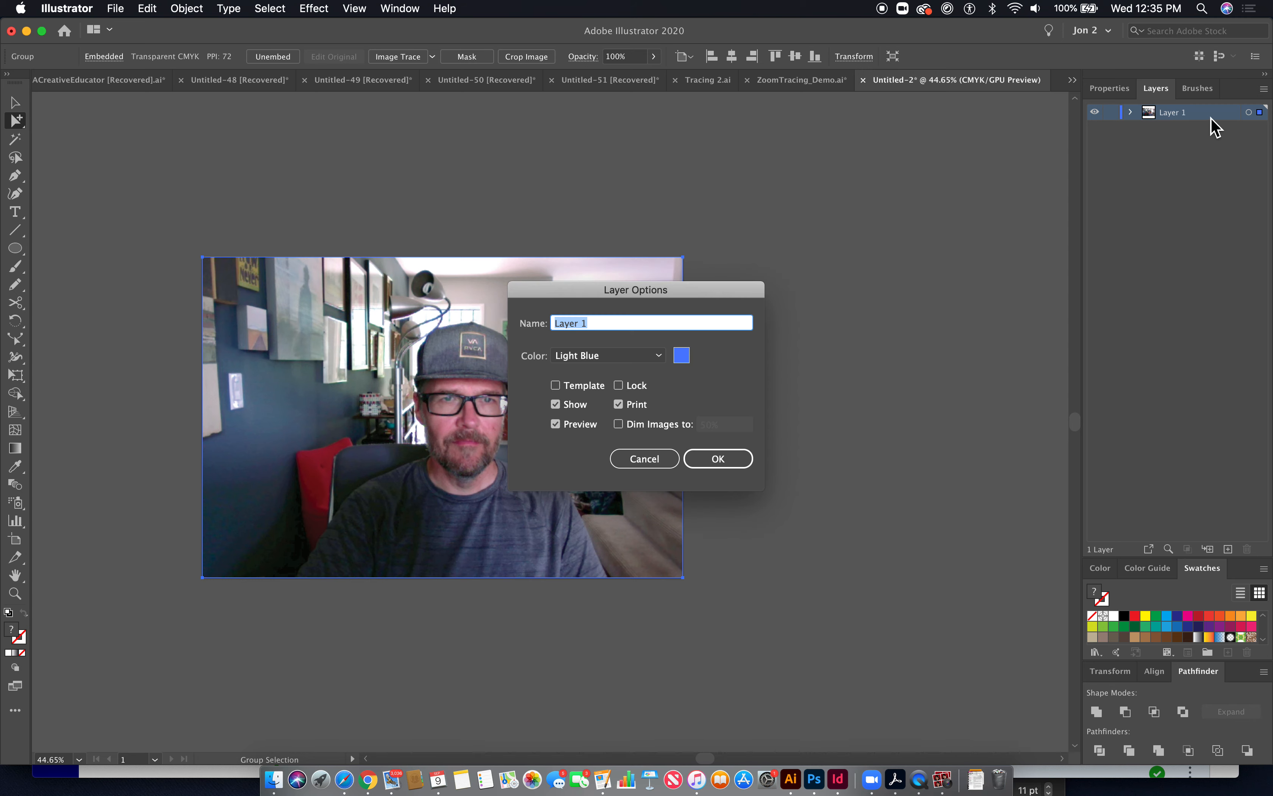
pyautogui.click(556, 385)
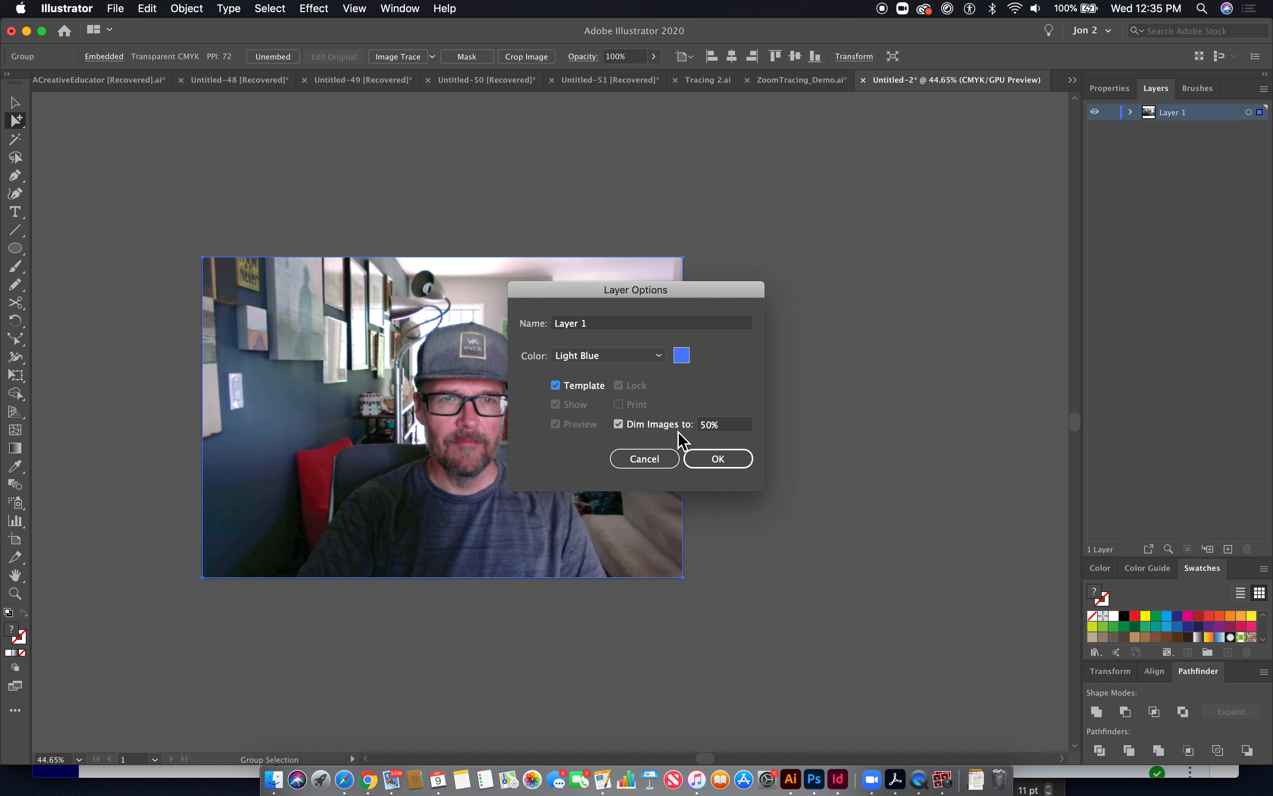
pyautogui.click(556, 386)
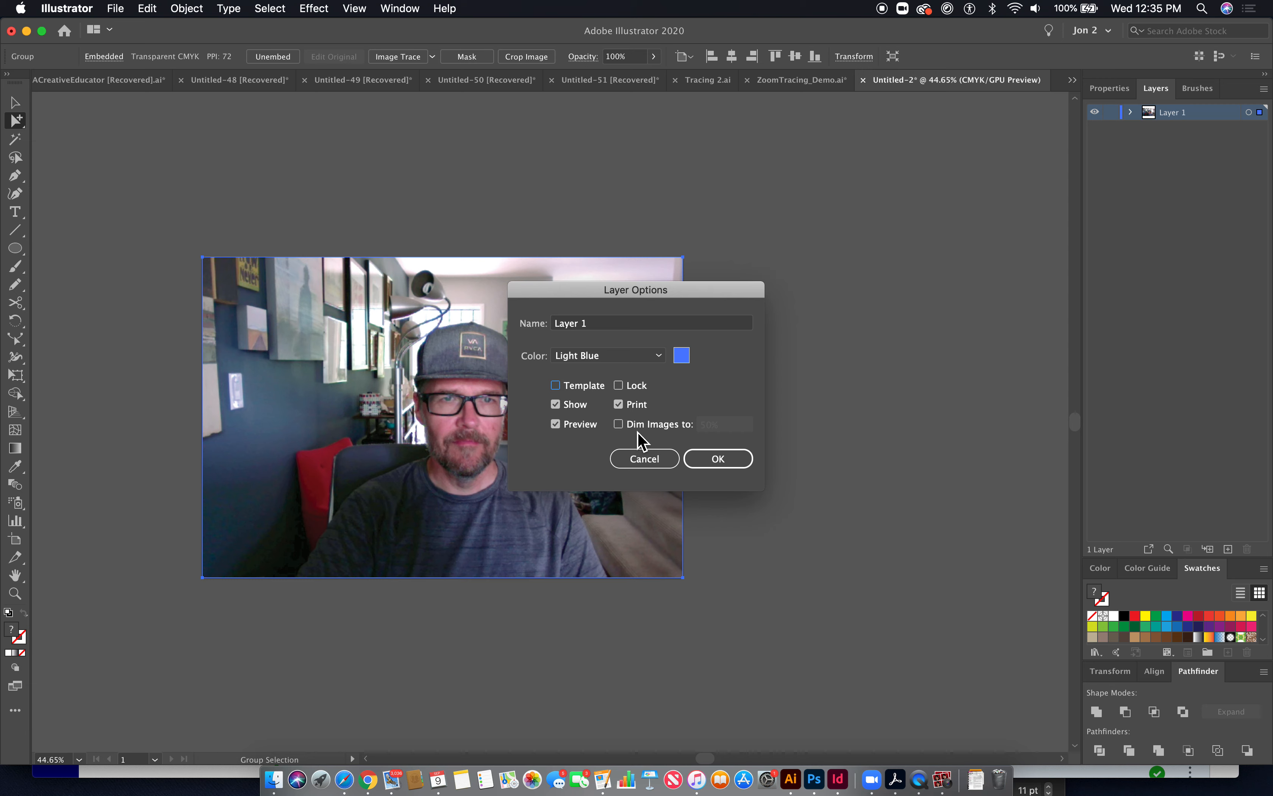
pyautogui.click(559, 387)
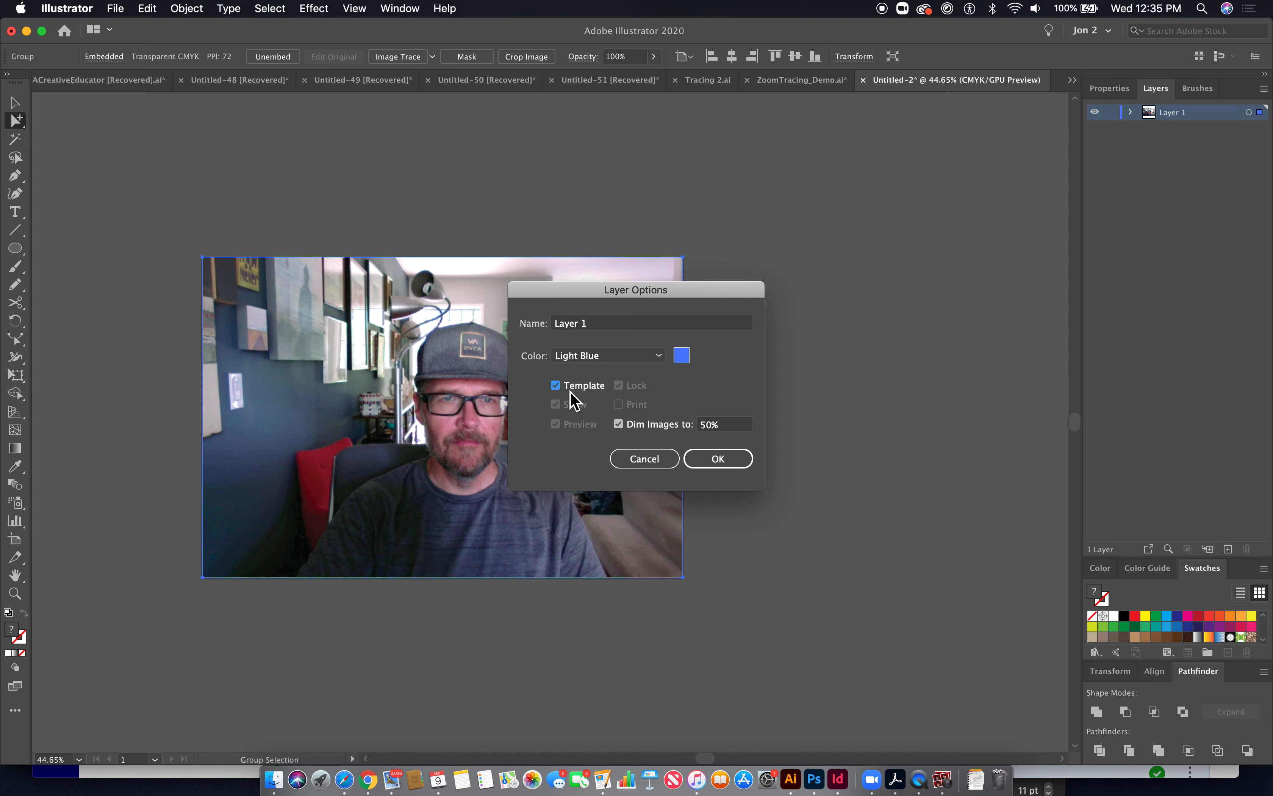
pyautogui.click(720, 463)
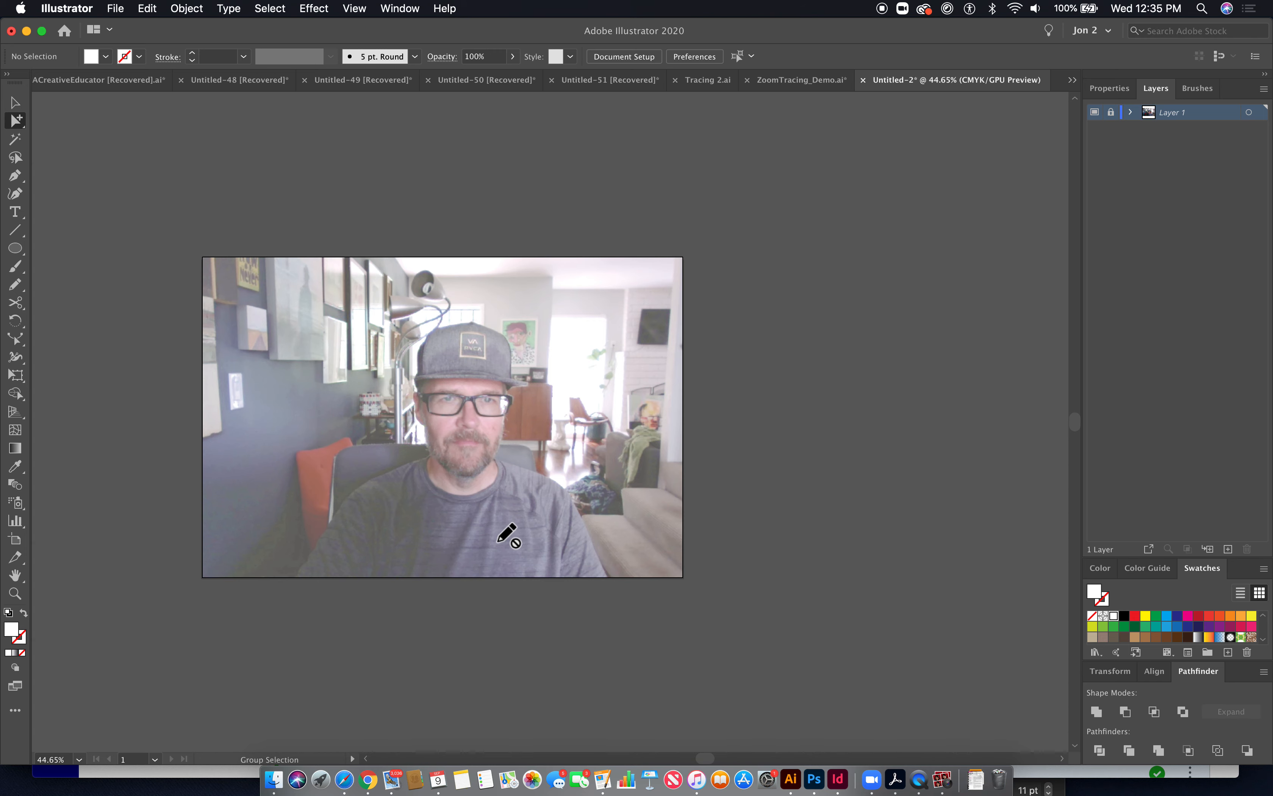
# - Add a new layer above the template and name it Background
pyautogui.press('super+1')
pyautogui.moveTo(492, 457)
pyautogui.mouseDown()
pyautogui.moveTo(733, 483)
pyautogui.moveTo(693, 455)
pyautogui.mouseUp()
pyautogui.press('super+minus')
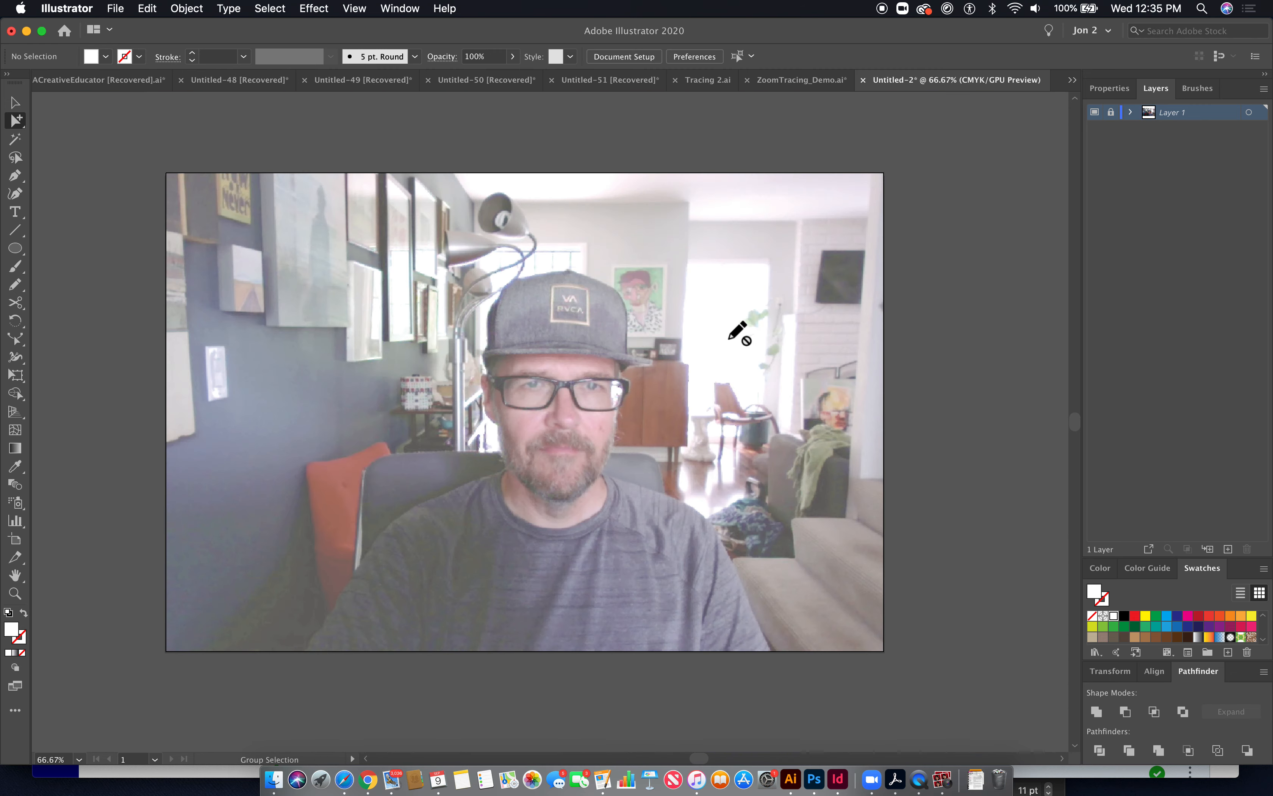
pyautogui.click(1227, 549)
pyautogui.press('super+space')
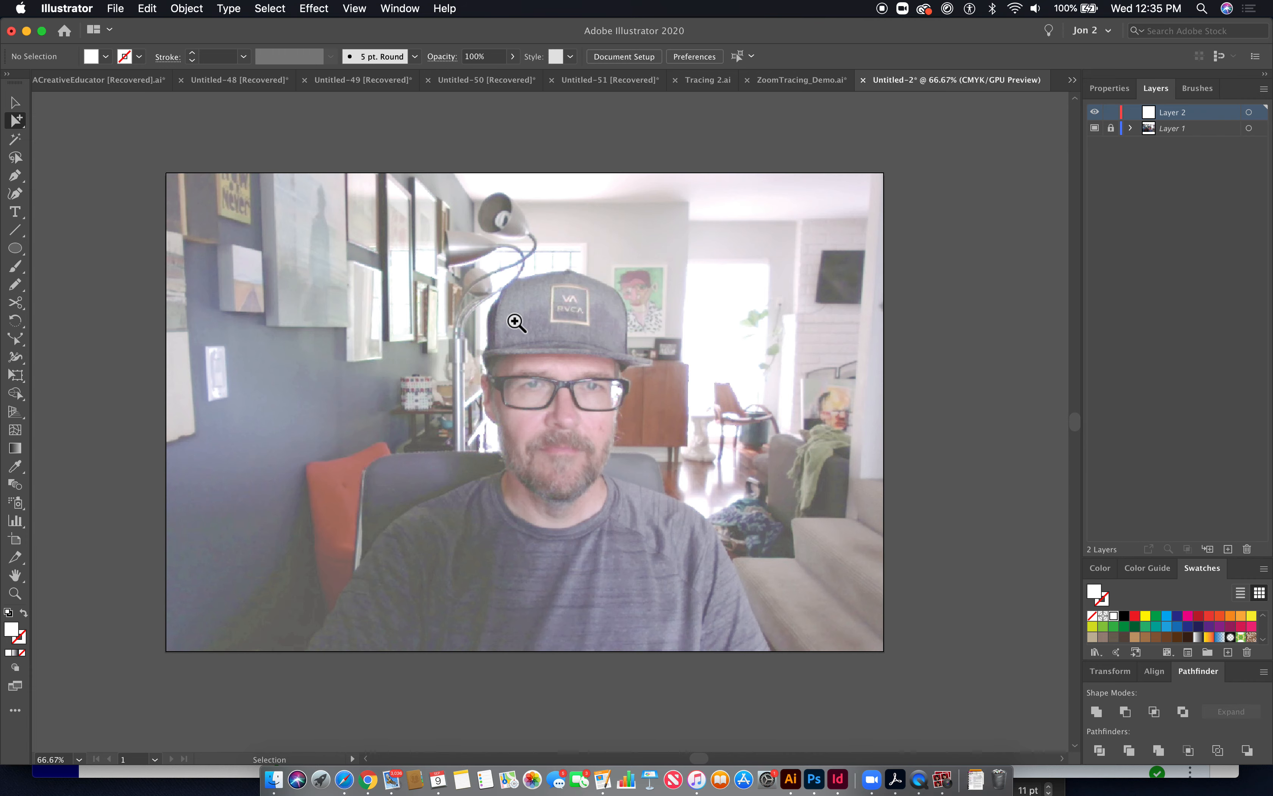
pyautogui.moveTo(478, 325); pyautogui.dragTo(486, 435)
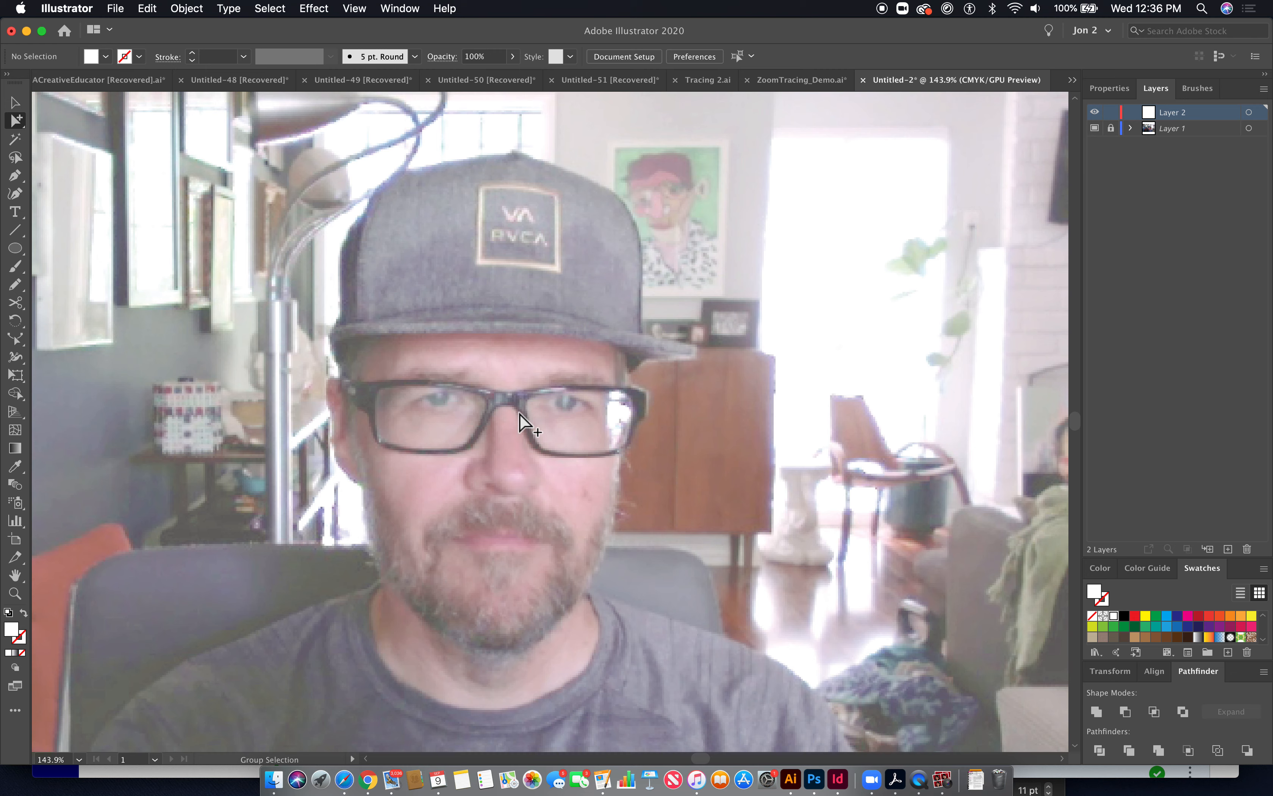
pyautogui.scroll(-2, 519, 414)
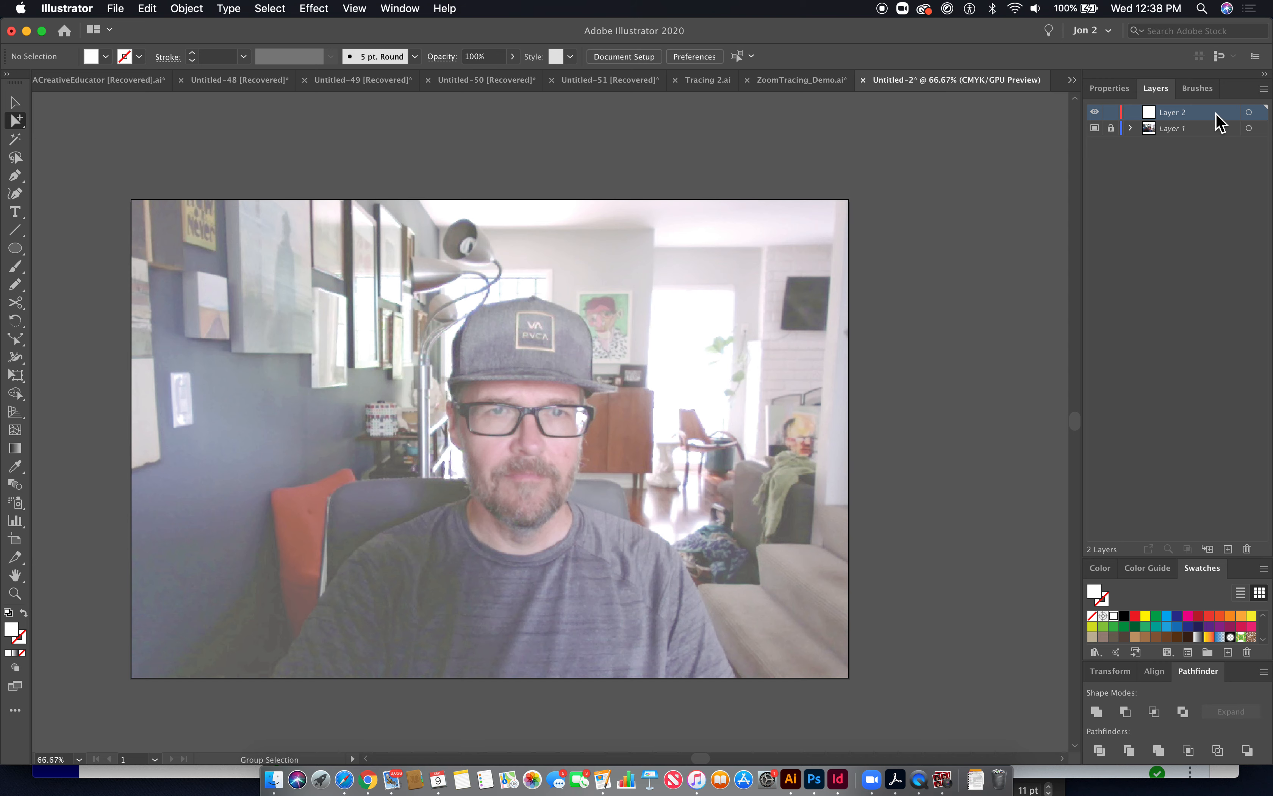
pyautogui.doubleClick(1187, 114)
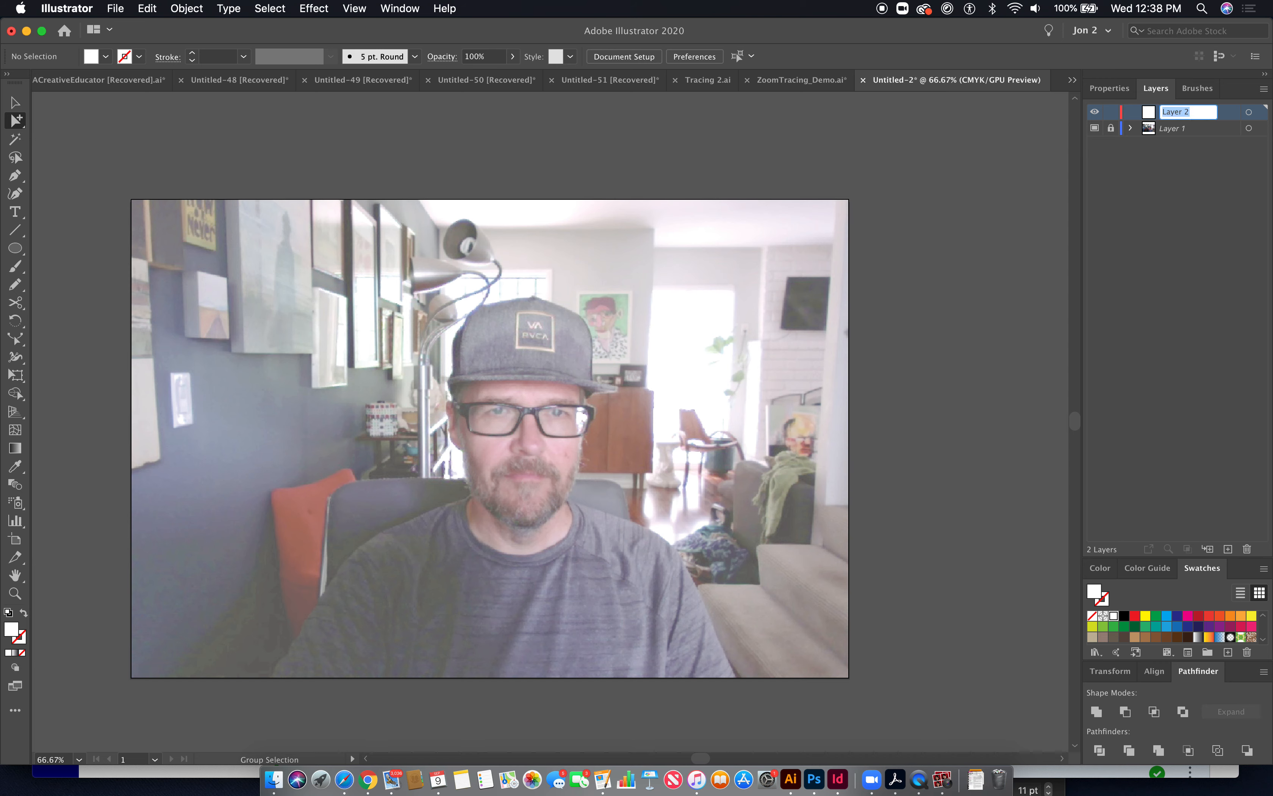
pyautogui.write('Background')
pyautogui.press('Return')
# - Add two more layers named Shirt and Face
pyautogui.click(1228, 550)
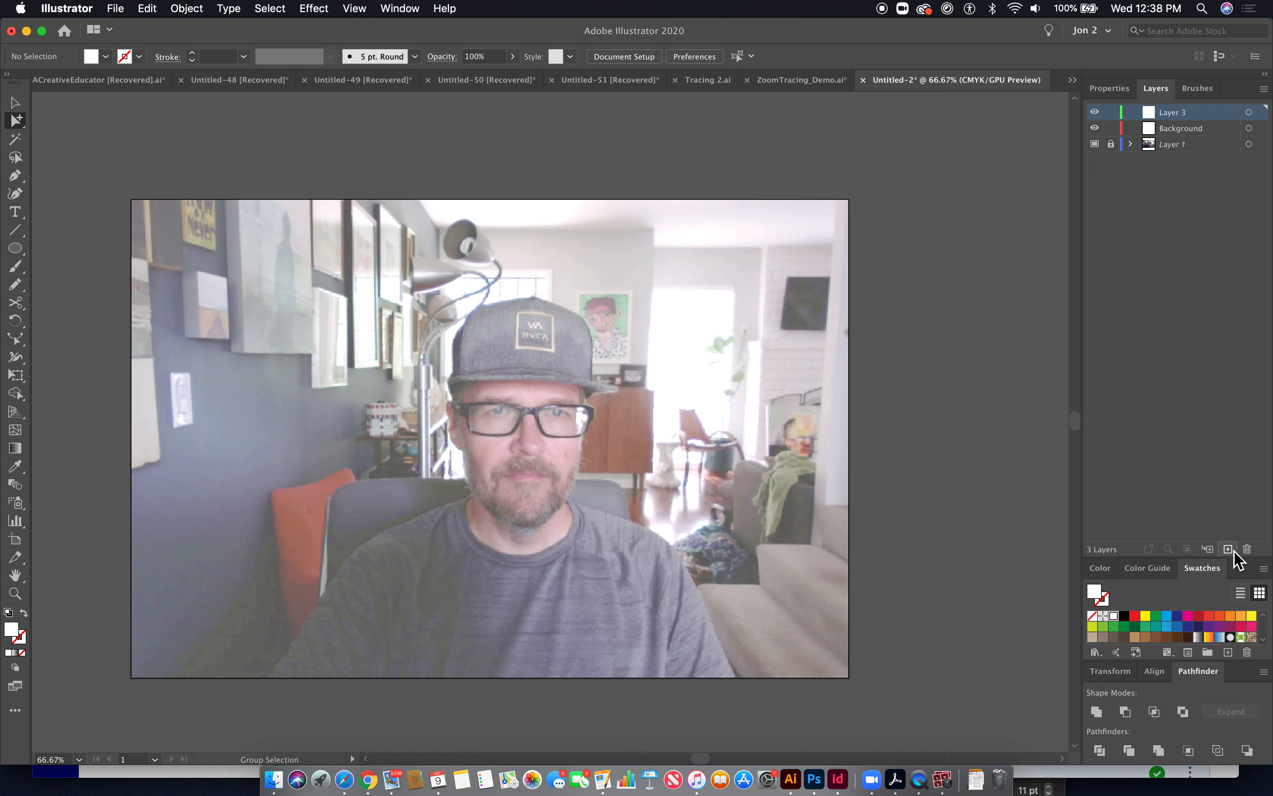
pyautogui.doubleClick(1178, 112)
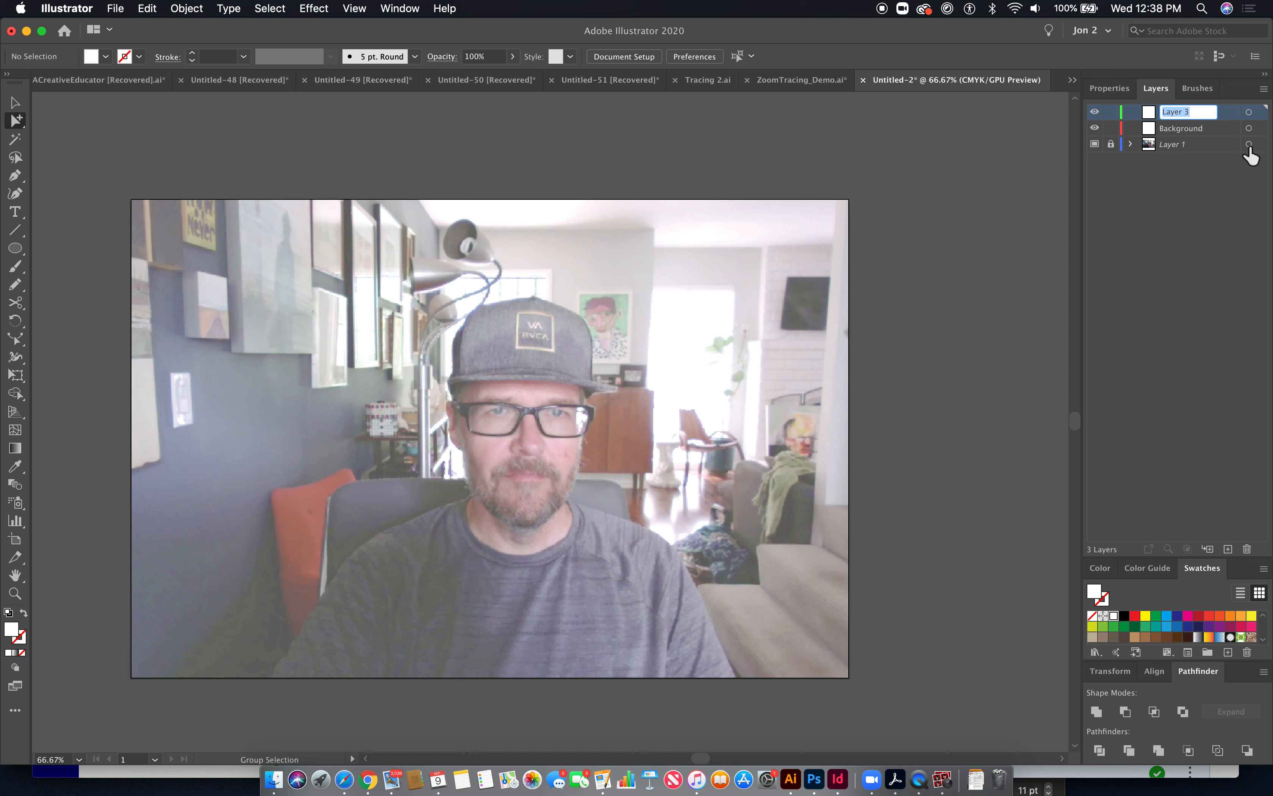
pyautogui.write('Shirt')
pyautogui.press('Return')
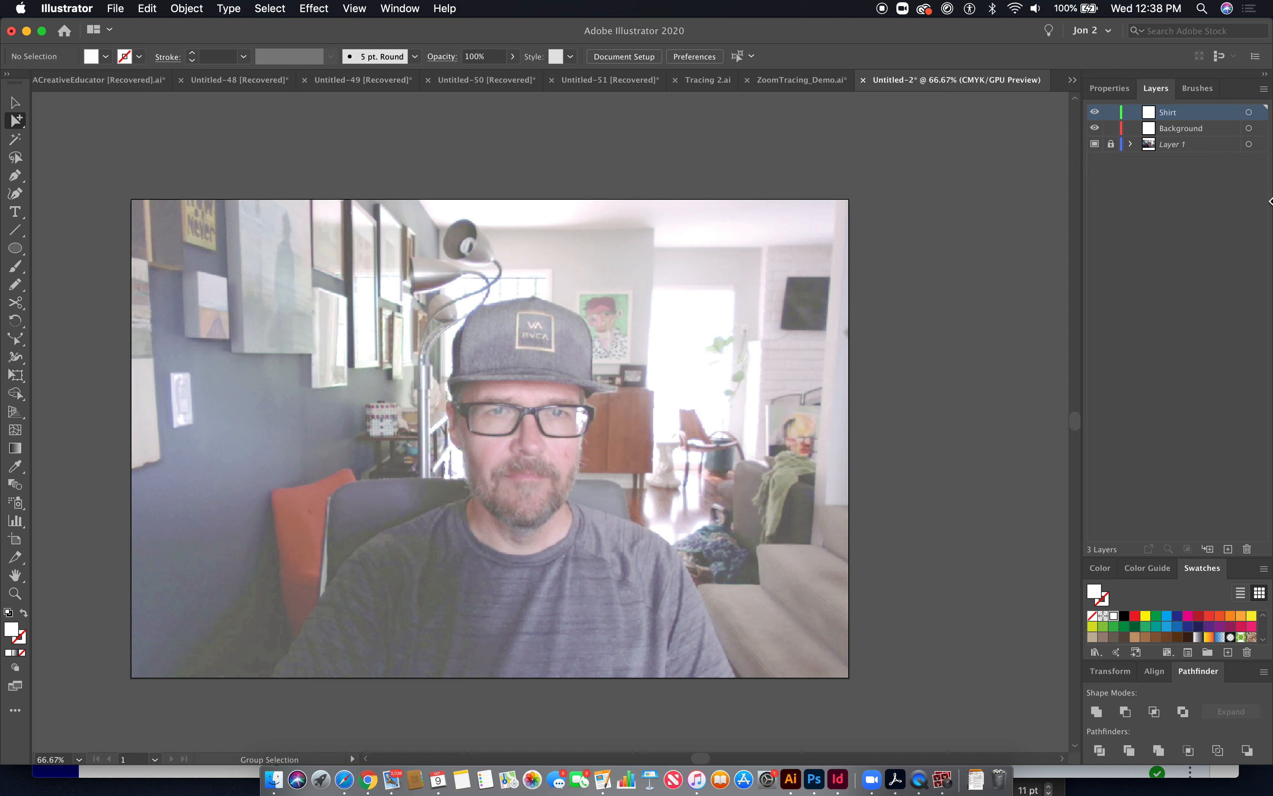
pyautogui.click(1228, 549)
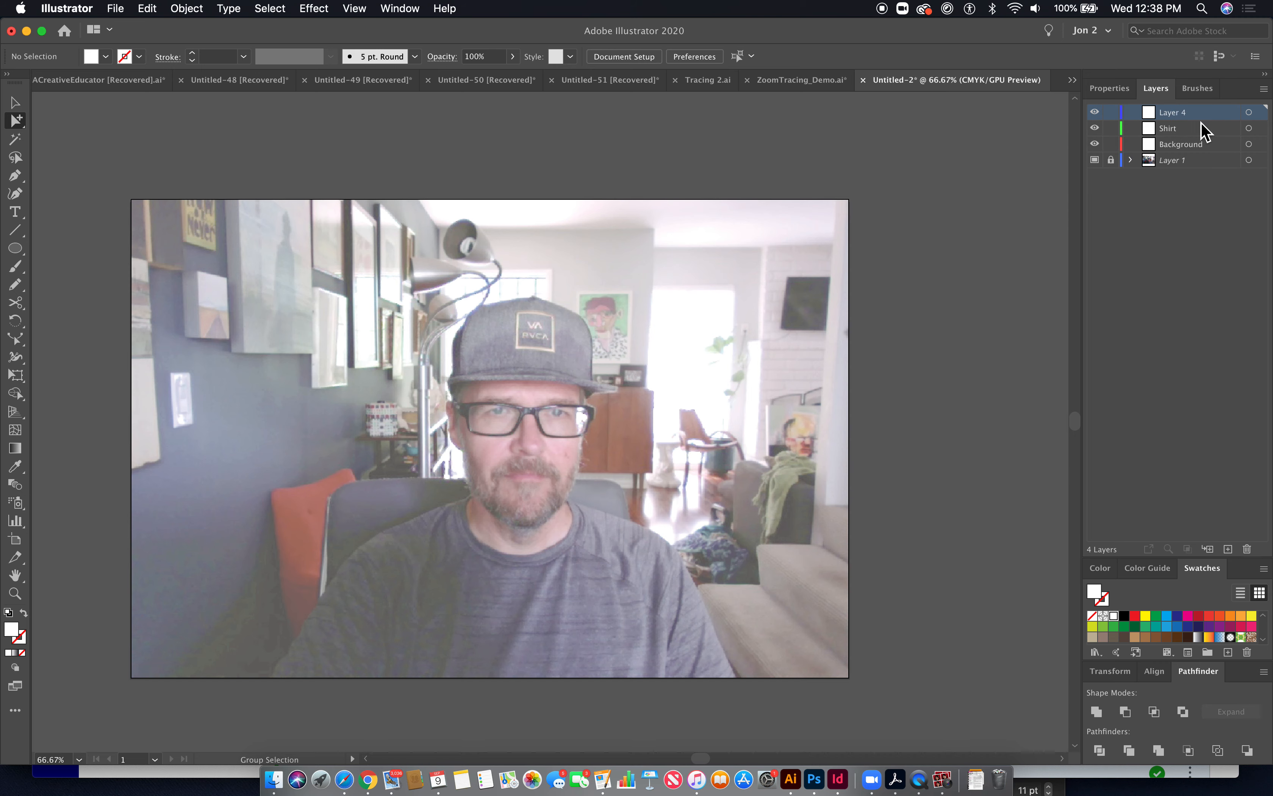
pyautogui.doubleClick(1185, 115)
pyautogui.write('Face')
pyautogui.press('Return')
# - Add two more layers named Hat and Glass
pyautogui.click(1228, 549)
pyautogui.doubleClick(1178, 113)
pyautogui.write('Hat')
pyautogui.press('Return')
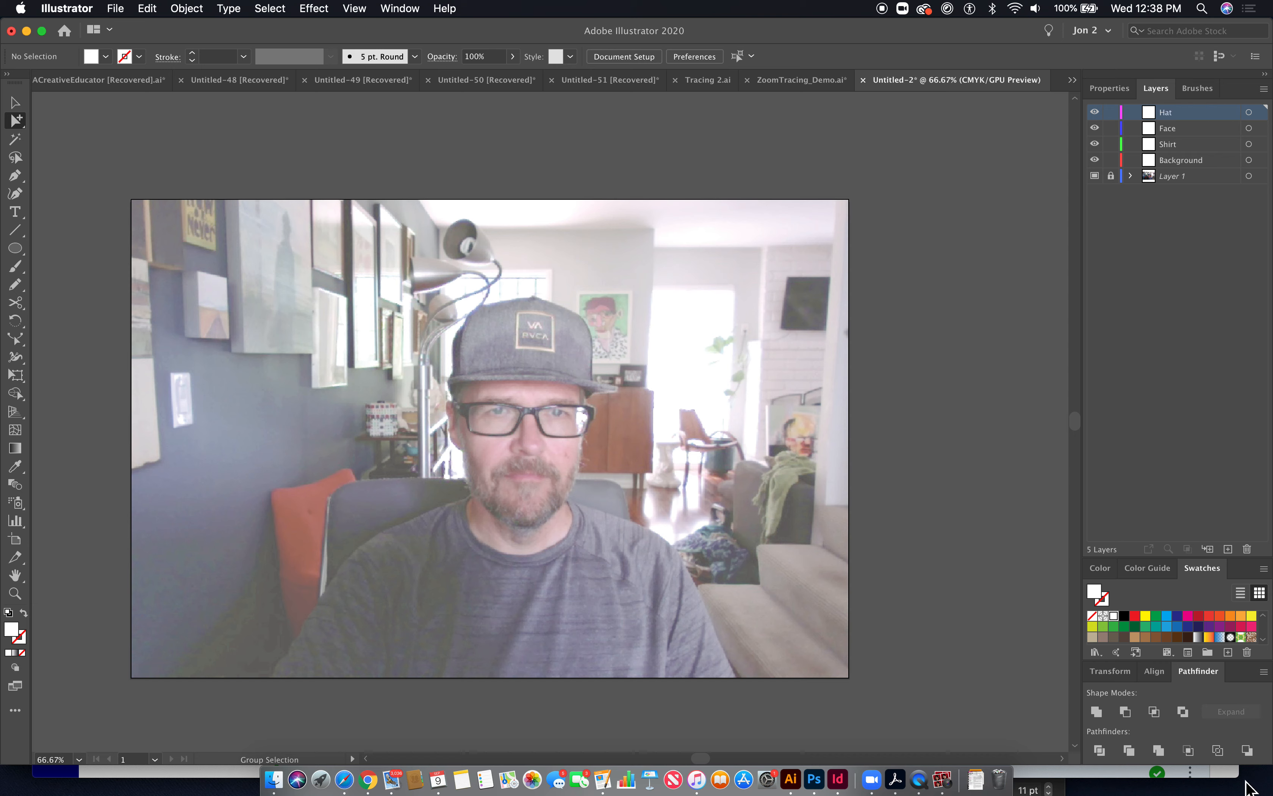
pyautogui.click(1228, 549)
pyautogui.doubleClick(1184, 113)
pyautogui.write('Glass')
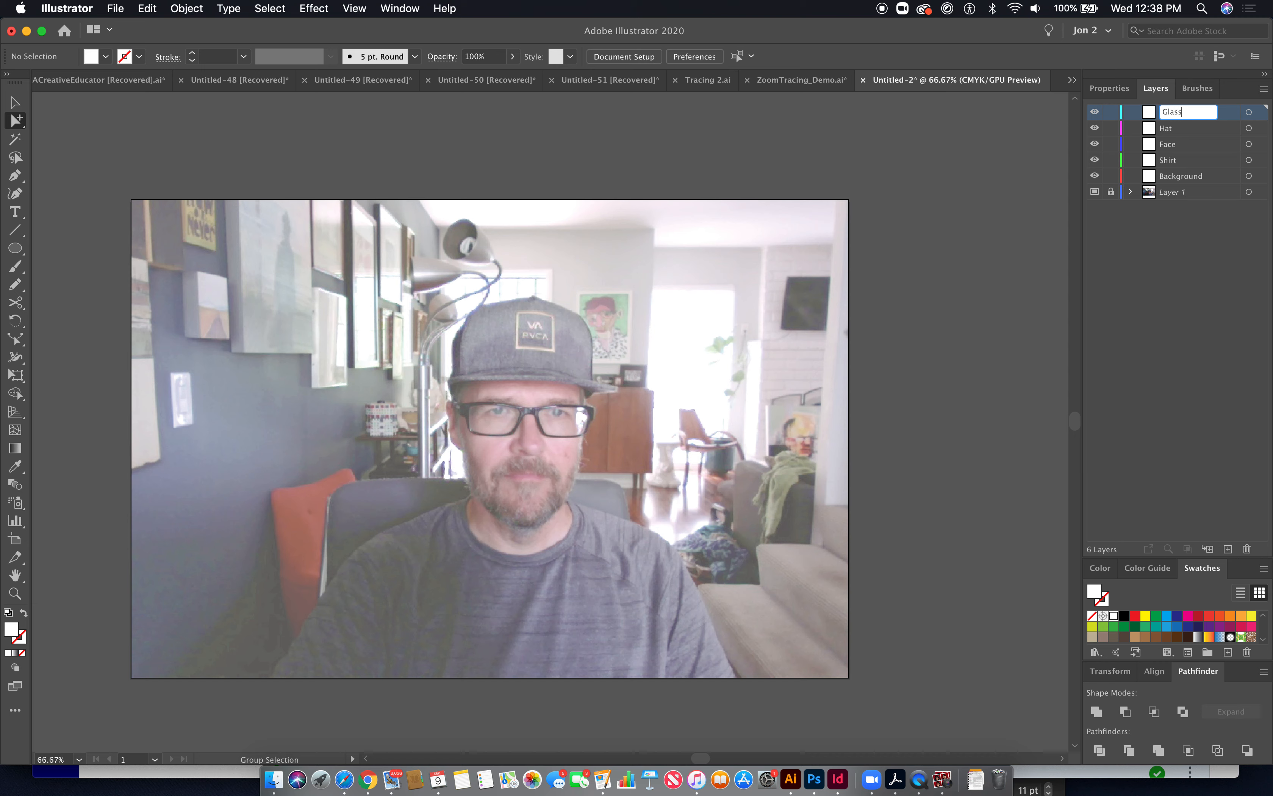
pyautogui.press('Return')
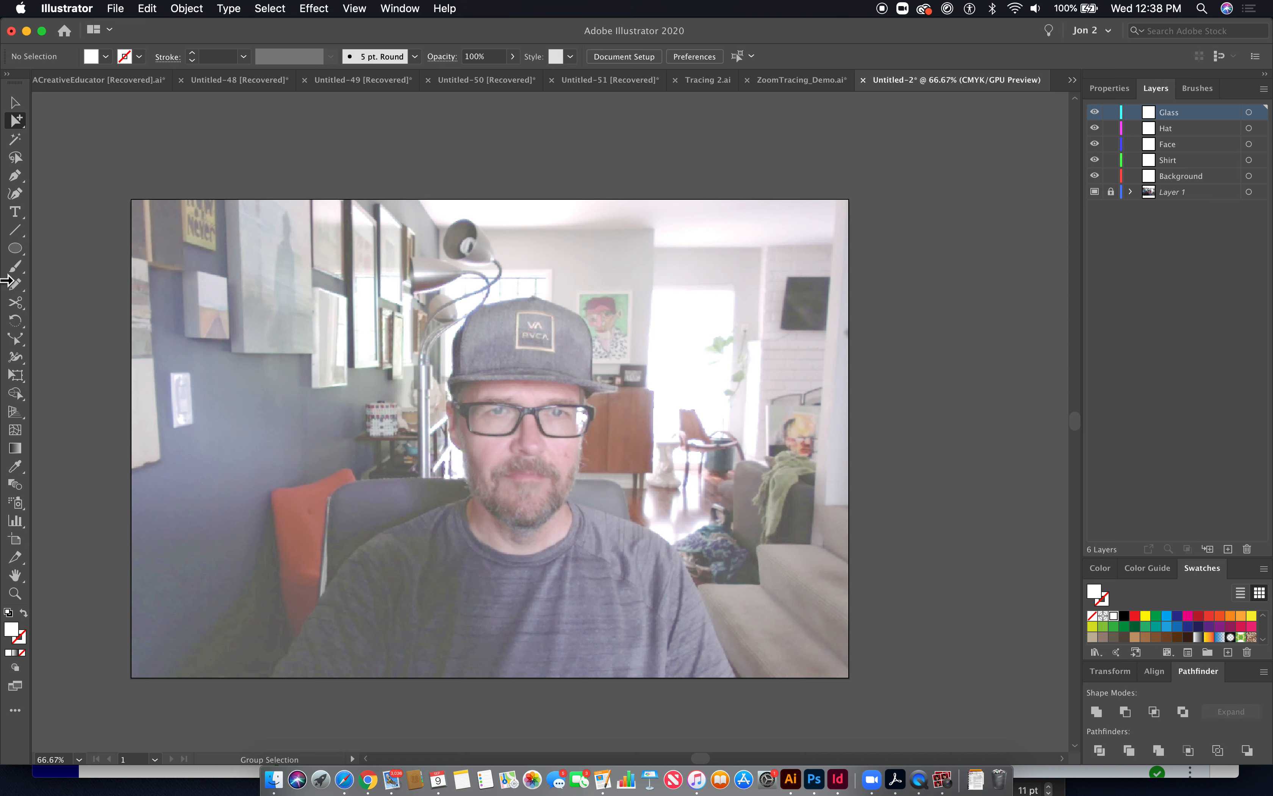
# - Start tracing the shirt's outline with the Pen tool, placing anchors from the bottom-left edge up the left shoulder
pyautogui.click(14, 176)
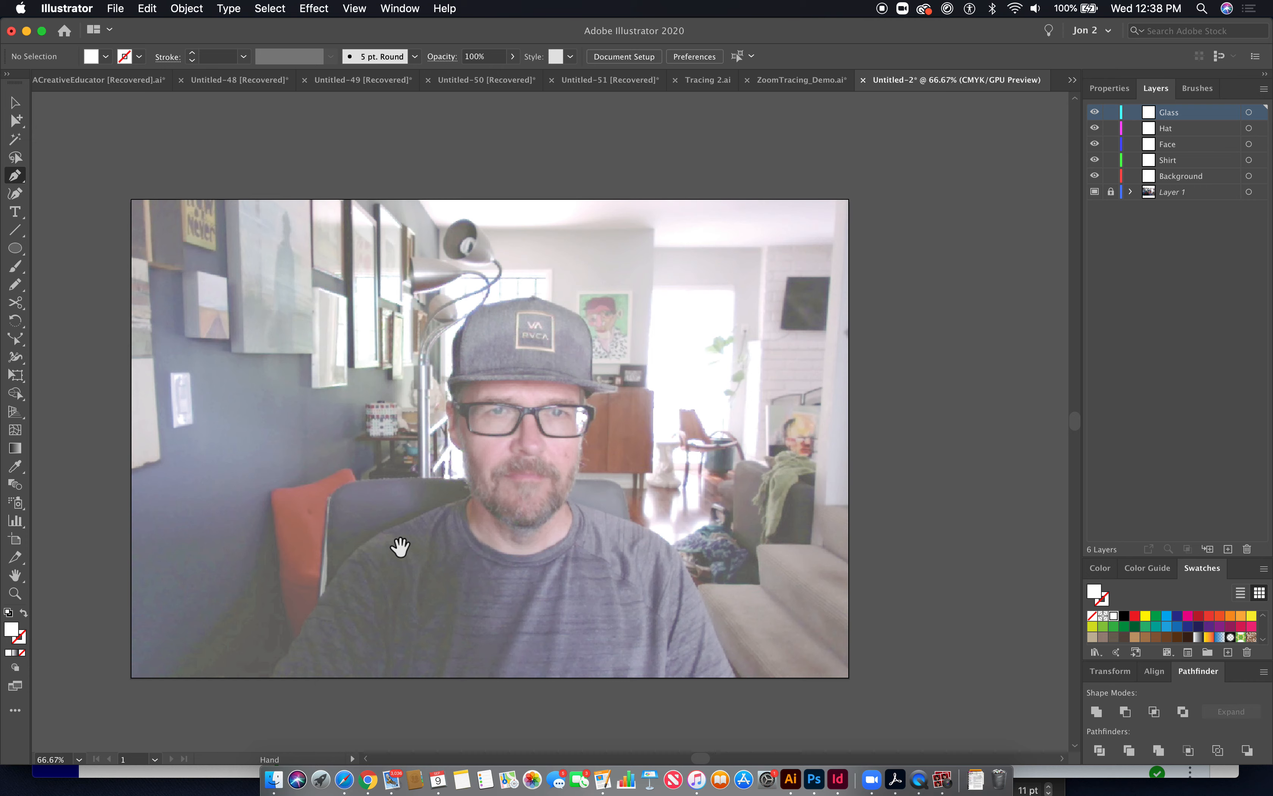
pyautogui.scroll(3, 398, 545)
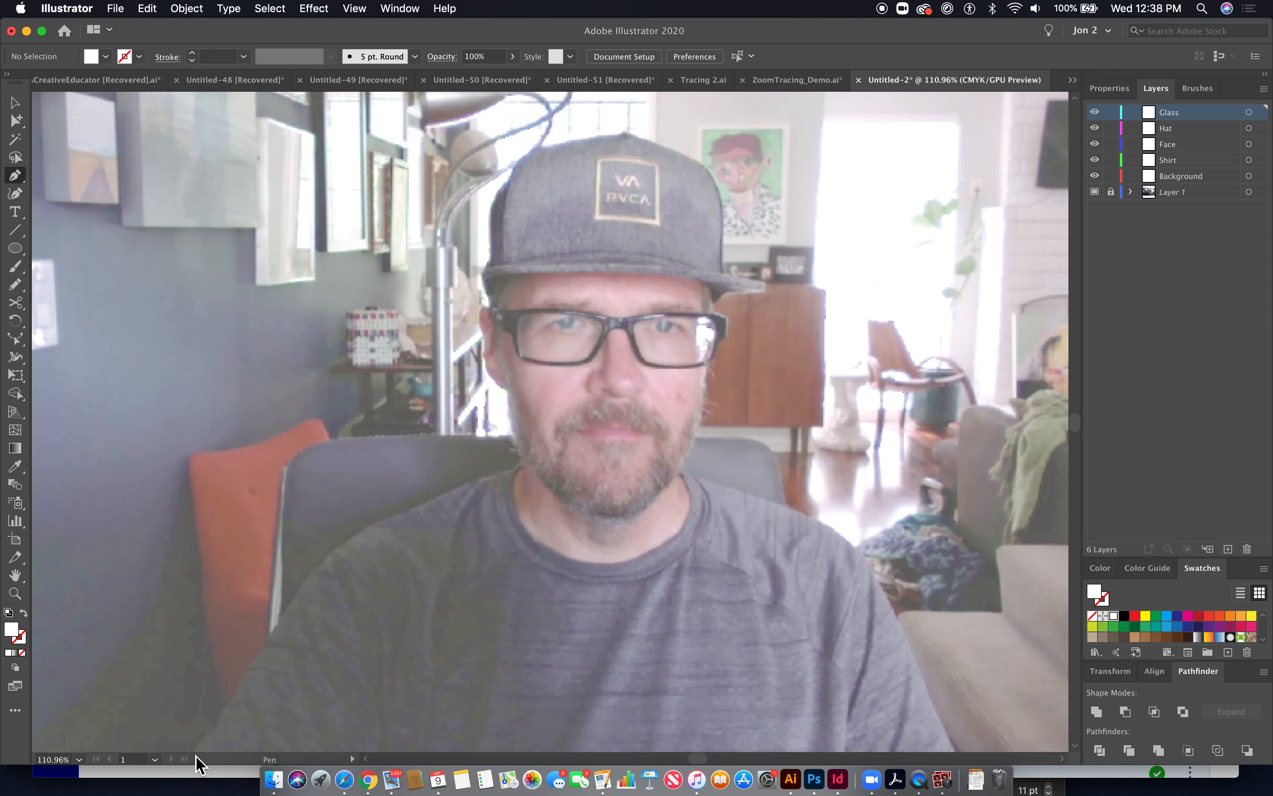
pyautogui.scroll(-3, 216, 733)
pyautogui.click(179, 678)
pyautogui.moveTo(191, 648); pyautogui.dragTo(200, 638)
pyautogui.click(206, 638)
pyautogui.click(216, 616)
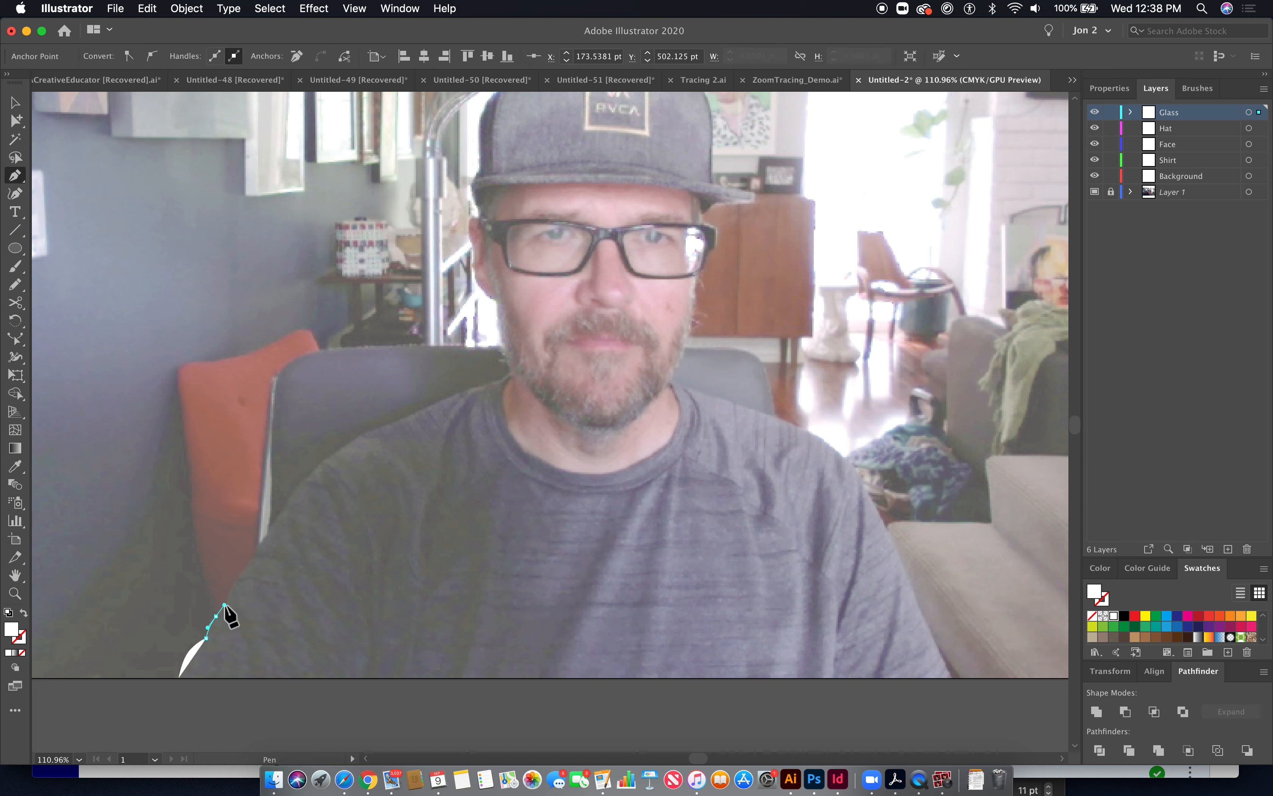
pyautogui.moveTo(224, 604); pyautogui.dragTo(289, 502)
pyautogui.moveTo(288, 501); pyautogui.dragTo(439, 618)
# - Continue the shirt path further up the left shoulder in outline view
pyautogui.press('super+space')
pyautogui.press('super+y')
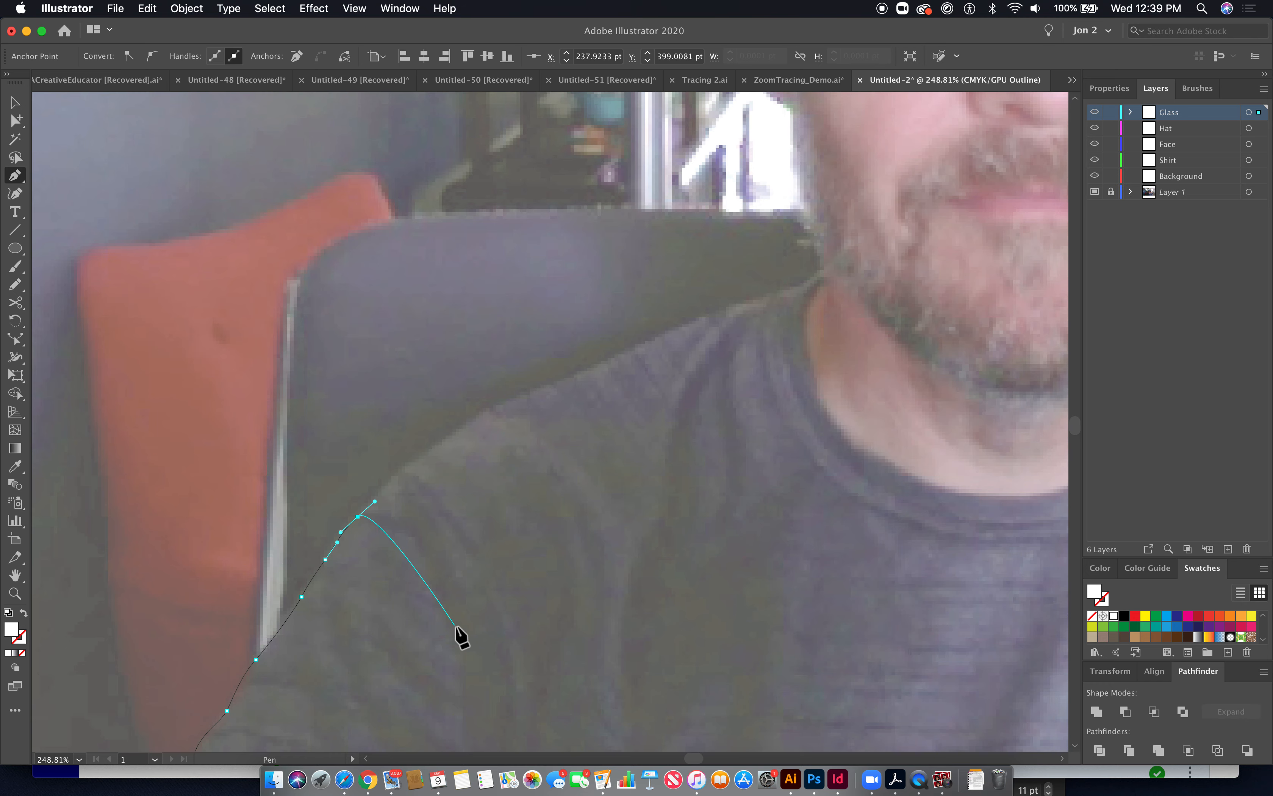
pyautogui.press('space')
pyautogui.moveTo(424, 613); pyautogui.dragTo(489, 463)
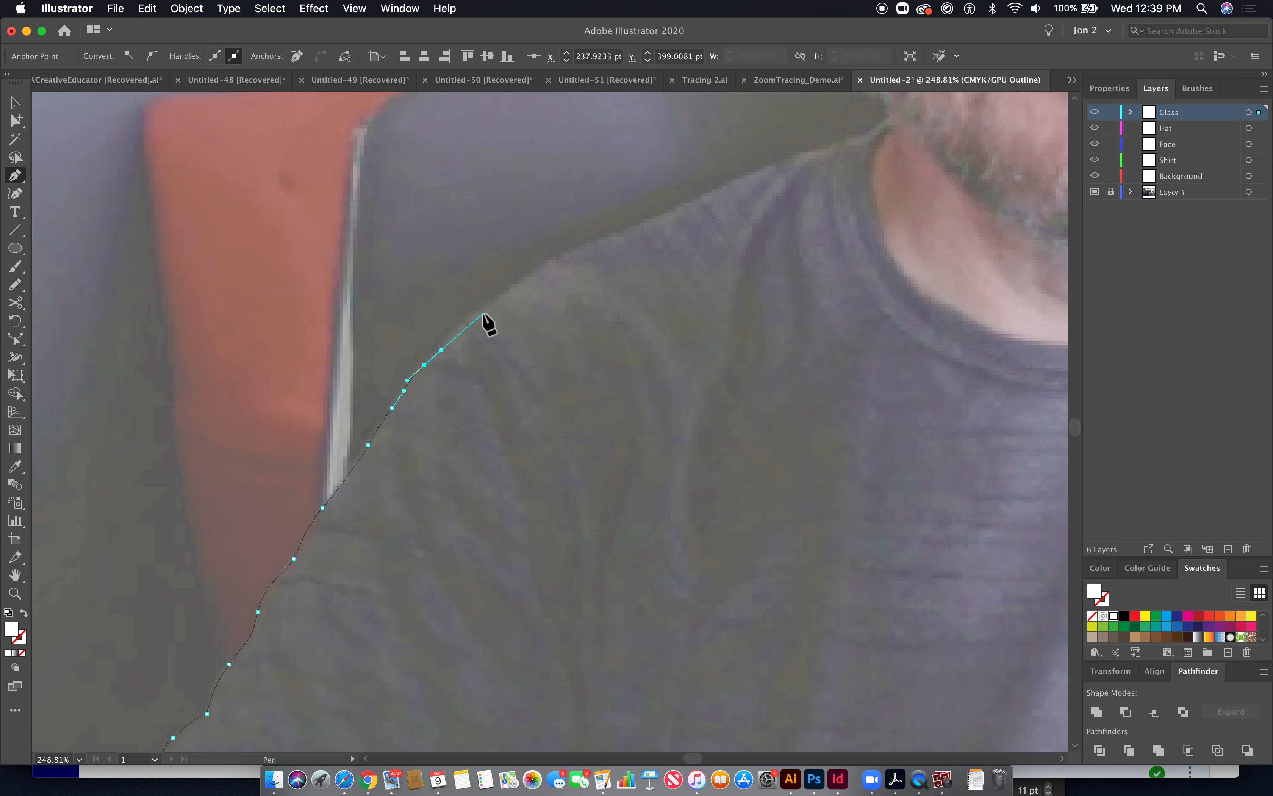
pyautogui.moveTo(480, 311); pyautogui.dragTo(511, 287)
pyautogui.click(559, 255)
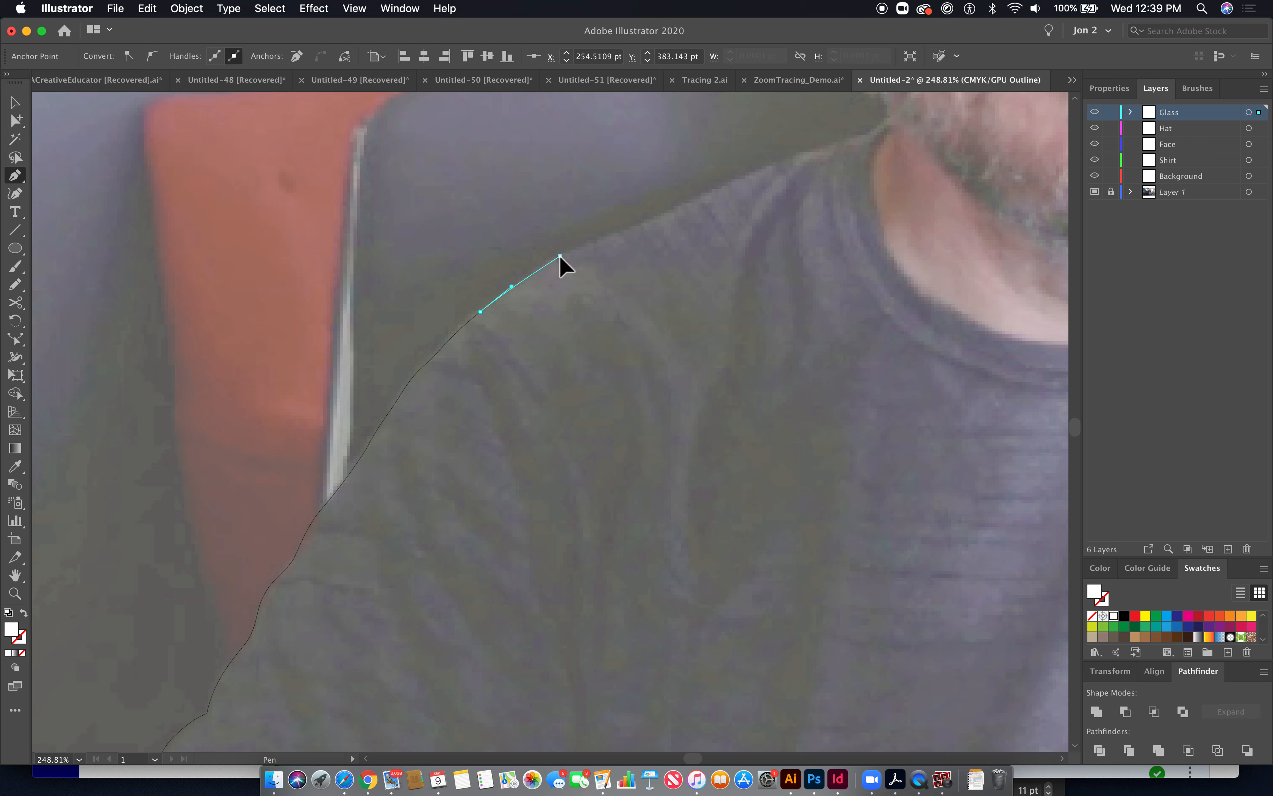
pyautogui.press('space')
pyautogui.moveTo(637, 264); pyautogui.dragTo(463, 397)
# - Extend the shirt path along the top of the left shoulder to the neck below the chin
pyautogui.click(433, 384)
pyautogui.click(471, 367)
pyautogui.click(509, 350)
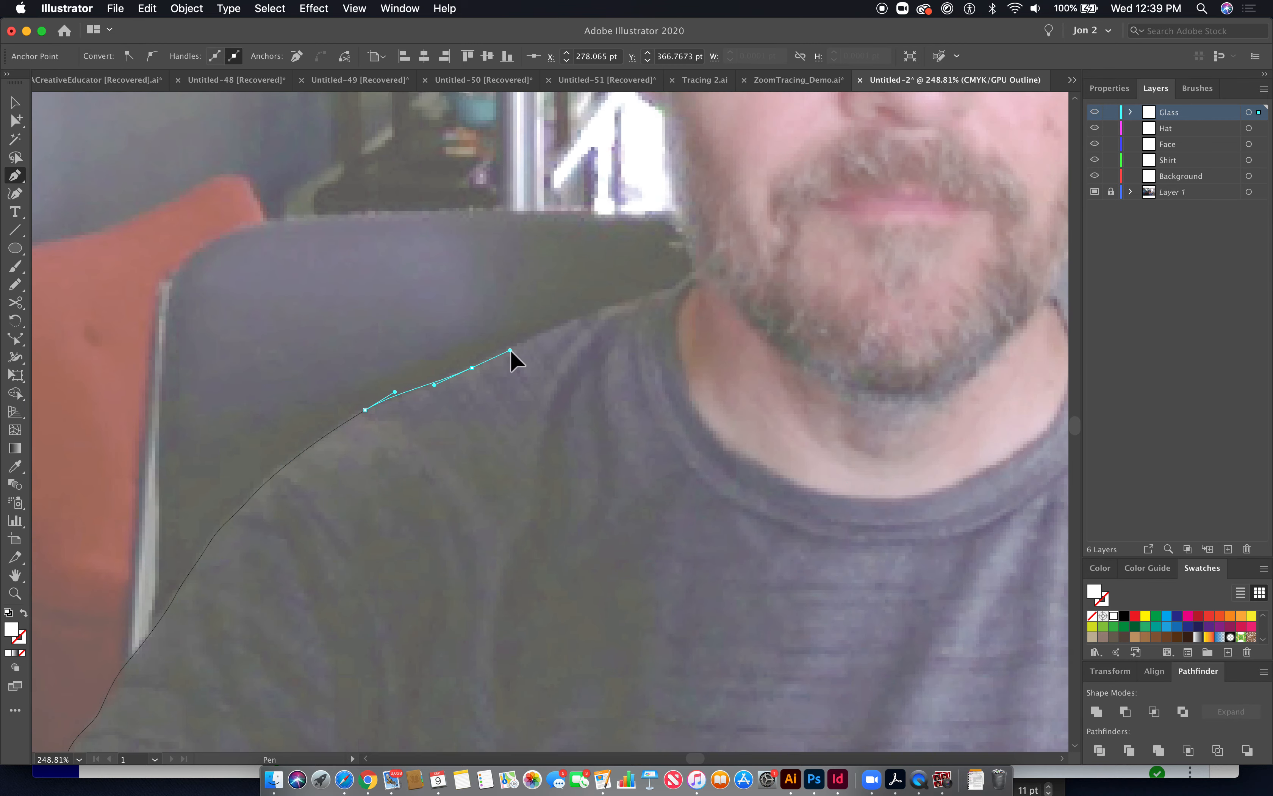
pyautogui.moveTo(589, 311); pyautogui.dragTo(623, 299)
pyautogui.click(663, 285)
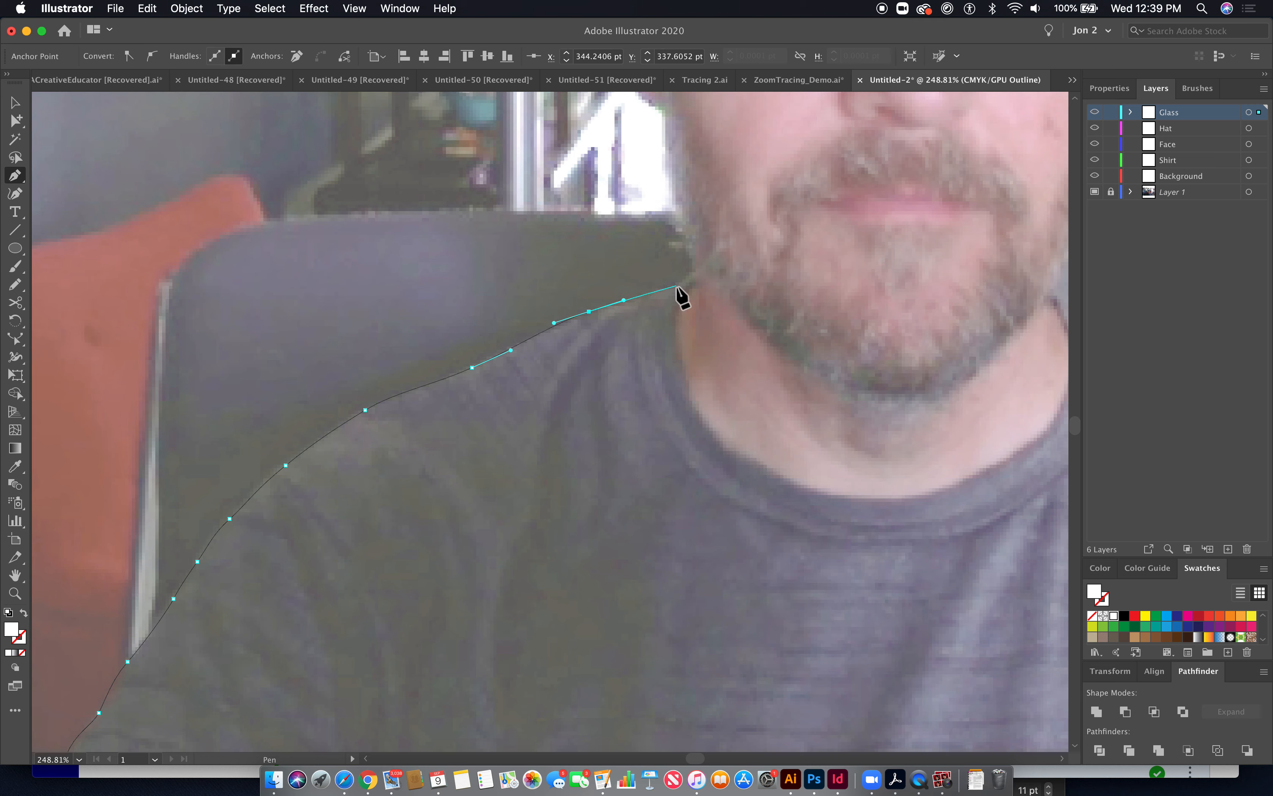
pyautogui.keyDown('super'); pyautogui.click(662, 283); pyautogui.keyUp('super')
pyautogui.moveTo(693, 268); pyautogui.dragTo(540, 391)
pyautogui.moveTo(512, 335); pyautogui.dragTo(641, 488)
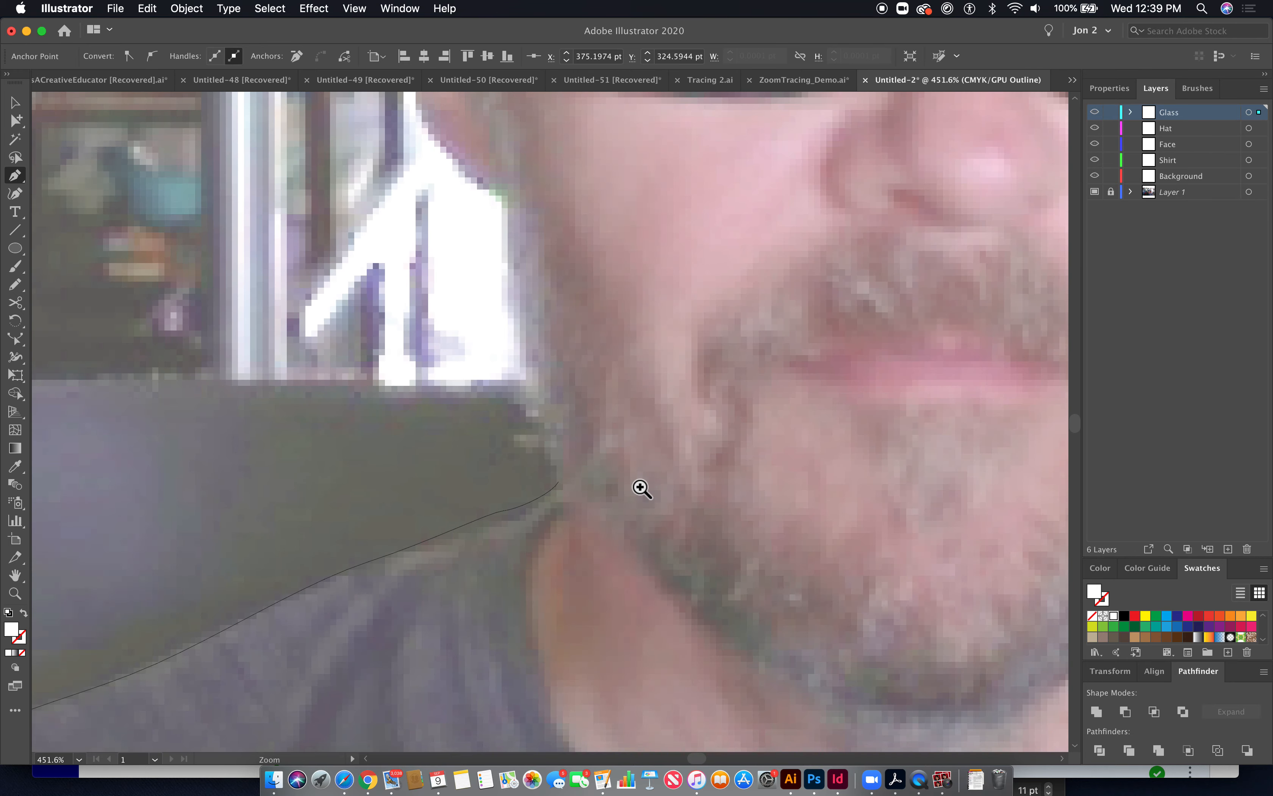
pyautogui.press('super+minus')
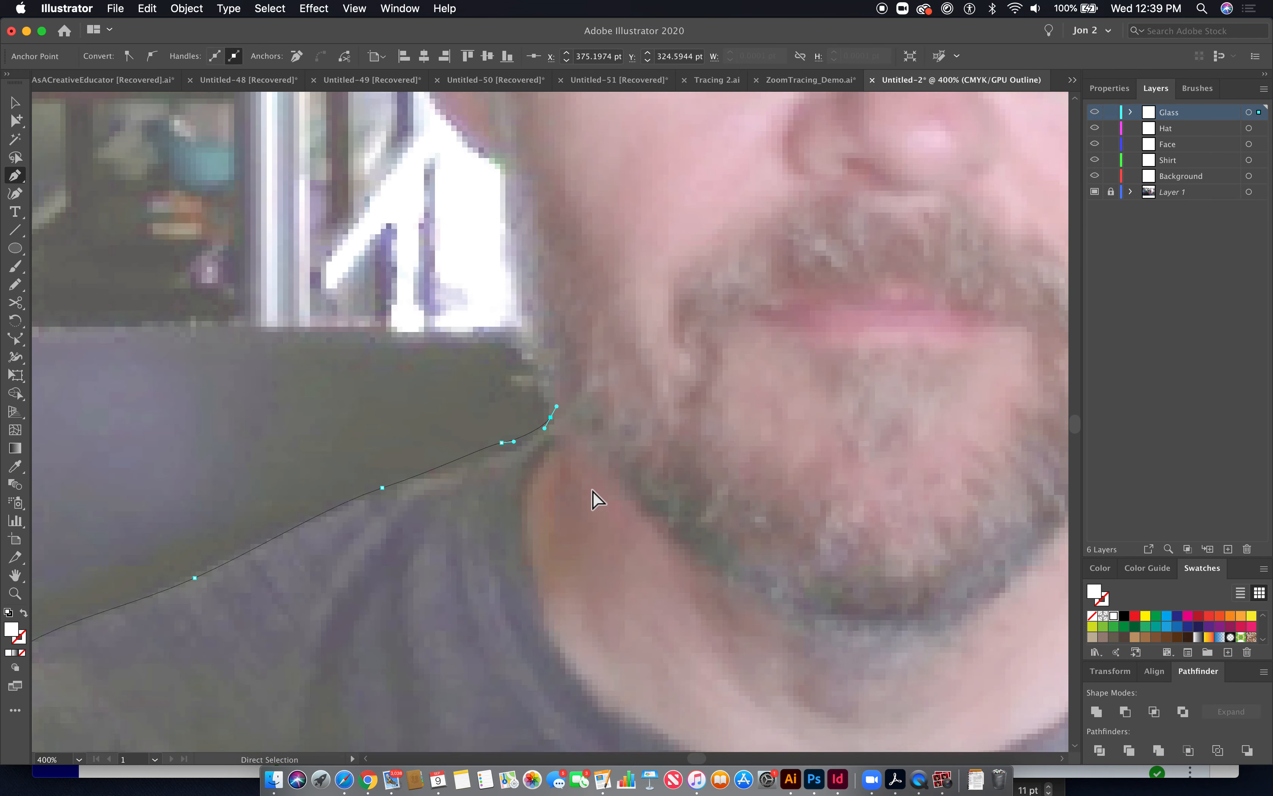
pyautogui.press('super+minus')
pyautogui.press('super+minus')
pyautogui.press('super+minus')
pyautogui.moveTo(614, 517); pyautogui.dragTo(636, 420)
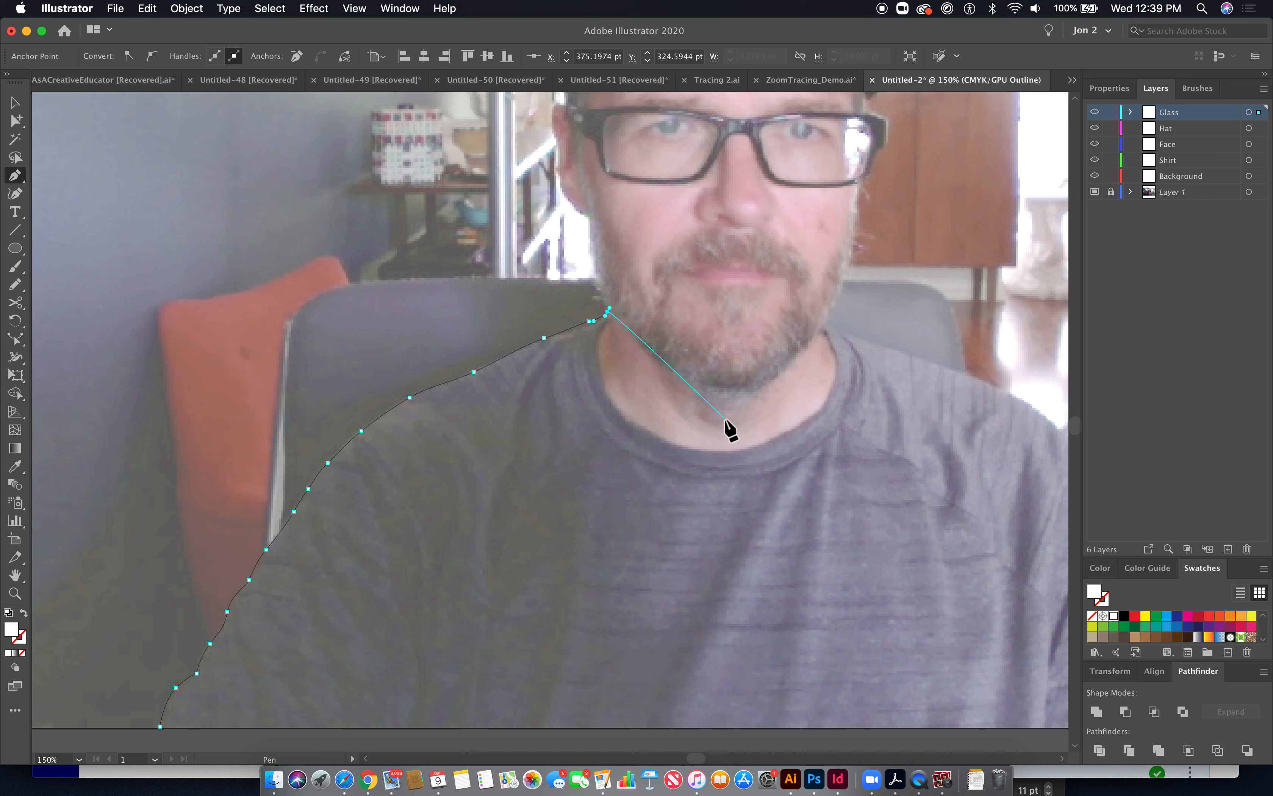
# - Trace the neckline across and down the right shoulder to the bottom edge of the photo
pyautogui.click(822, 327)
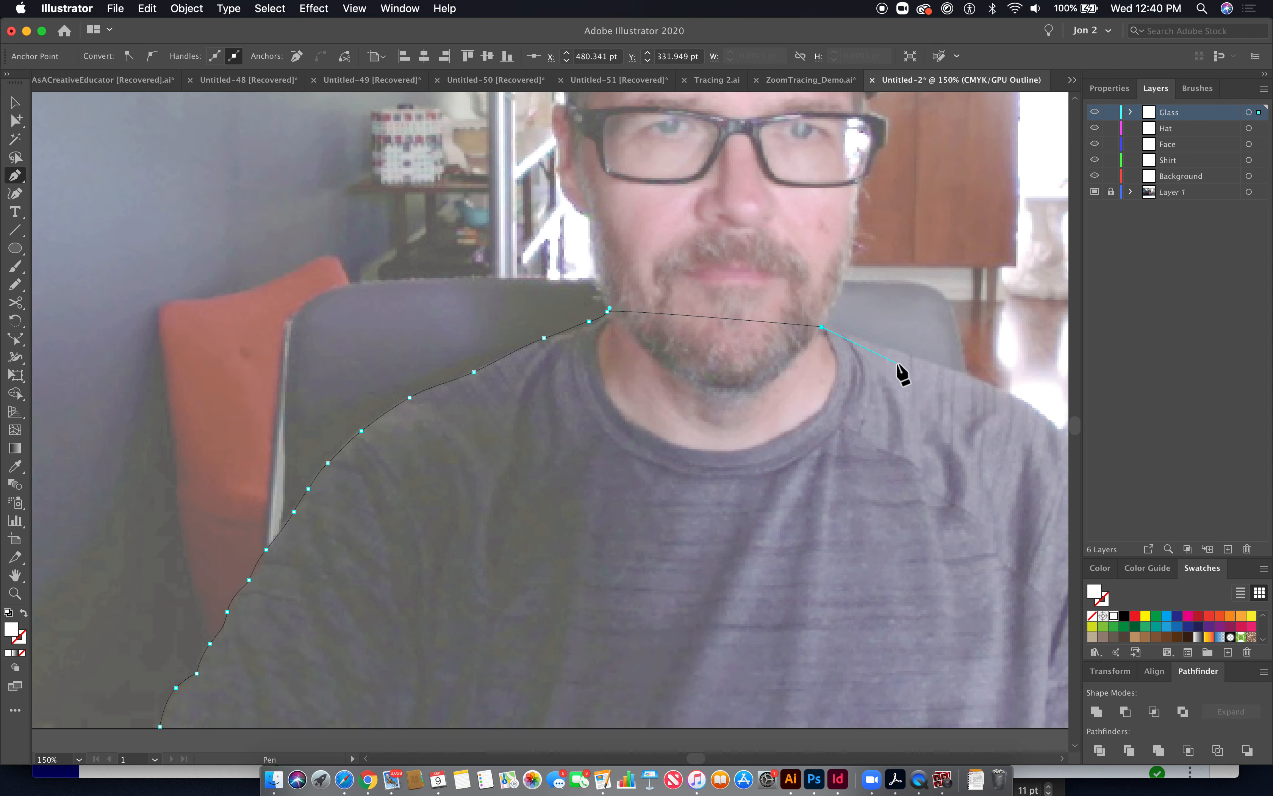
pyautogui.moveTo(878, 352); pyautogui.dragTo(523, 466)
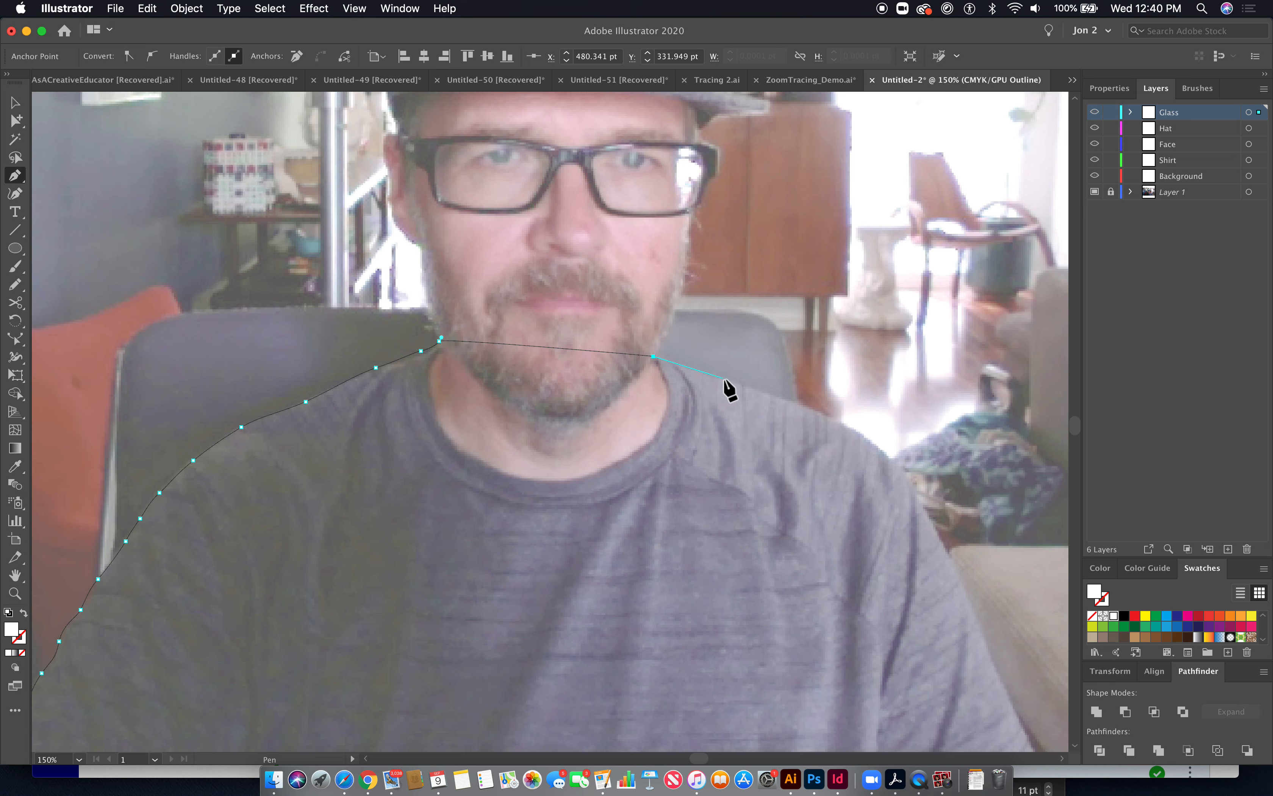
pyautogui.moveTo(786, 400); pyautogui.dragTo(860, 431)
pyautogui.moveTo(909, 483); pyautogui.dragTo(909, 483)
pyautogui.moveTo(940, 540); pyautogui.dragTo(940, 539)
pyautogui.moveTo(977, 631); pyautogui.dragTo(978, 630)
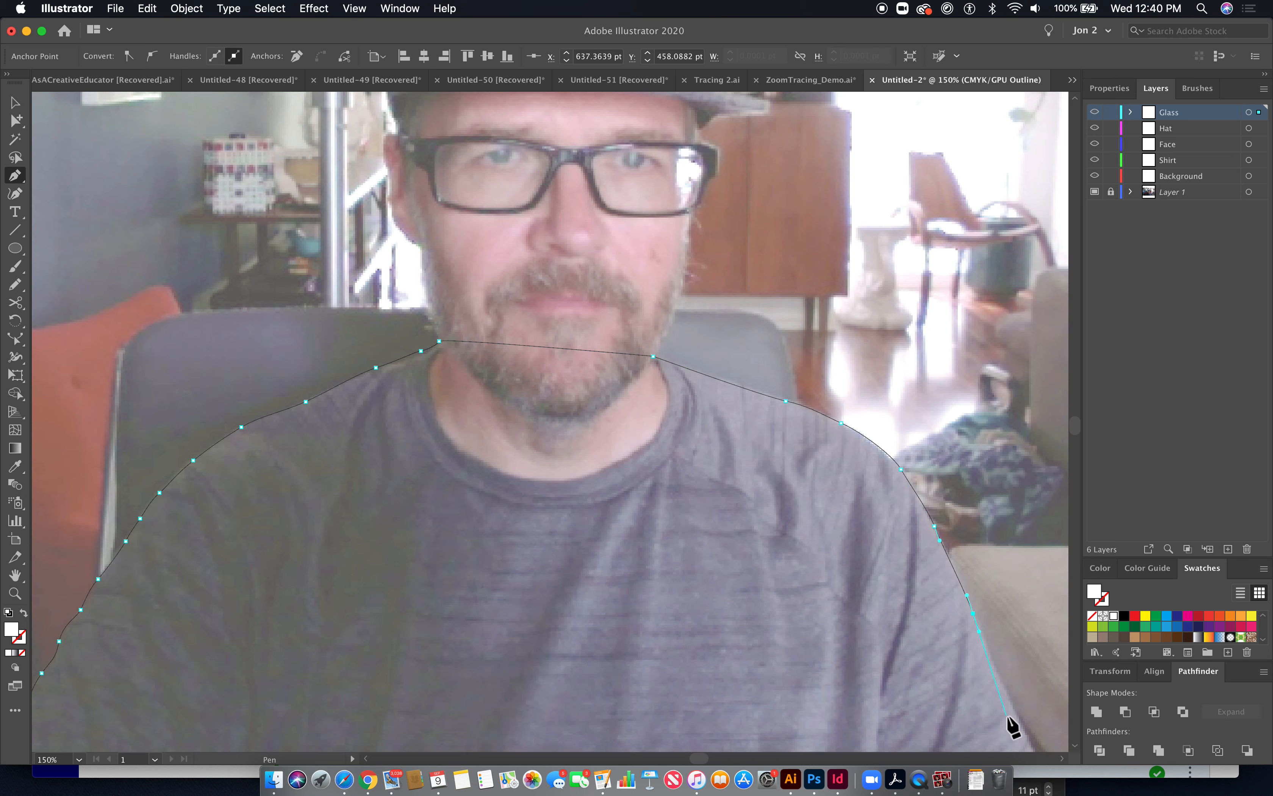
pyautogui.moveTo(1027, 735); pyautogui.dragTo(1028, 735)
pyautogui.moveTo(996, 680); pyautogui.dragTo(986, 488)
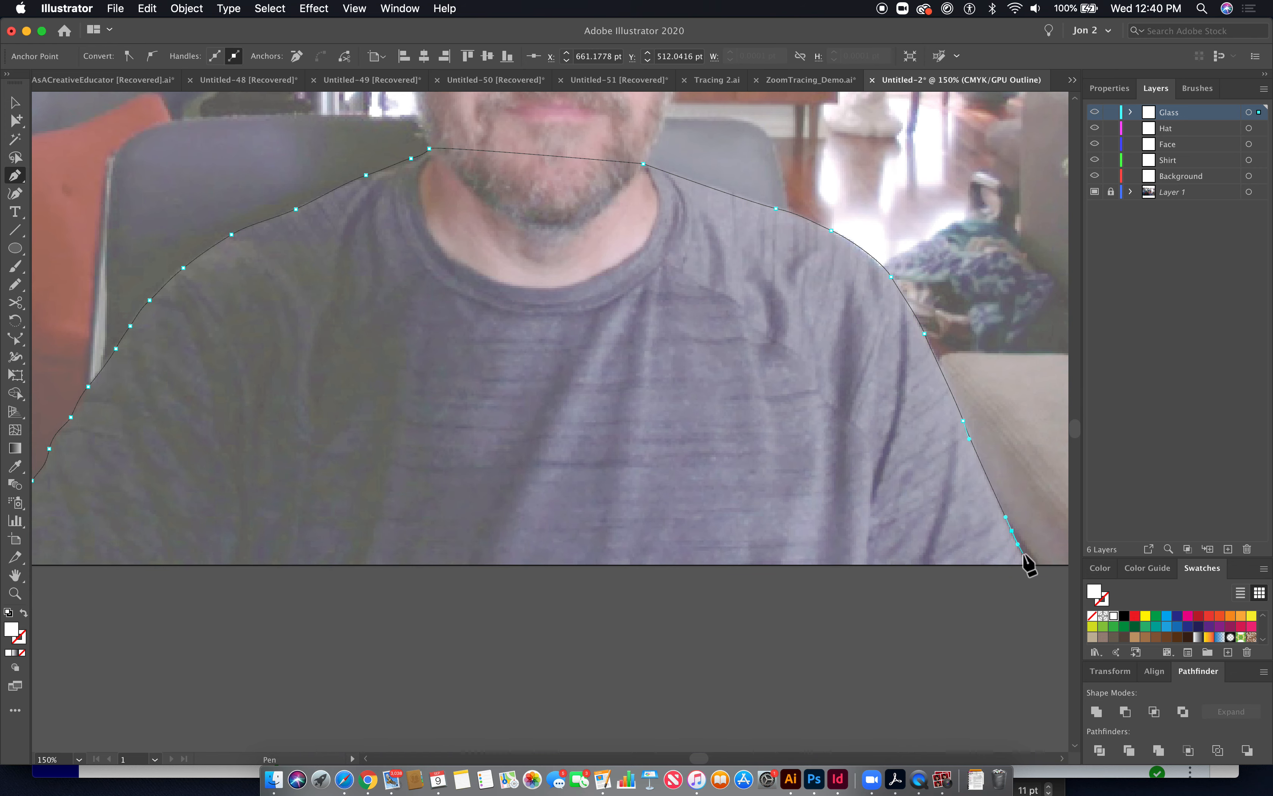
# - Close the shirt path by running along the bottom edge back to its starting anchor
pyautogui.rightClick(1032, 575)
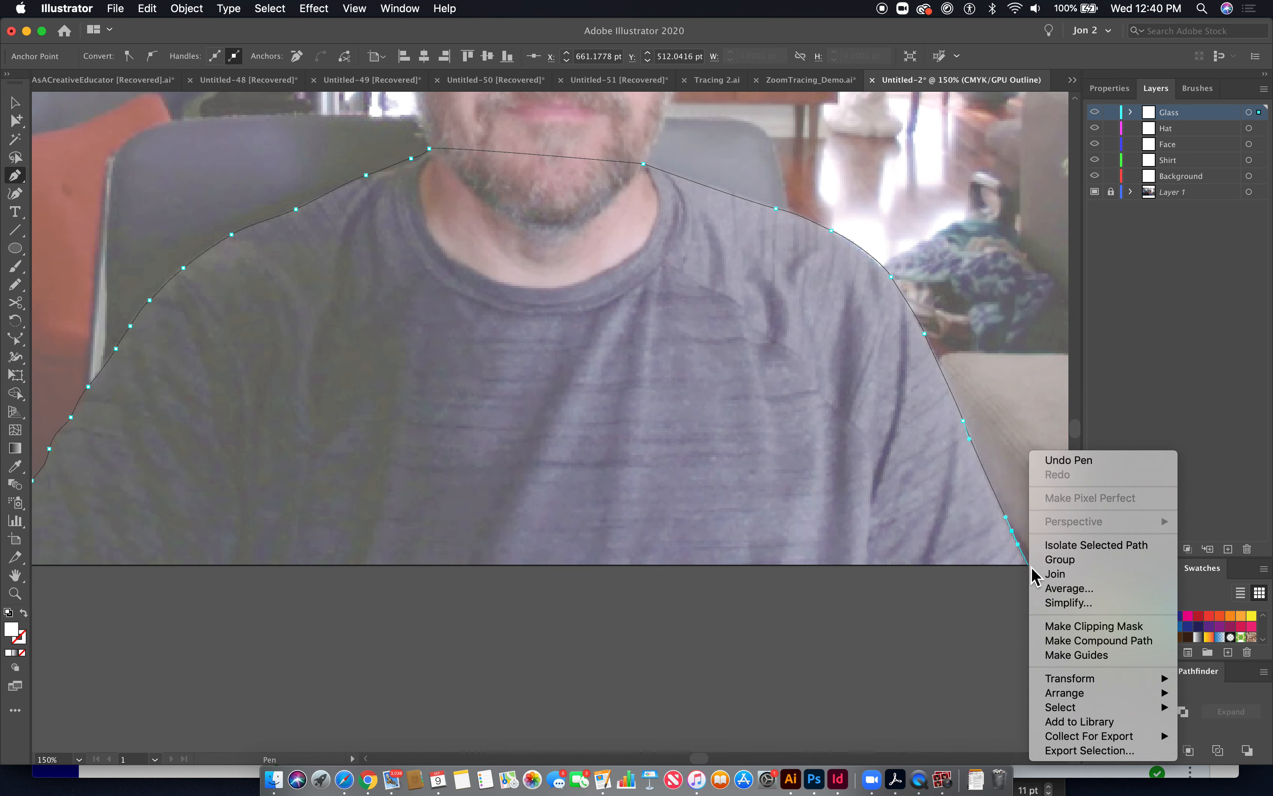
pyautogui.press('Escape')
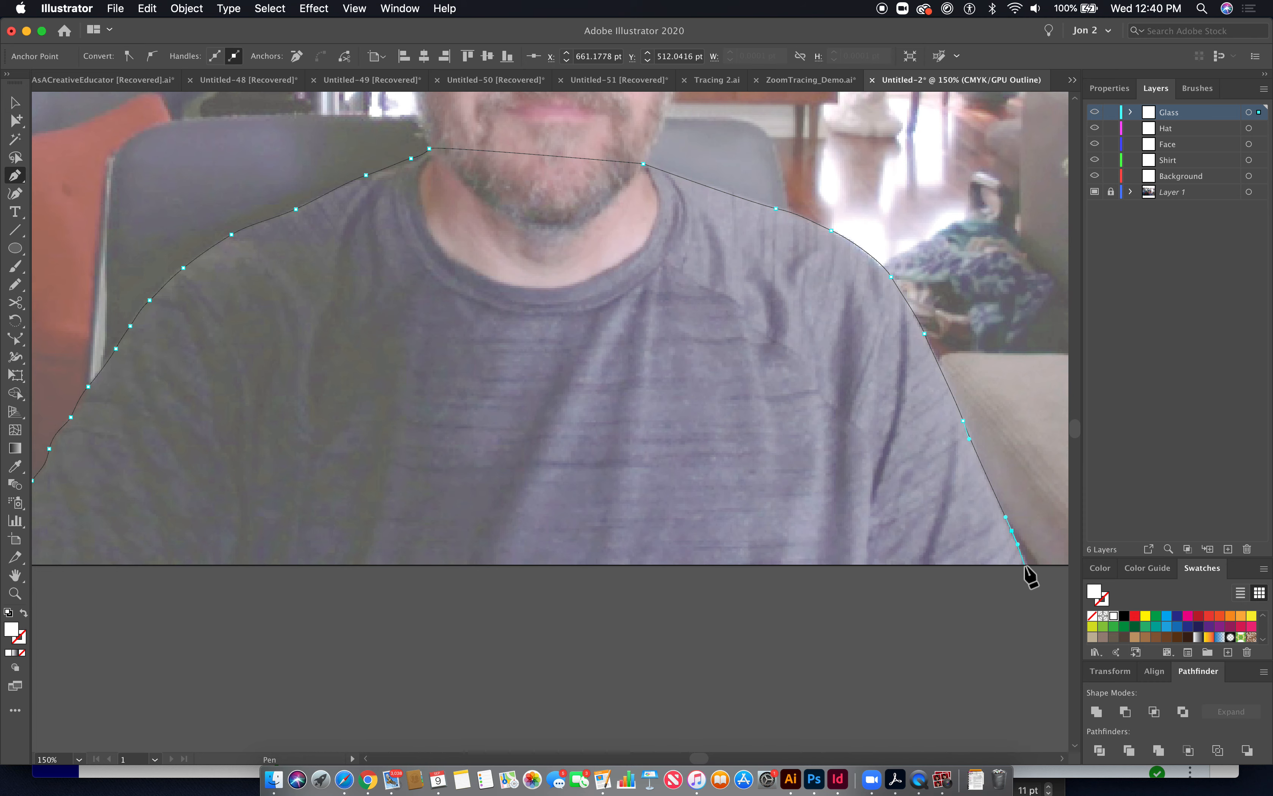
pyautogui.moveTo(443, 526); pyautogui.dragTo(923, 542)
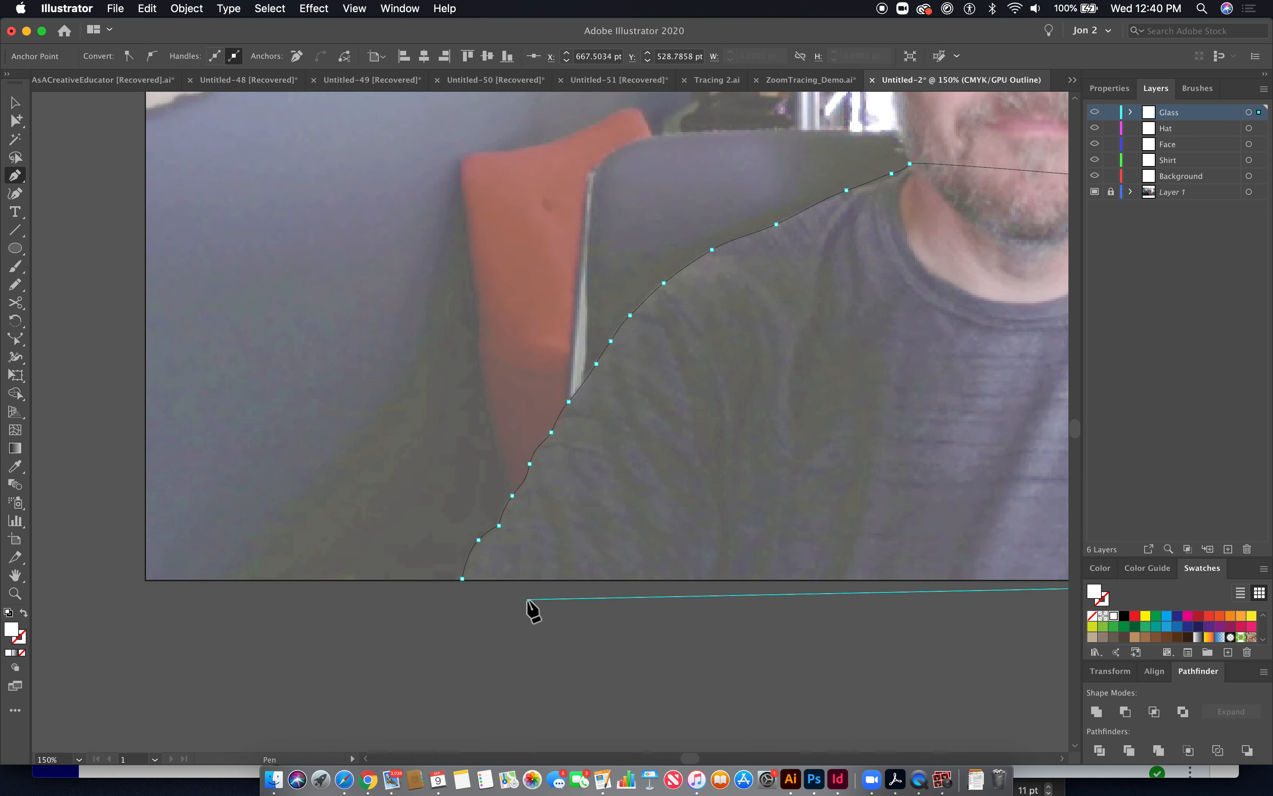
pyautogui.click(463, 579)
# - Fill the shirt shape with a colour sampled from the shirt using the Eyedropper
pyautogui.moveTo(729, 503); pyautogui.dragTo(297, 584)
pyautogui.click(15, 468)
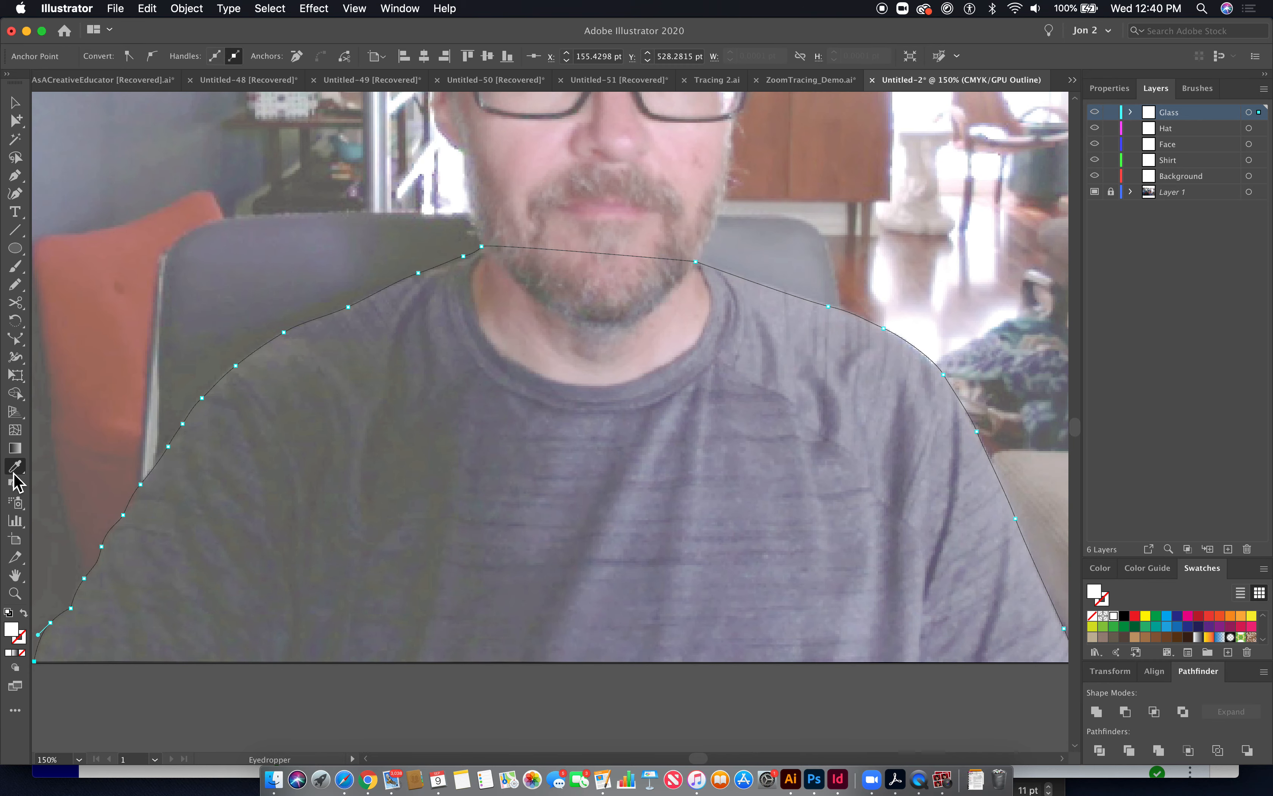
pyautogui.click(768, 433)
pyautogui.click(830, 491)
pyautogui.press('super+y')
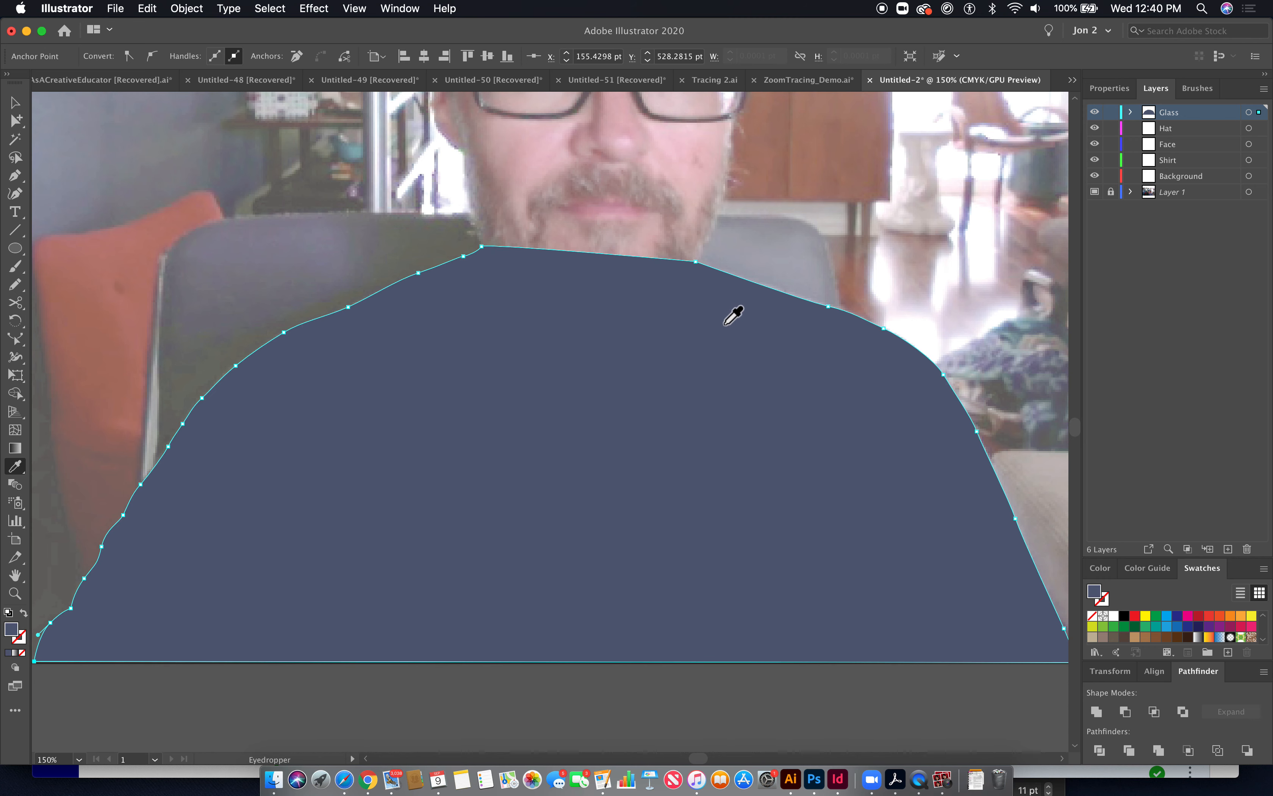
pyautogui.press('super+y')
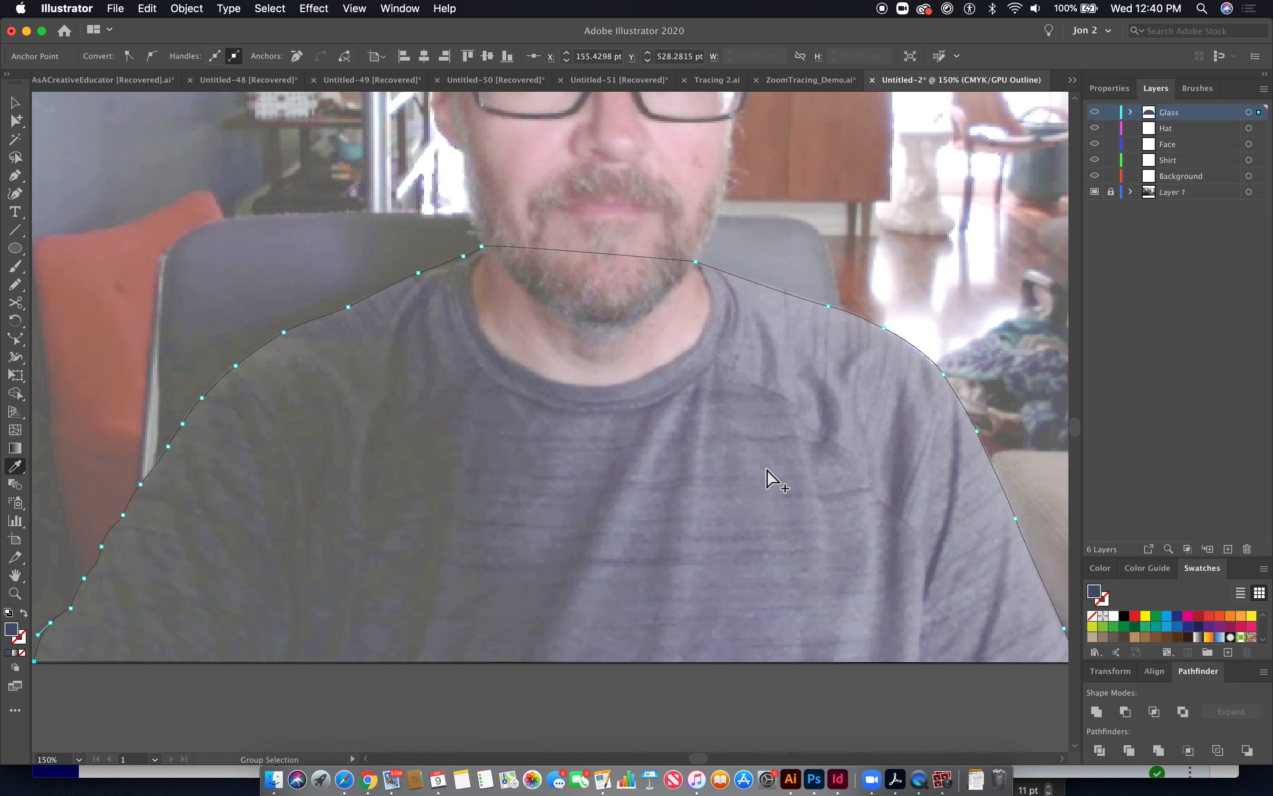
pyautogui.press('super+y')
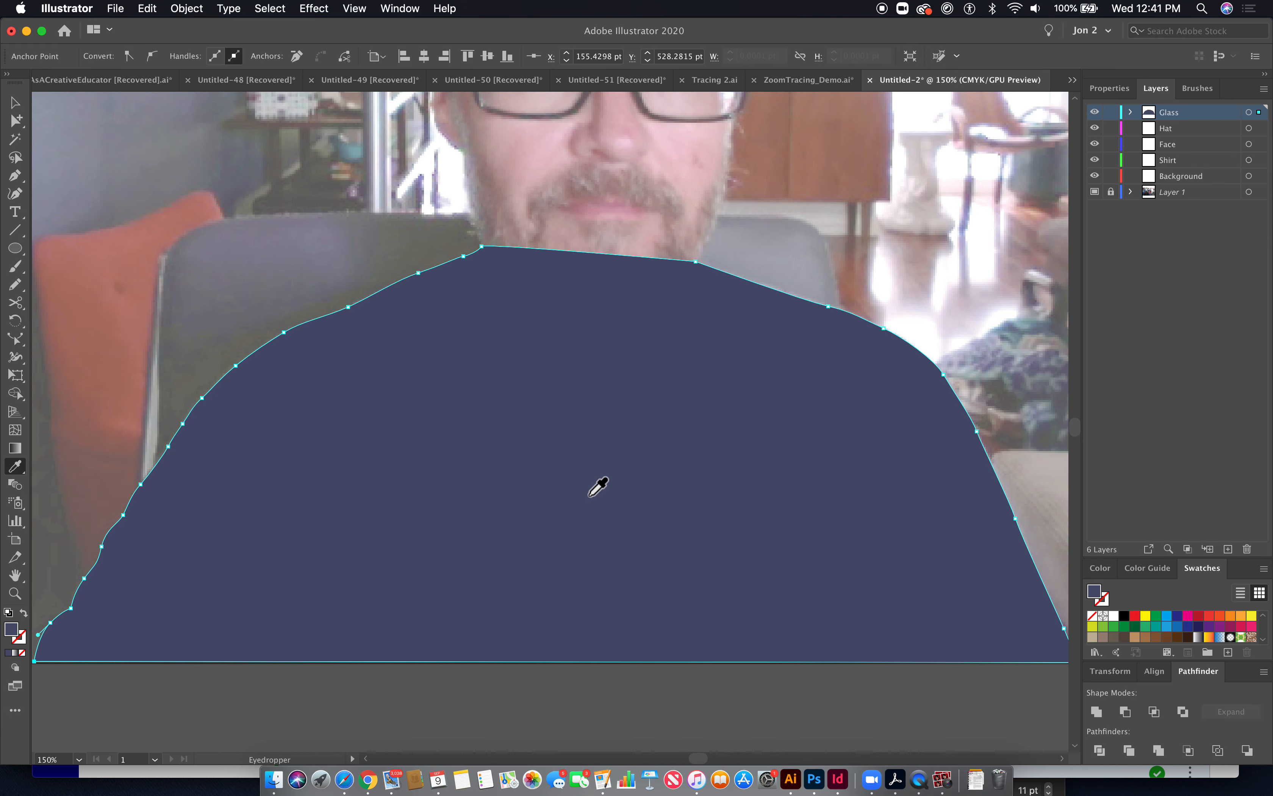
# - Set the Eyedropper's raster sample size to 5 x 5 Average
pyautogui.doubleClick(16, 469)
pyautogui.click(594, 238)
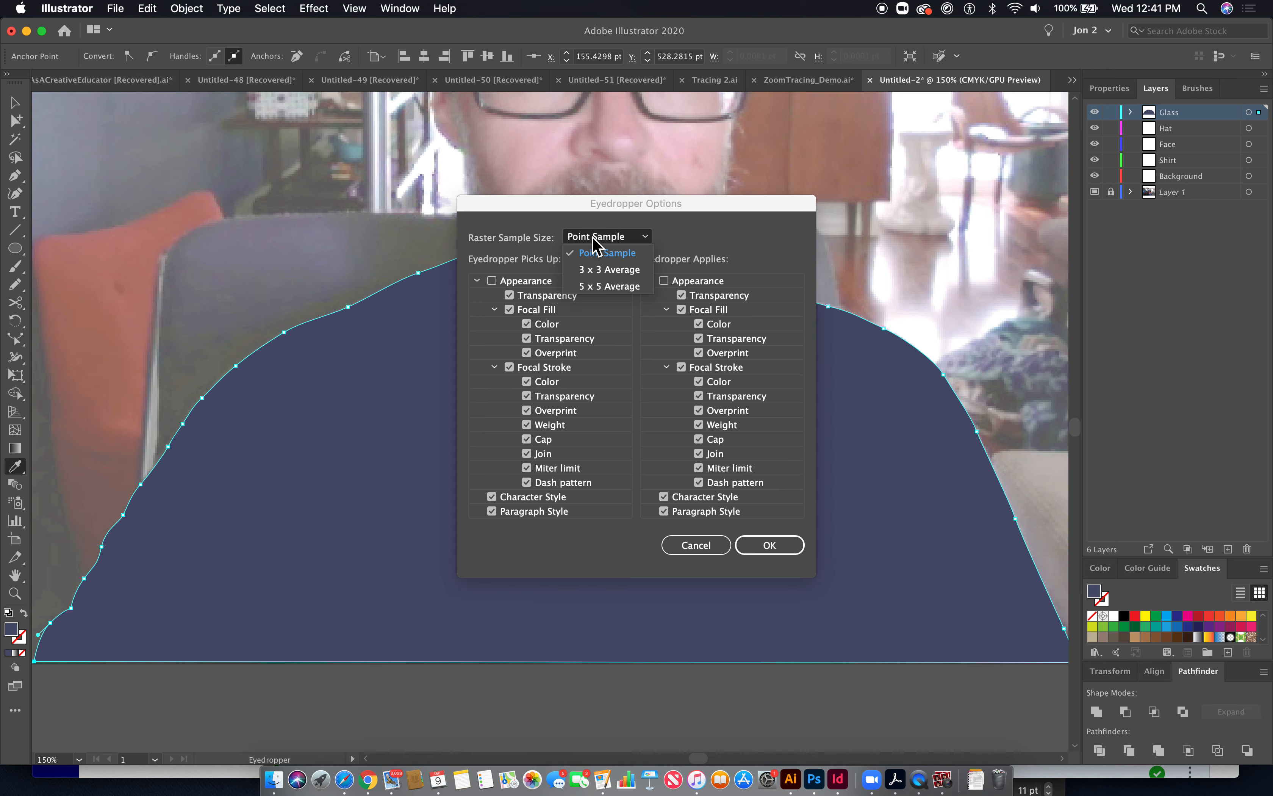
pyautogui.click(610, 286)
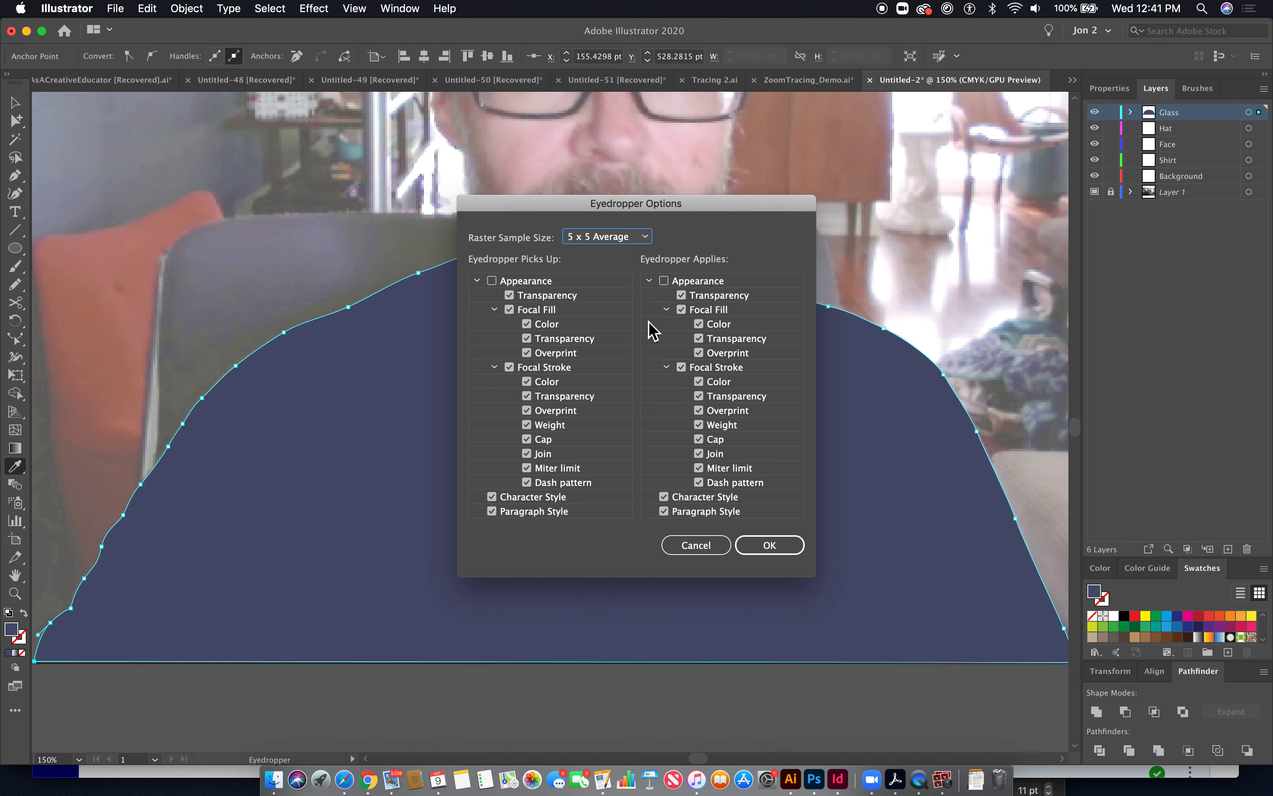
pyautogui.click(768, 546)
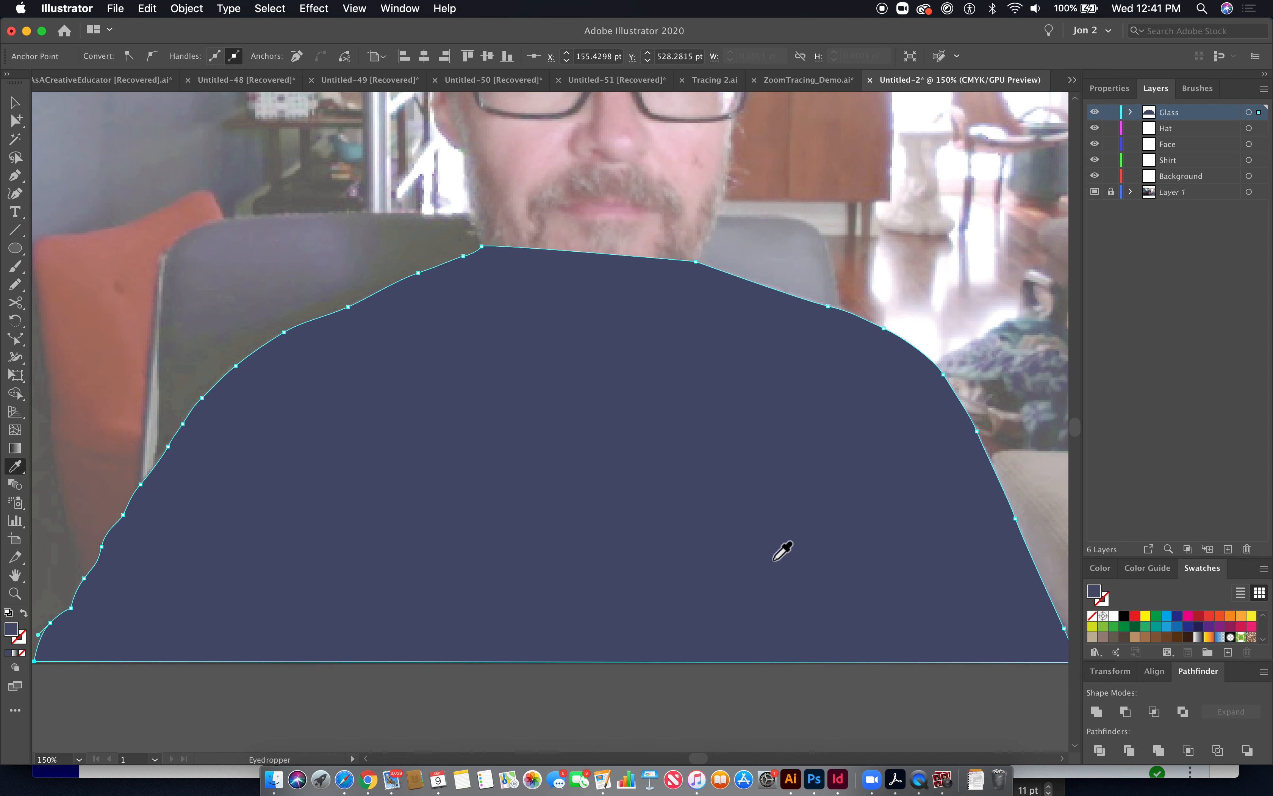
# - Resample the shirt colour from the photo onto the shirt shape
pyautogui.press('super+y')
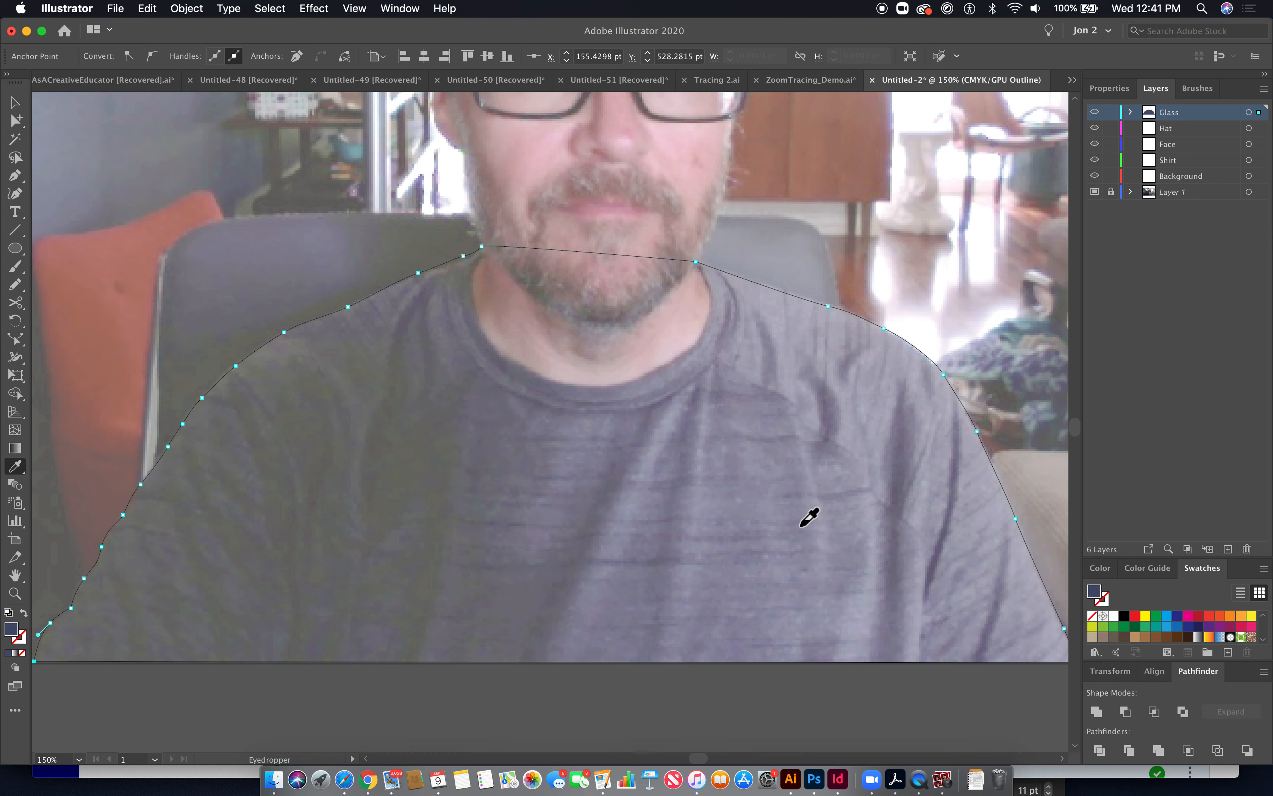
pyautogui.press('super+y')
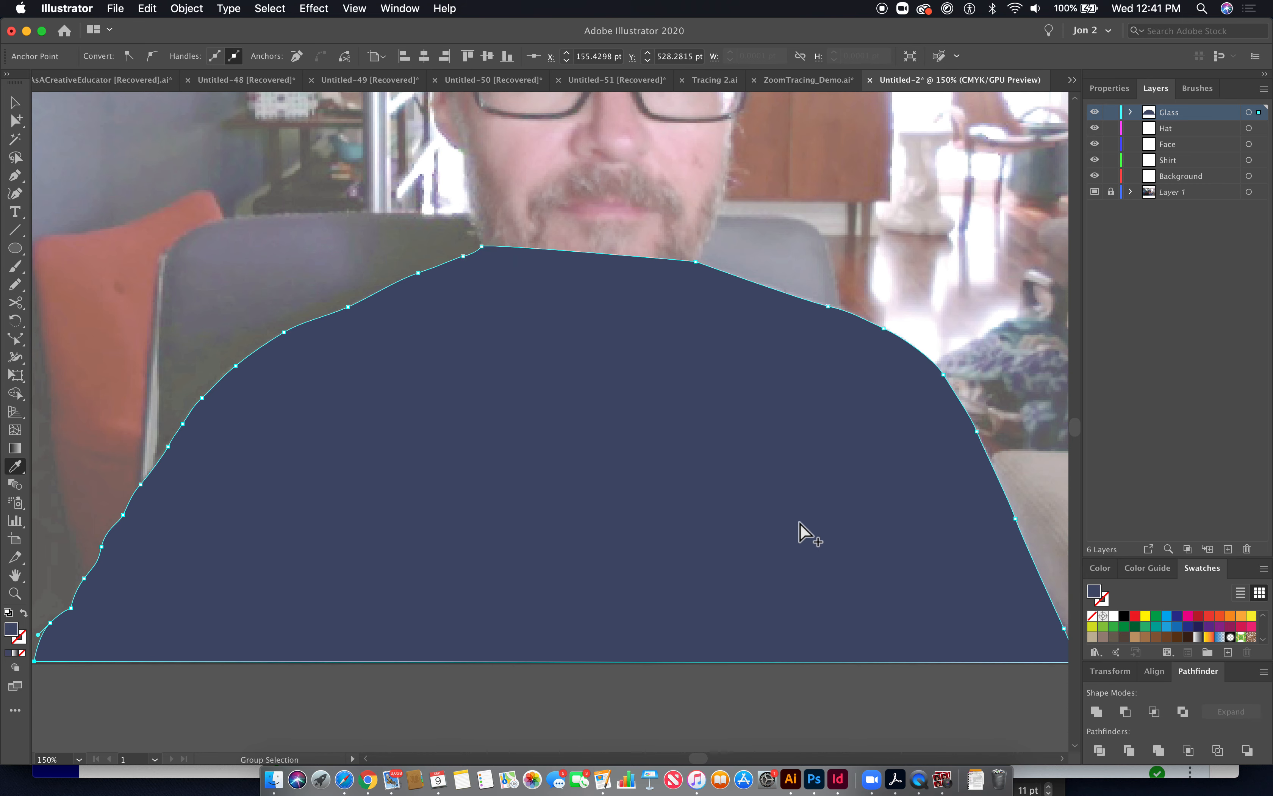
pyautogui.press('super+y')
pyautogui.click(801, 530)
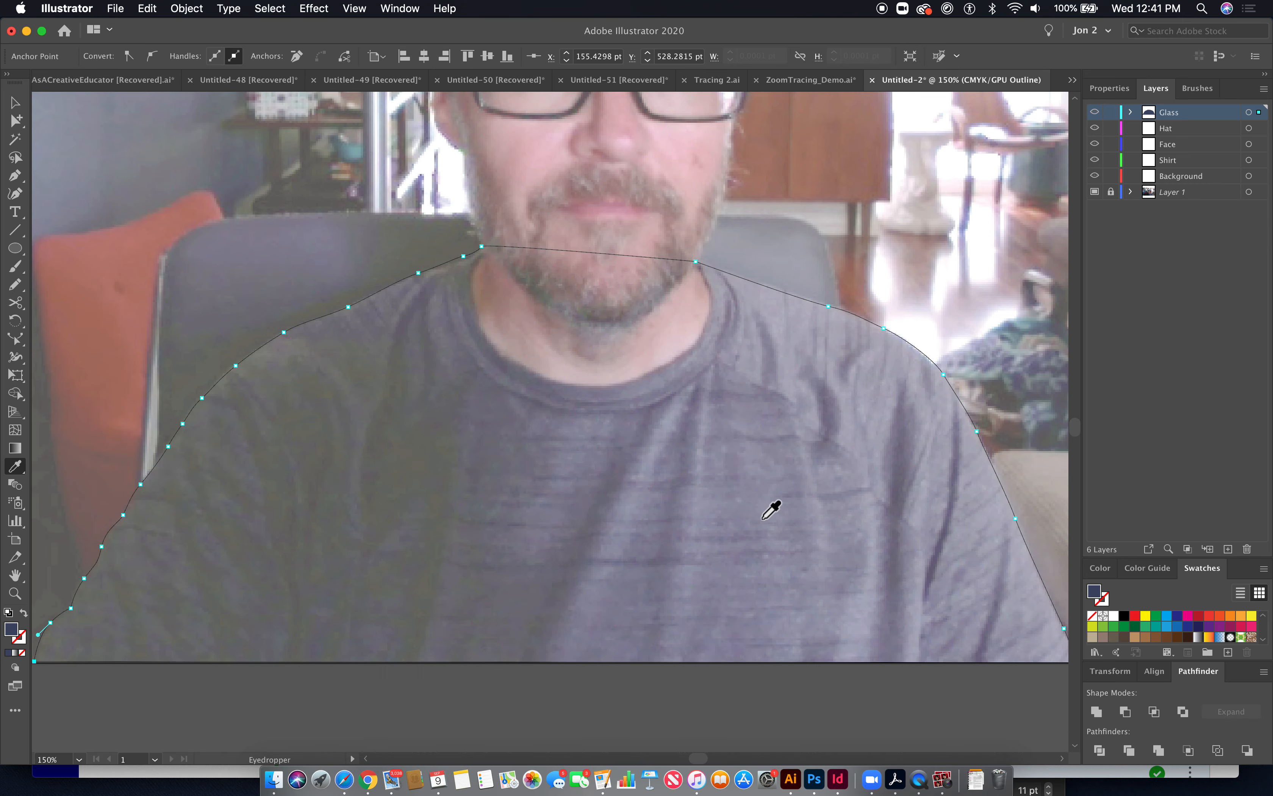
pyautogui.press('super+y')
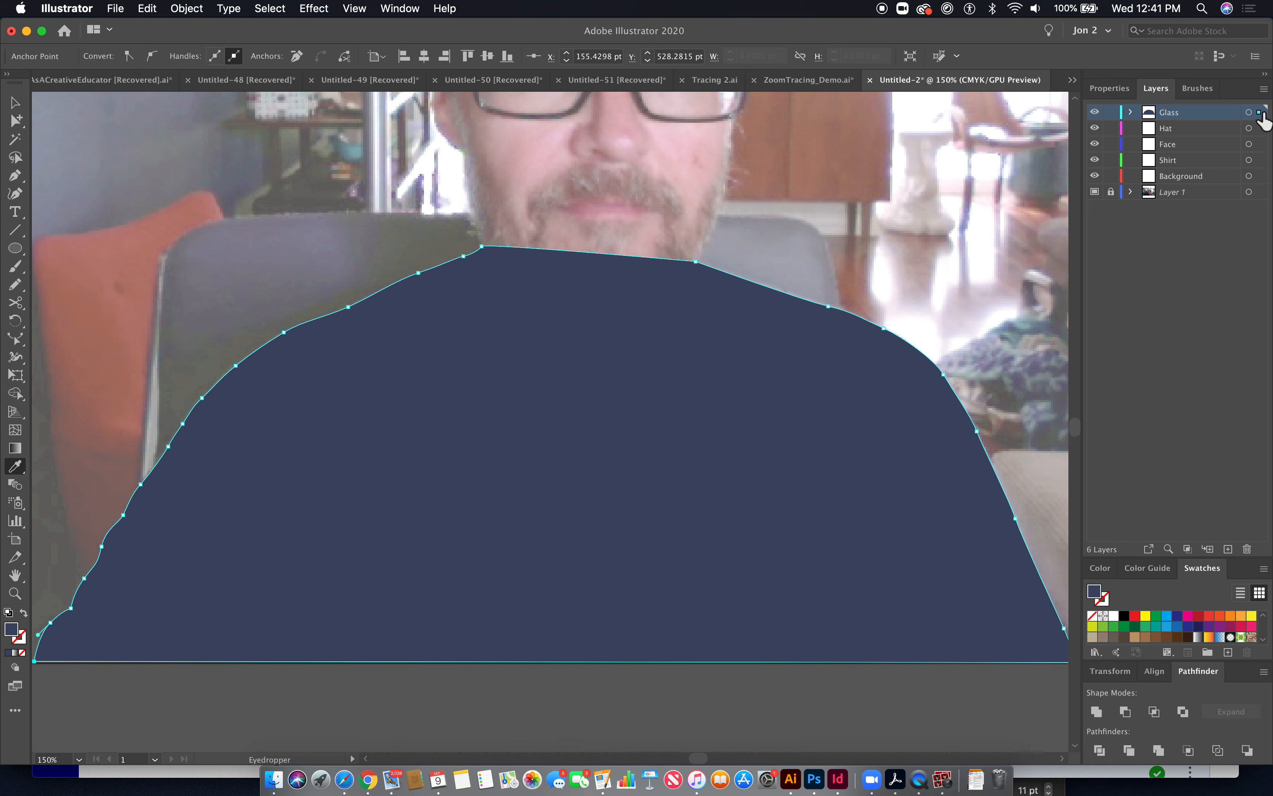
# - Rename the Glass layer to Glasses and move the shirt shape onto the Shirt layer
pyautogui.click(16, 157)
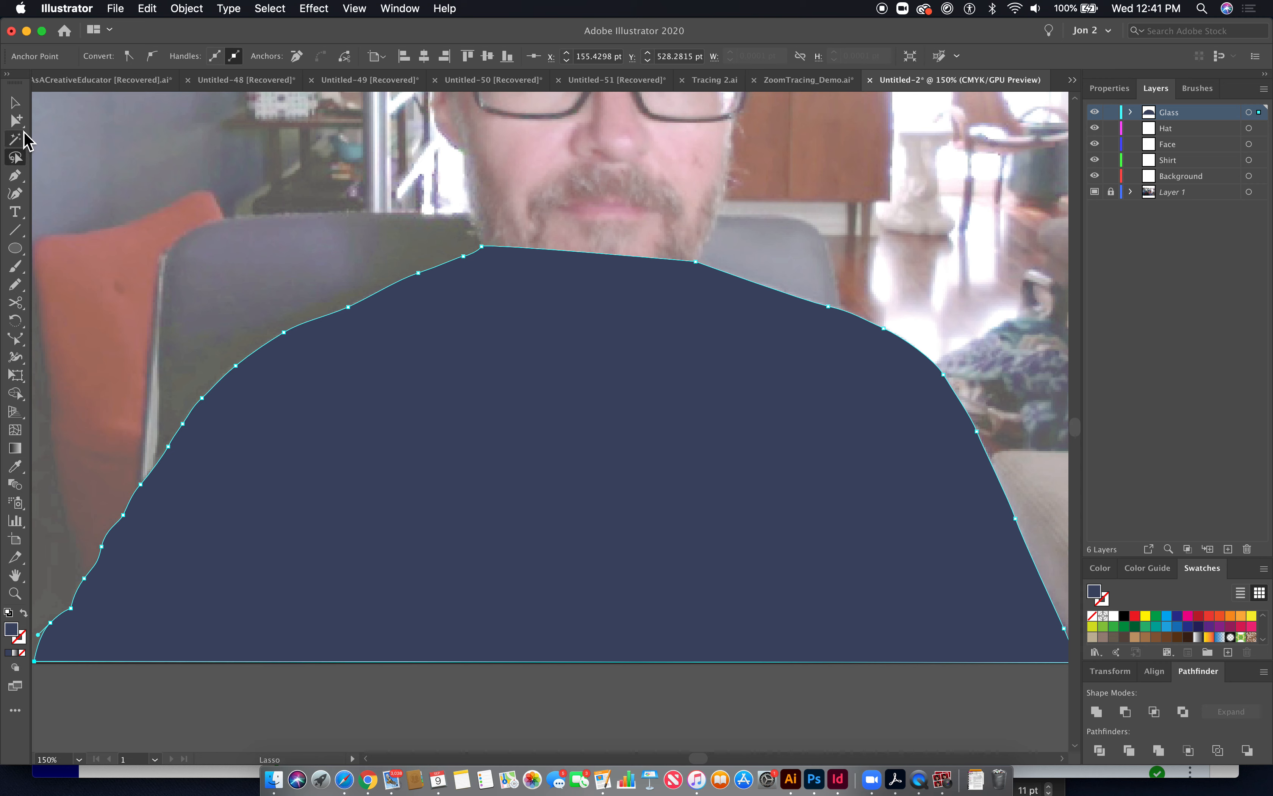
pyautogui.click(17, 120)
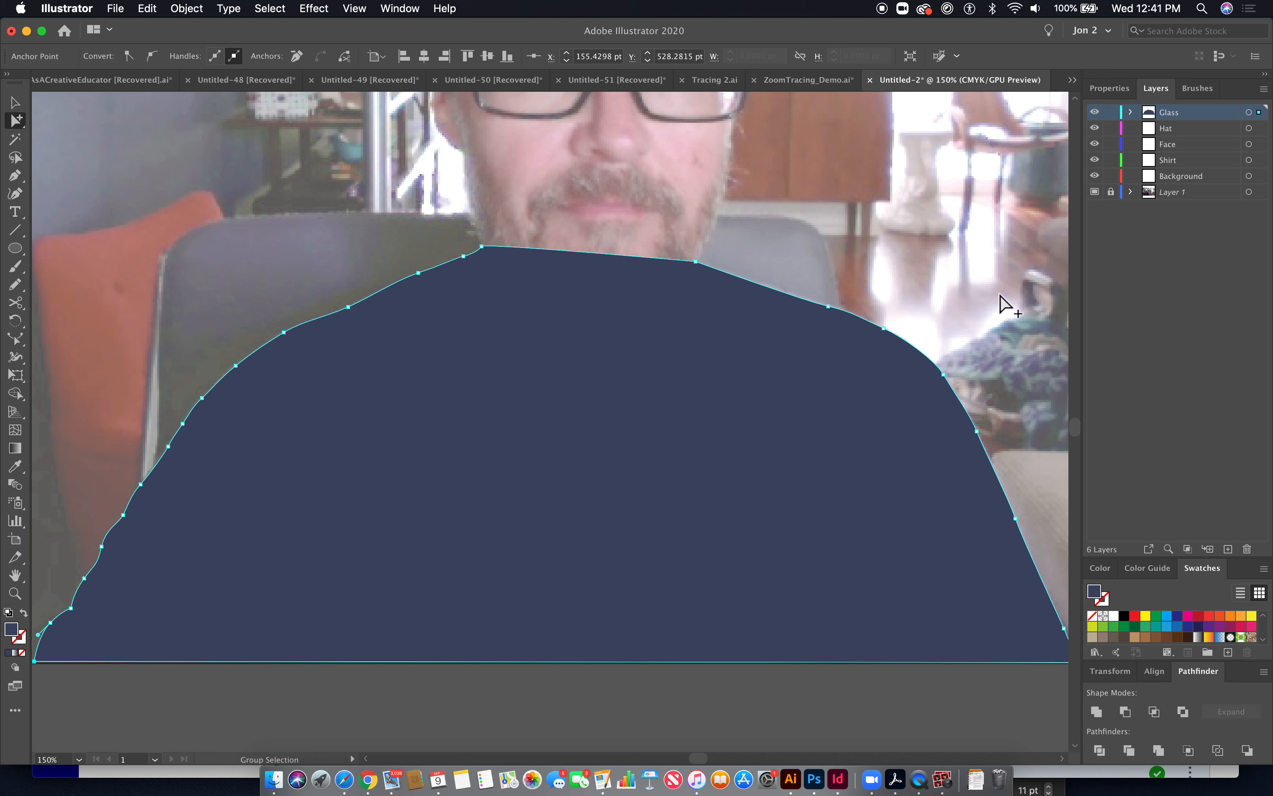
pyautogui.doubleClick(1183, 115)
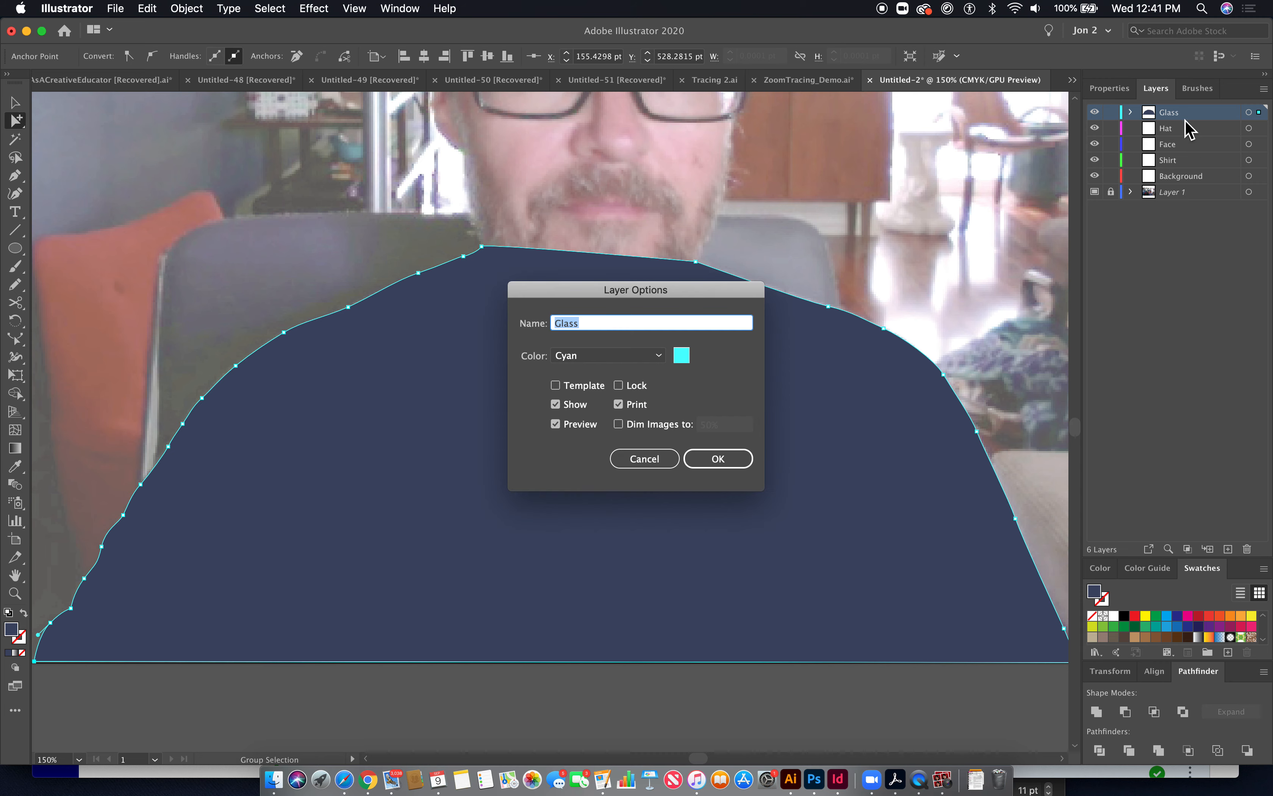
pyautogui.click(595, 323)
pyautogui.write('es')
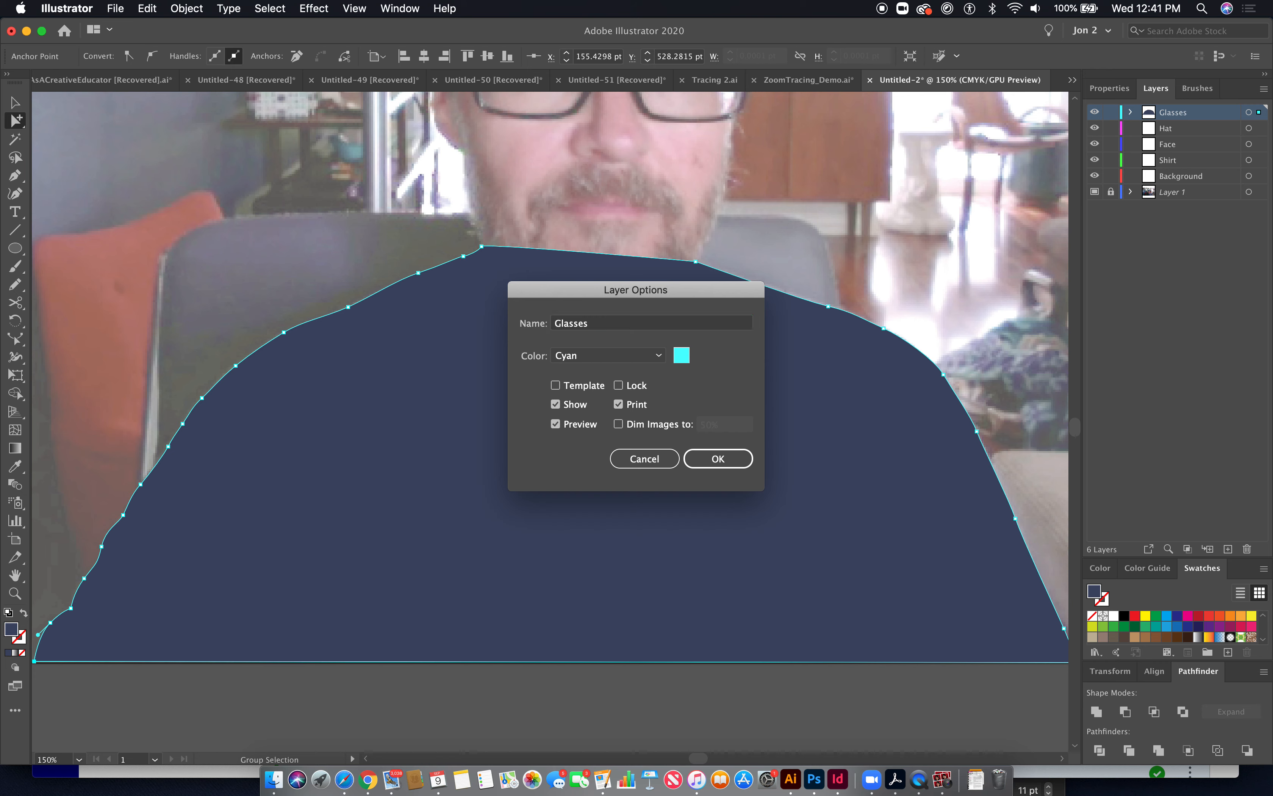
pyautogui.press('Return')
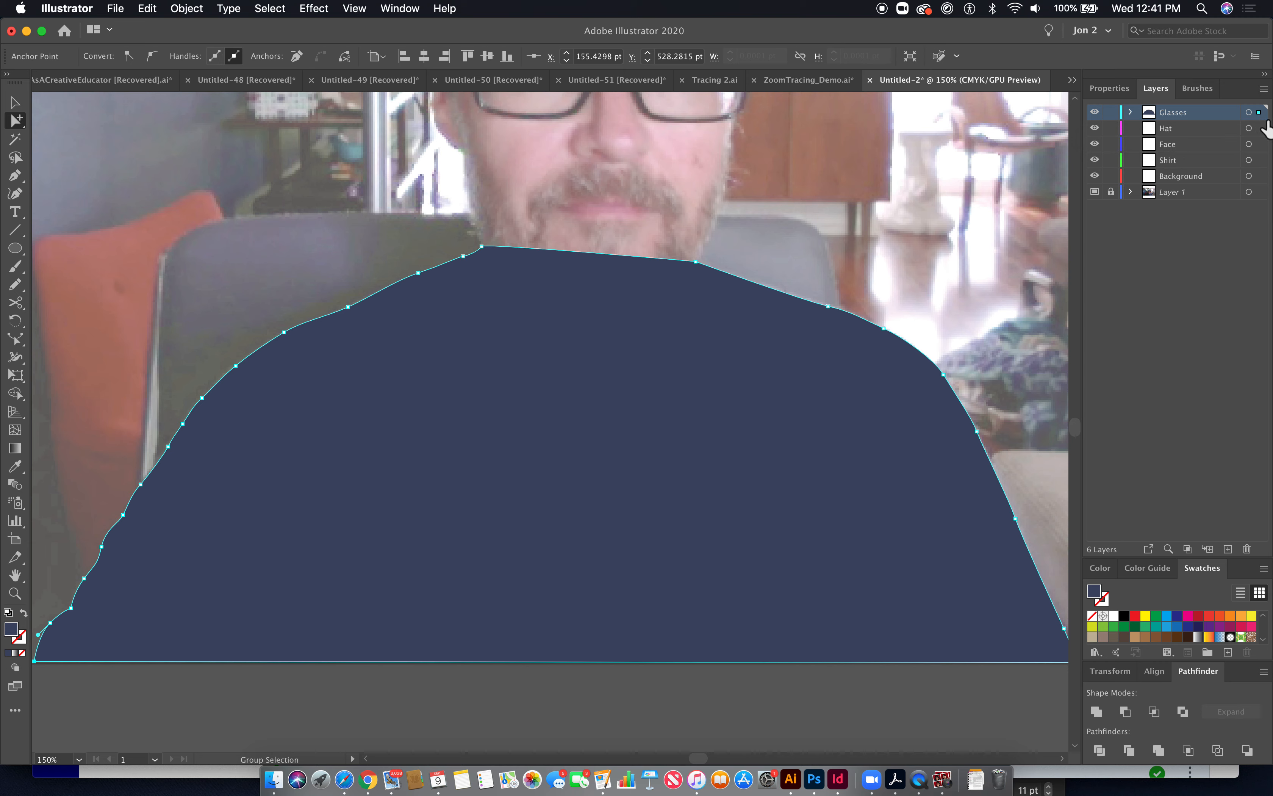
pyautogui.moveTo(1260, 113); pyautogui.dragTo(1261, 168)
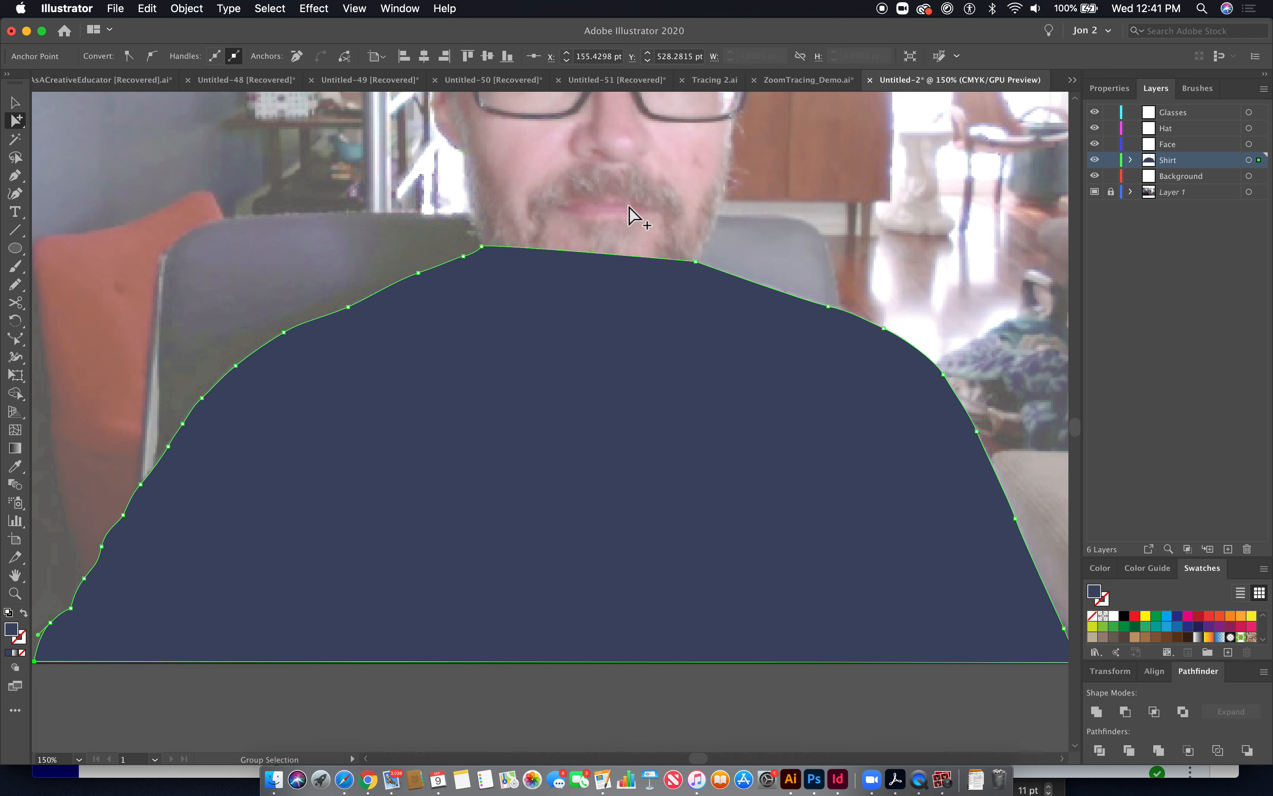
# - Deselect the shirt and, in outline view zoomed on the face, trace the left ear and jaw down around the neckline with the Pen tool
pyautogui.click(197, 181)
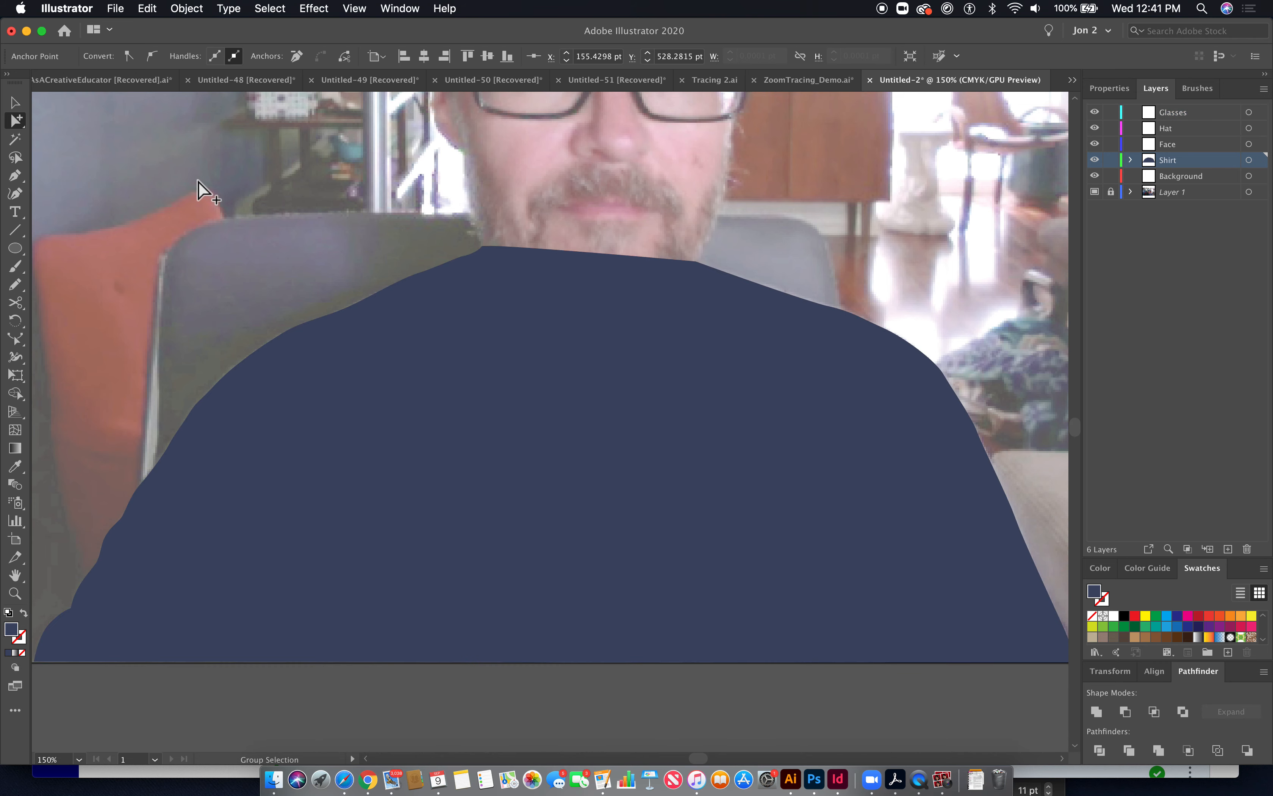
pyautogui.click(18, 178)
pyautogui.press('space')
pyautogui.moveTo(637, 276); pyautogui.dragTo(619, 600)
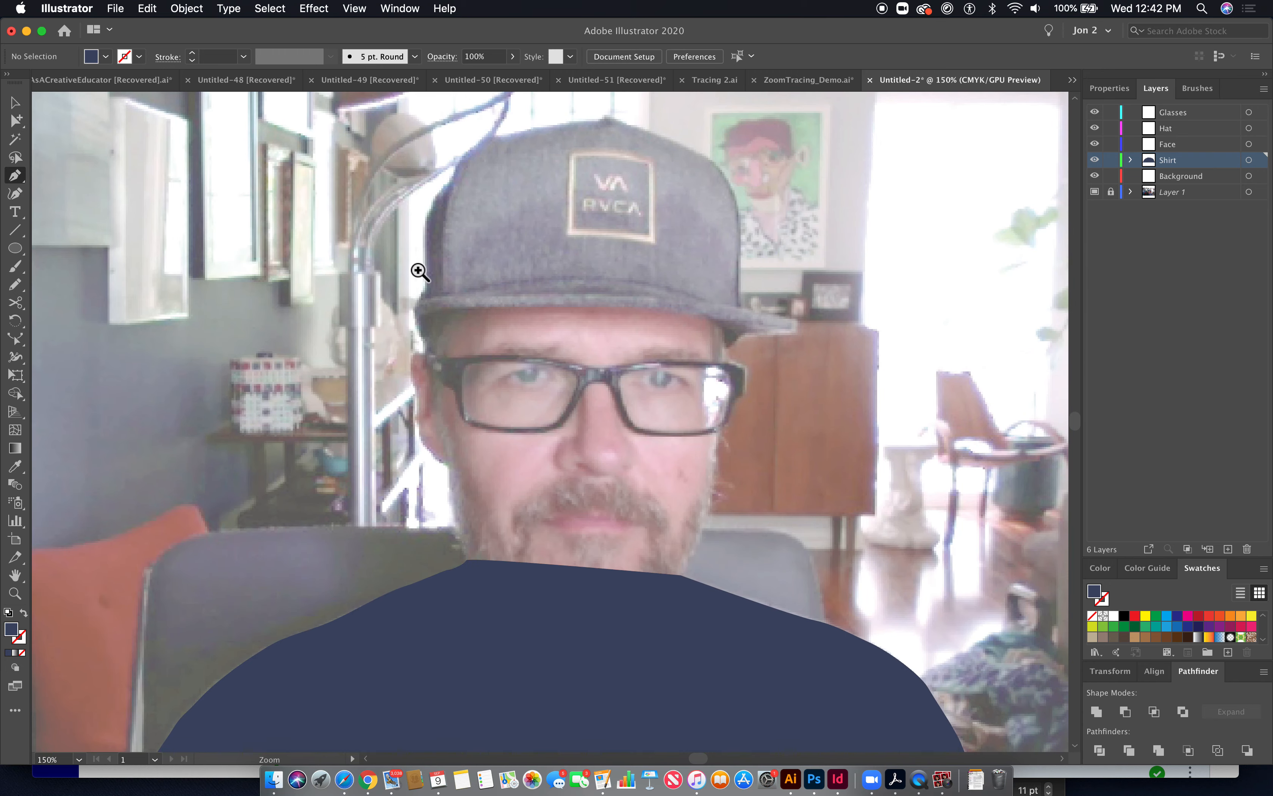
pyautogui.moveTo(420, 273); pyautogui.dragTo(516, 353)
pyautogui.moveTo(670, 481); pyautogui.dragTo(590, 396)
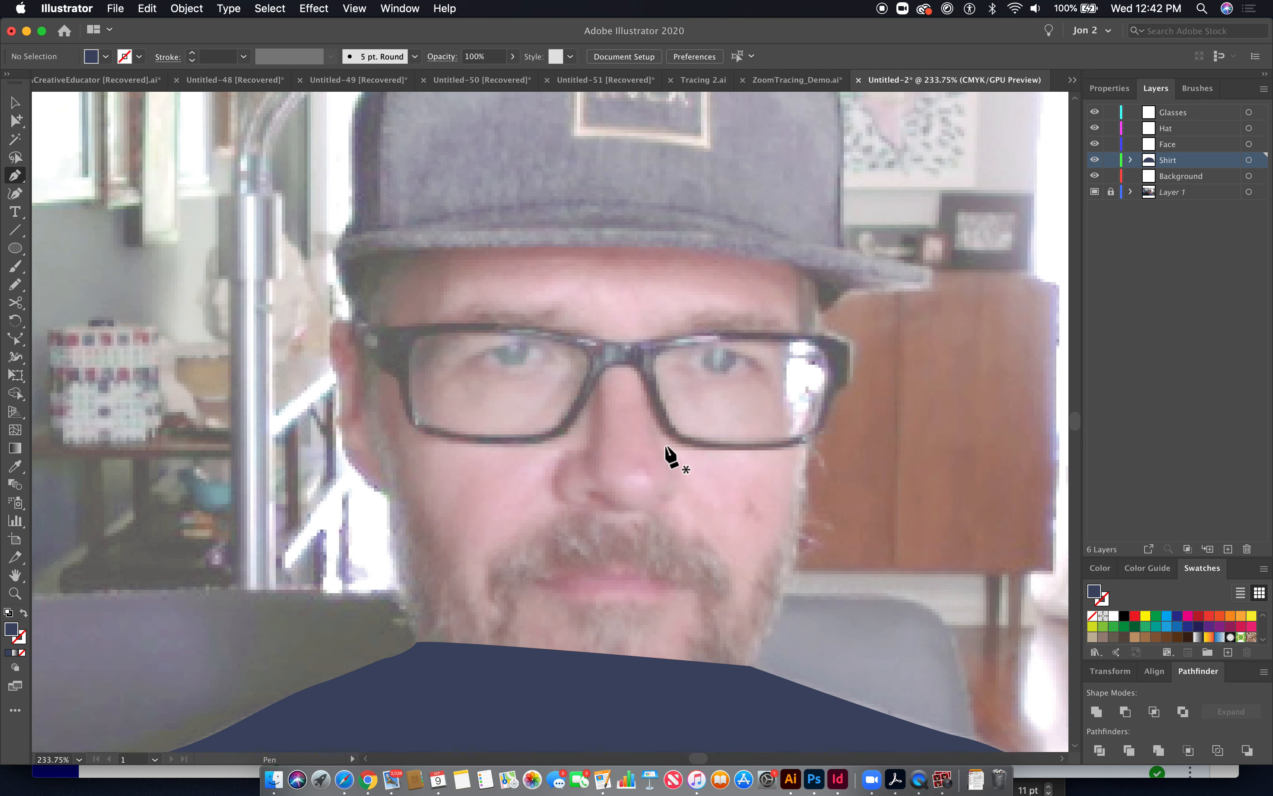
pyautogui.press('super+y')
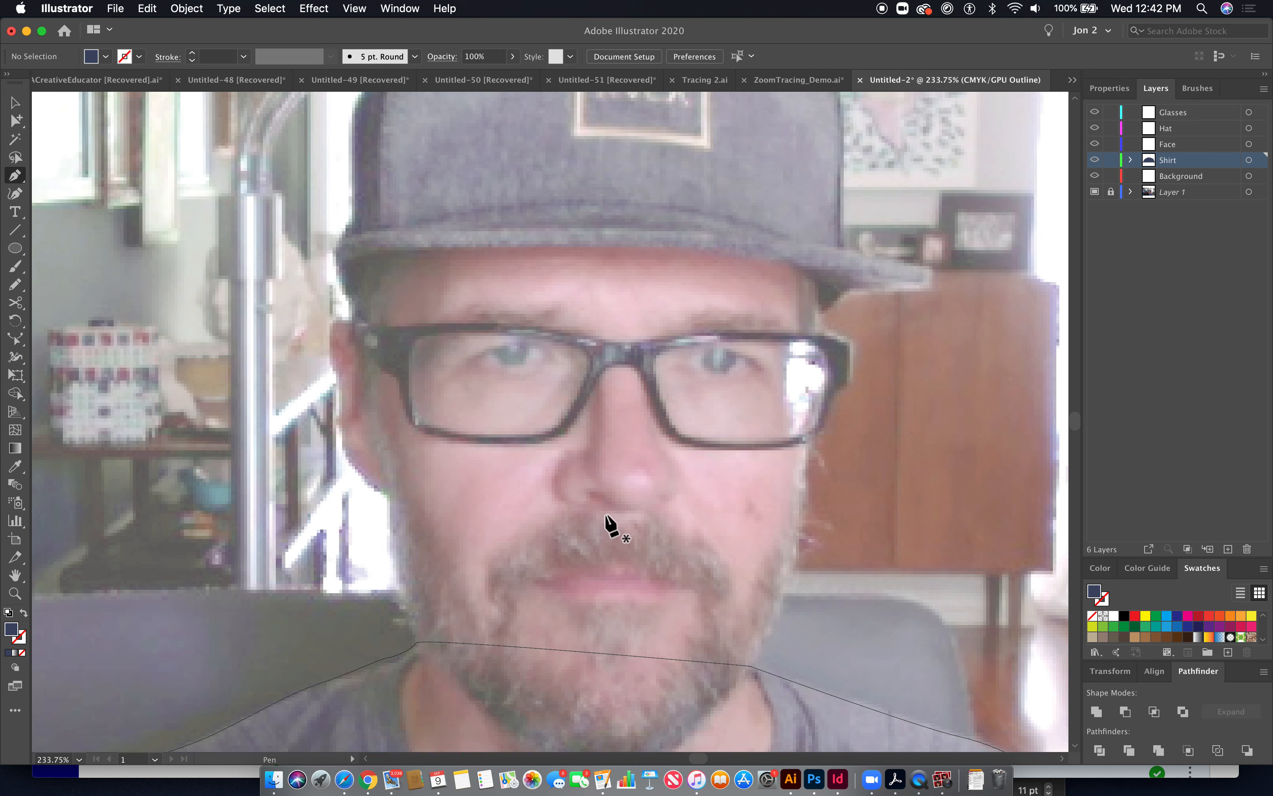
pyautogui.press('space')
pyautogui.moveTo(608, 532); pyautogui.dragTo(557, 449)
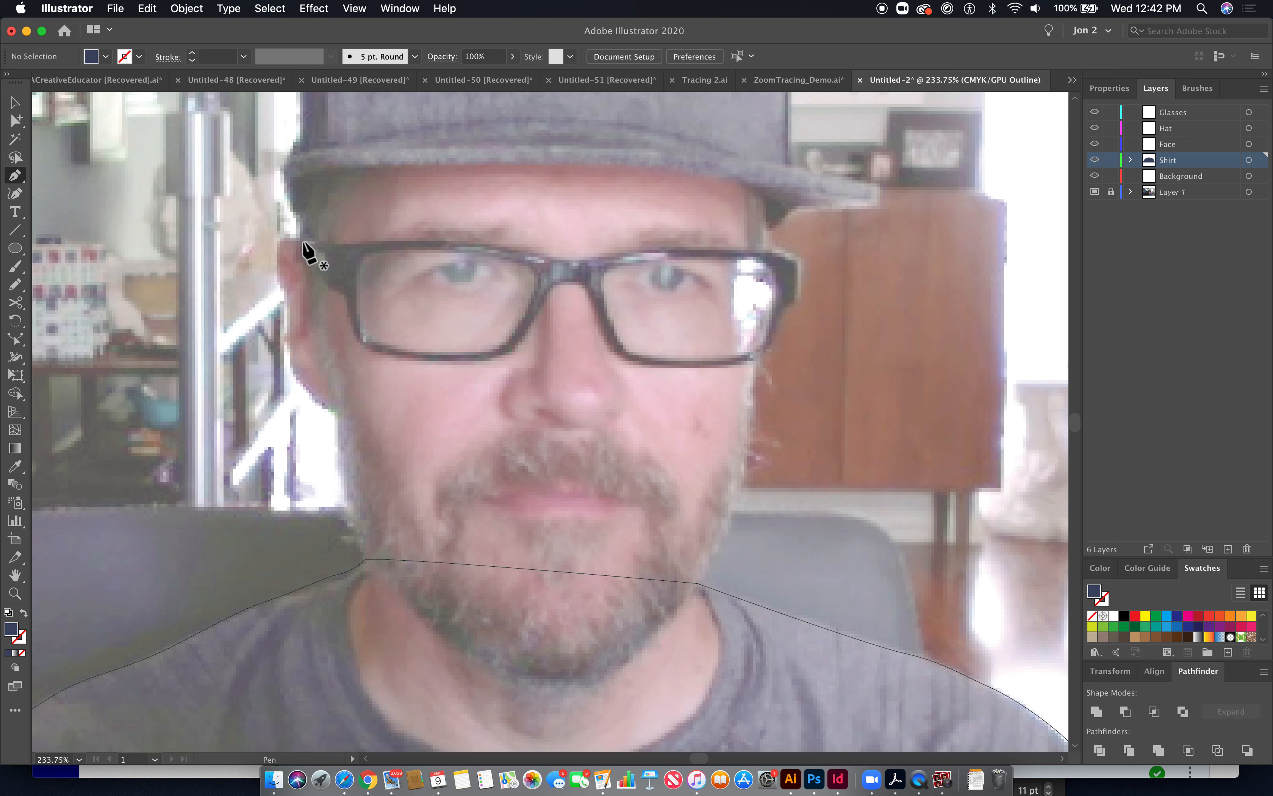
pyautogui.moveTo(306, 242)
pyautogui.mouseDown()
pyautogui.moveTo(274, 245)
pyautogui.moveTo(279, 289)
pyautogui.mouseUp()
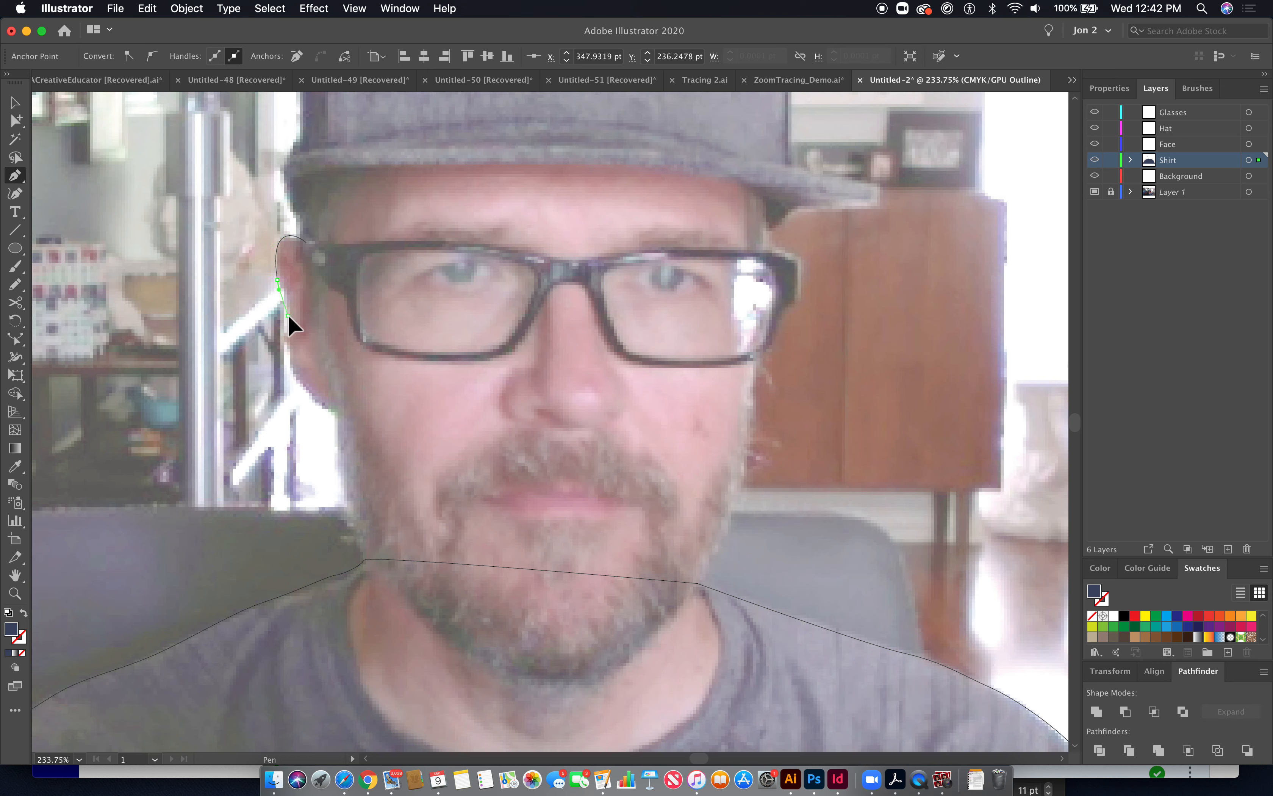
pyautogui.click(293, 376)
pyautogui.moveTo(299, 382); pyautogui.dragTo(300, 388)
pyautogui.click(335, 416)
pyautogui.moveTo(347, 488); pyautogui.dragTo(349, 495)
pyautogui.moveTo(357, 532); pyautogui.dragTo(364, 544)
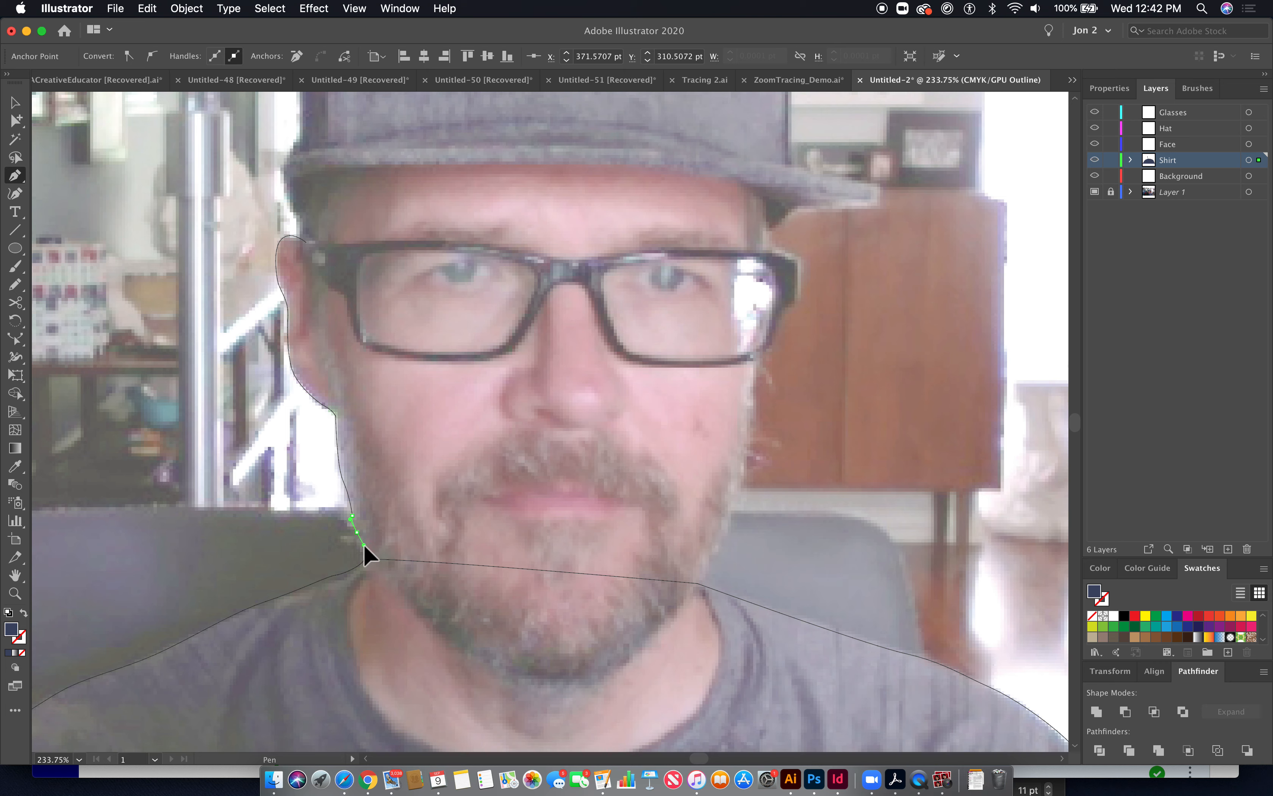
pyautogui.click(386, 575)
pyautogui.press('super+z')
pyautogui.moveTo(346, 614); pyautogui.dragTo(470, 648)
pyautogui.press('space')
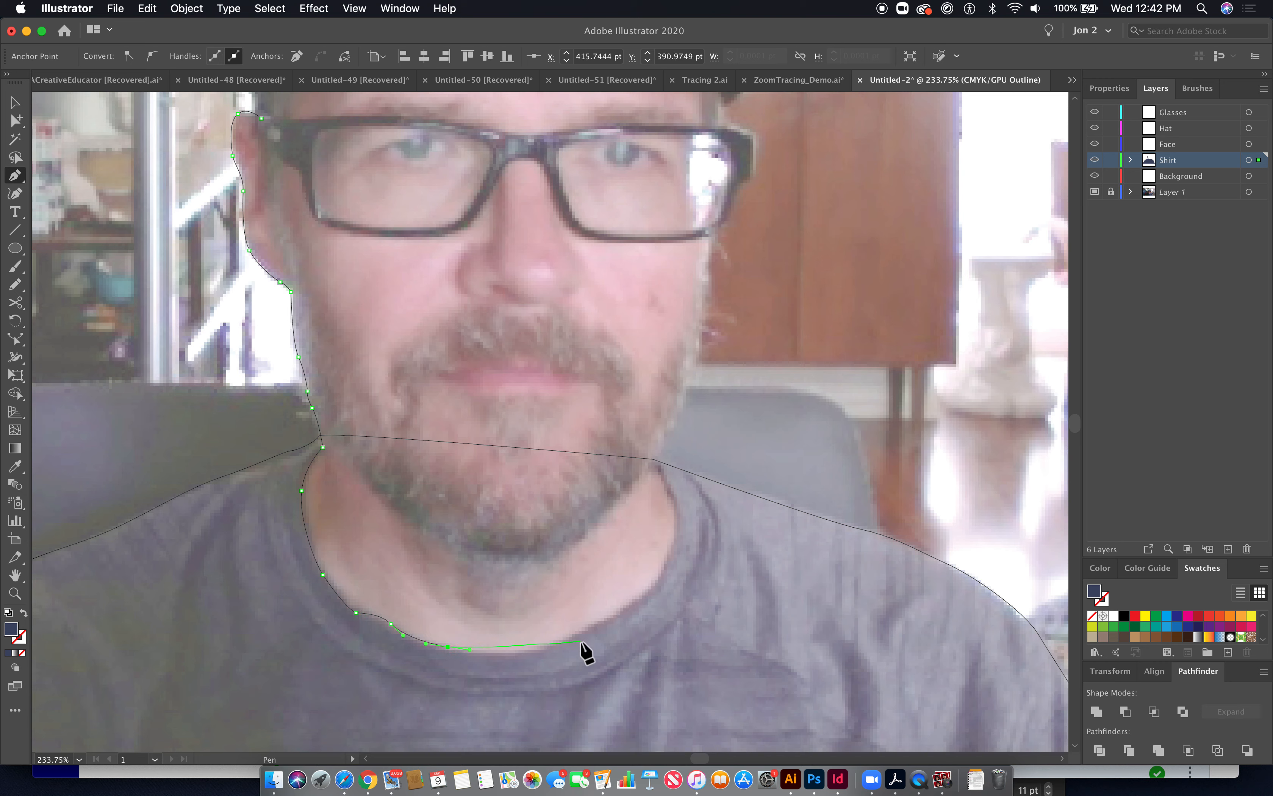
# - Continue the face path up the right side of the head and across the forehead, closing the shape
pyautogui.moveTo(537, 647); pyautogui.dragTo(612, 617)
pyautogui.moveTo(661, 571); pyautogui.dragTo(668, 486)
pyautogui.click(670, 493)
pyautogui.click(653, 459)
pyautogui.moveTo(682, 397); pyautogui.dragTo(700, 270)
pyautogui.scroll(6, 690, 375)
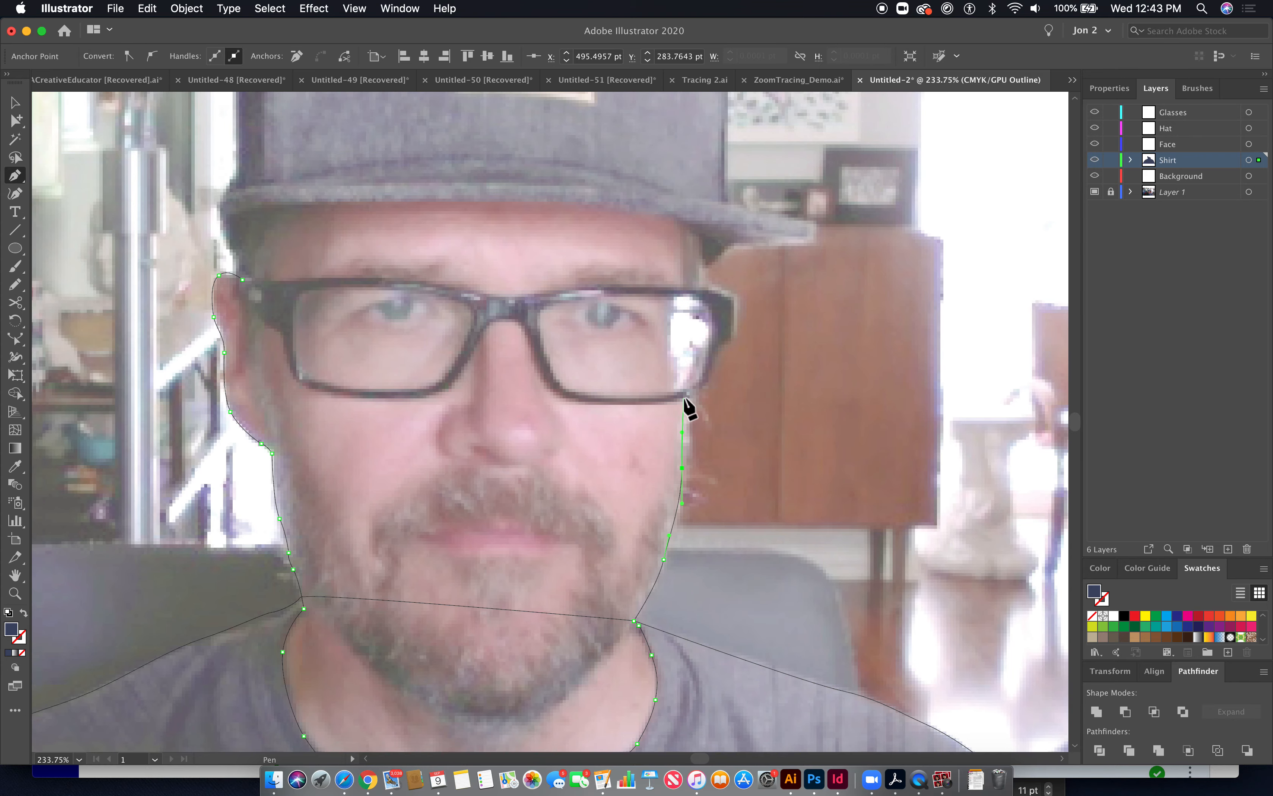
pyautogui.moveTo(682, 396); pyautogui.dragTo(684, 309)
pyautogui.moveTo(693, 243); pyautogui.dragTo(693, 223)
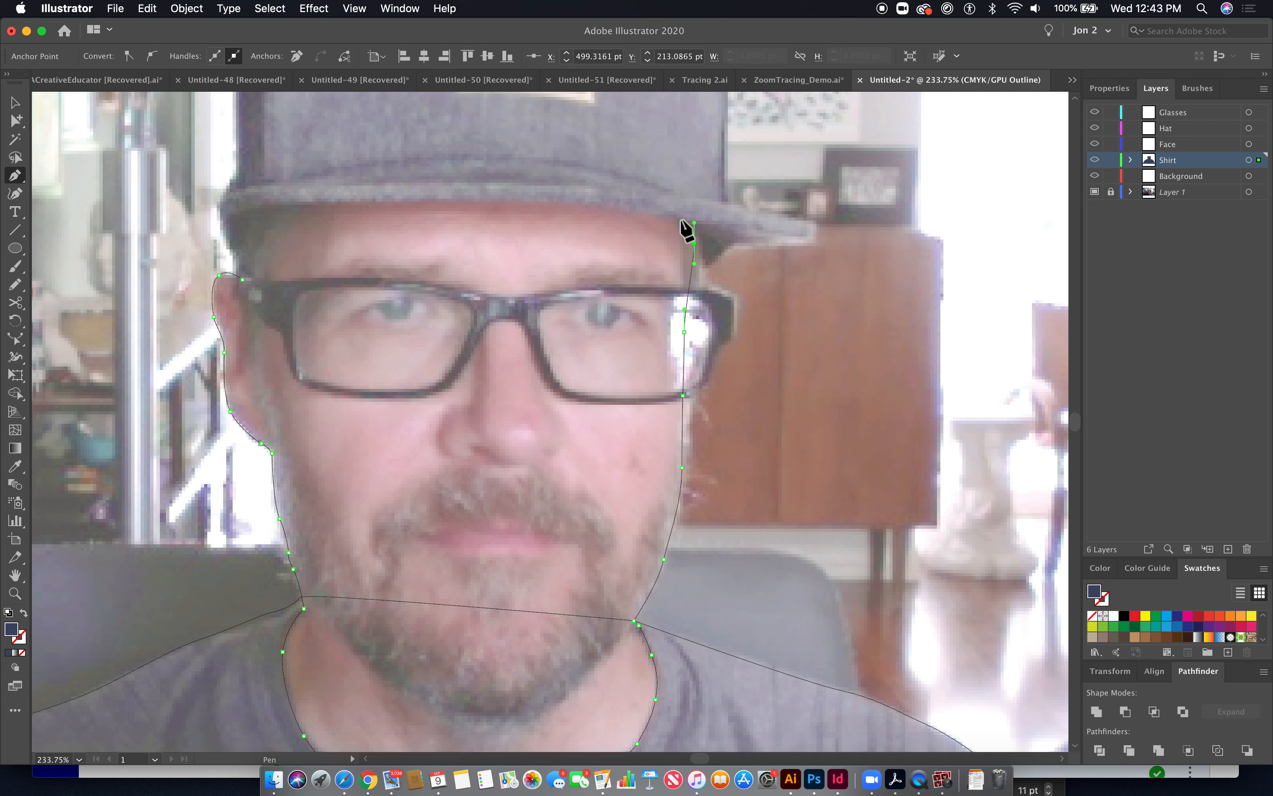
pyautogui.scroll(5, 679, 190)
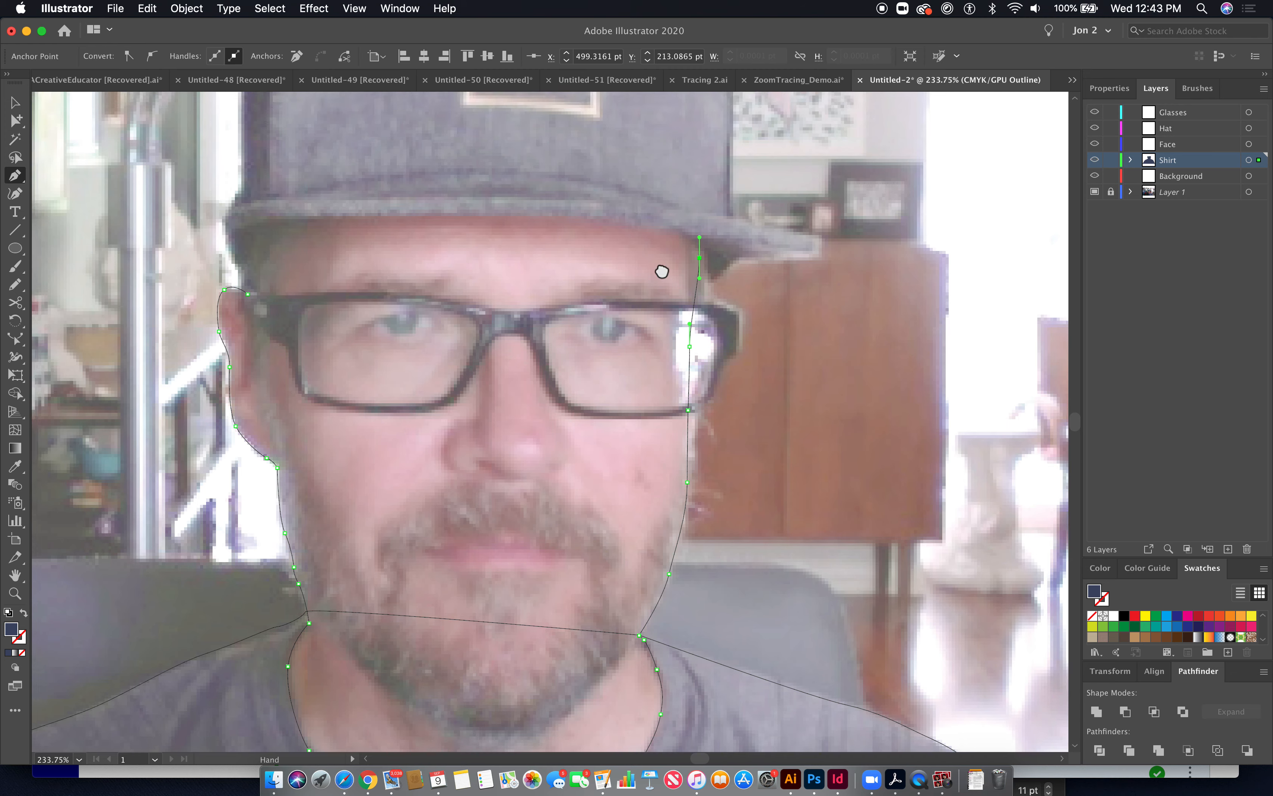
pyautogui.moveTo(704, 265); pyautogui.dragTo(620, 251)
pyautogui.click(394, 256)
pyautogui.moveTo(321, 361); pyautogui.dragTo(316, 406)
pyautogui.click(316, 421)
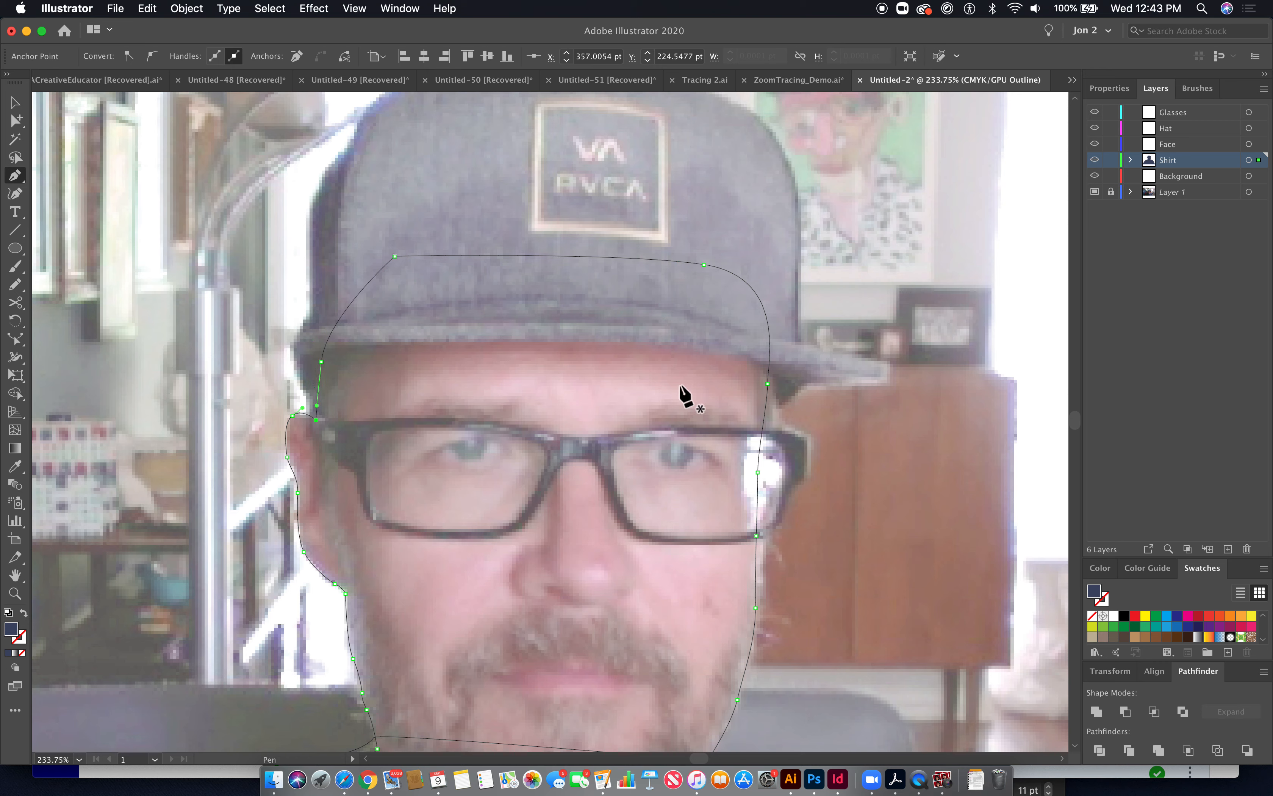
# - Fill the face shape with a skin tone sampled from the photo using the Eyedropper, then deselect it
pyautogui.click(15, 466)
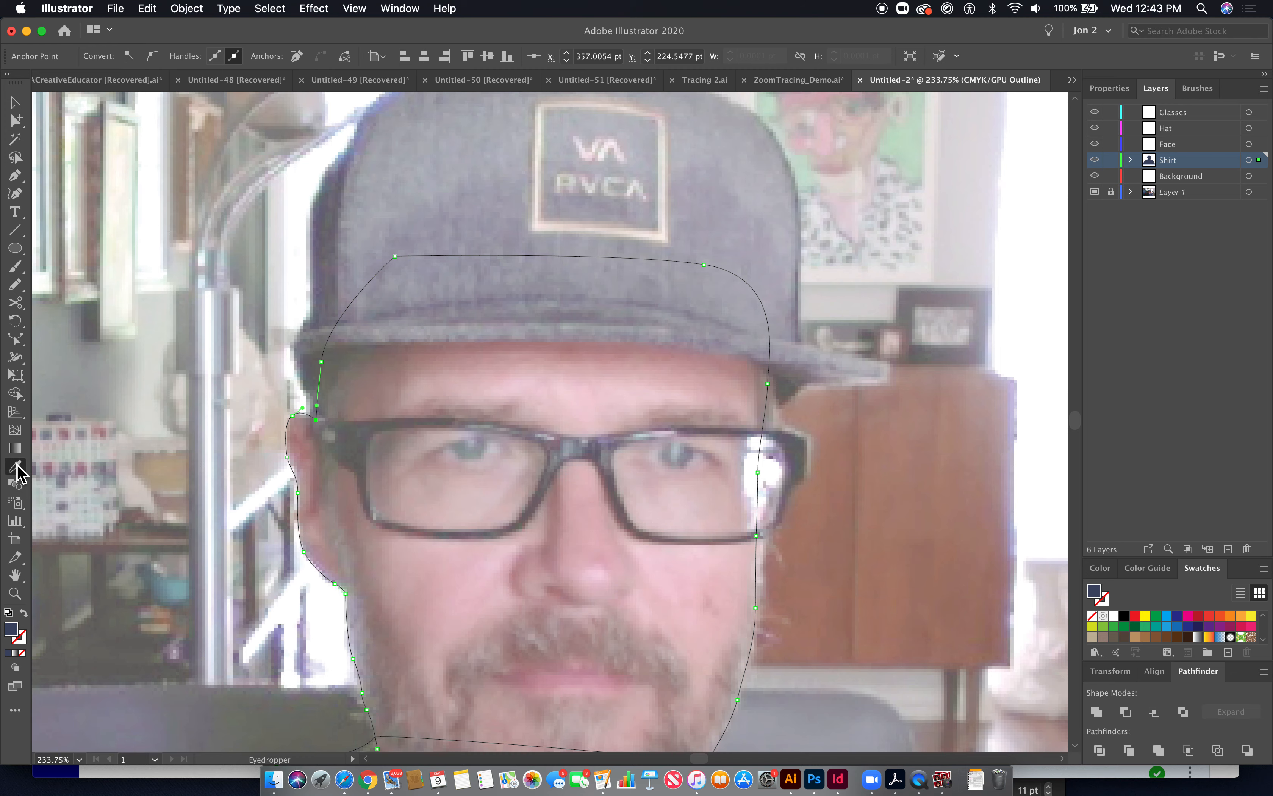
pyautogui.click(591, 407)
pyautogui.press('super+y')
pyautogui.press('super+minus')
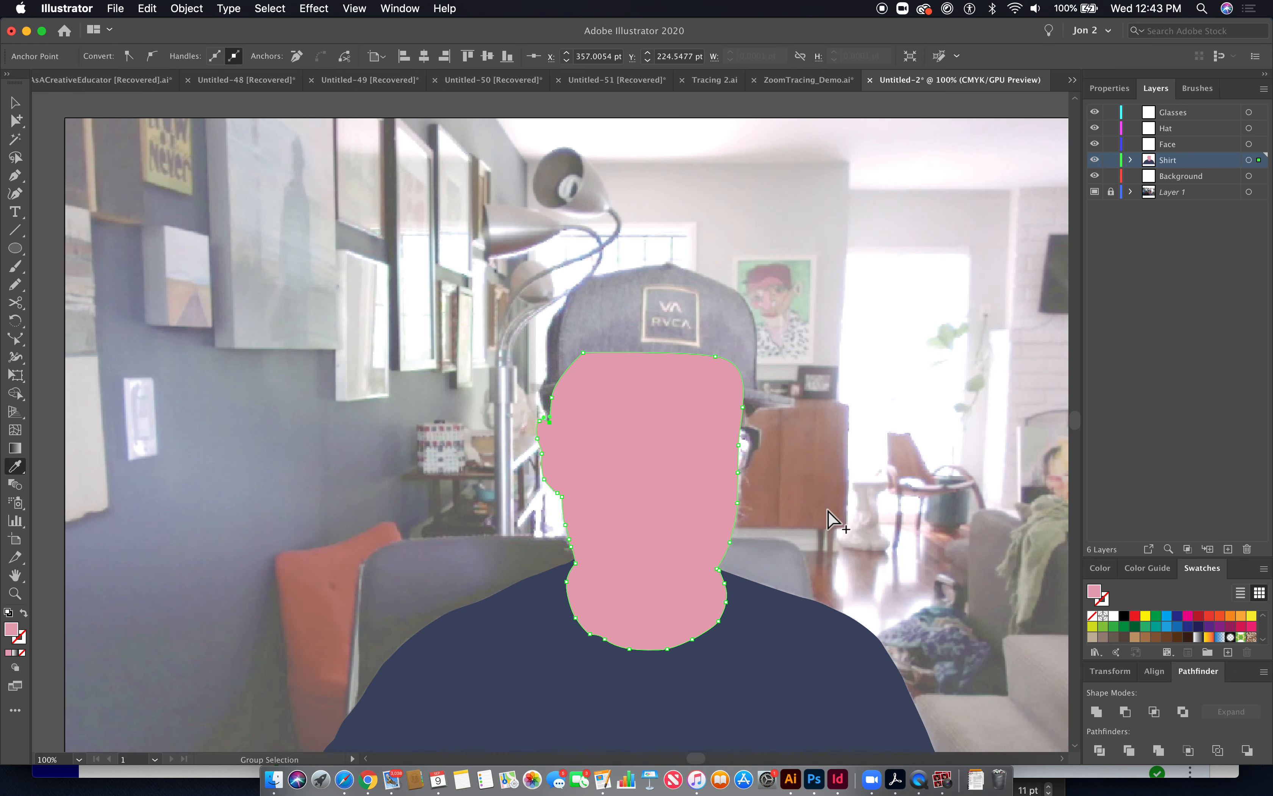
pyautogui.moveTo(913, 543); pyautogui.dragTo(793, 452)
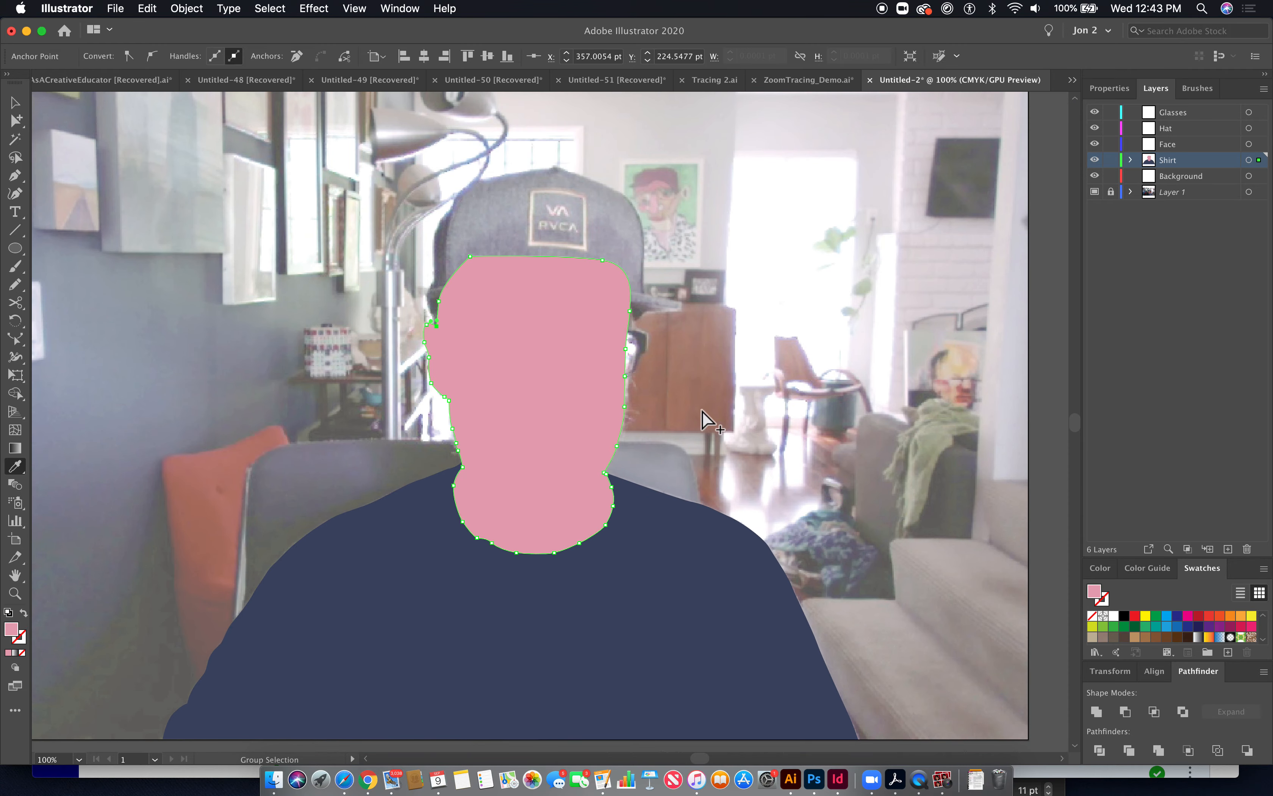
pyautogui.press('super+y')
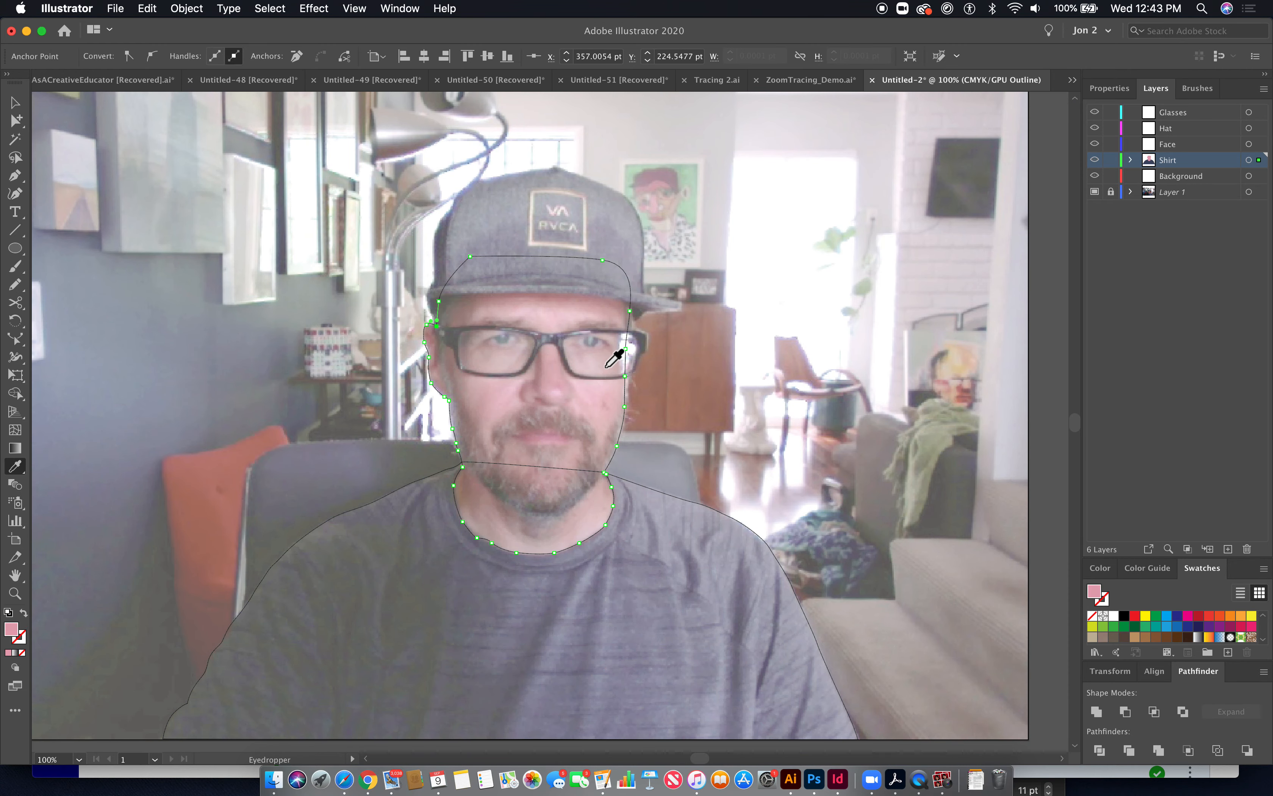
pyautogui.press('super+y')
pyautogui.press('super+y')
pyautogui.press('super+y')
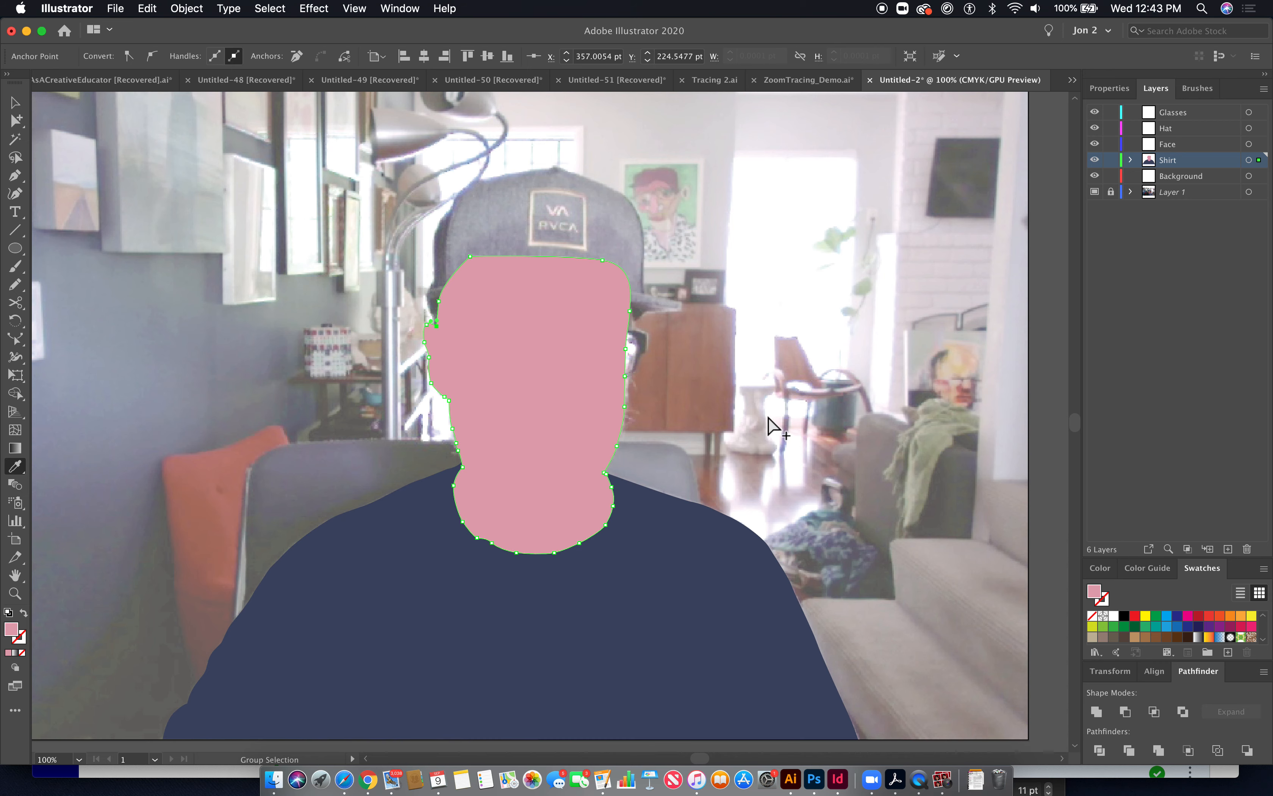
pyautogui.press('super+shift+a')
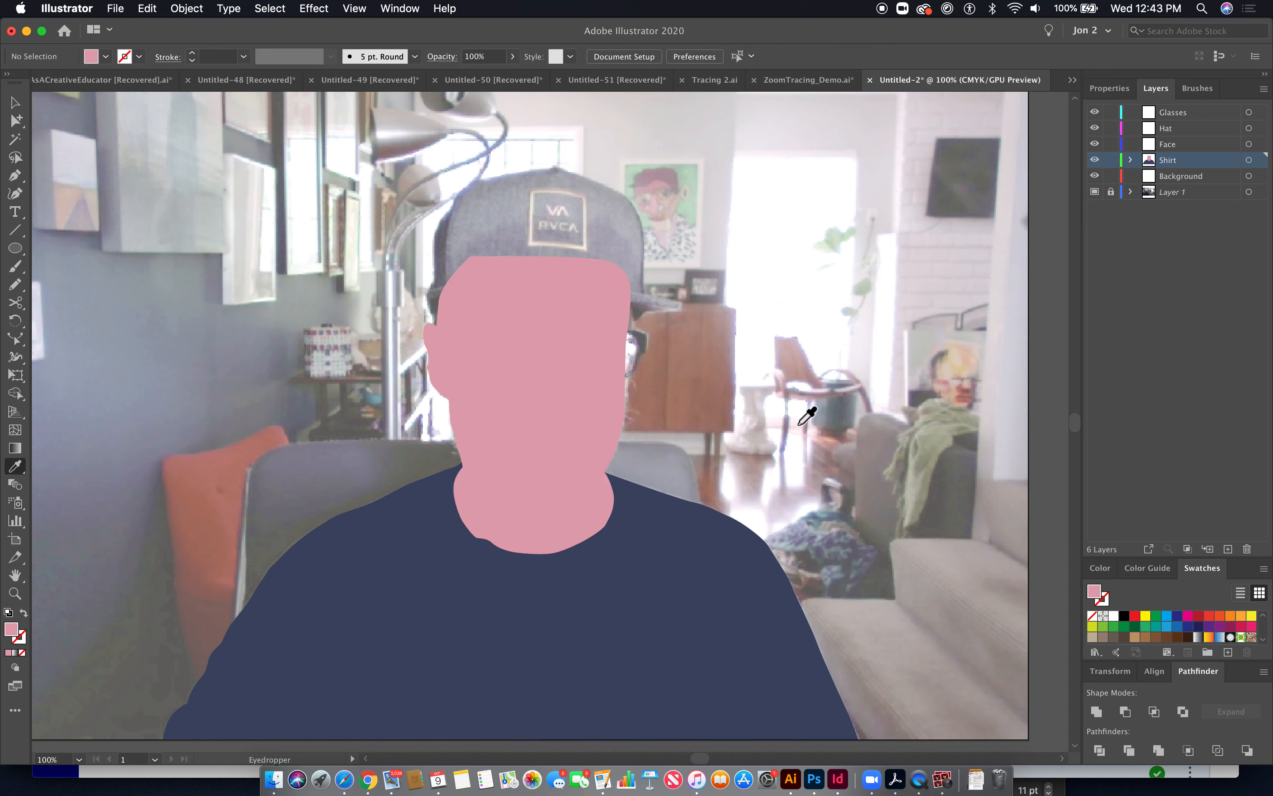
# - Target the Hat layer and trace the cap's outline, including the brim, with the Pen tool, closing the shape
pyautogui.click(18, 121)
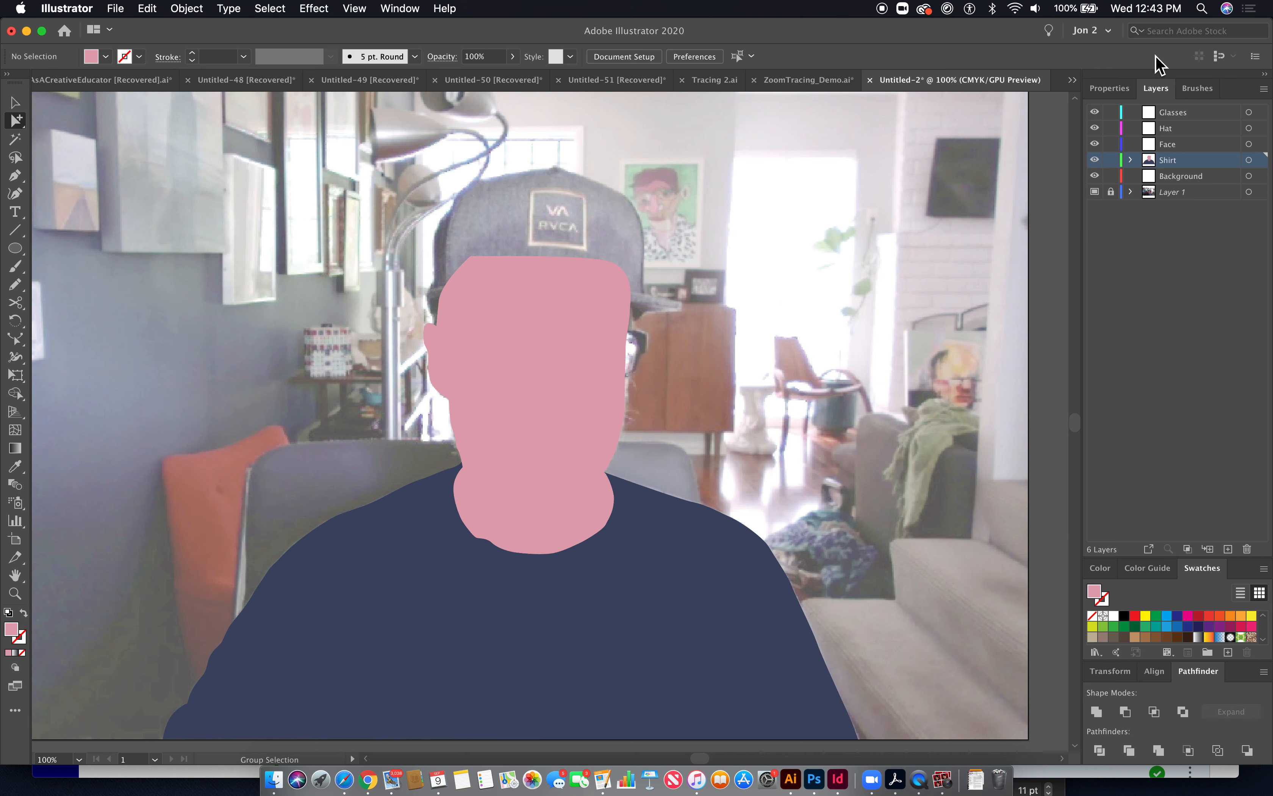
pyautogui.click(1171, 132)
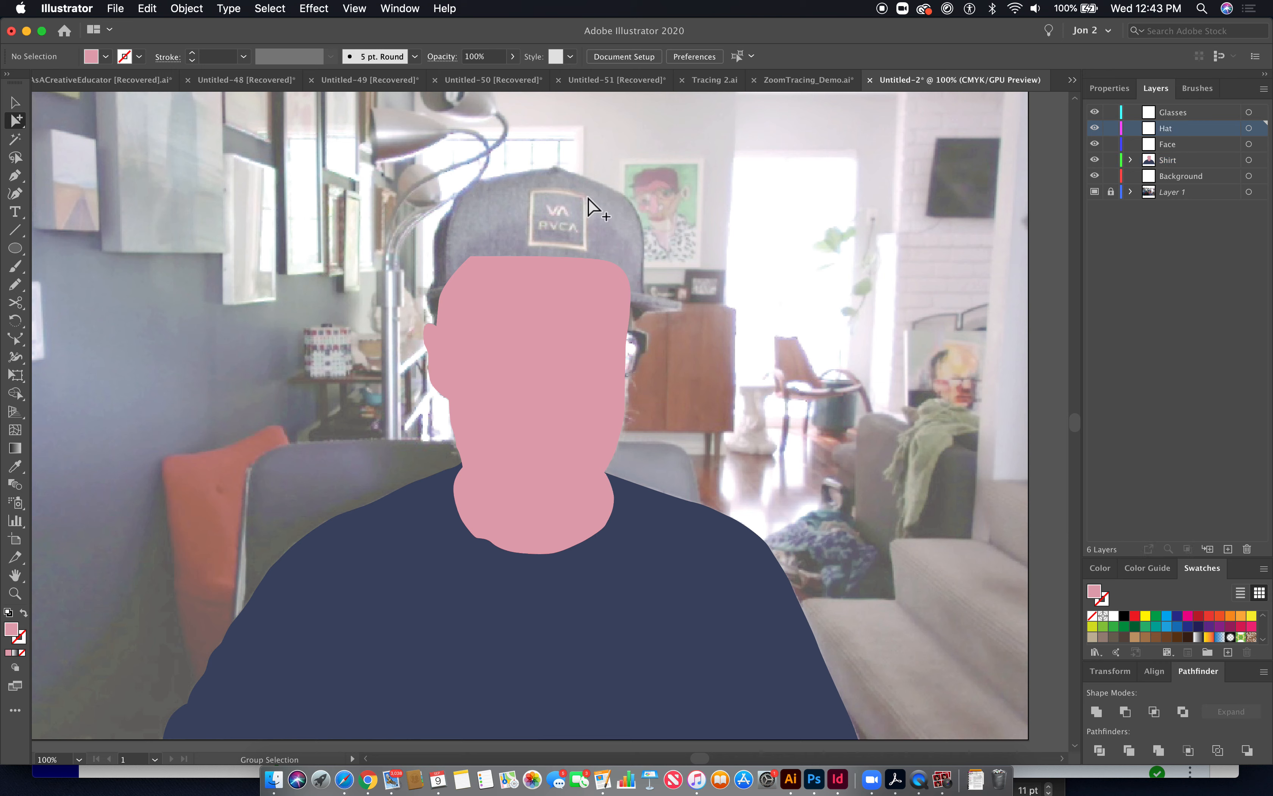
pyautogui.press('super+y')
pyautogui.press('super+space')
pyautogui.moveTo(401, 165); pyautogui.dragTo(554, 335)
pyautogui.click(16, 182)
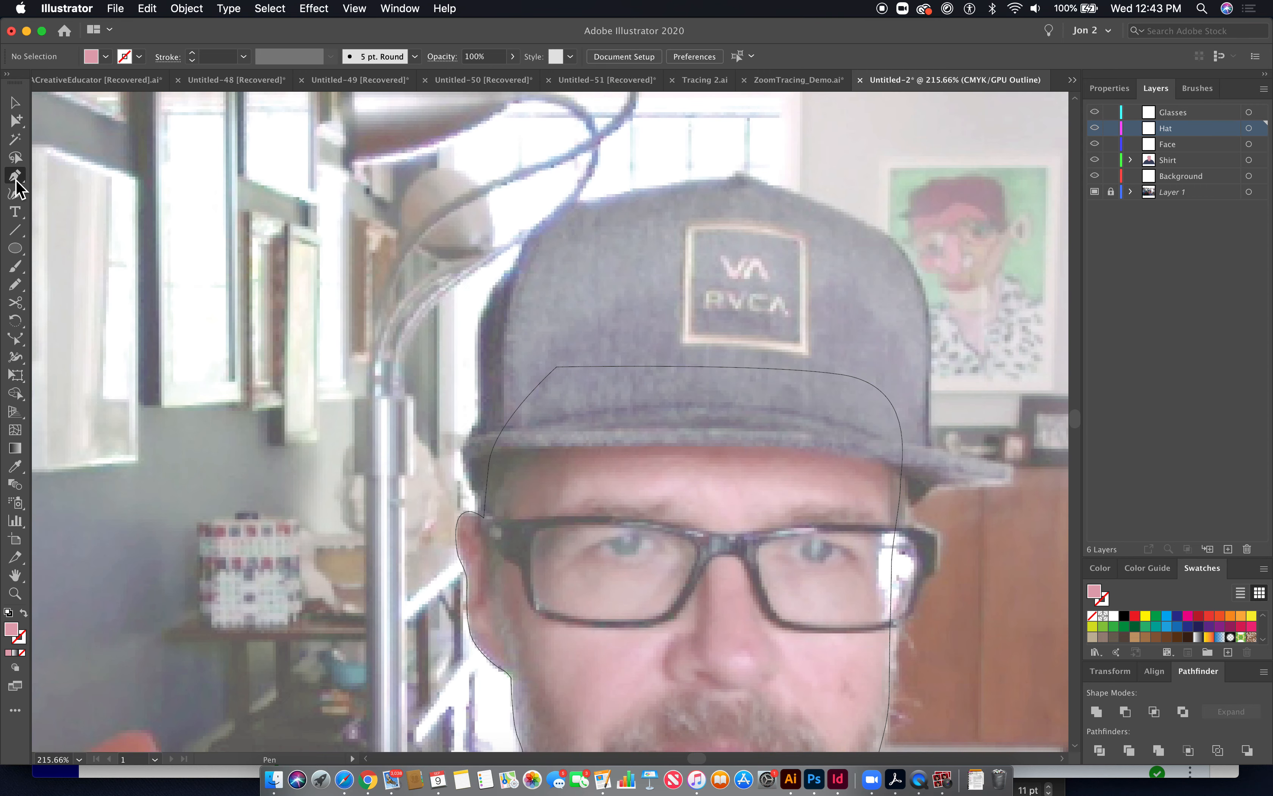
pyautogui.moveTo(483, 507); pyautogui.dragTo(478, 382)
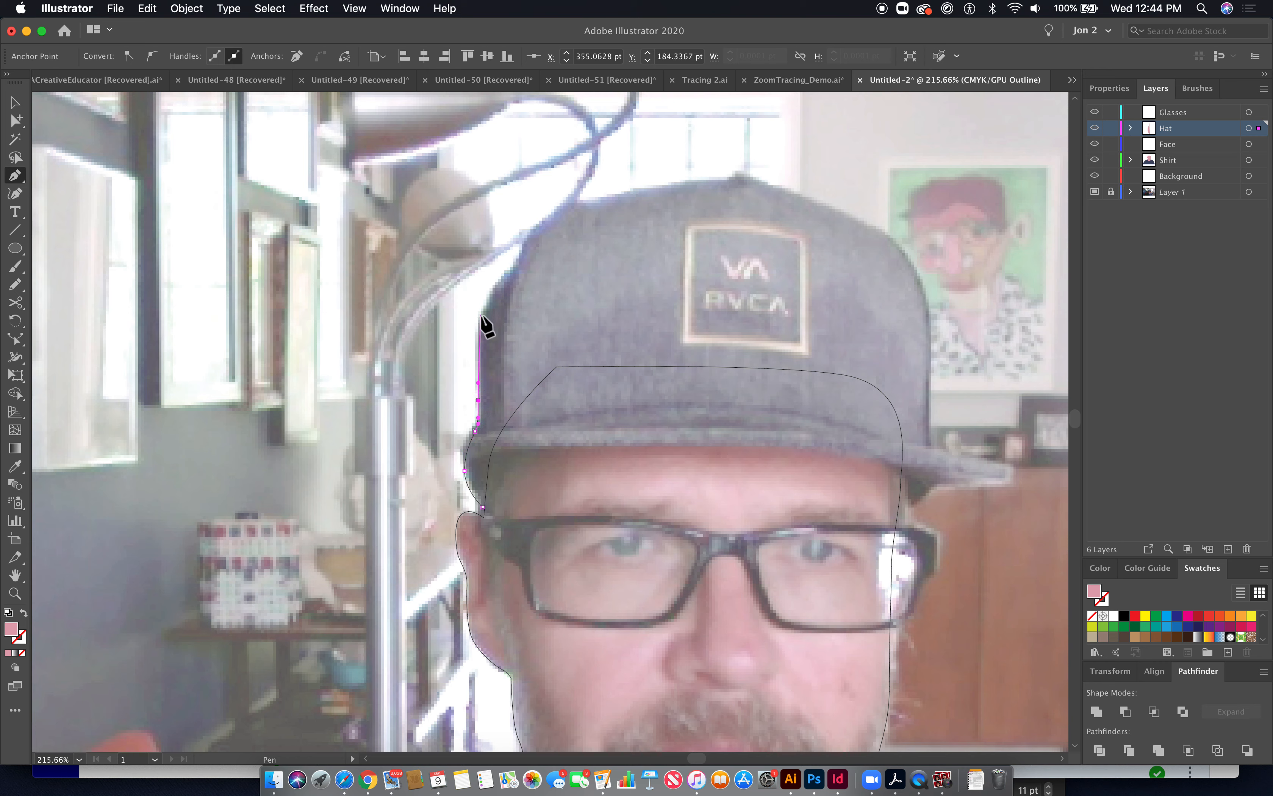
pyautogui.moveTo(483, 305); pyautogui.dragTo(516, 262)
pyautogui.moveTo(555, 216); pyautogui.dragTo(800, 193)
pyautogui.moveTo(899, 244); pyautogui.dragTo(910, 258)
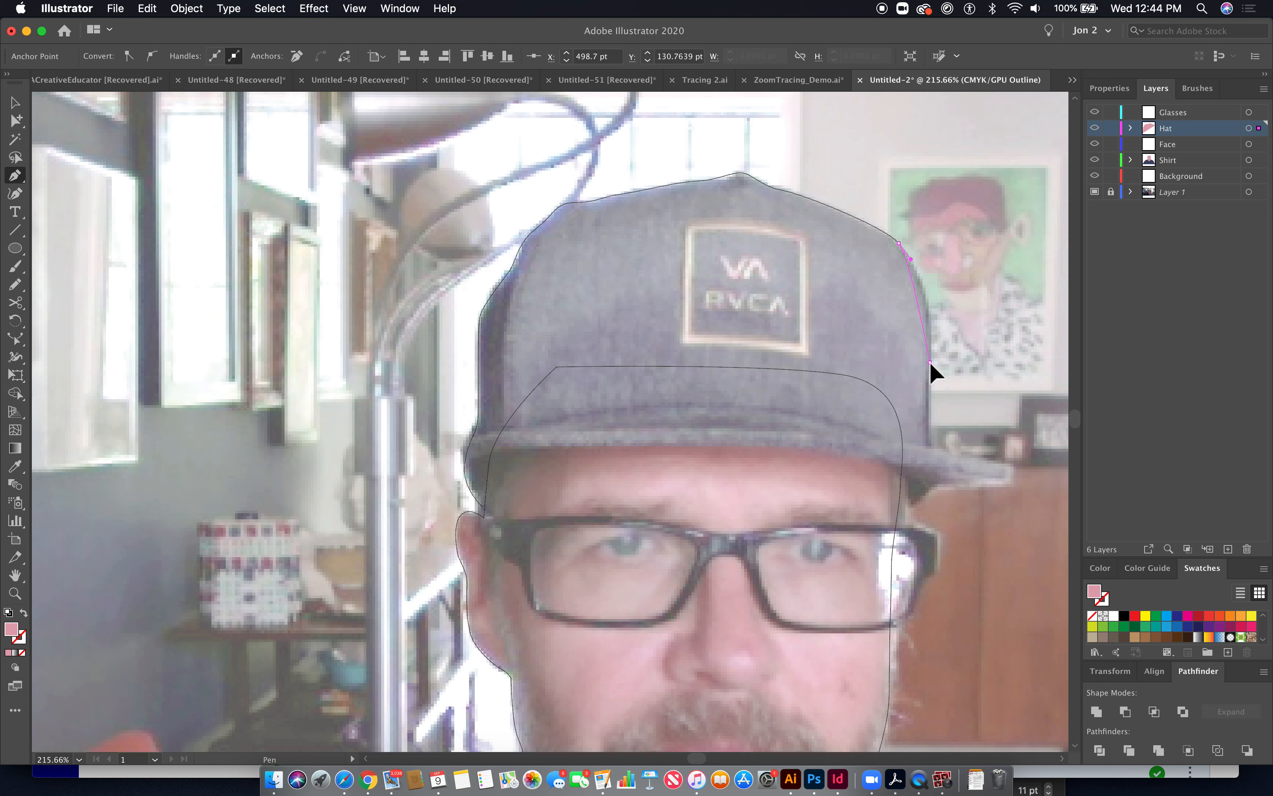
pyautogui.moveTo(925, 418); pyautogui.dragTo(924, 422)
pyautogui.moveTo(1010, 469); pyautogui.dragTo(1011, 479)
pyautogui.click(993, 481)
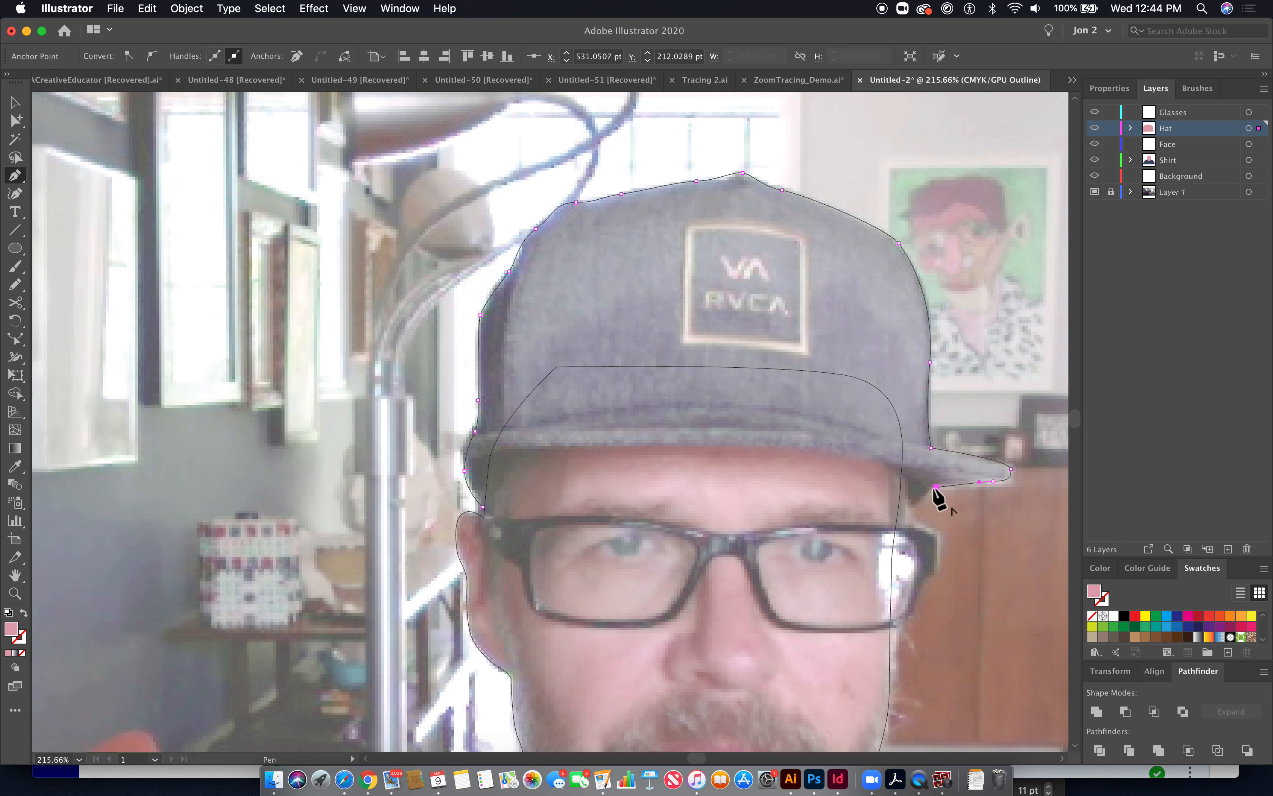
pyautogui.moveTo(935, 486); pyautogui.dragTo(902, 510)
pyautogui.click(910, 507)
pyautogui.click(905, 476)
pyautogui.click(872, 455)
pyautogui.click(547, 450)
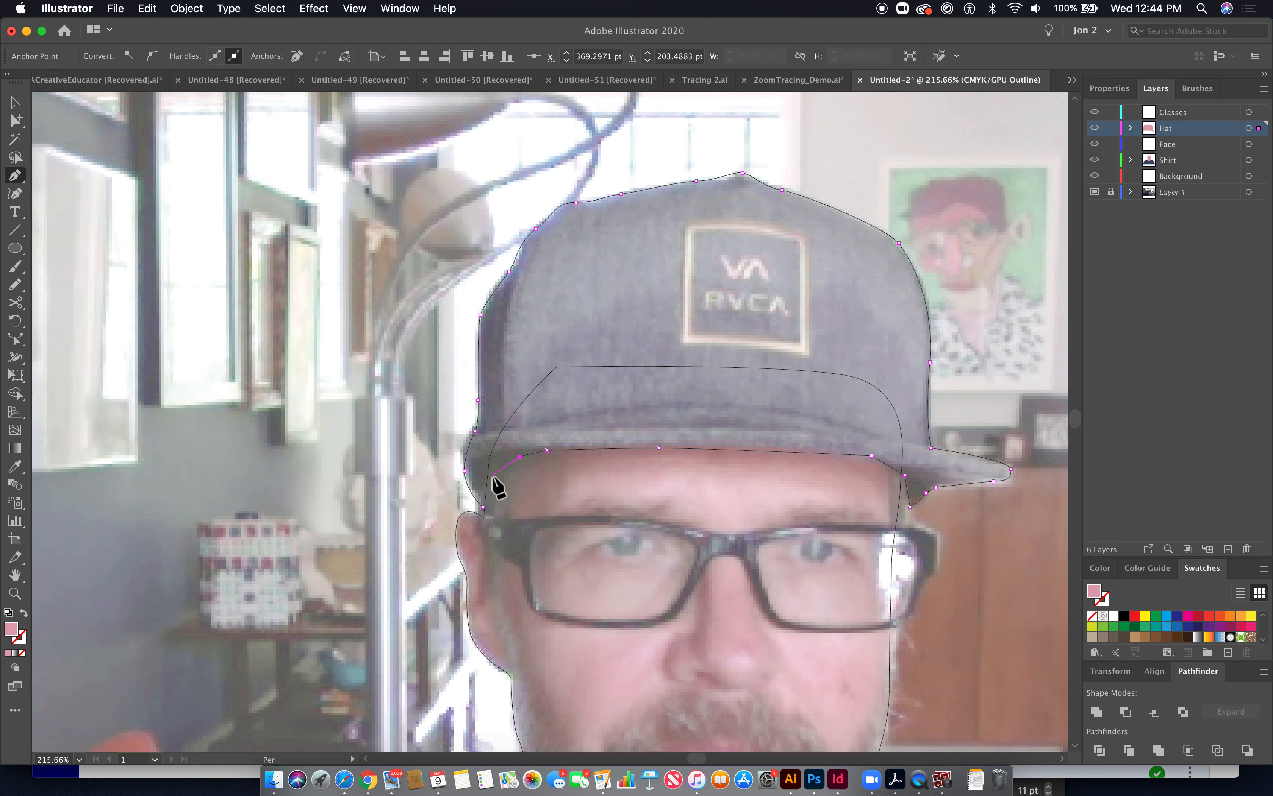
pyautogui.click(482, 507)
# - Fill the hat shape with the cap colour sampled by the Eyedropper, and briefly hide the photo layer to check the artwork
pyautogui.click(15, 467)
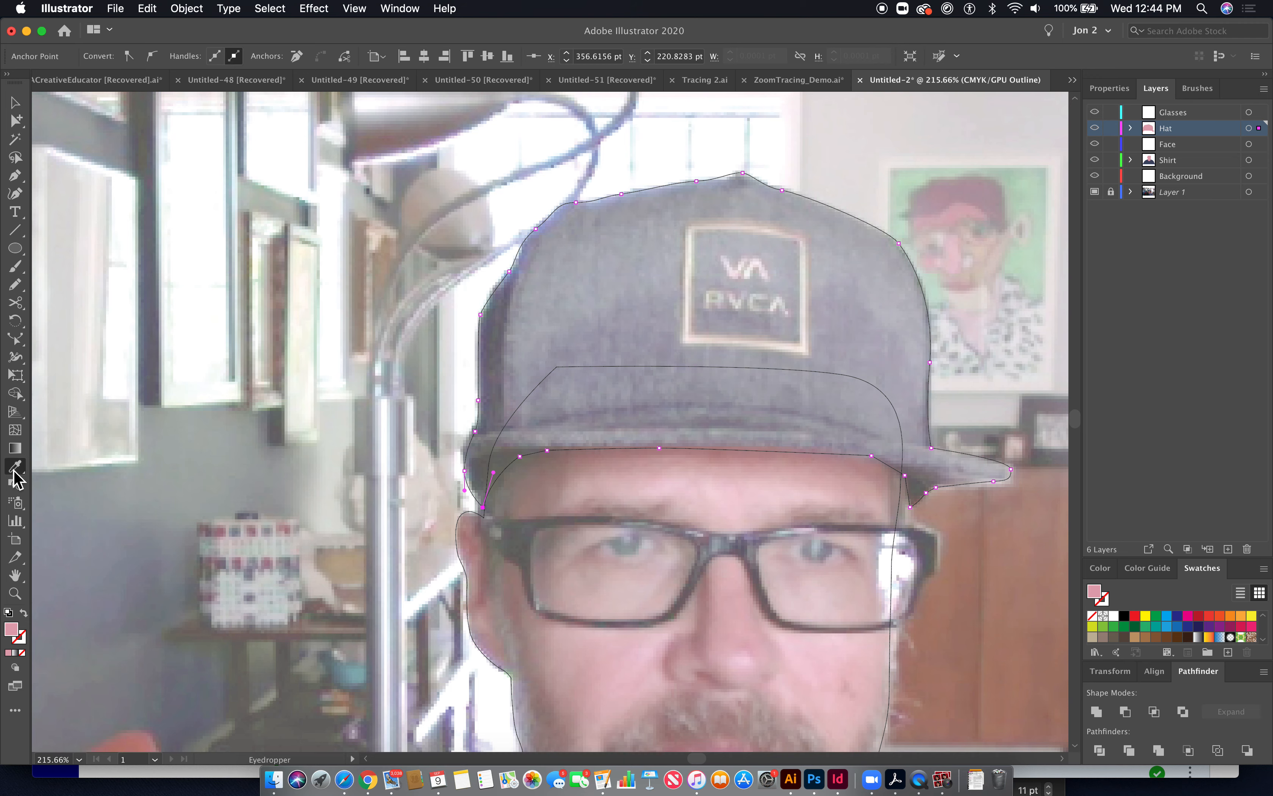
pyautogui.click(650, 337)
pyautogui.press('super+y')
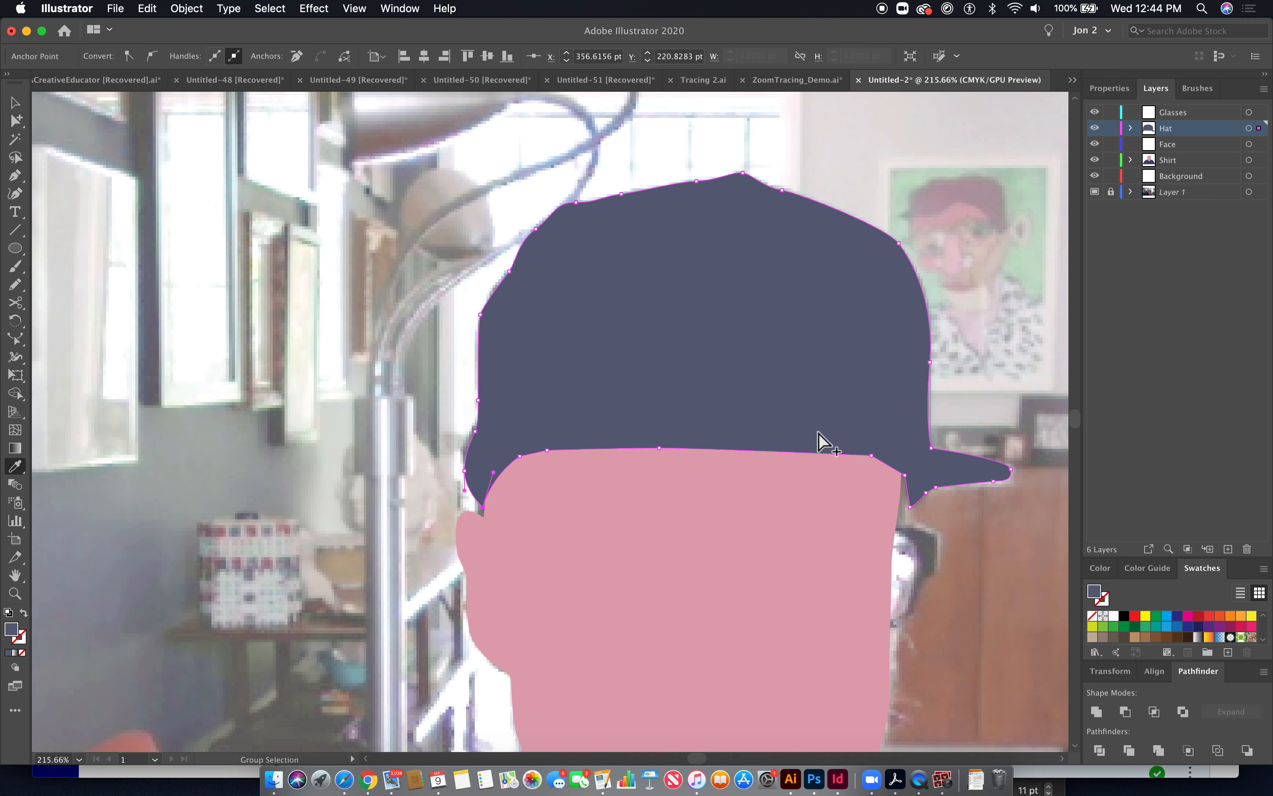
pyautogui.keyDown('super'); pyautogui.click(989, 448); pyautogui.keyUp('super')
pyautogui.press('super+minus')
pyautogui.press('super+minus')
pyautogui.press('super+minus')
pyautogui.press('super+minus')
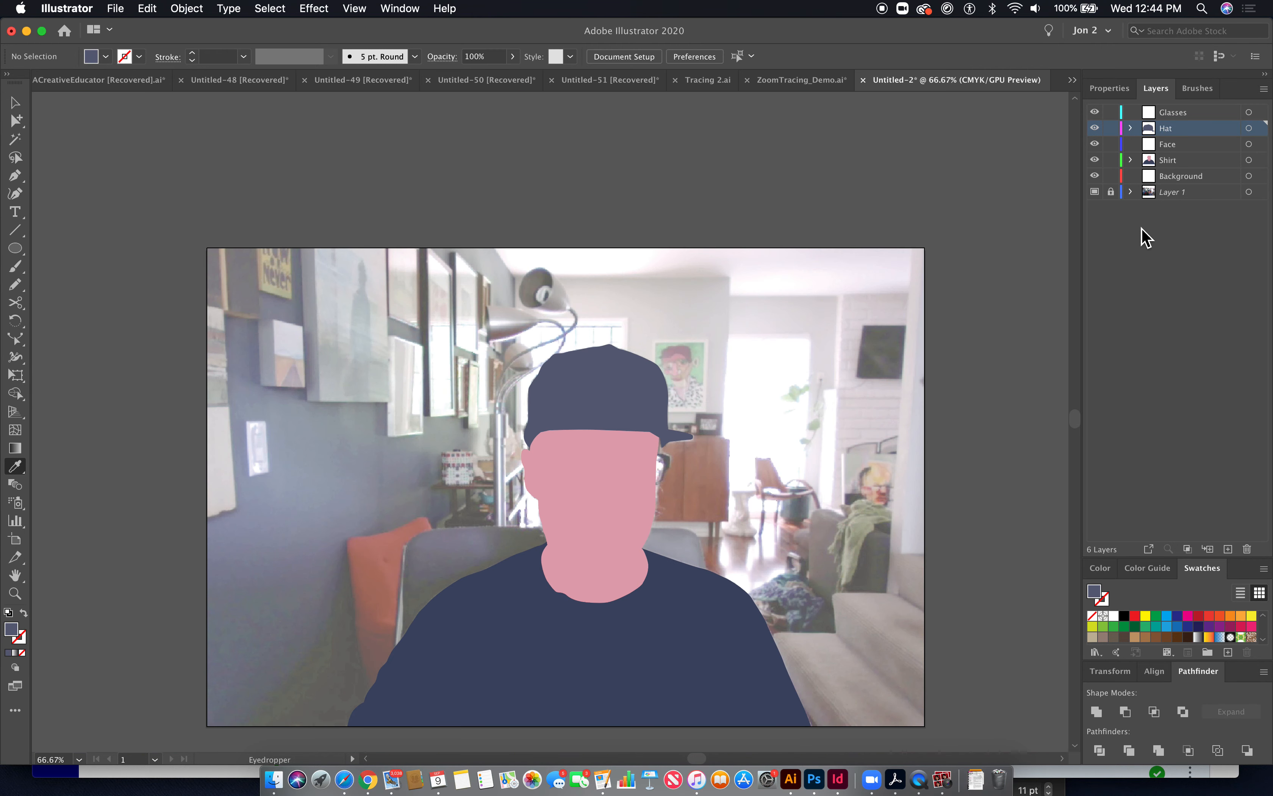
pyautogui.click(1096, 193)
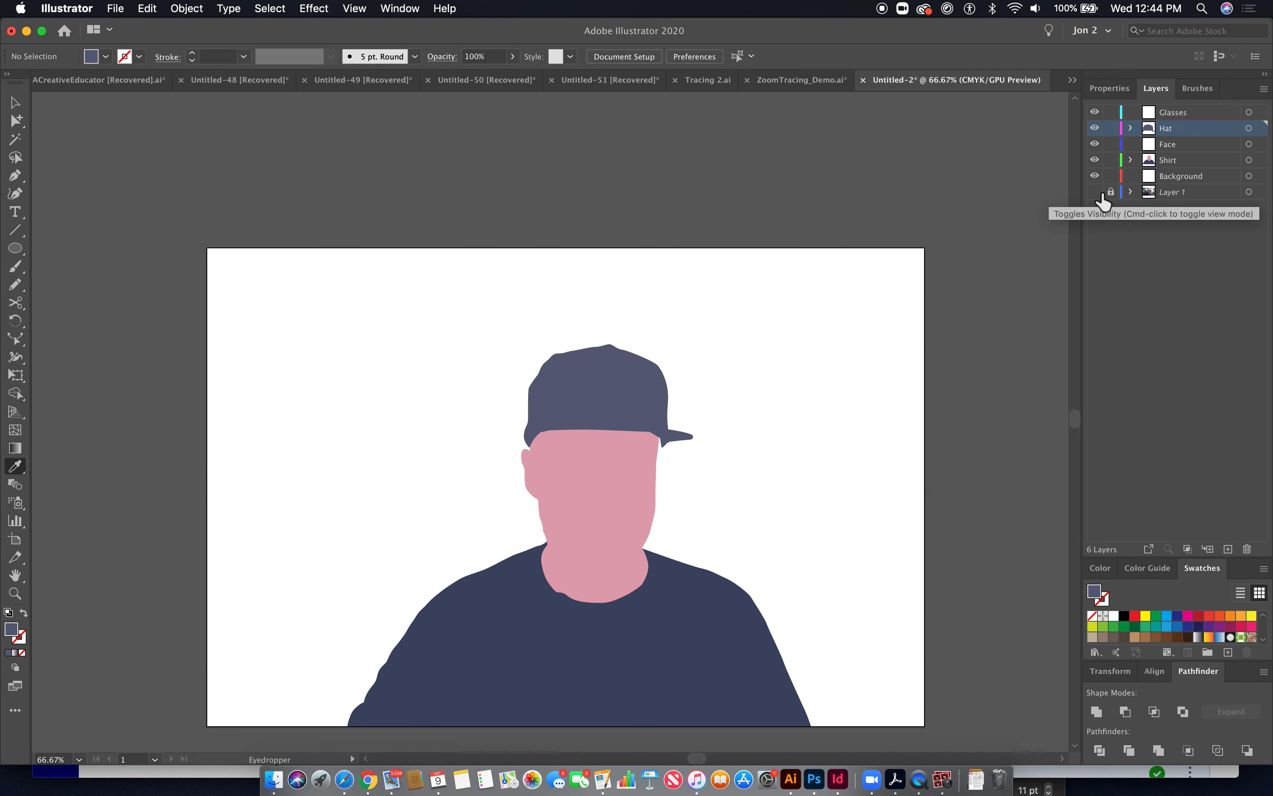
pyautogui.click(1097, 193)
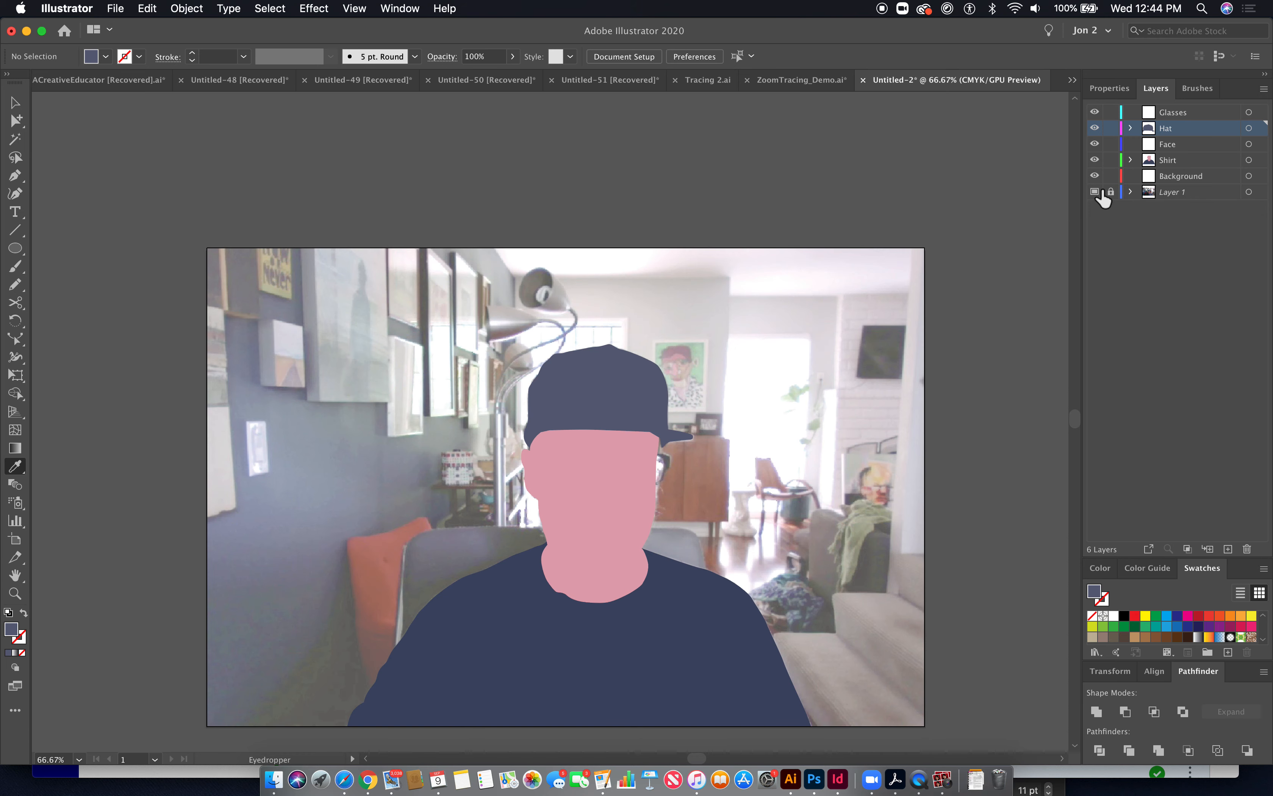
# - Target the Glasses layer, switch to outline view, and begin tracing the glasses frame from the left temple with the Pen tool
pyautogui.click(1158, 113)
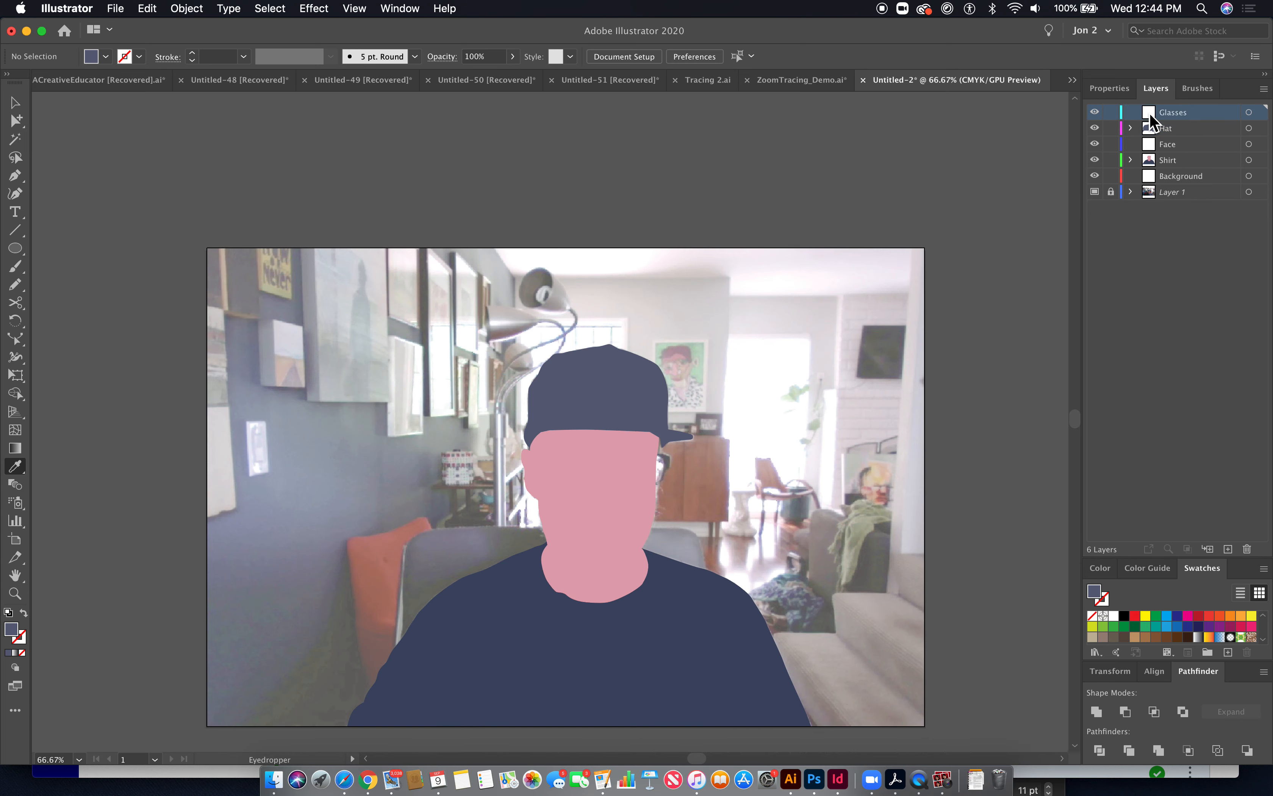
pyautogui.press('super+y')
pyautogui.press('super+space')
pyautogui.moveTo(519, 429); pyautogui.dragTo(839, 630)
pyautogui.moveTo(733, 573); pyautogui.dragTo(540, 488)
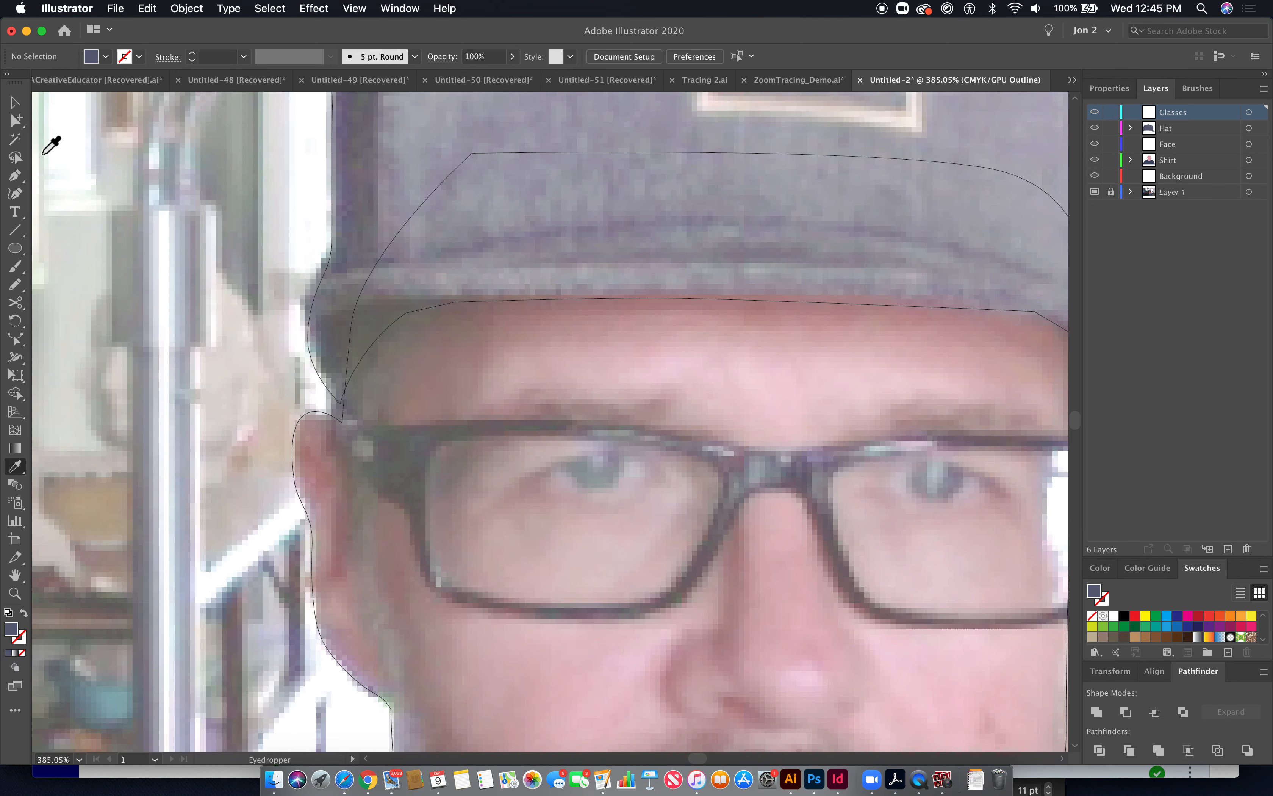
pyautogui.click(17, 178)
pyautogui.click(338, 434)
pyautogui.moveTo(382, 495); pyautogui.dragTo(401, 508)
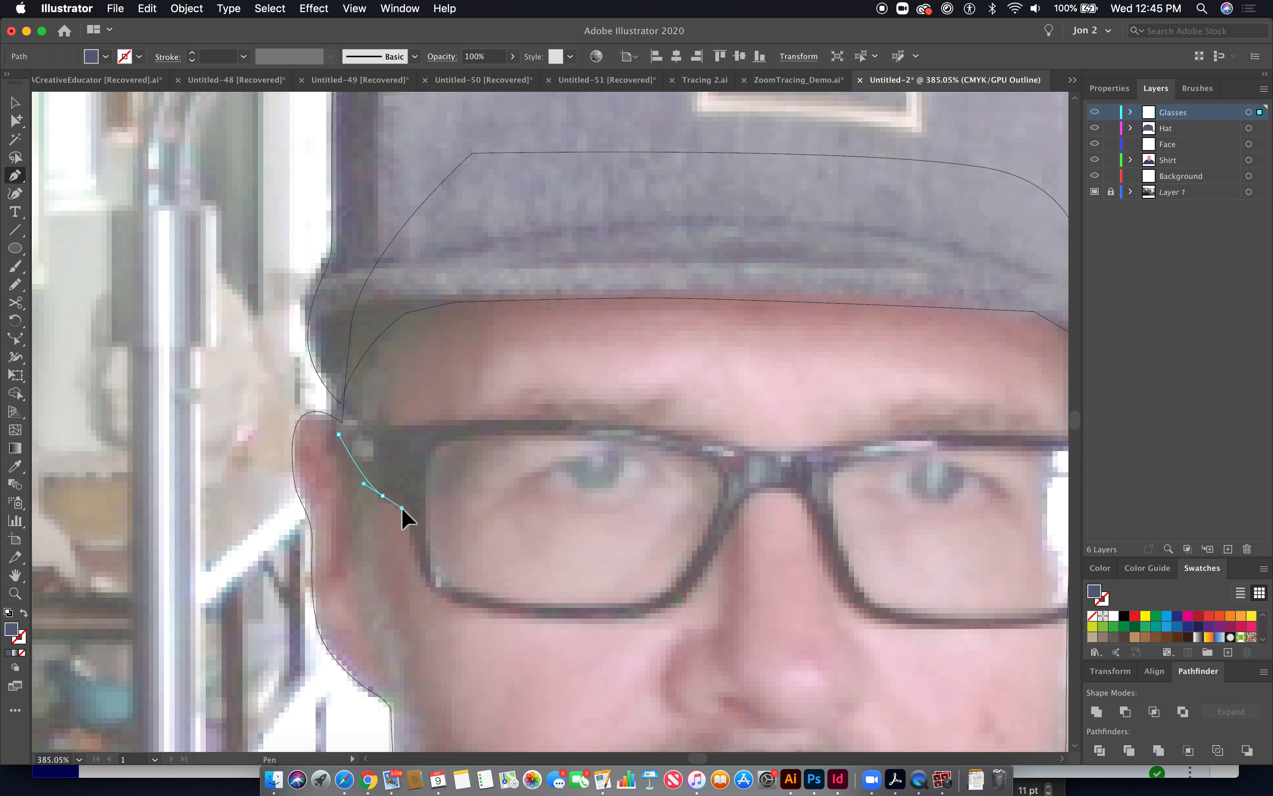
pyautogui.click(404, 518)
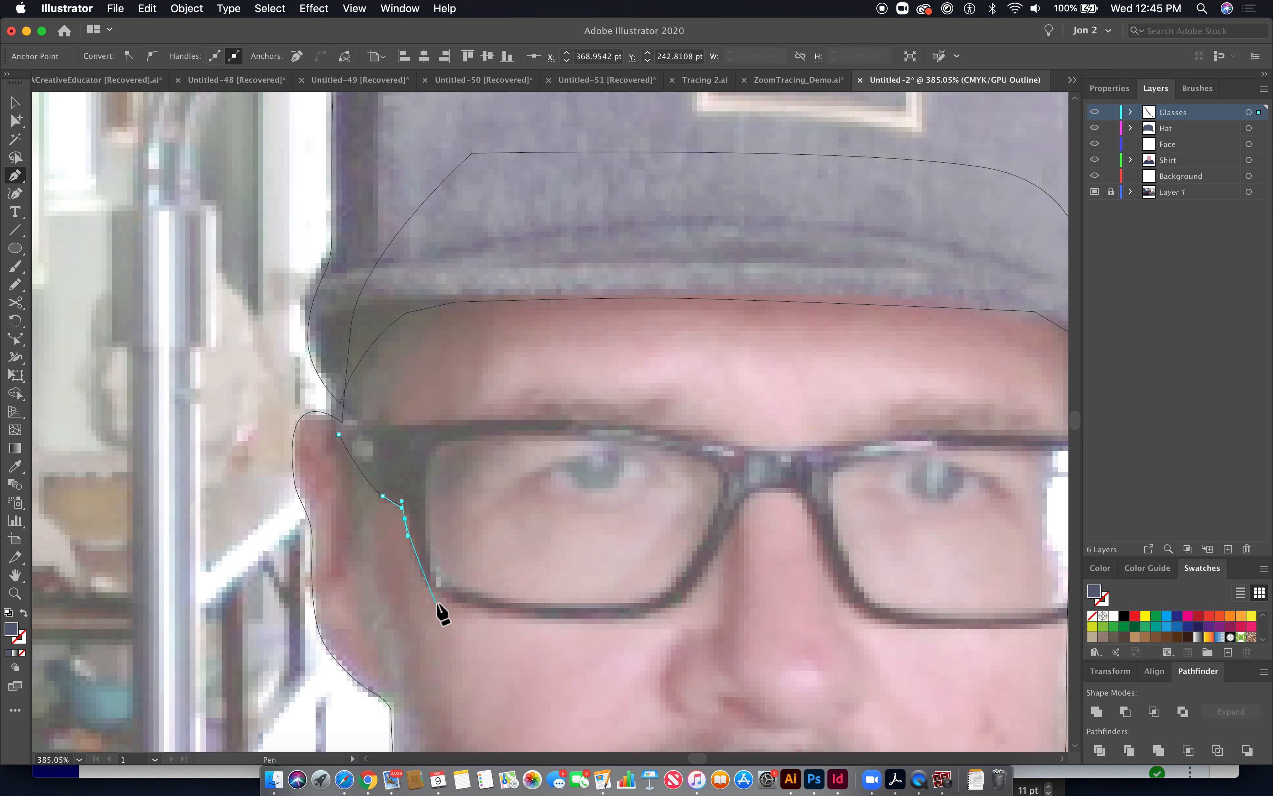
# - Continue the frame path along the bottom of the left lens, over the bridge and under the right lens
pyautogui.moveTo(433, 591); pyautogui.dragTo(442, 599)
pyautogui.moveTo(518, 613); pyautogui.dragTo(549, 615)
pyautogui.moveTo(675, 605); pyautogui.dragTo(700, 583)
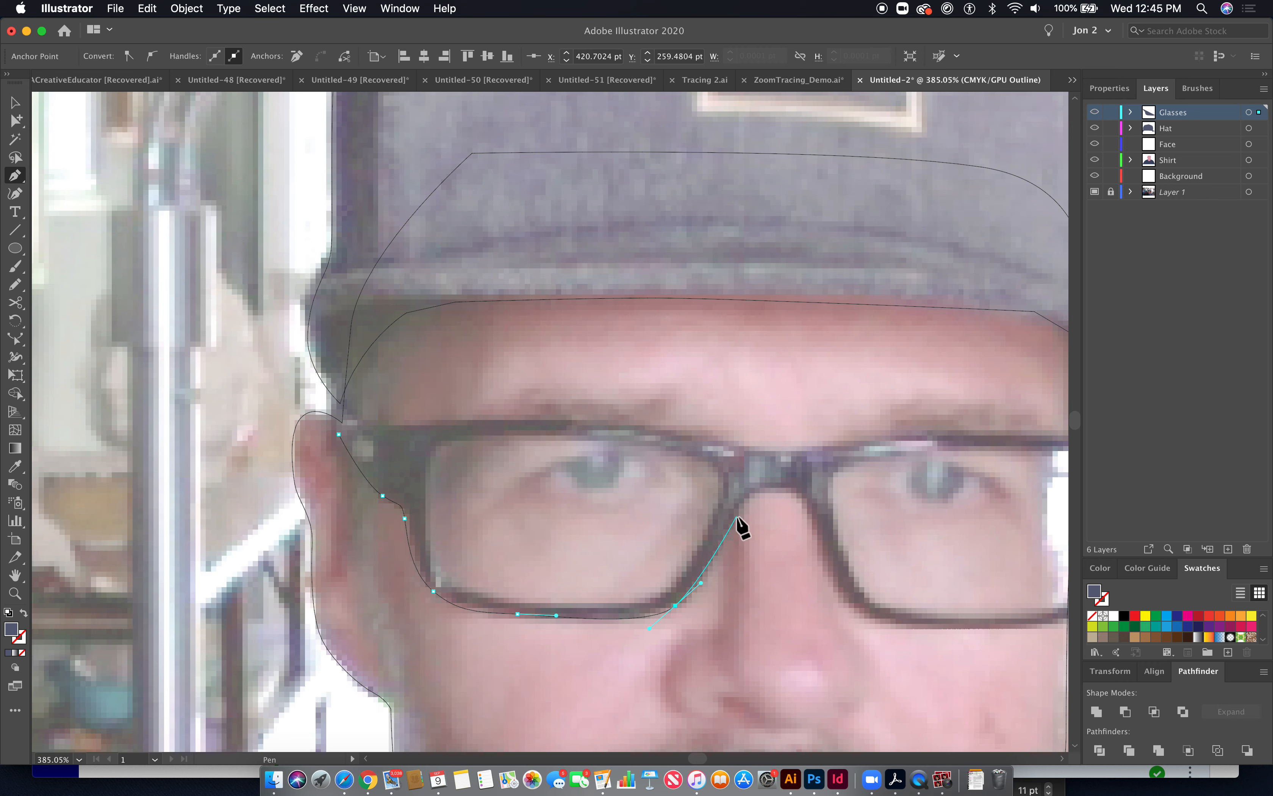
pyautogui.moveTo(739, 511); pyautogui.dragTo(817, 536)
pyautogui.click(847, 599)
pyautogui.moveTo(923, 569); pyautogui.dragTo(668, 463)
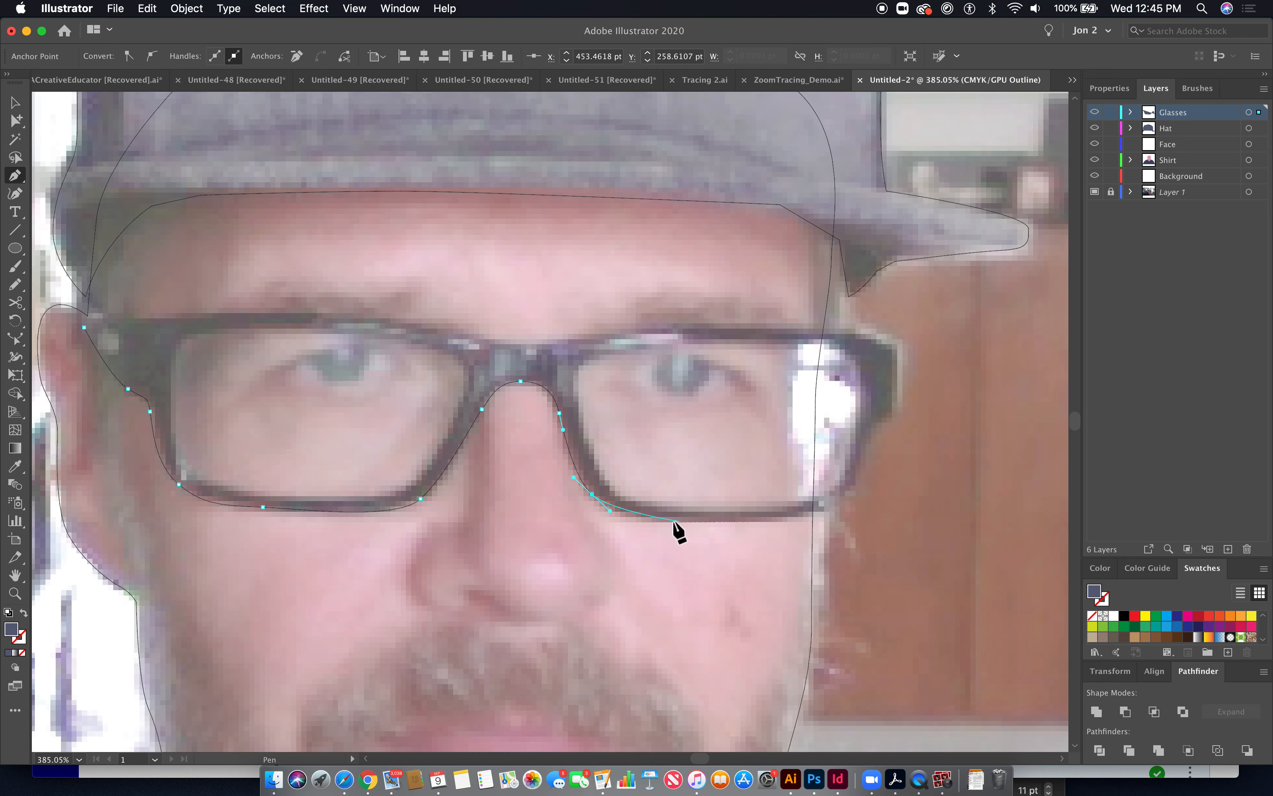
# - Undo the last two anchor points of the glasses path
pyautogui.press('super+z')
pyautogui.rightClick(857, 497)
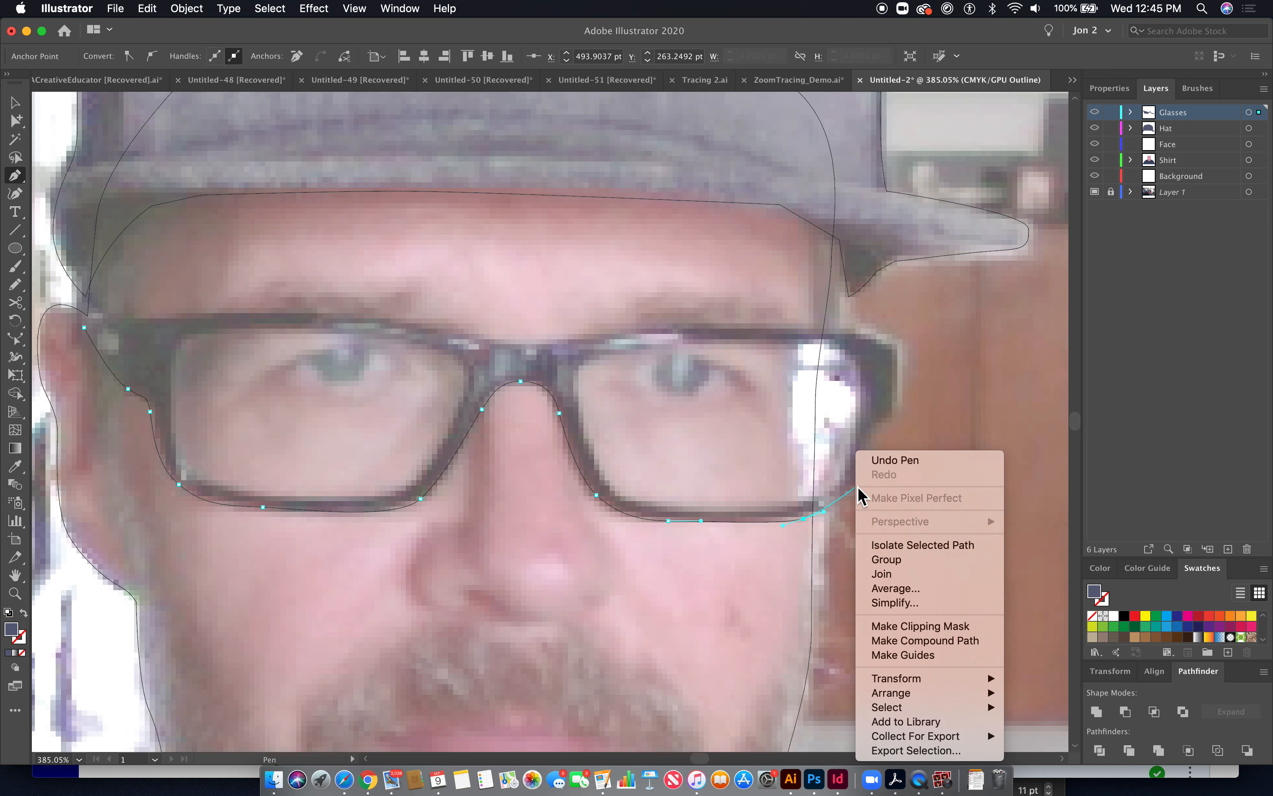
pyautogui.click(858, 461)
# - Trace the frame's right side and top edge back to the left temple, closing the glasses shape
pyautogui.moveTo(882, 422); pyautogui.dragTo(831, 329)
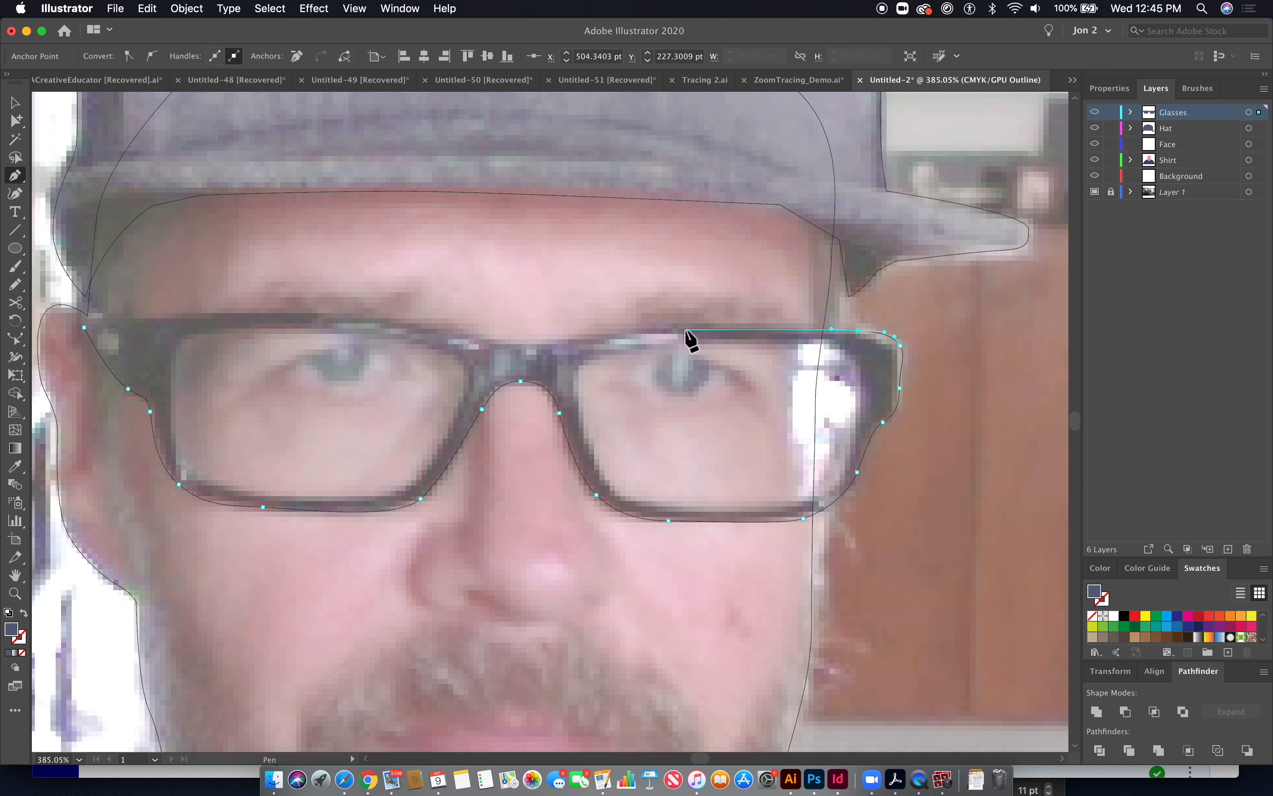
pyautogui.moveTo(658, 328); pyautogui.dragTo(604, 333)
pyautogui.moveTo(511, 346); pyautogui.dragTo(511, 345)
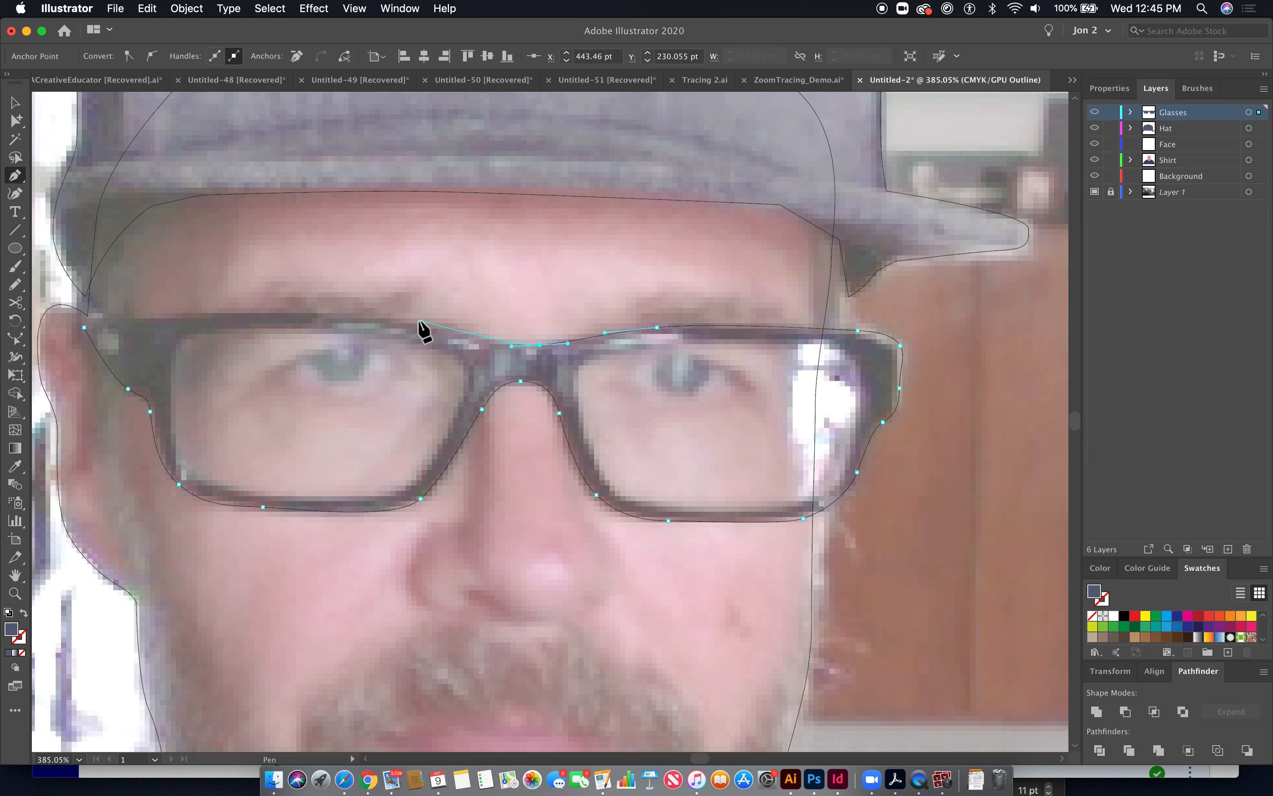
pyautogui.moveTo(371, 320); pyautogui.dragTo(361, 315)
pyautogui.moveTo(256, 314); pyautogui.dragTo(222, 312)
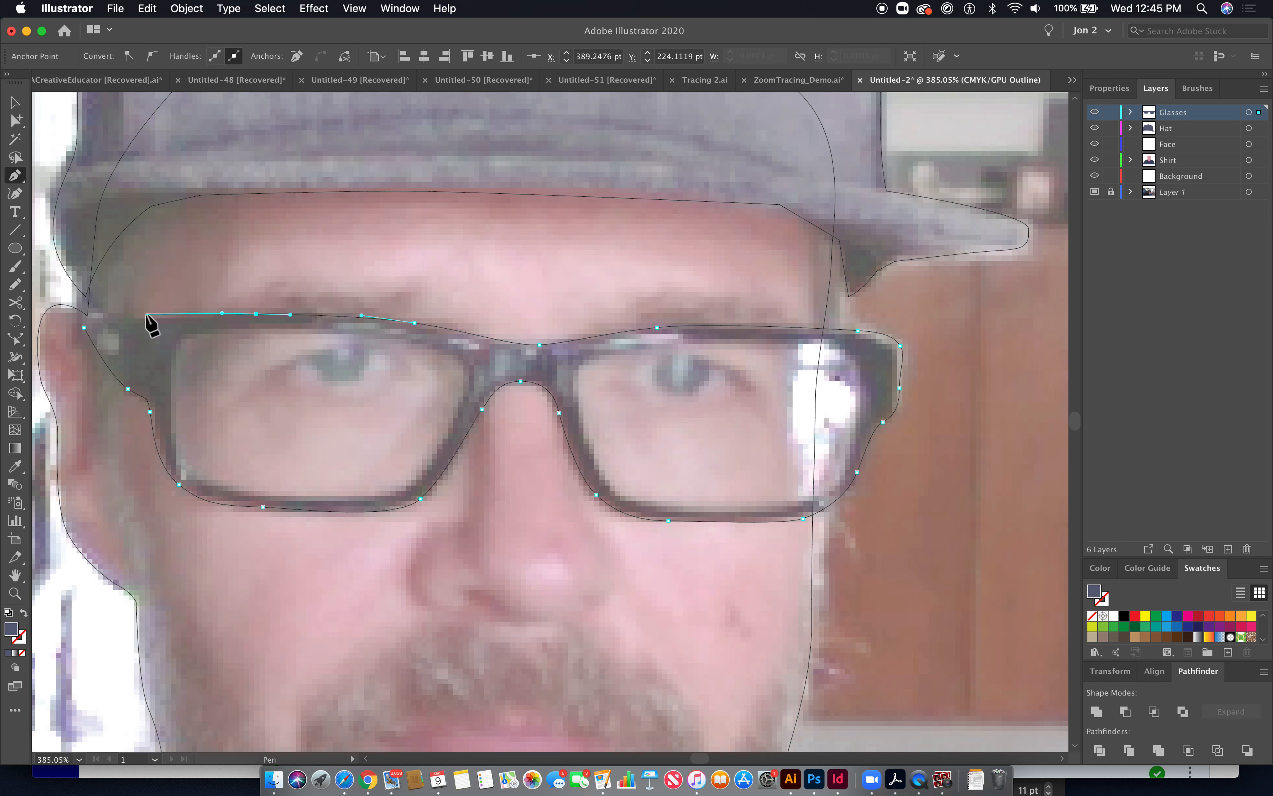
pyautogui.moveTo(145, 318); pyautogui.dragTo(87, 318)
pyautogui.click(84, 326)
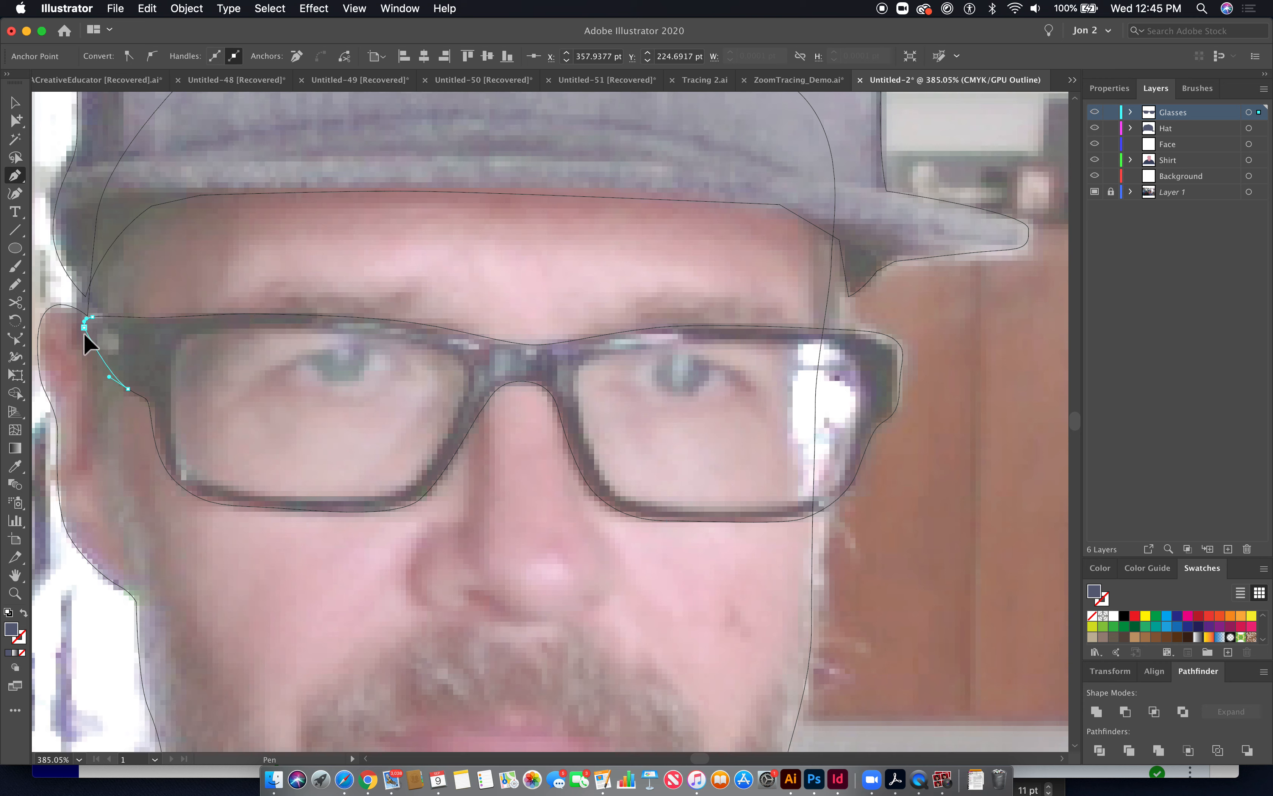
# - Fill the glasses with the dark frame colour sampled by the Eyedropper and refine the lower-left corner anchors
pyautogui.click(15, 465)
pyautogui.click(188, 337)
pyautogui.click(16, 120)
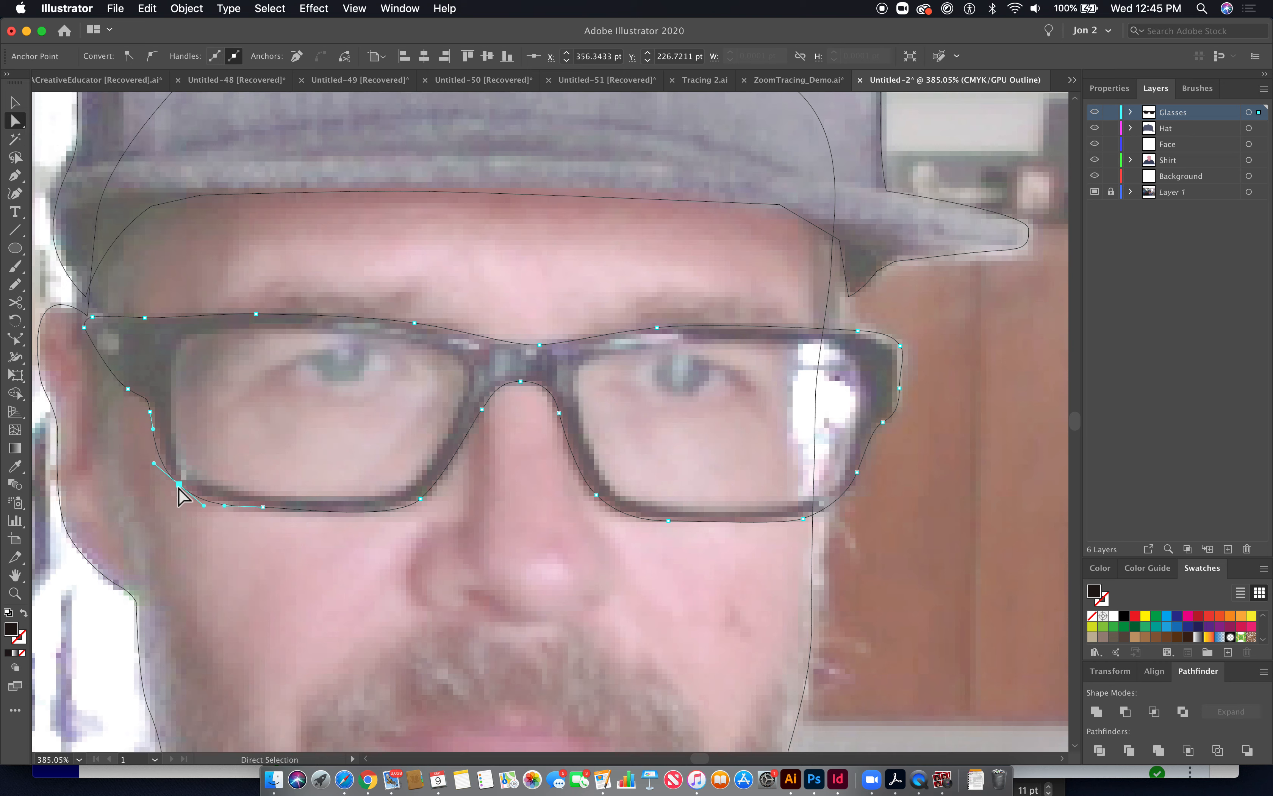
pyautogui.moveTo(204, 505); pyautogui.dragTo(201, 502)
pyautogui.moveTo(155, 461); pyautogui.dragTo(159, 466)
pyautogui.press('super+y')
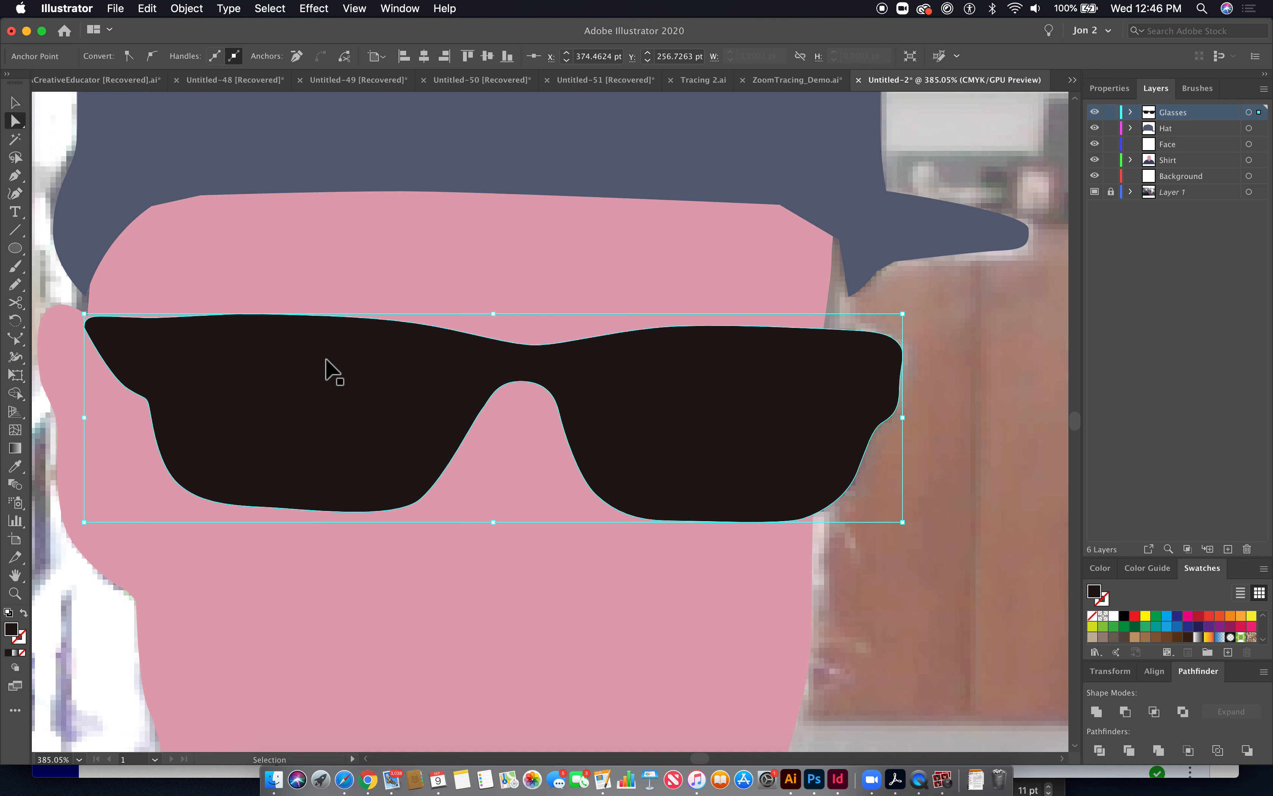
pyautogui.keyDown('super'); pyautogui.click(926, 496); pyautogui.keyUp('super')
# - Trace the left lens opening as a closed path with the Pen tool
pyautogui.press('super+minus')
pyautogui.press('super+minus')
pyautogui.press('super+minus')
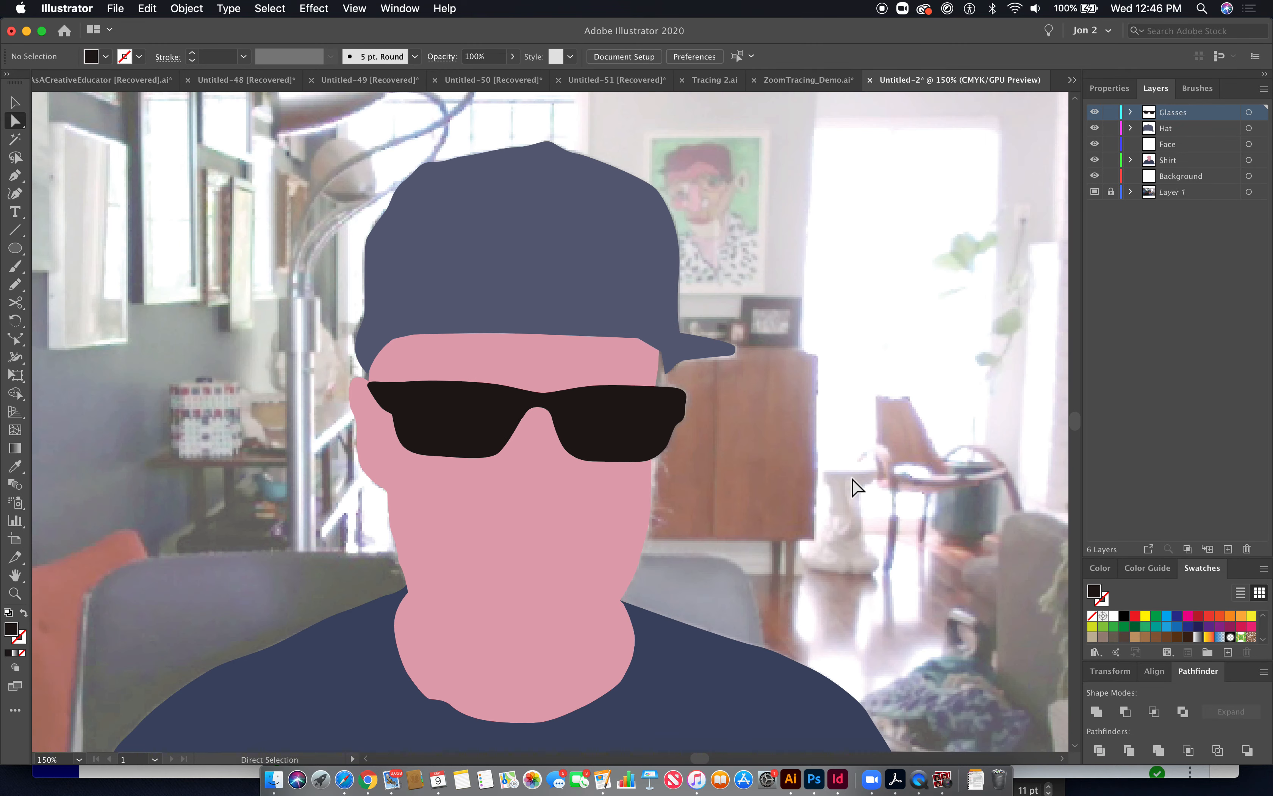
pyautogui.press('super+y')
pyautogui.moveTo(349, 370); pyautogui.dragTo(566, 519)
pyautogui.click(15, 175)
pyautogui.scroll(-5, 640, 413)
pyautogui.hscroll(5, 639, 413)
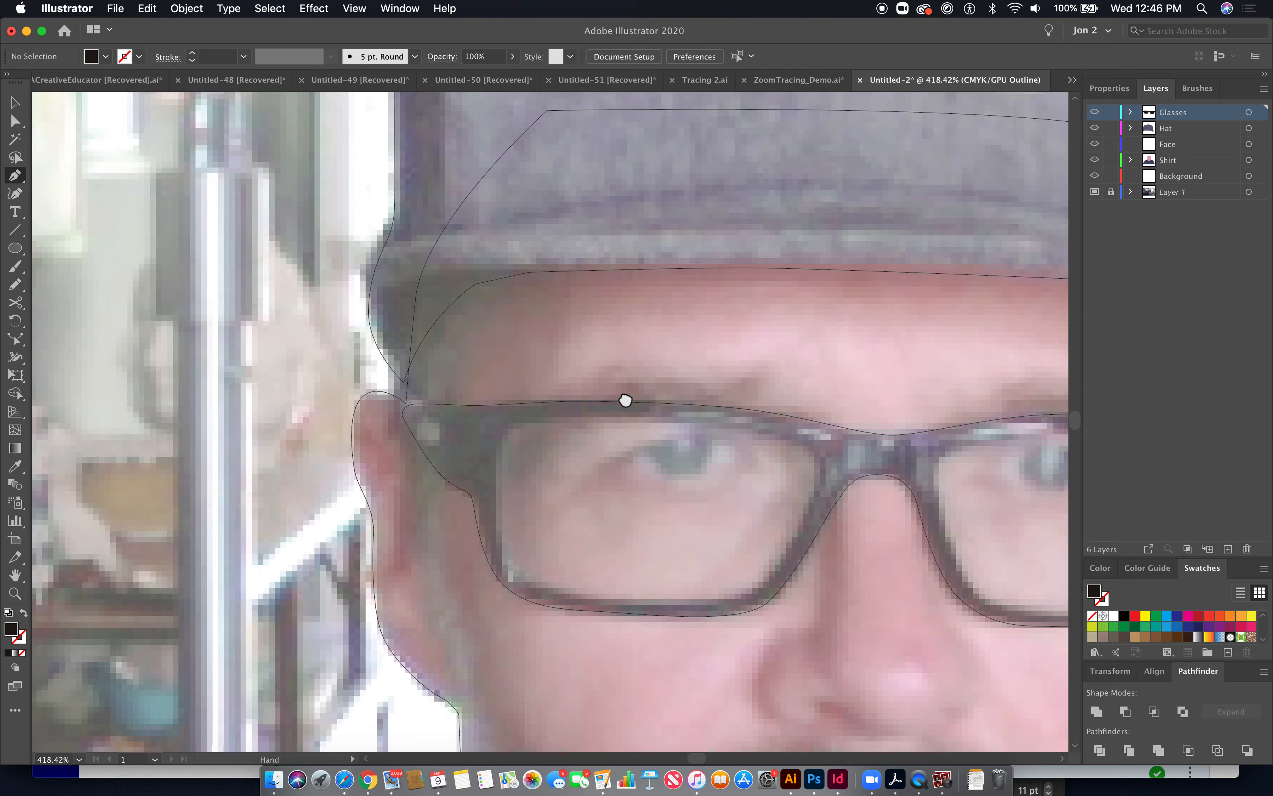
pyautogui.click(381, 299)
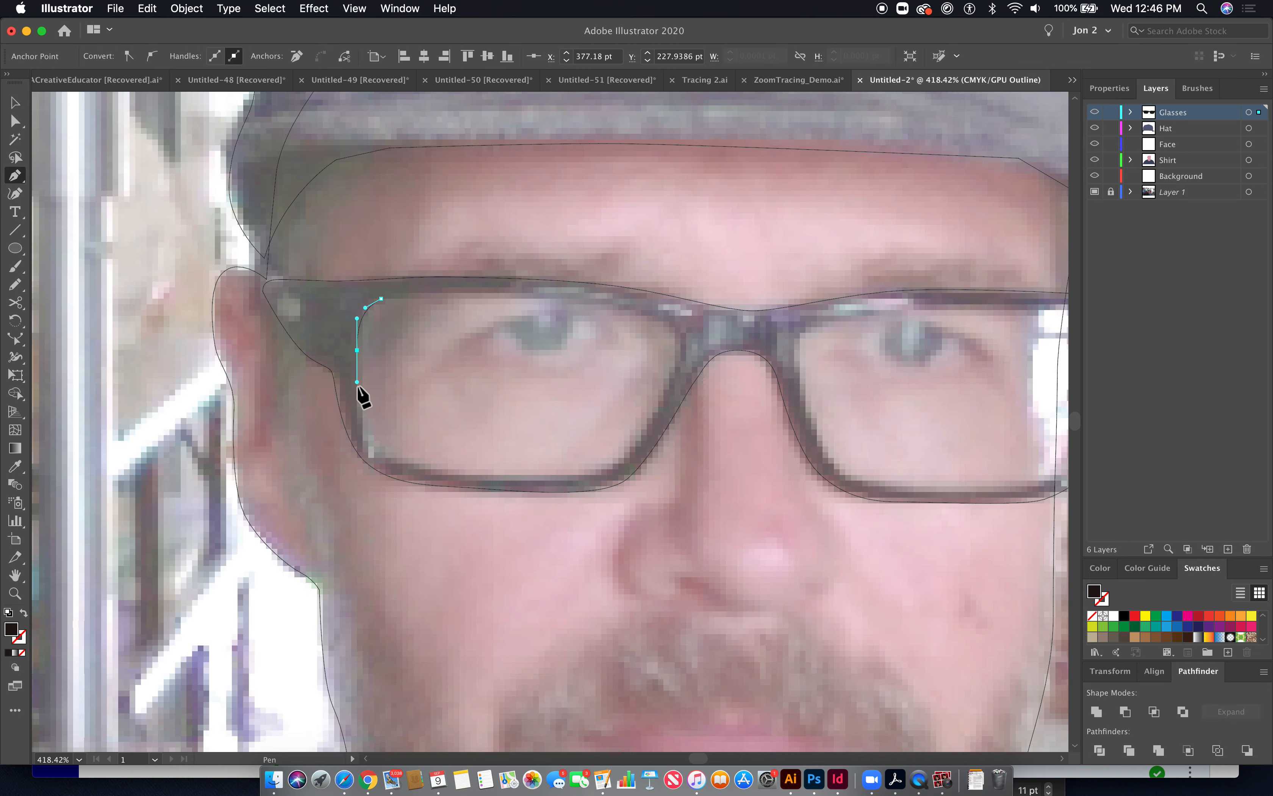
pyautogui.moveTo(374, 448); pyautogui.dragTo(383, 459)
pyautogui.moveTo(510, 477); pyautogui.dragTo(542, 476)
pyautogui.moveTo(631, 452); pyautogui.dragTo(654, 419)
pyautogui.click(676, 368)
pyautogui.moveTo(654, 316); pyautogui.dragTo(623, 307)
pyautogui.moveTo(507, 293); pyautogui.dragTo(364, 319)
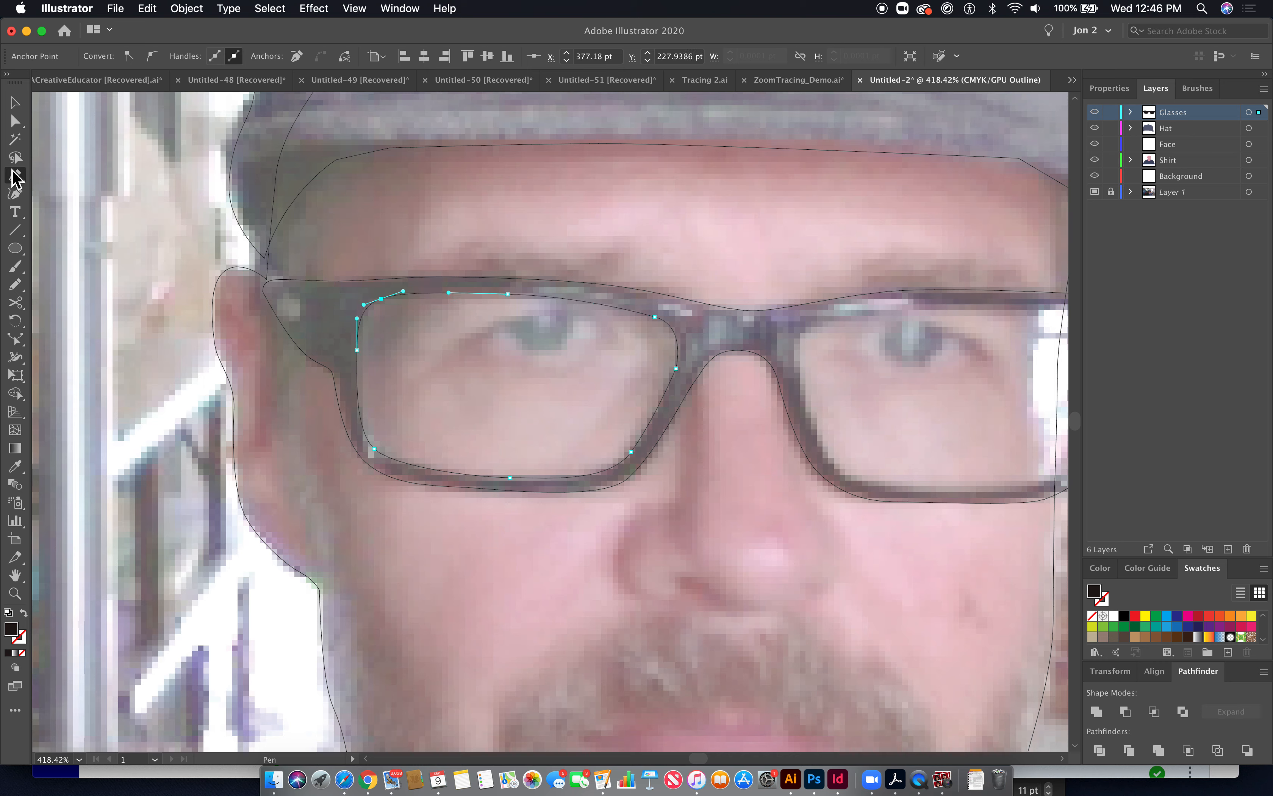
# - Start tracing the right lens opening with the Pen tool, adjusting the anchors along its inner edge by the bridge
pyautogui.moveTo(608, 378); pyautogui.dragTo(391, 353)
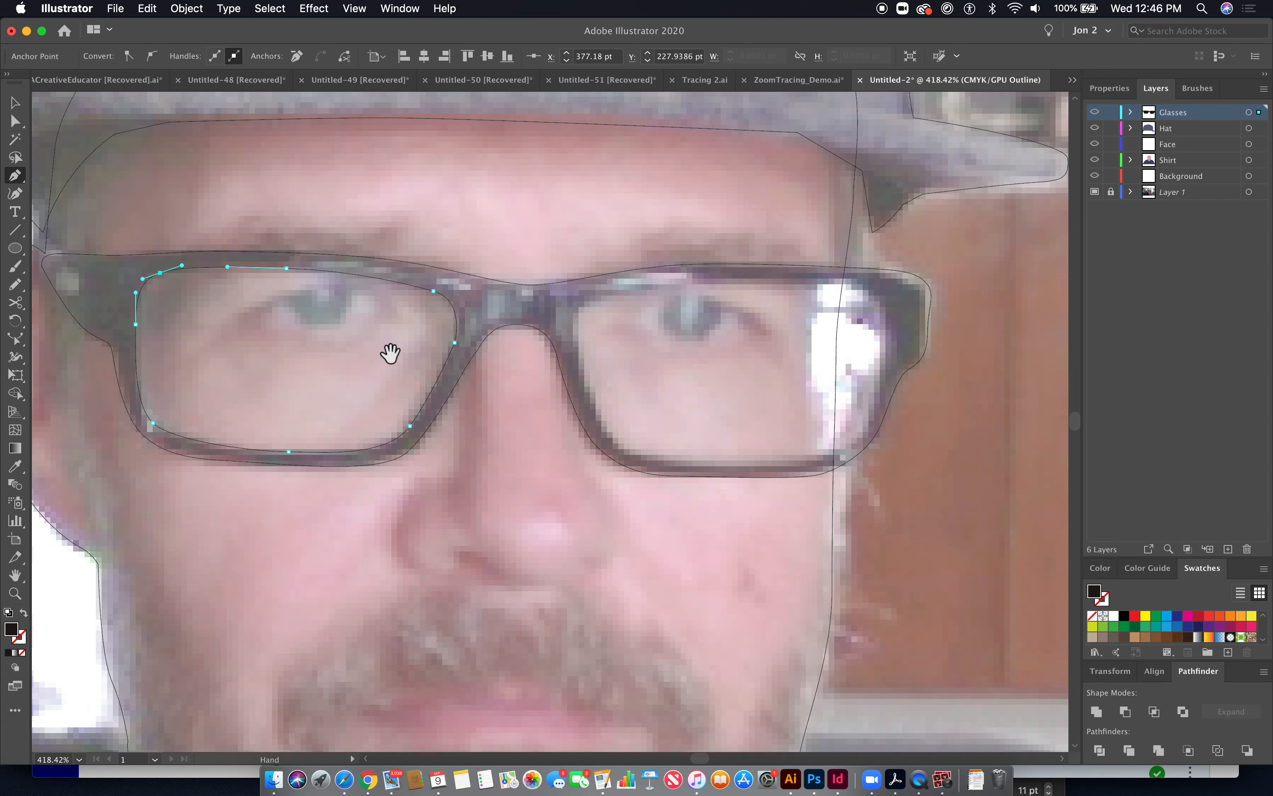
pyautogui.click(613, 296)
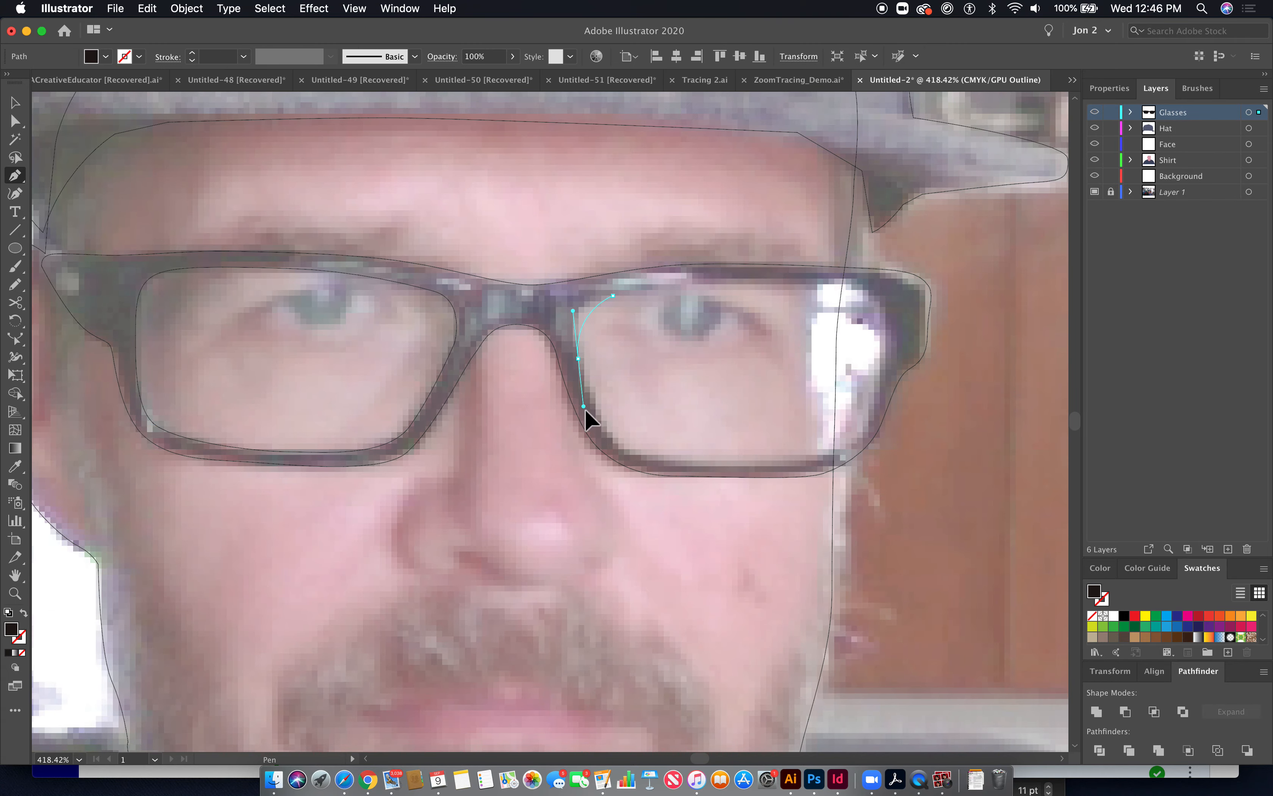
pyautogui.moveTo(593, 418); pyautogui.dragTo(595, 418)
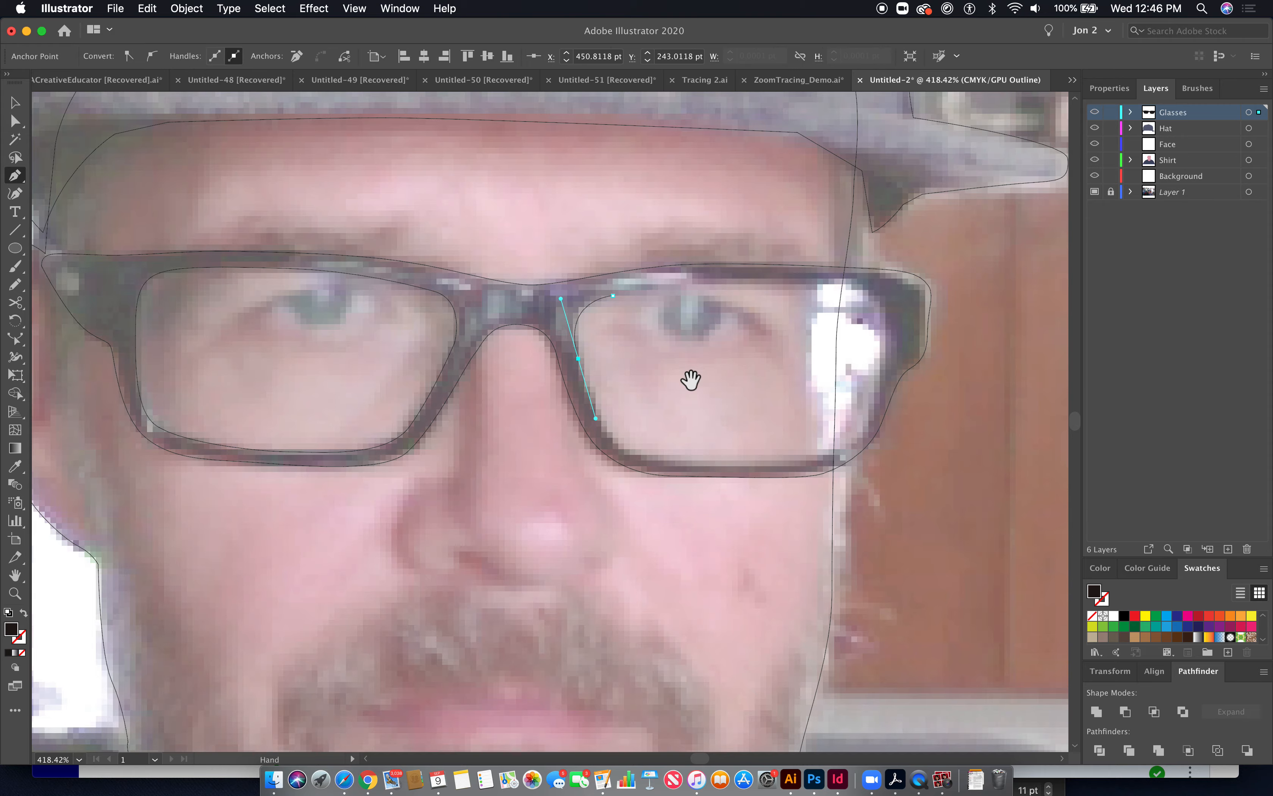
pyautogui.moveTo(538, 313); pyautogui.dragTo(707, 420)
pyautogui.moveTo(771, 505); pyautogui.dragTo(570, 401)
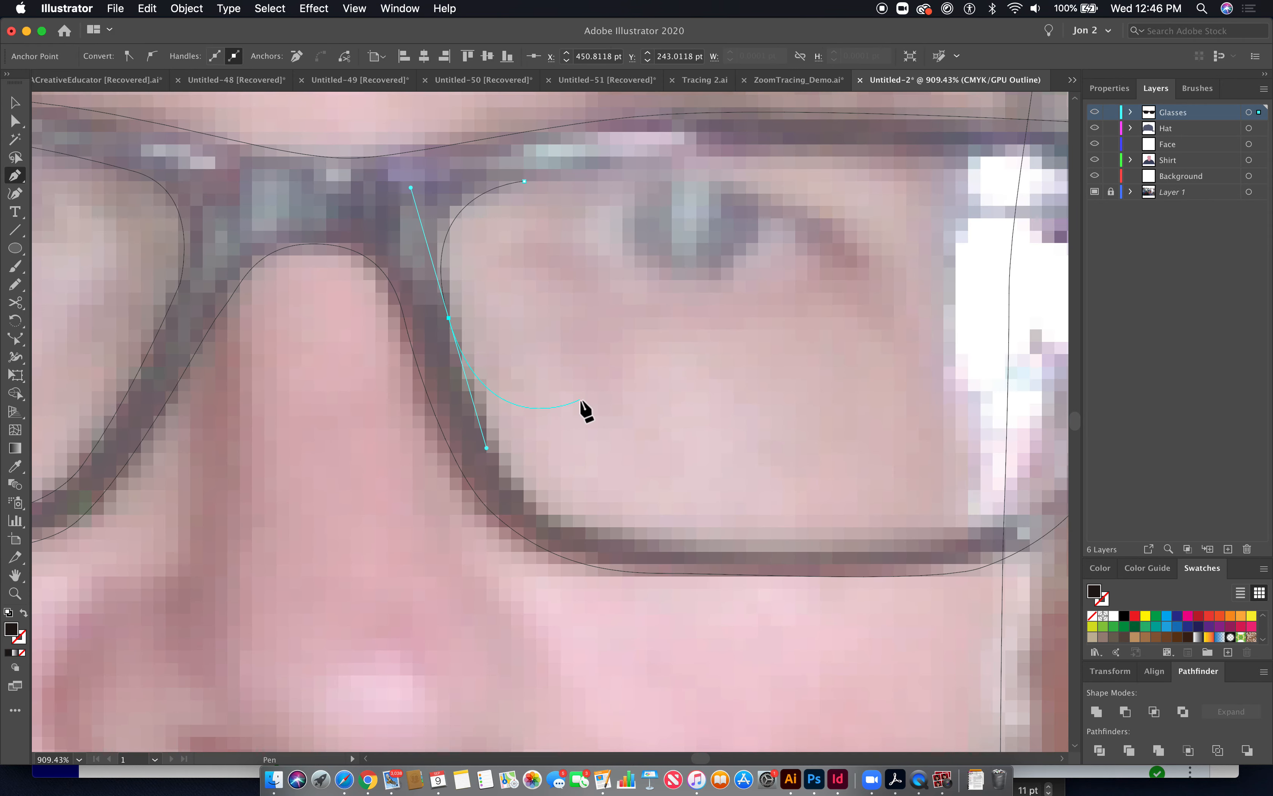
pyautogui.moveTo(450, 319)
pyautogui.mouseDown()
pyautogui.moveTo(467, 322)
pyautogui.moveTo(452, 319)
pyautogui.mouseUp()
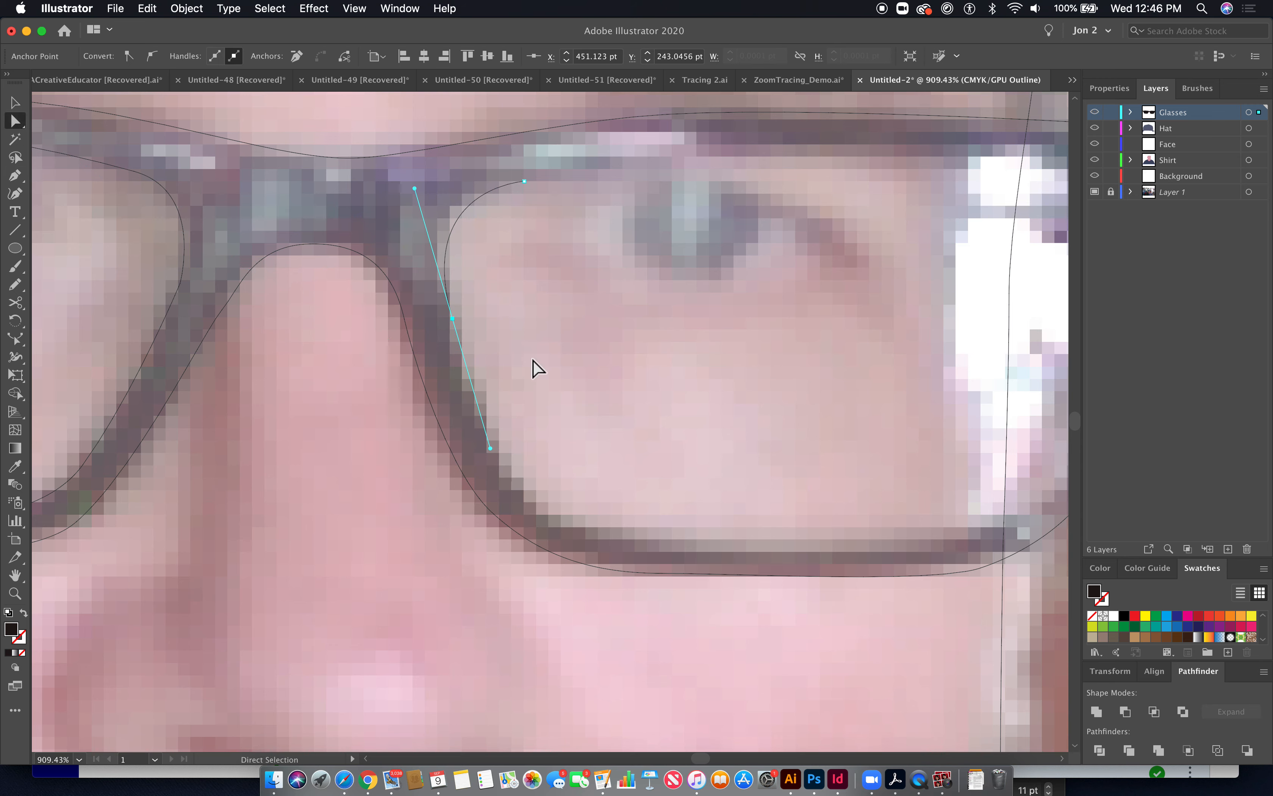
pyautogui.moveTo(453, 322); pyautogui.dragTo(450, 316)
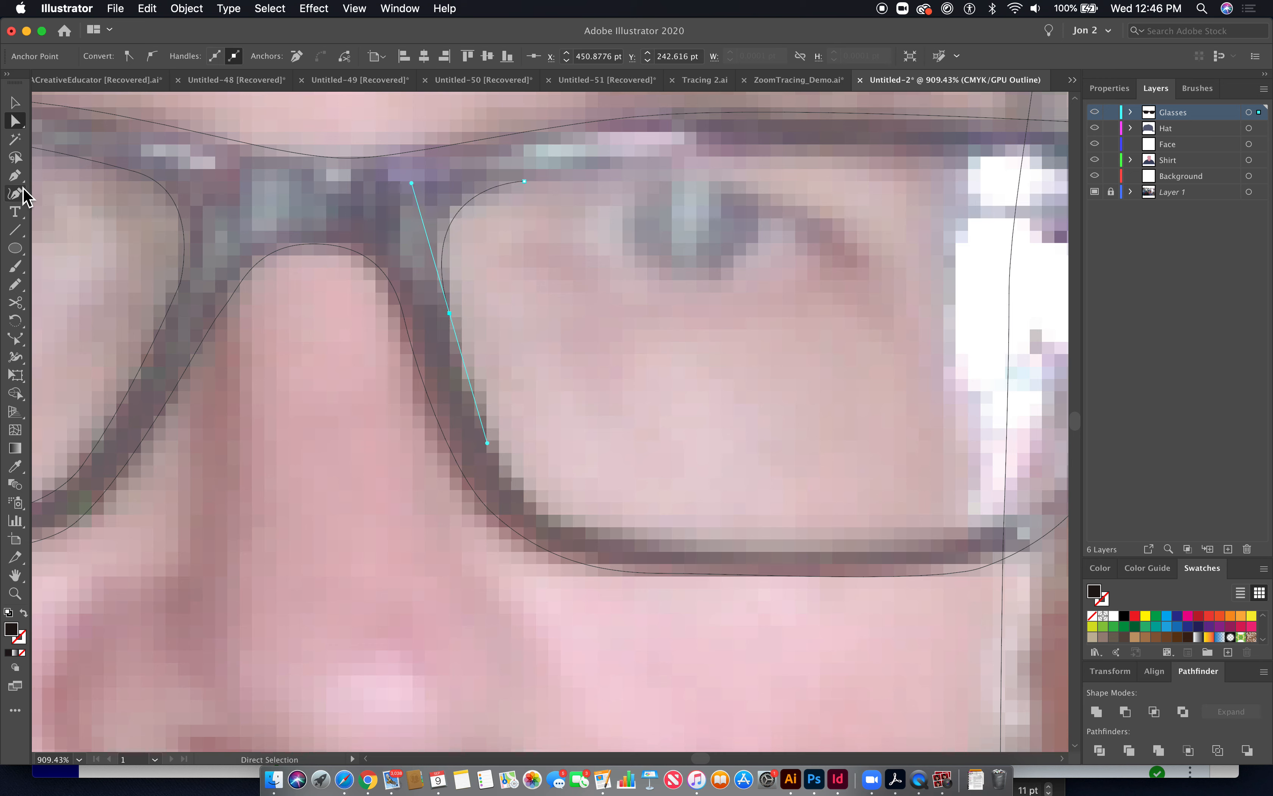
pyautogui.click(15, 176)
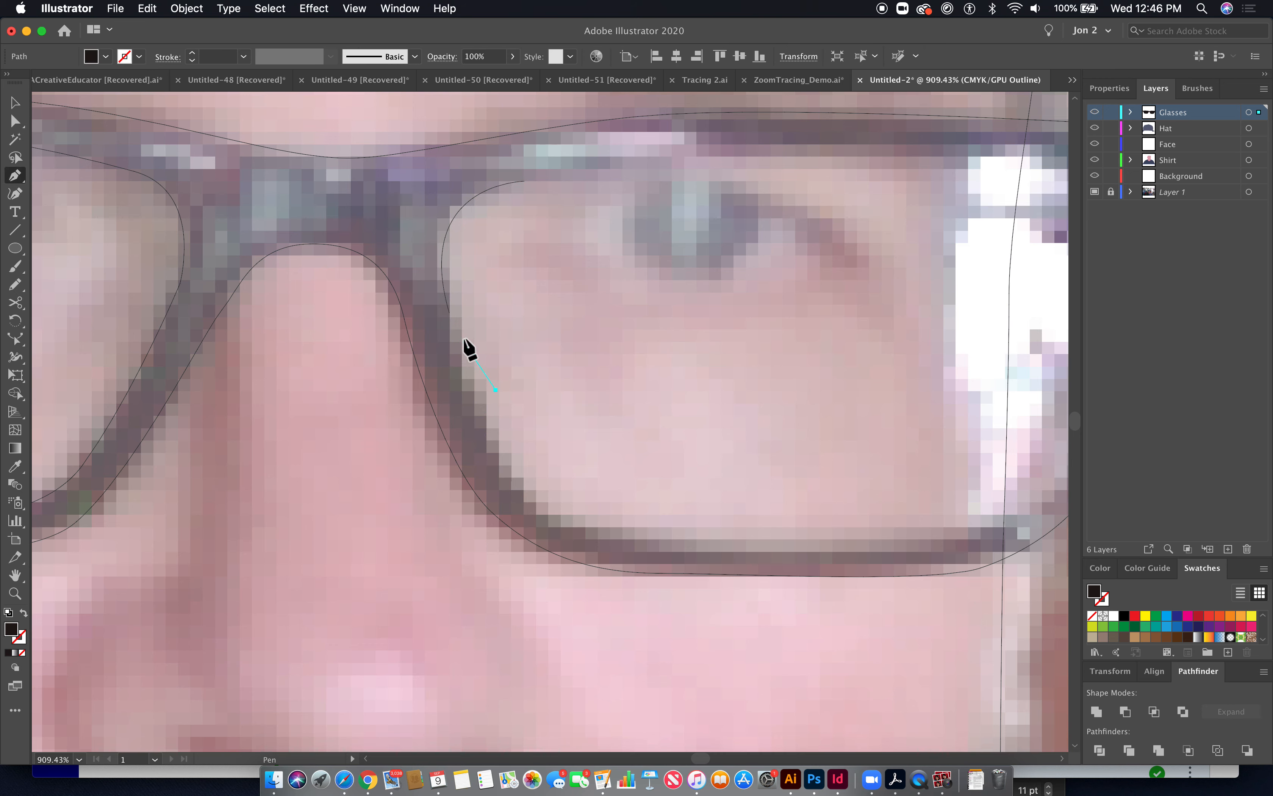
pyautogui.moveTo(448, 313); pyautogui.dragTo(463, 358)
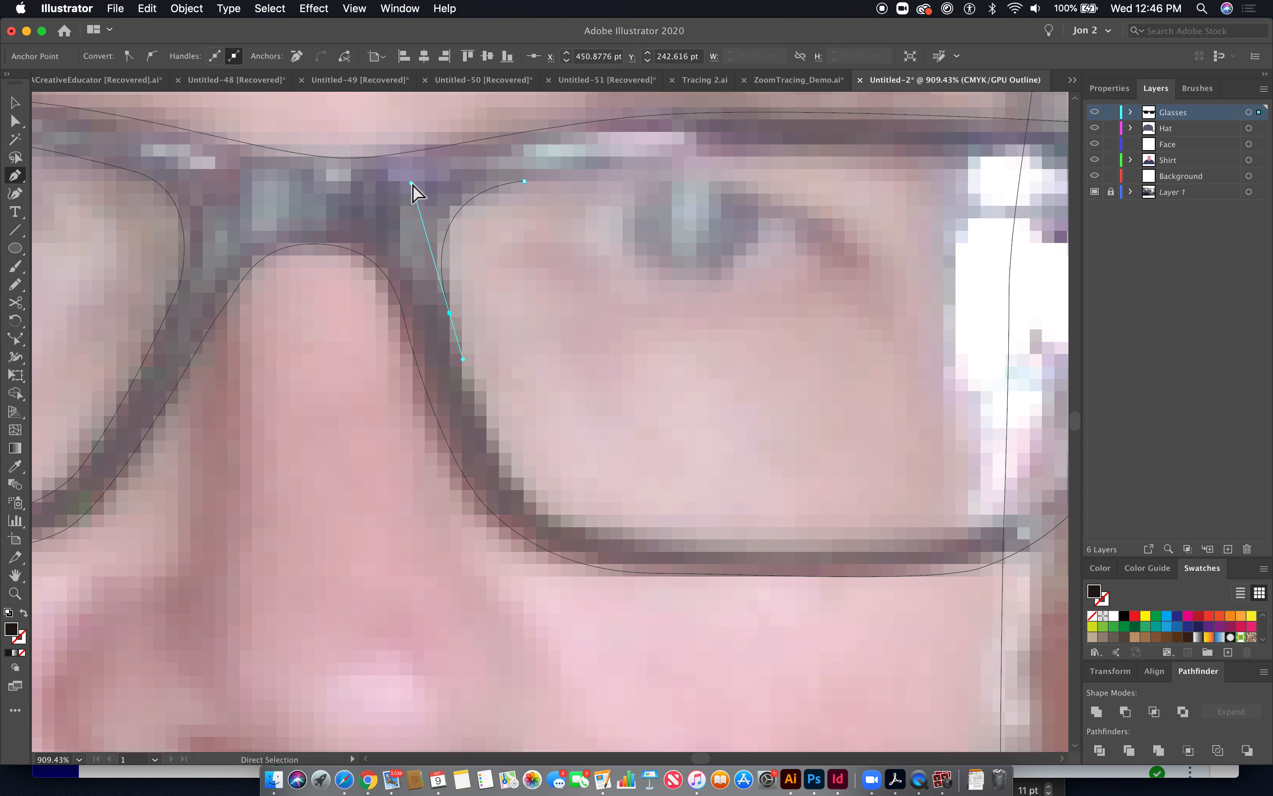
pyautogui.moveTo(412, 187); pyautogui.dragTo(416, 202)
# - Continue the right lens path around its bottom, outer side and top, closing it
pyautogui.moveTo(538, 504); pyautogui.dragTo(590, 545)
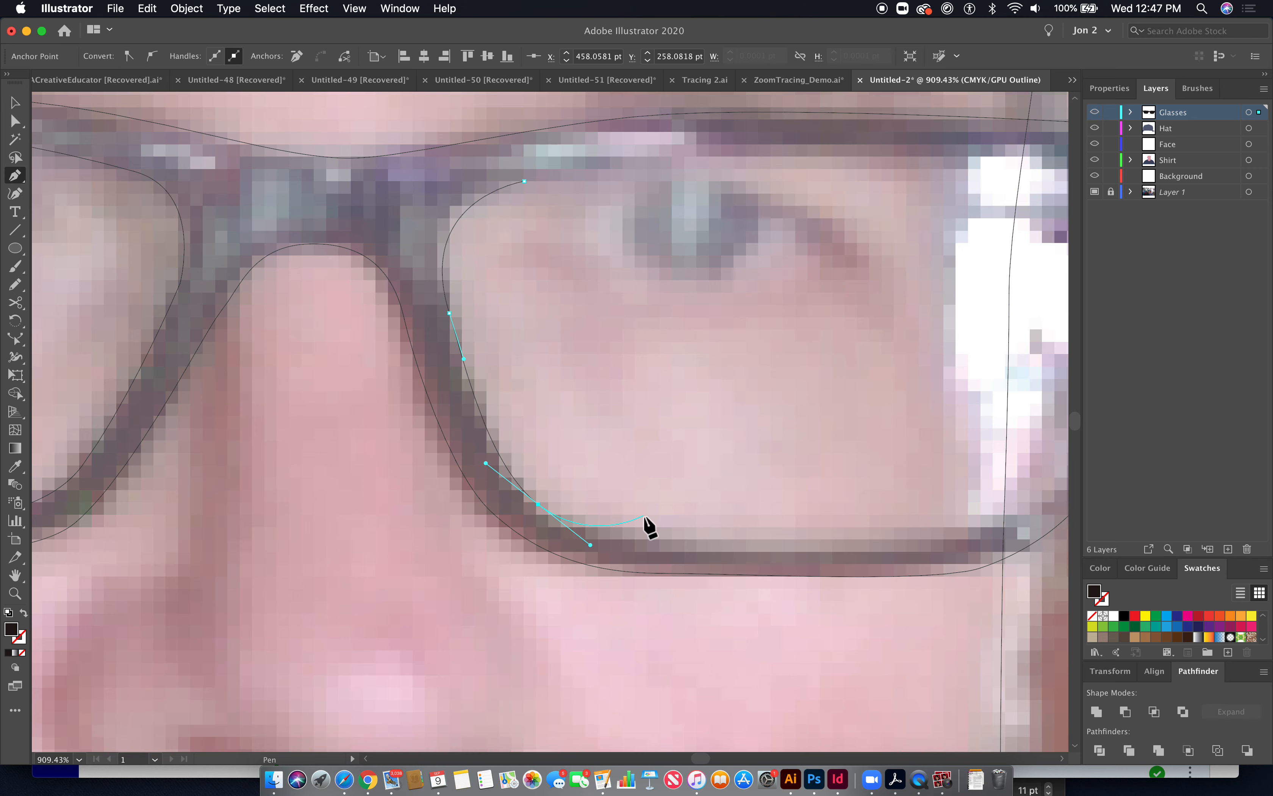
pyautogui.moveTo(758, 543); pyautogui.dragTo(494, 543)
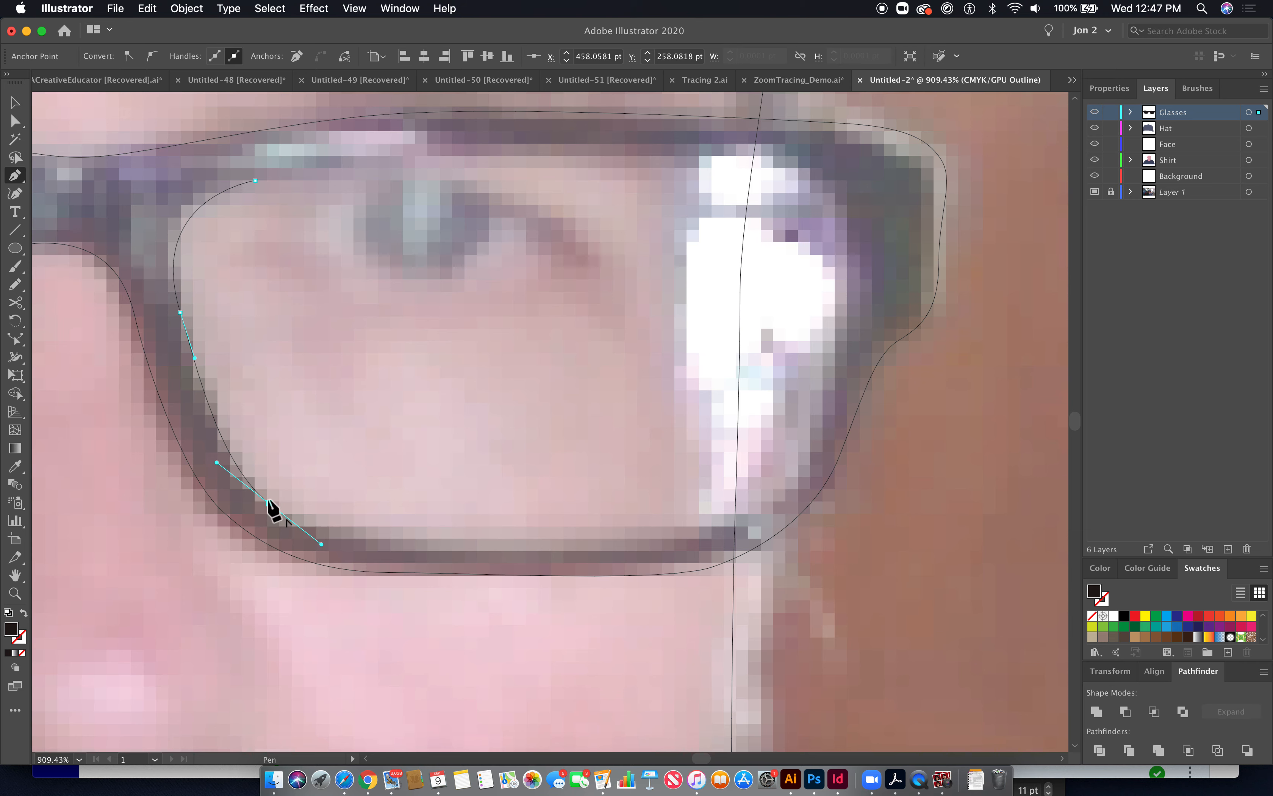
pyautogui.moveTo(701, 526); pyautogui.dragTo(749, 495)
pyautogui.moveTo(803, 431); pyautogui.dragTo(831, 370)
pyautogui.moveTo(850, 228); pyautogui.dragTo(837, 169)
pyautogui.moveTo(708, 150); pyautogui.dragTo(638, 146)
pyautogui.moveTo(256, 180); pyautogui.dragTo(121, 219)
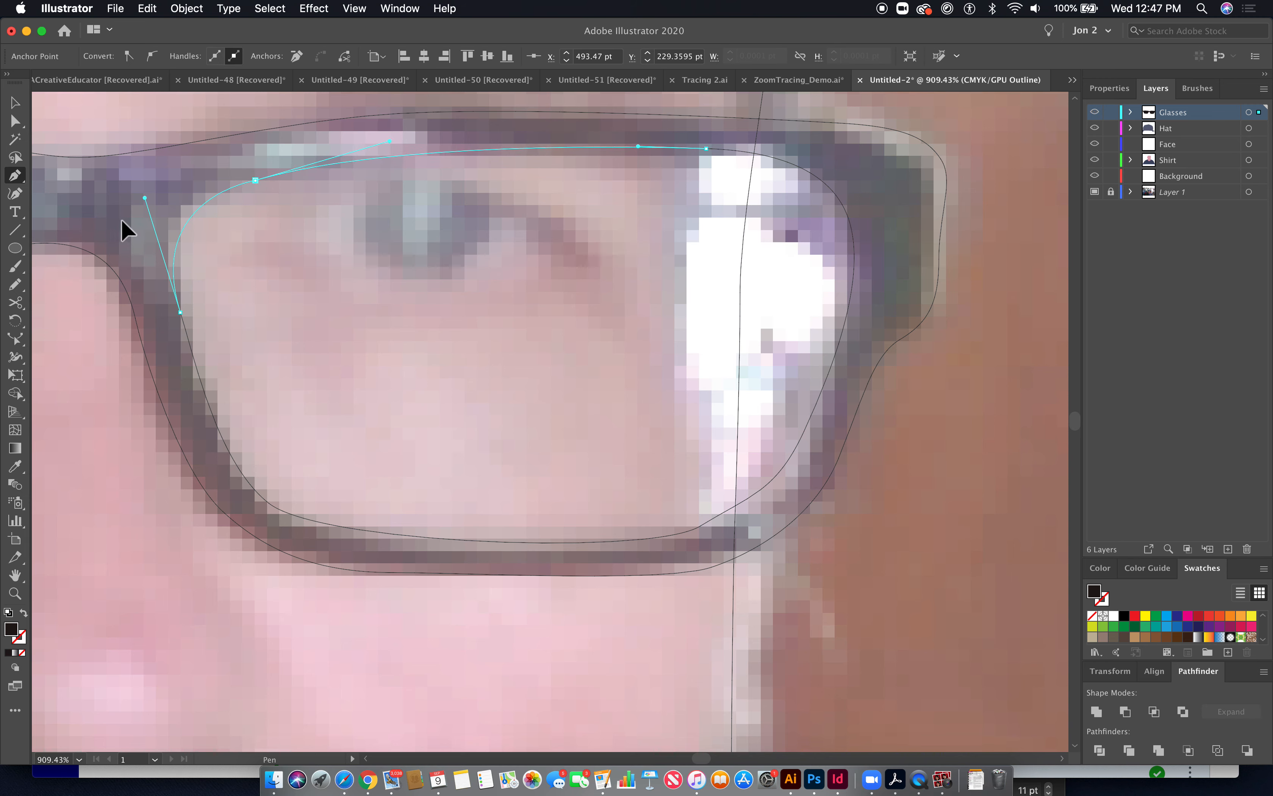
# - Select the glasses frame together with both lens paths using the Group Selection tool
pyautogui.click(16, 126)
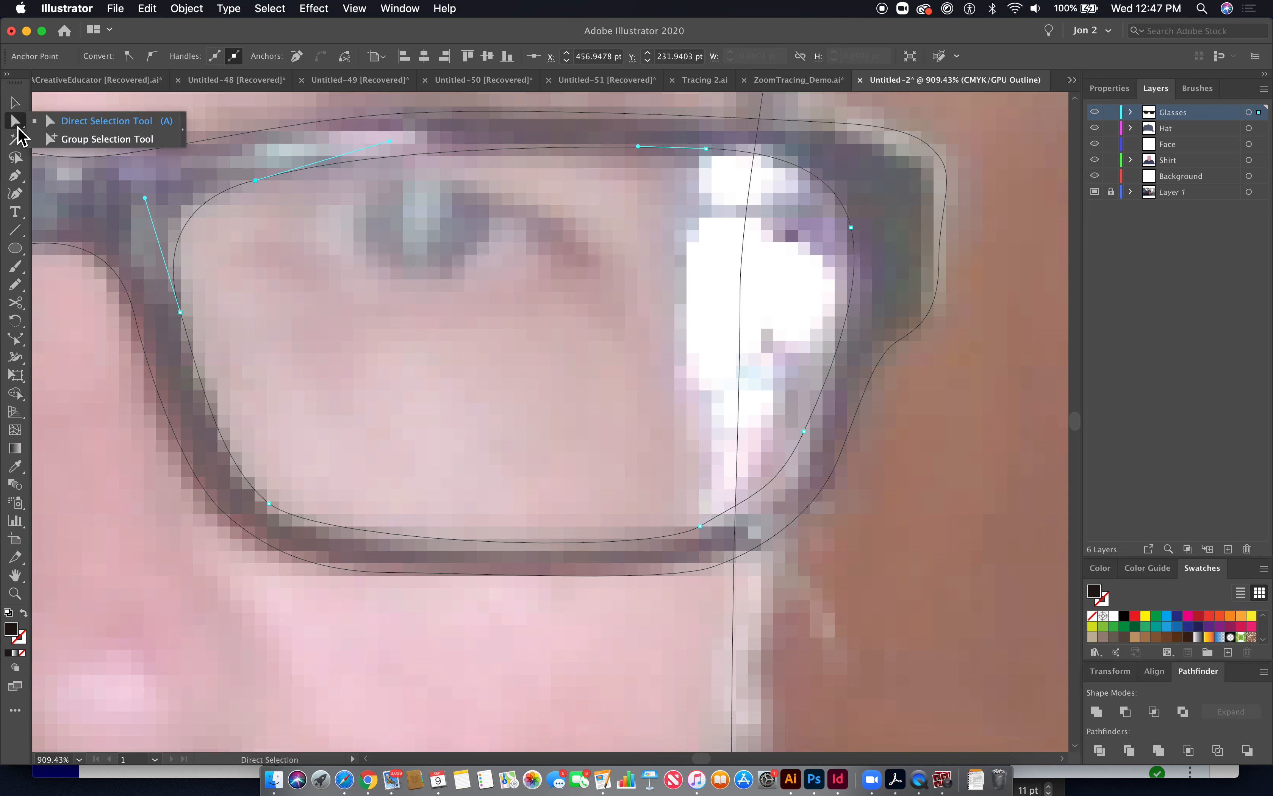
pyautogui.click(86, 145)
pyautogui.press('super+minus')
pyautogui.press('super+minus')
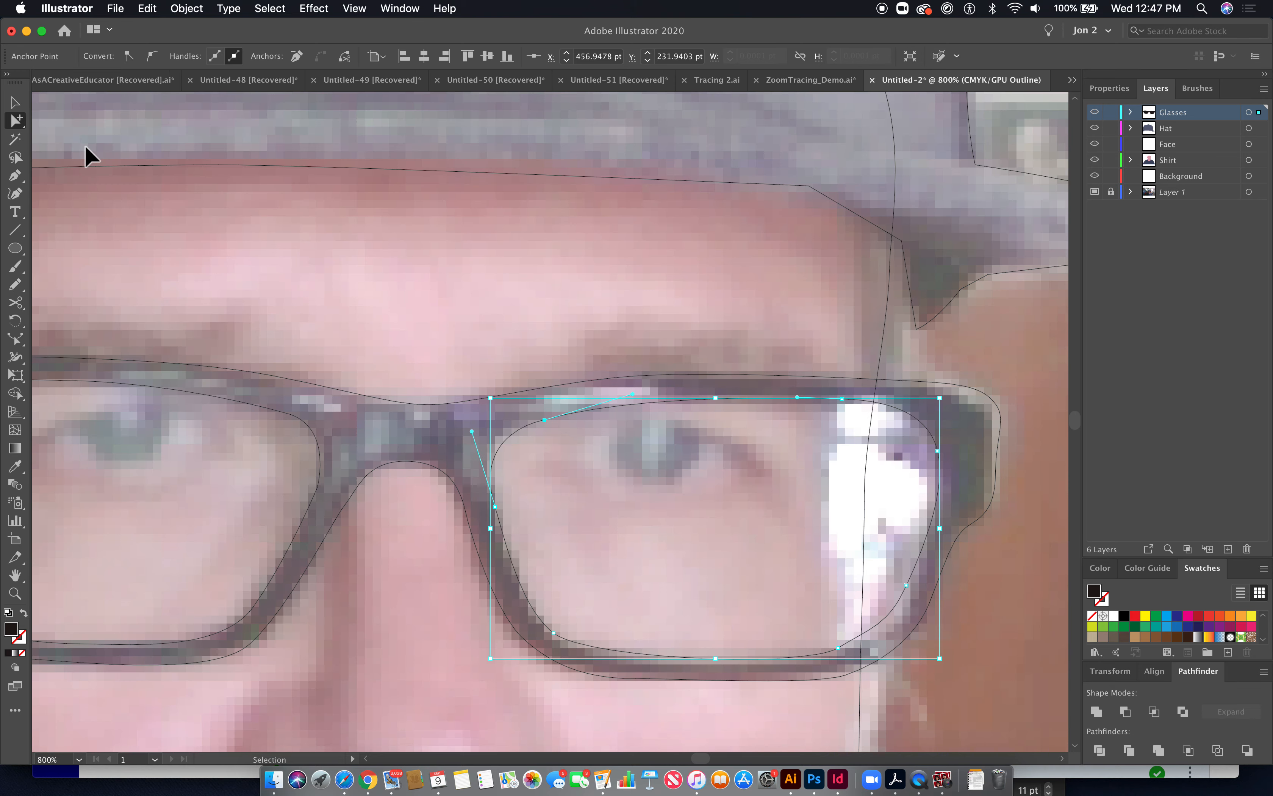
pyautogui.press('super+minus')
pyautogui.press('super+minus')
pyautogui.press('super+minus')
pyautogui.moveTo(530, 535); pyautogui.dragTo(413, 396)
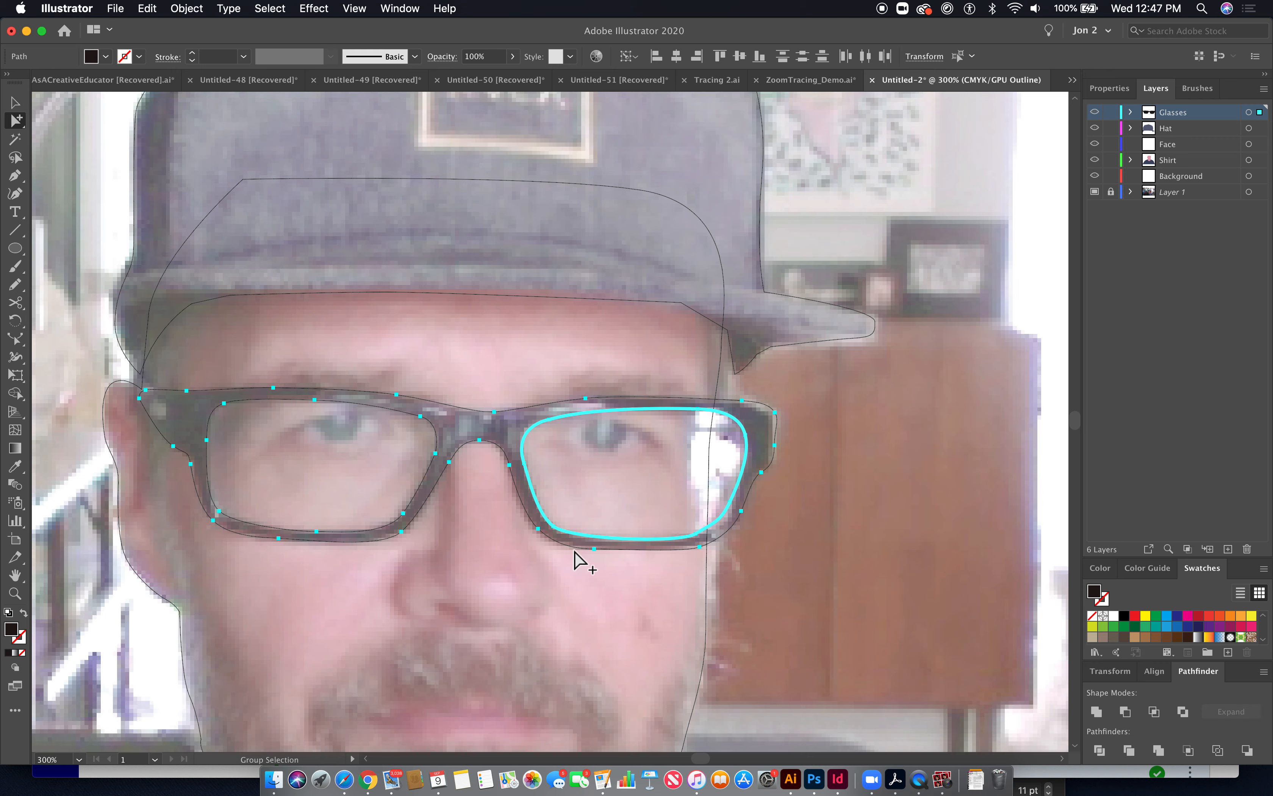
pyautogui.press('super')
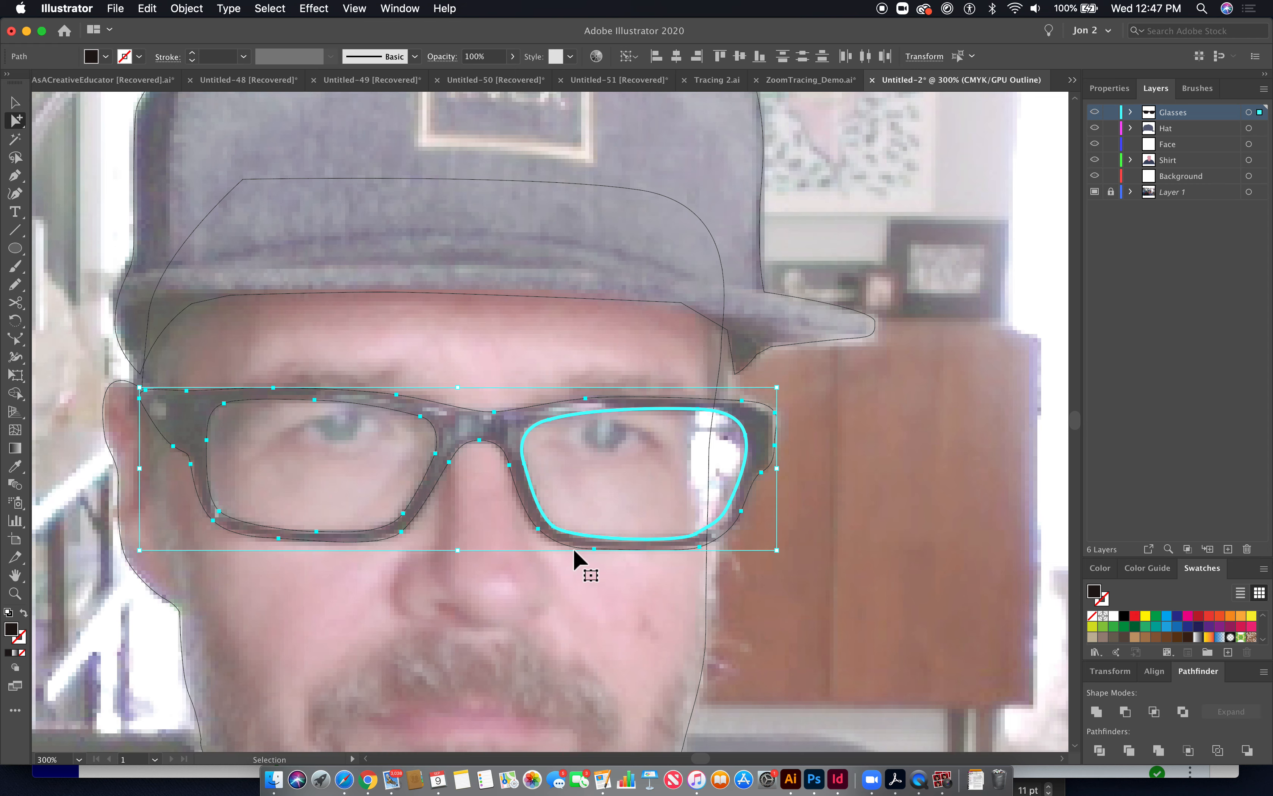
pyautogui.press('super+y')
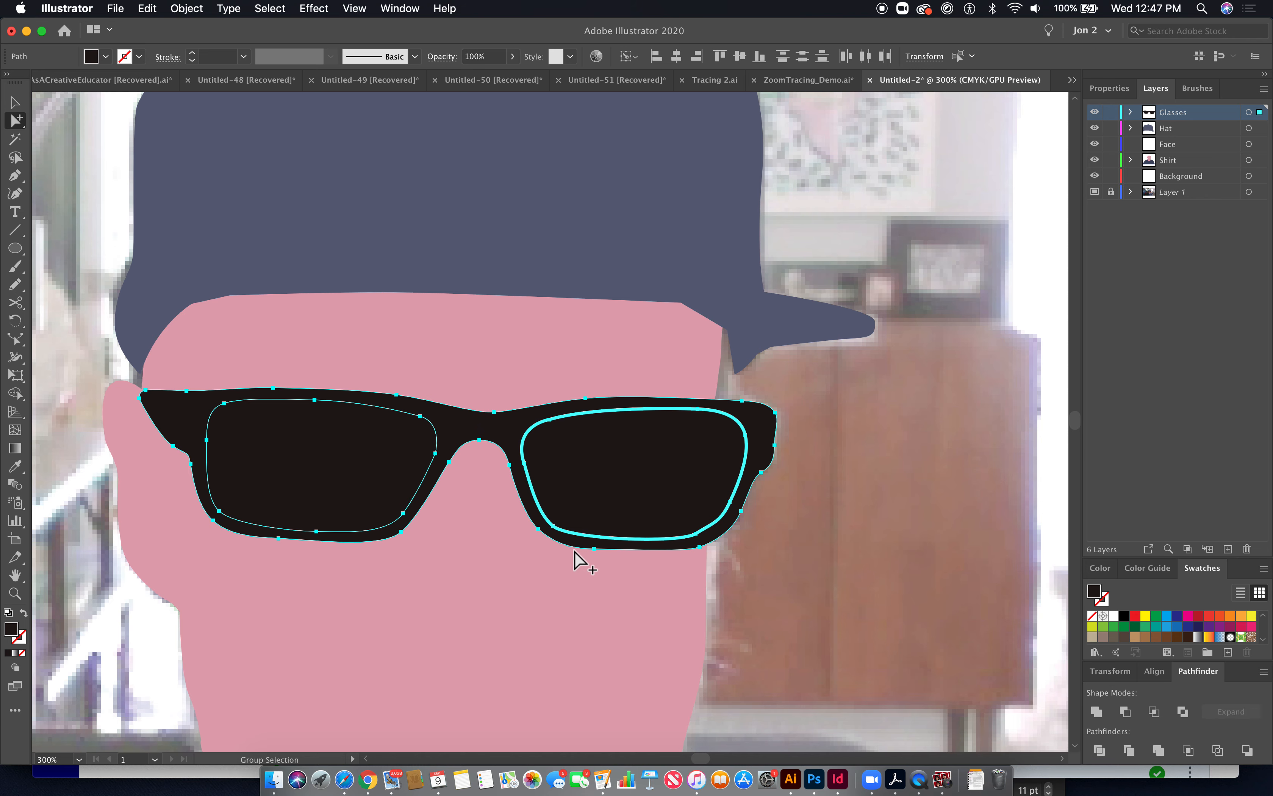
# - Try making a compound path from the selected frame and lens shapes
pyautogui.click(198, 9)
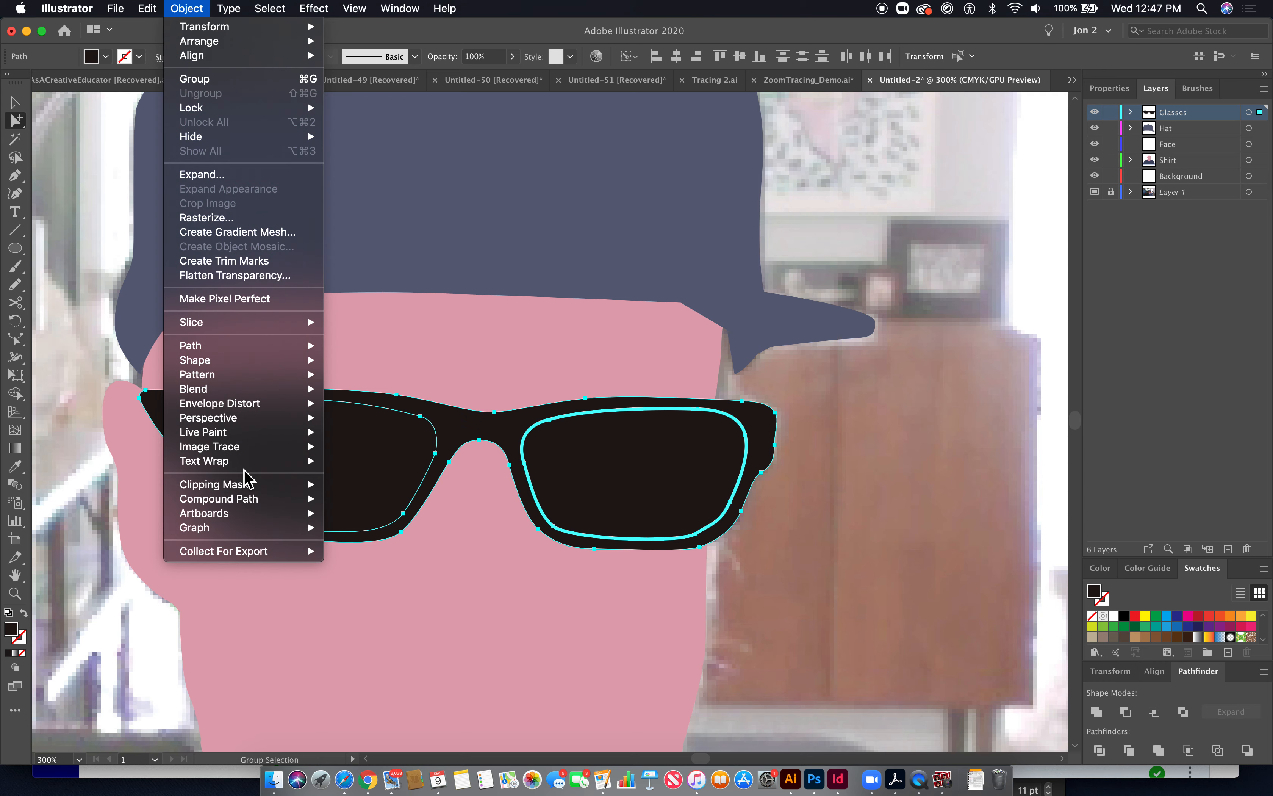
pyautogui.moveTo(240, 501)
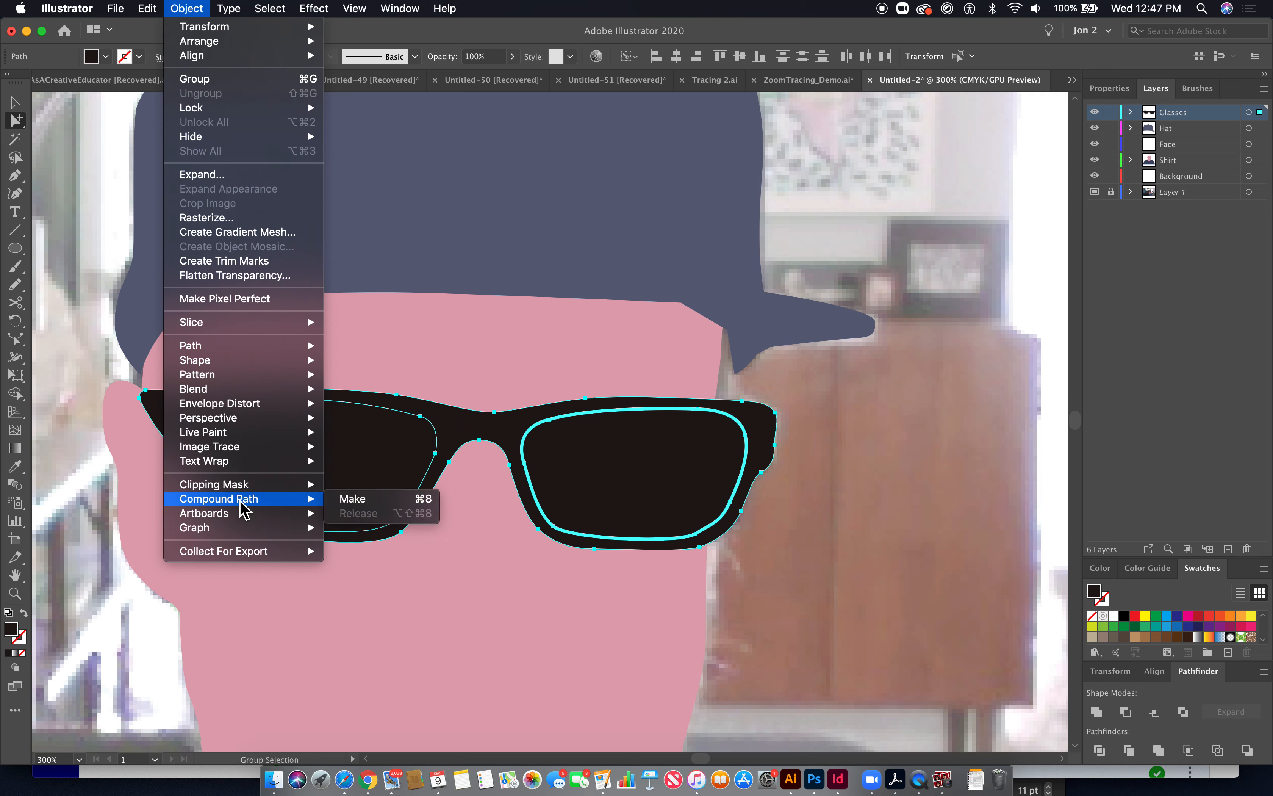
pyautogui.click(396, 504)
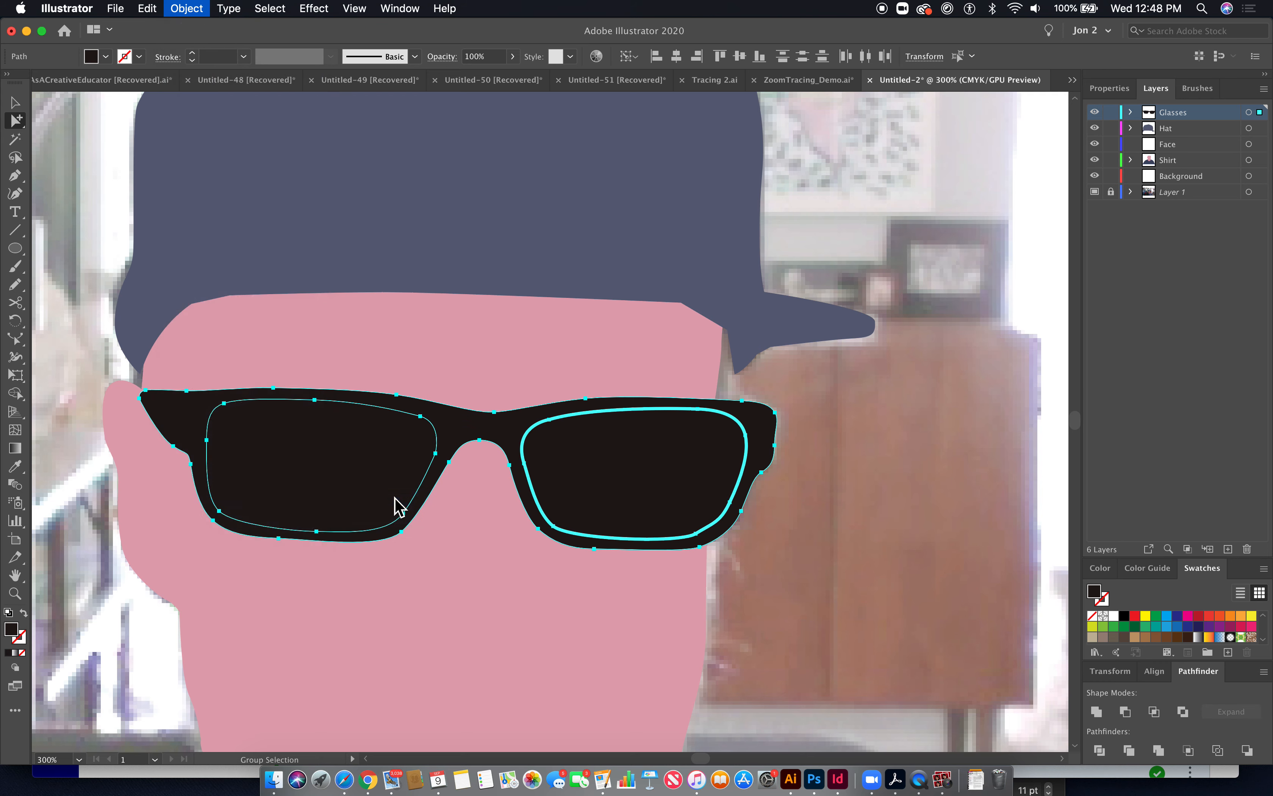
pyautogui.press('super+z')
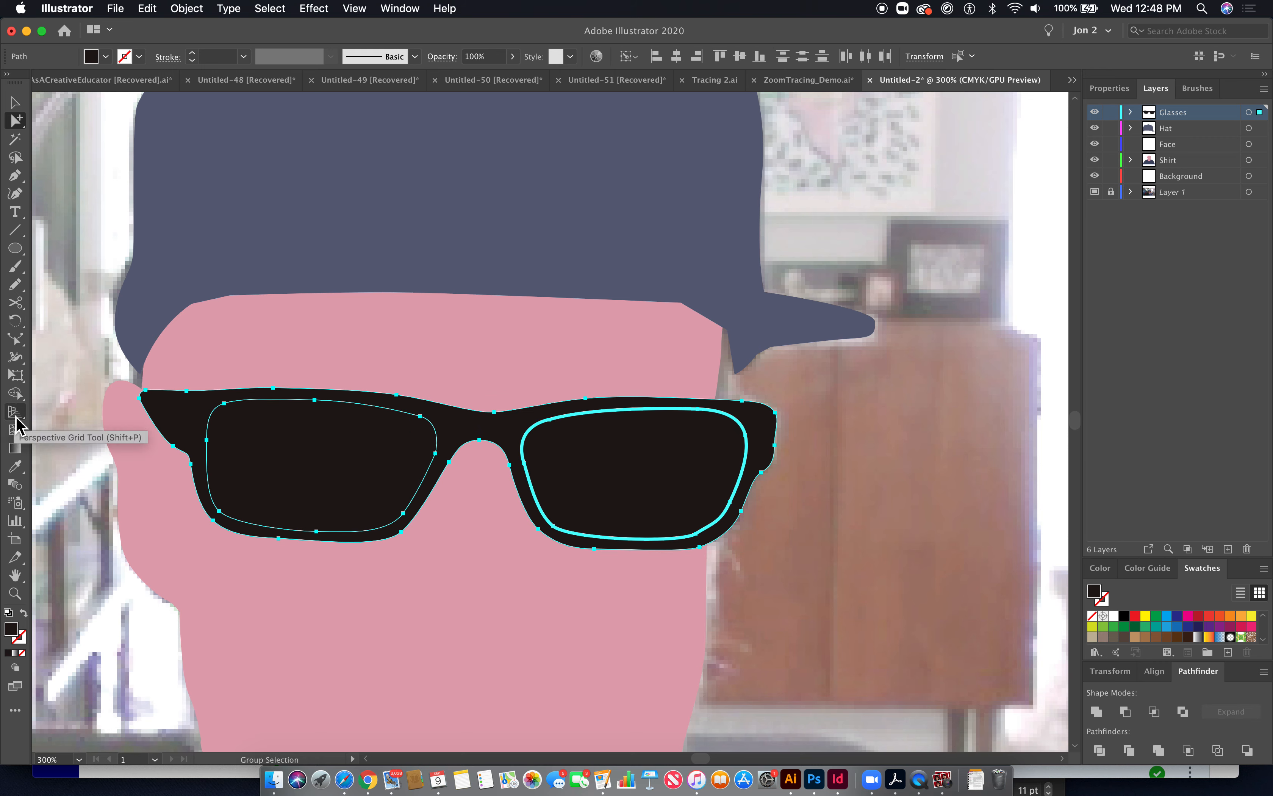
pyautogui.press('shift+super+z')
pyautogui.press('super+z')
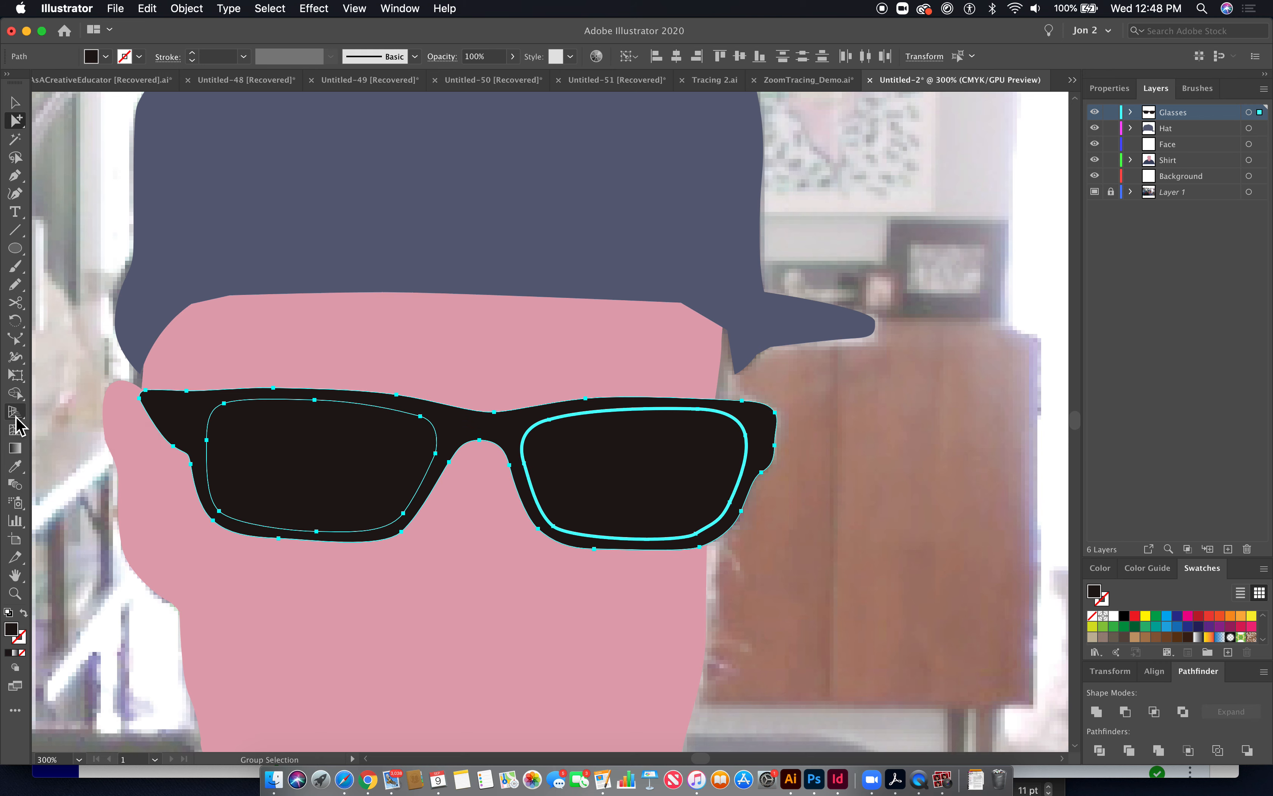
# - Try removing the lens areas from the frame with the Shape Builder tool
pyautogui.click(16, 393)
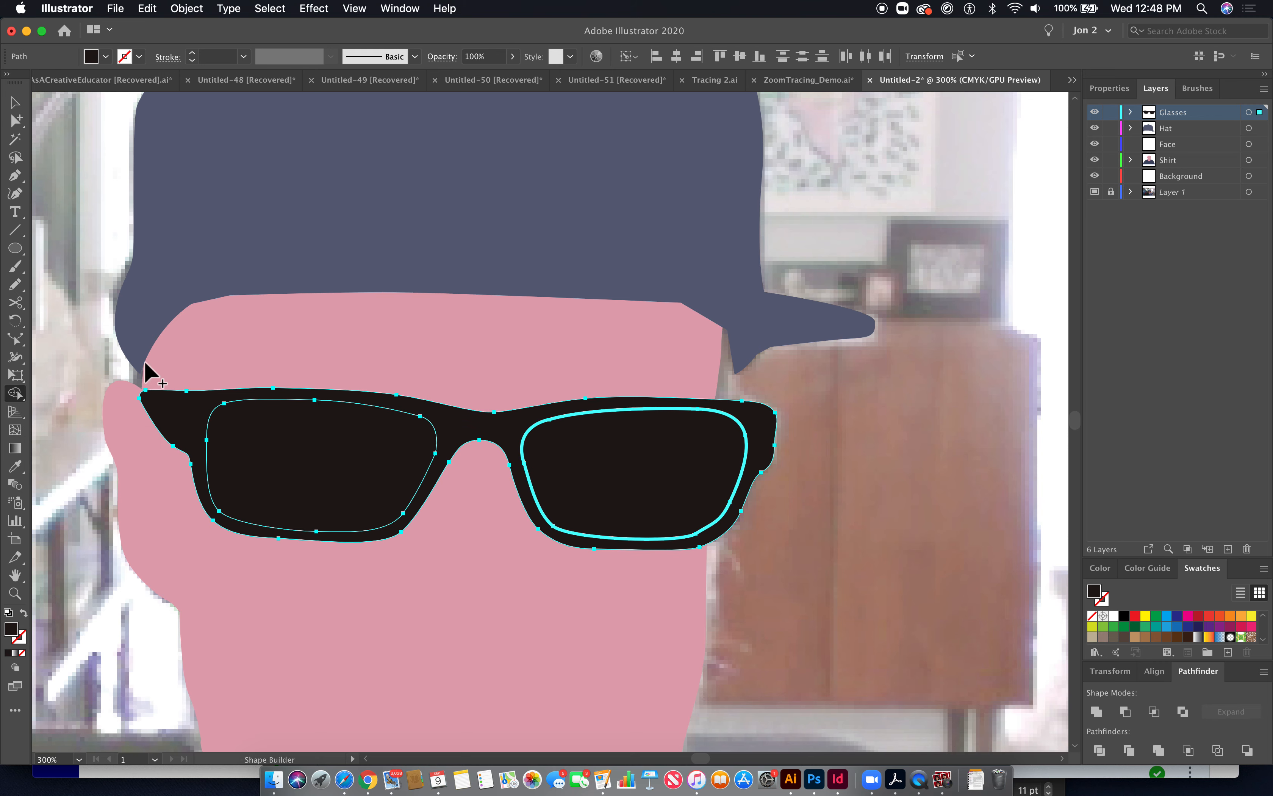
pyautogui.keyDown('alt'); pyautogui.click(375, 497); pyautogui.keyUp('alt')
pyautogui.keyDown('alt'); pyautogui.click(611, 489); pyautogui.keyUp('alt')
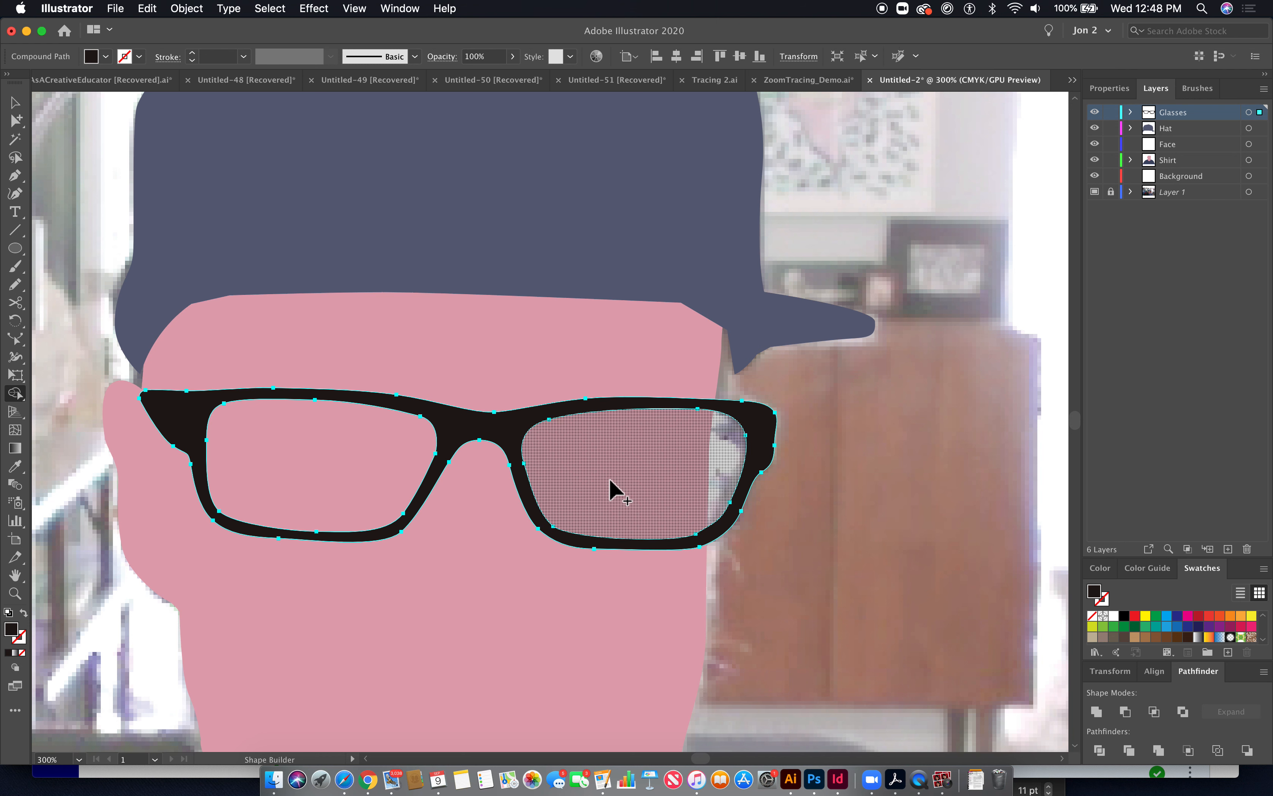
pyautogui.press('super+z')
pyautogui.press('super+z')
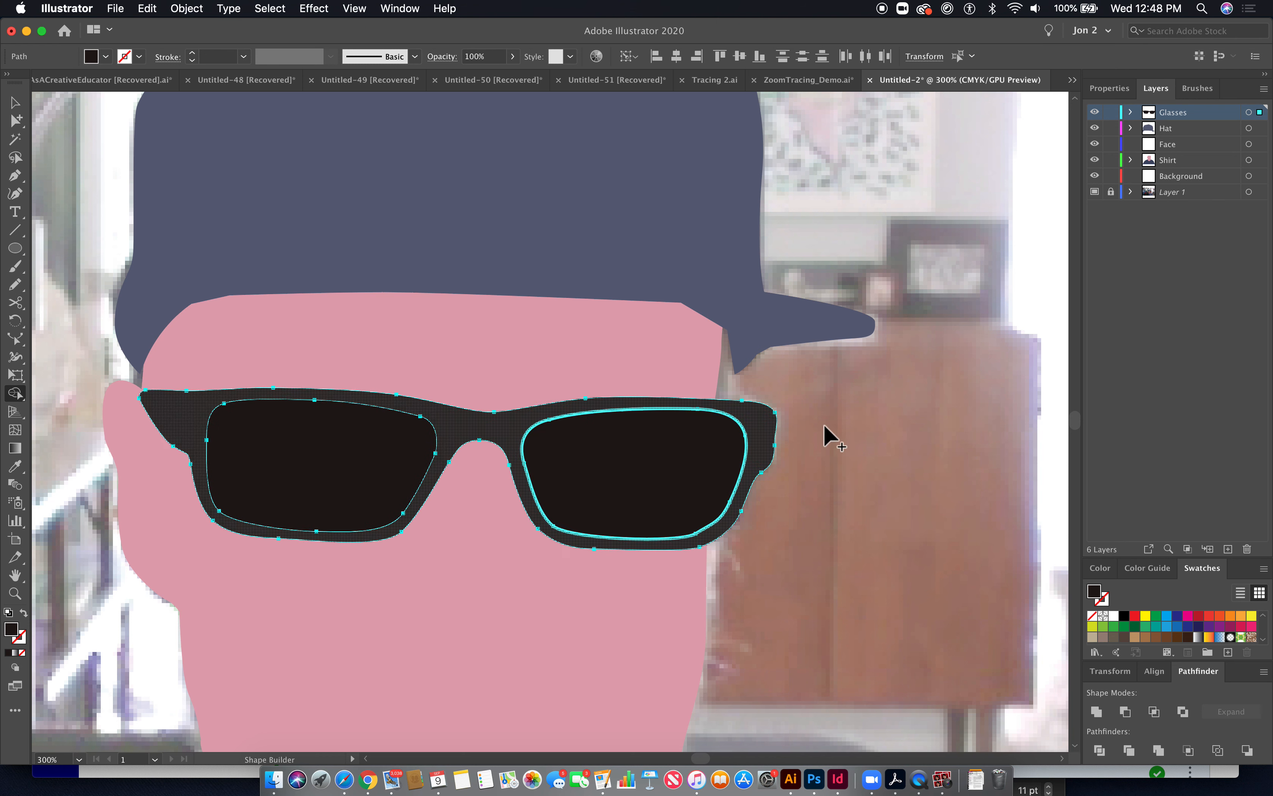
# - Subtract both lens shapes from the glasses frame with Minus Front, then deselect
pyautogui.click(1125, 716)
pyautogui.keyDown('super'); pyautogui.click(898, 549); pyautogui.keyUp('super')
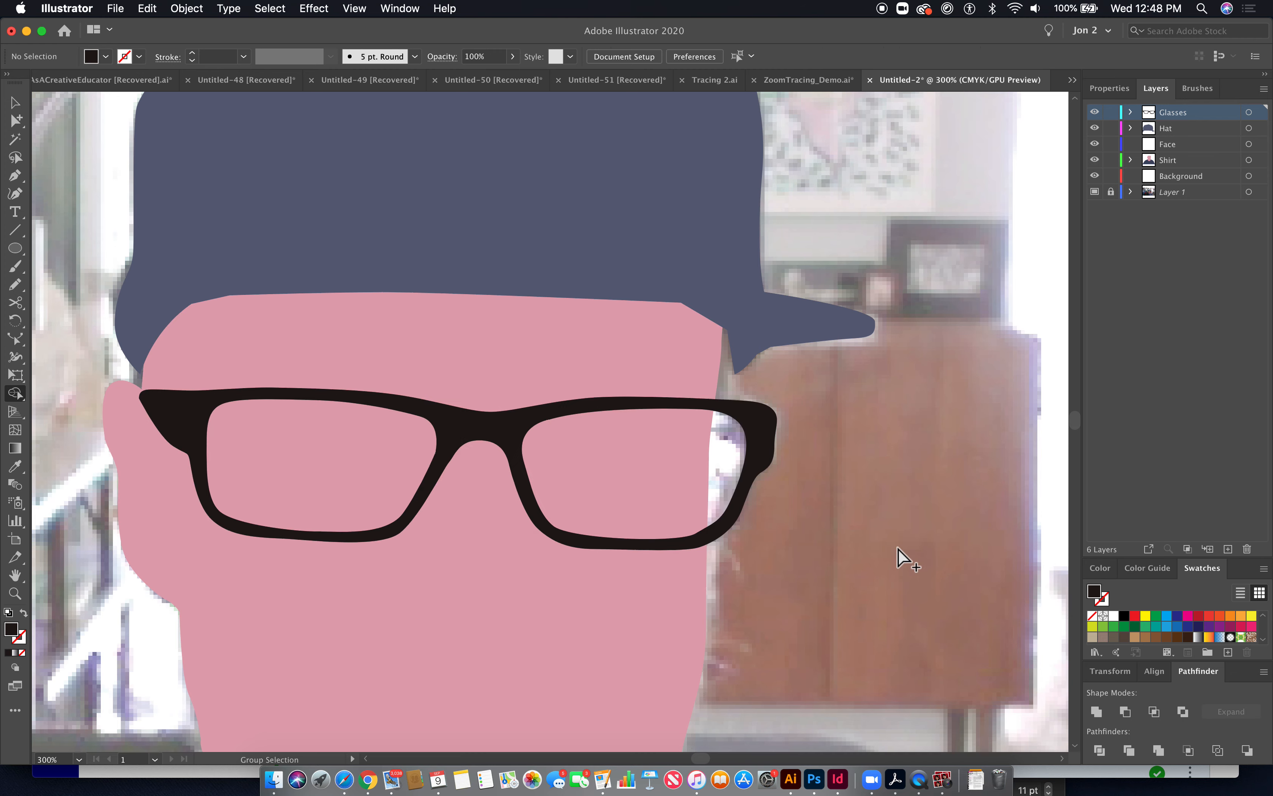
# - Add a new sublayer inside the Glasses layer and name it Glasses detail
pyautogui.press('super+minus')
pyautogui.press('super+minus')
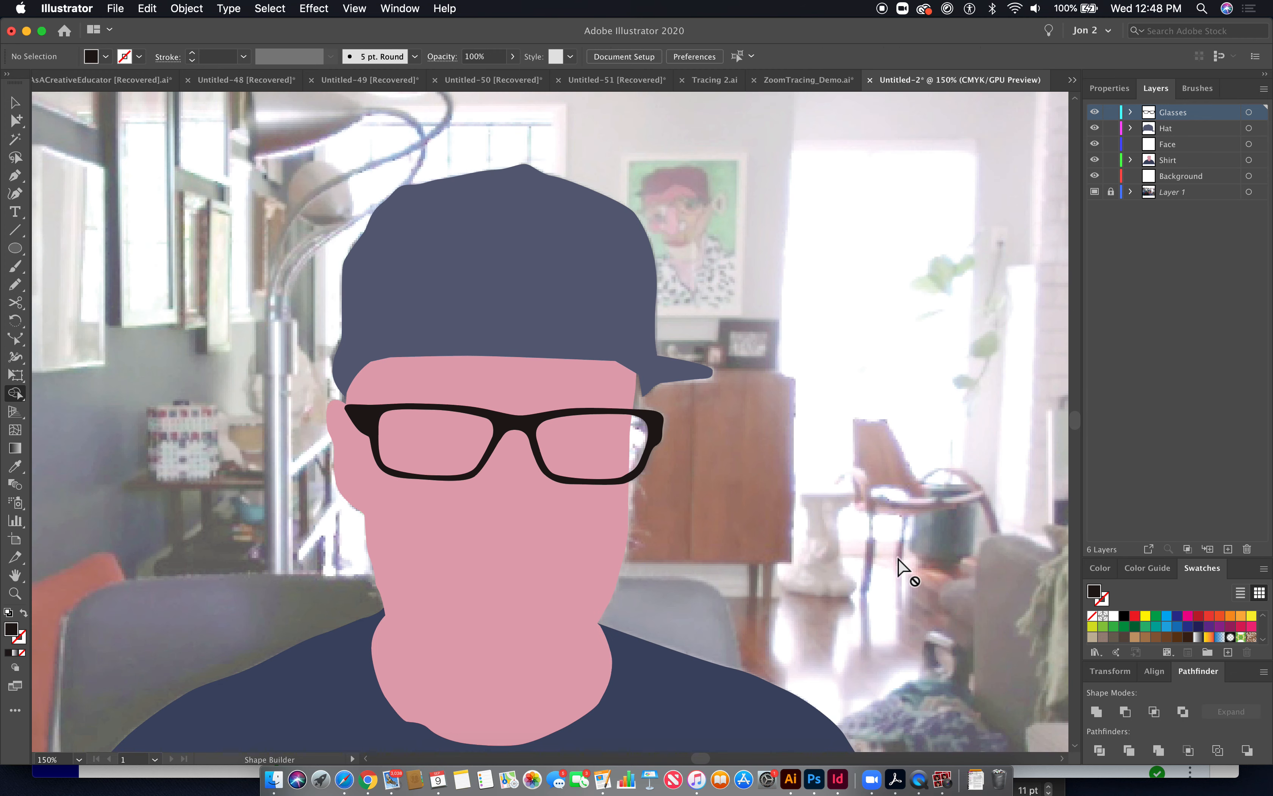
pyautogui.press('super+t')
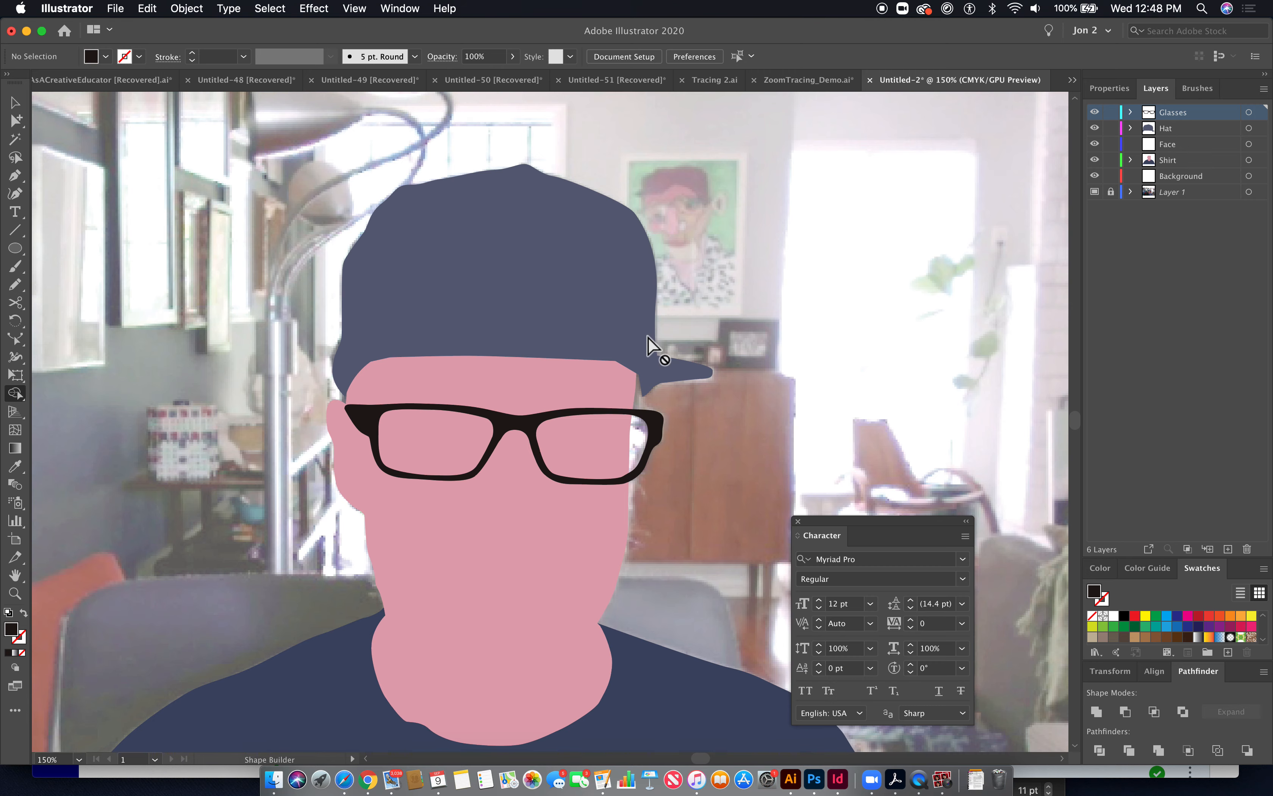
pyautogui.press('super+y')
pyautogui.moveTo(441, 376); pyautogui.dragTo(395, 408)
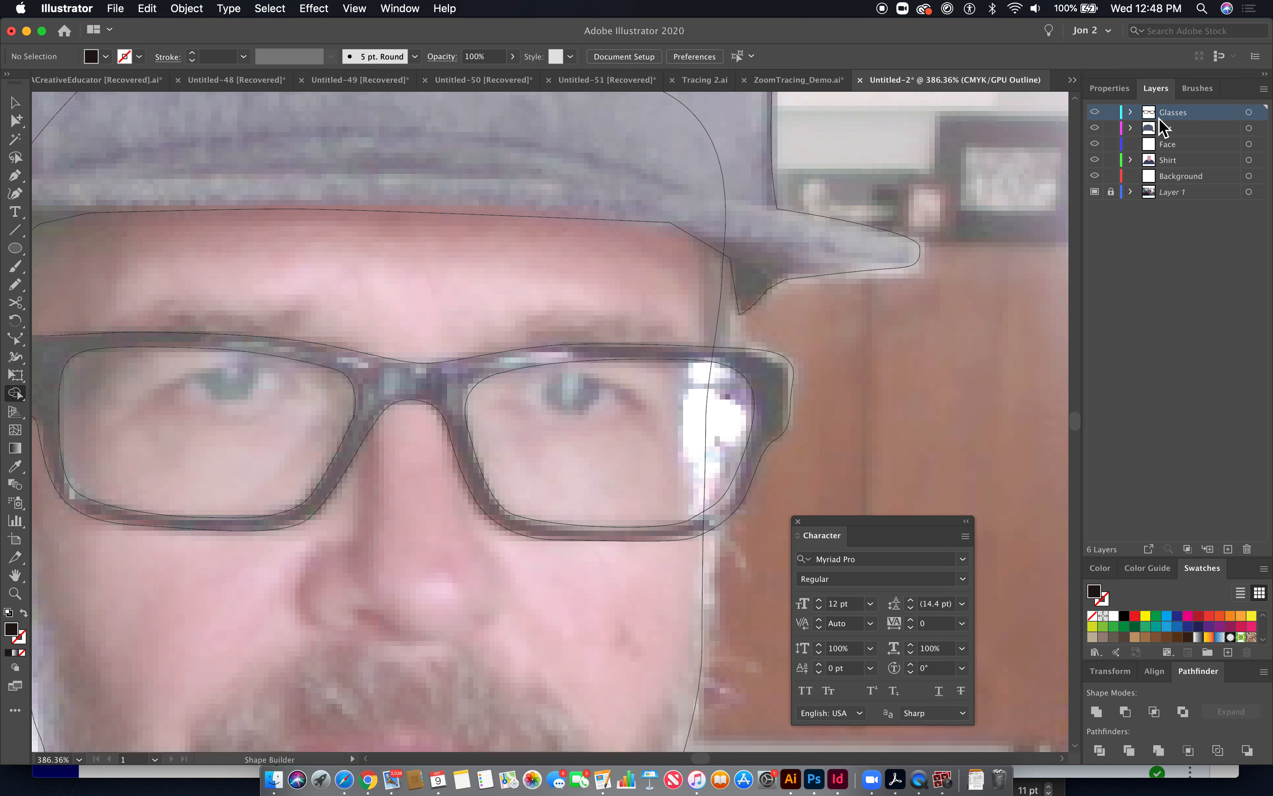
pyautogui.click(1207, 549)
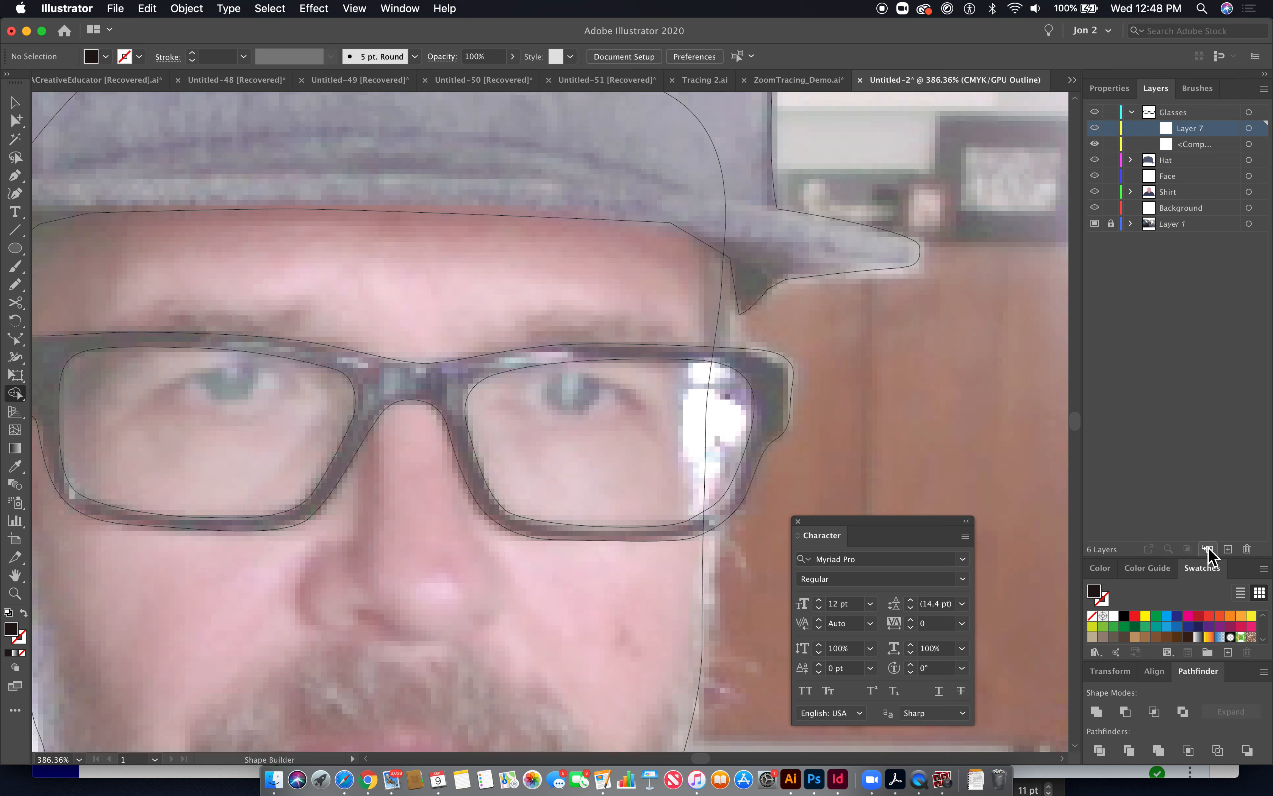
pyautogui.doubleClick(1172, 133)
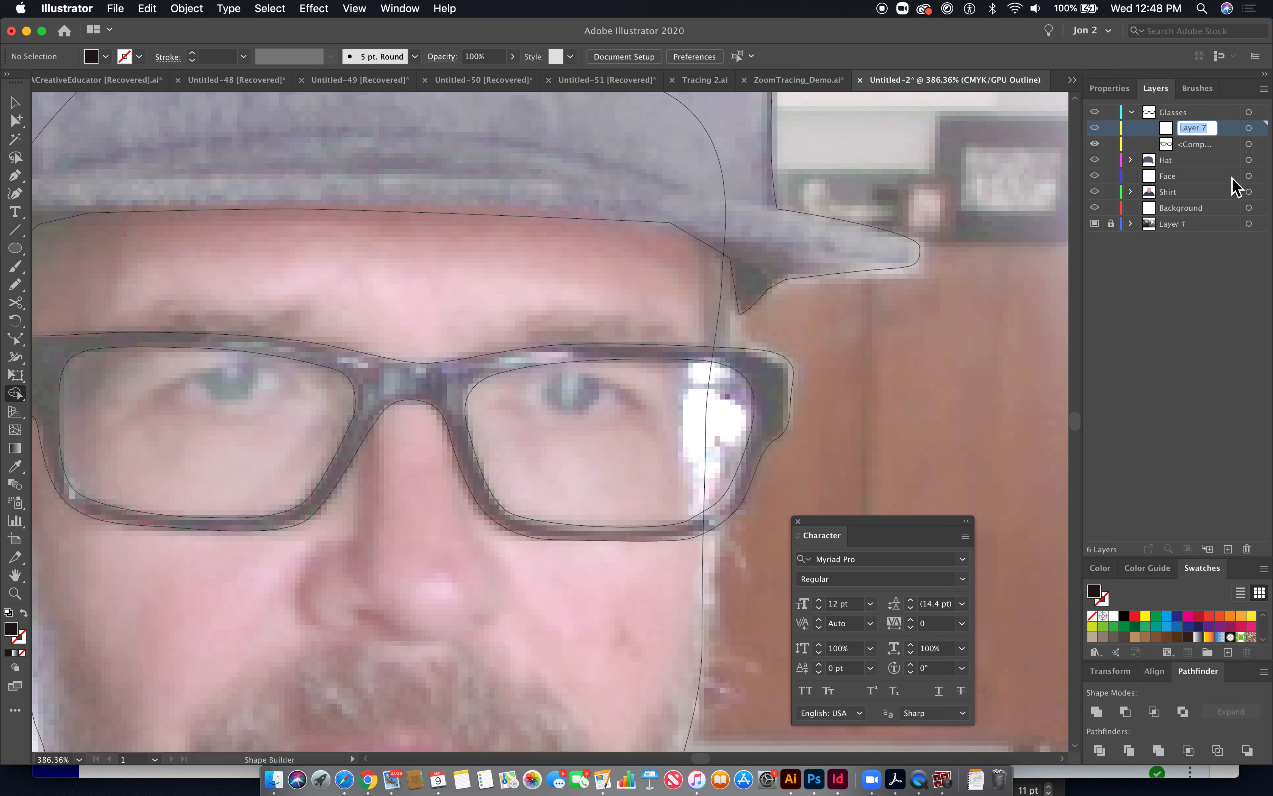
pyautogui.write('G')
pyautogui.write('lasses de')
pyautogui.press('Return')
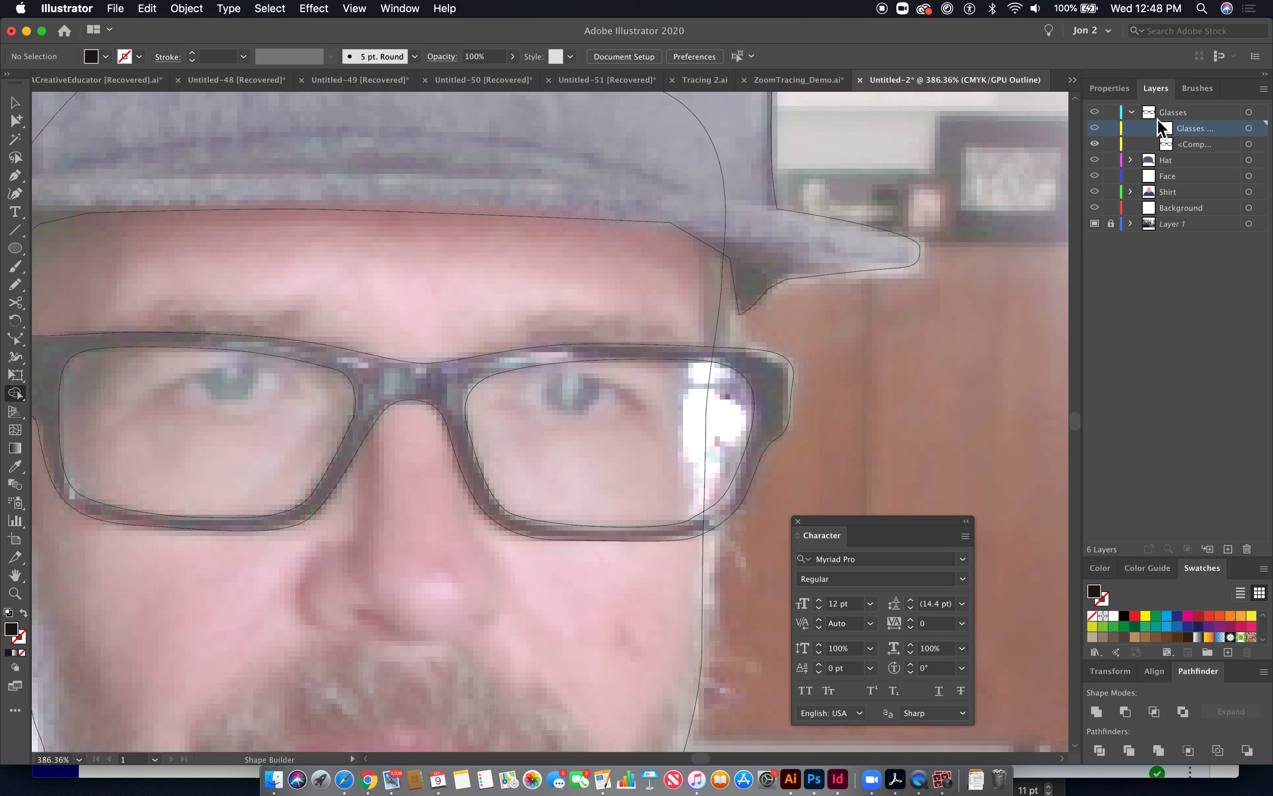
# - Undock the Layers panel into a floating panel and enlarge it
pyautogui.click(1188, 153)
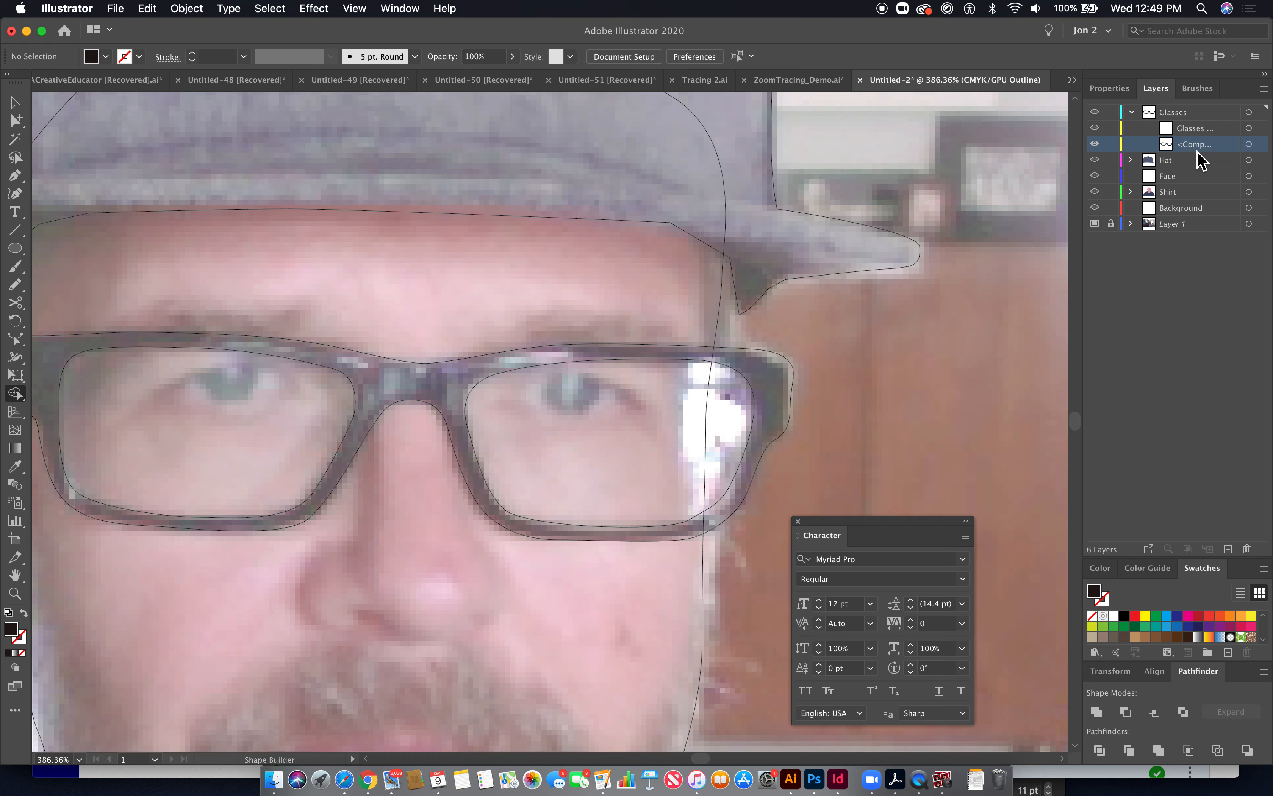
pyautogui.moveTo(1158, 88)
pyautogui.mouseDown()
pyautogui.moveTo(1145, 99)
pyautogui.moveTo(690, 106)
pyautogui.mouseUp()
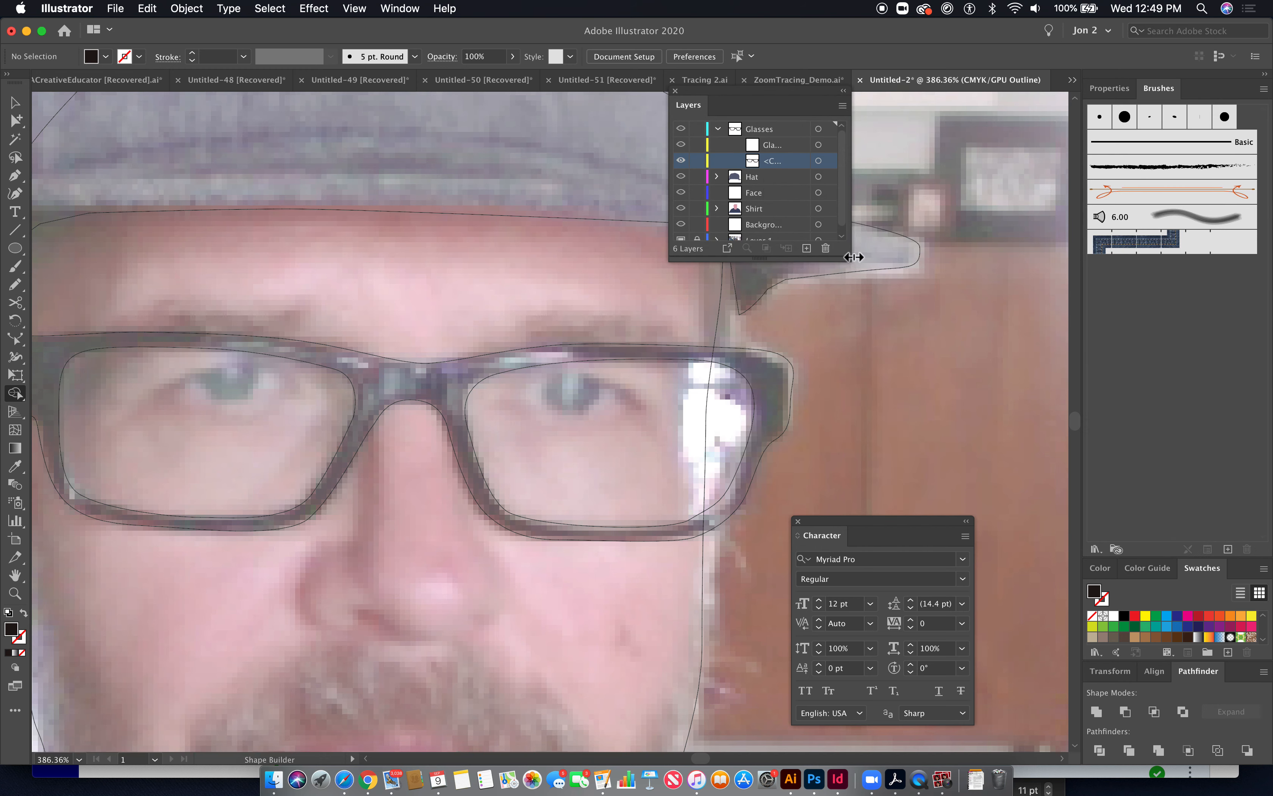
pyautogui.moveTo(853, 257); pyautogui.dragTo(985, 258)
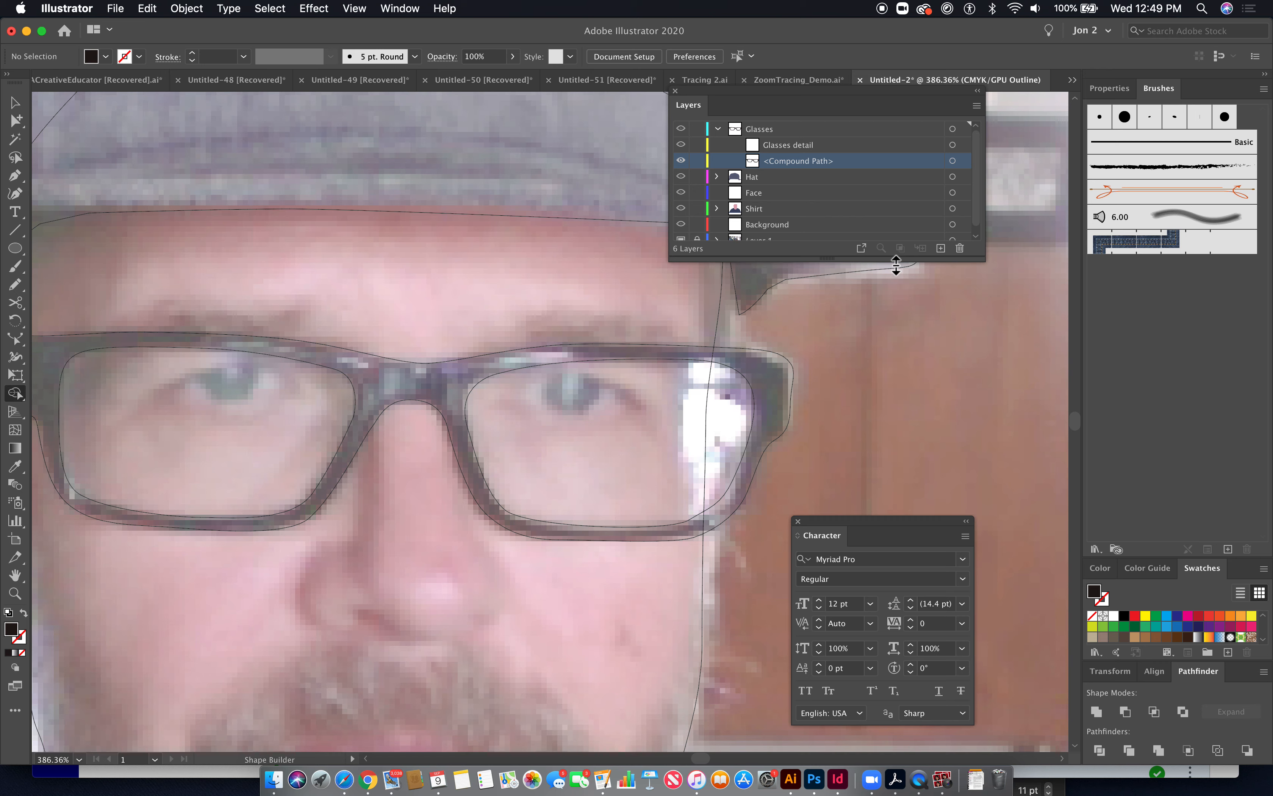
pyautogui.moveTo(895, 265); pyautogui.dragTo(892, 441)
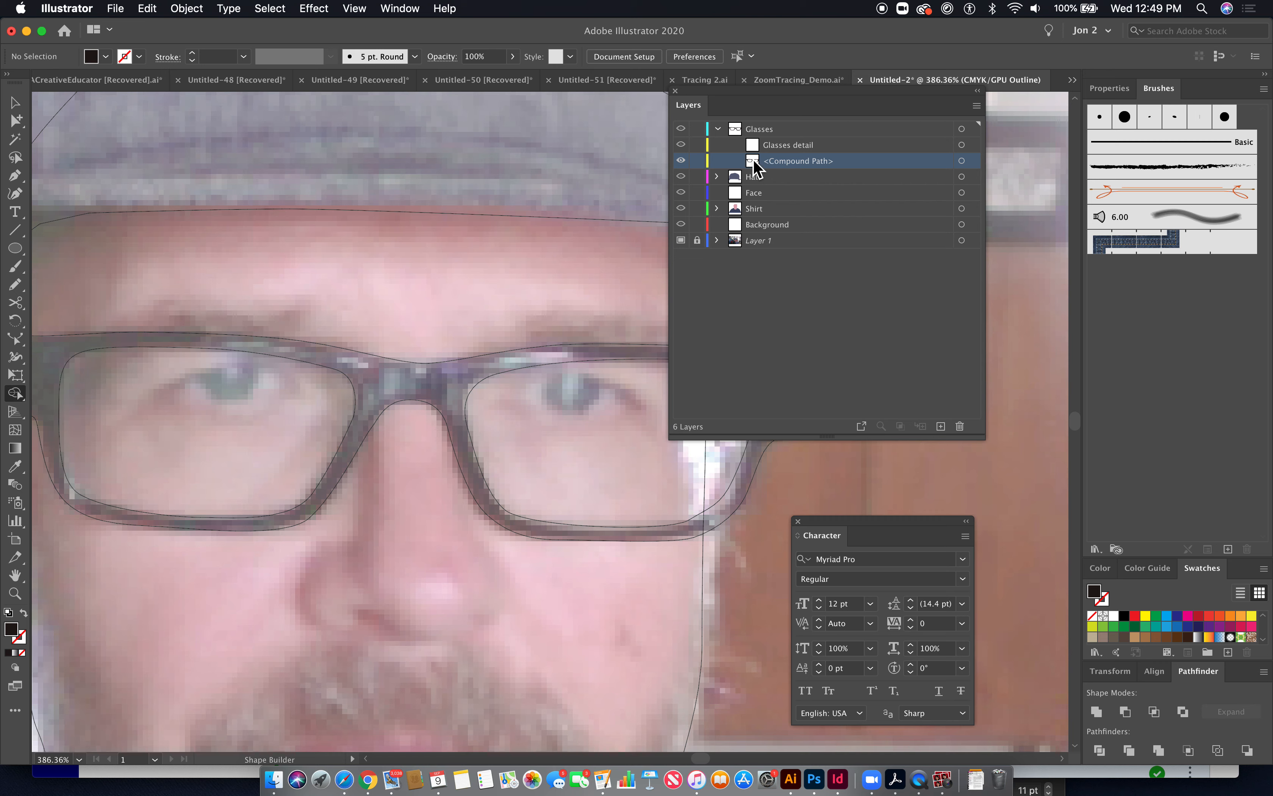
# - Move the Glasses detail sublayer out of the Glasses layer and back inside it
pyautogui.click(754, 145)
pyautogui.click(771, 131)
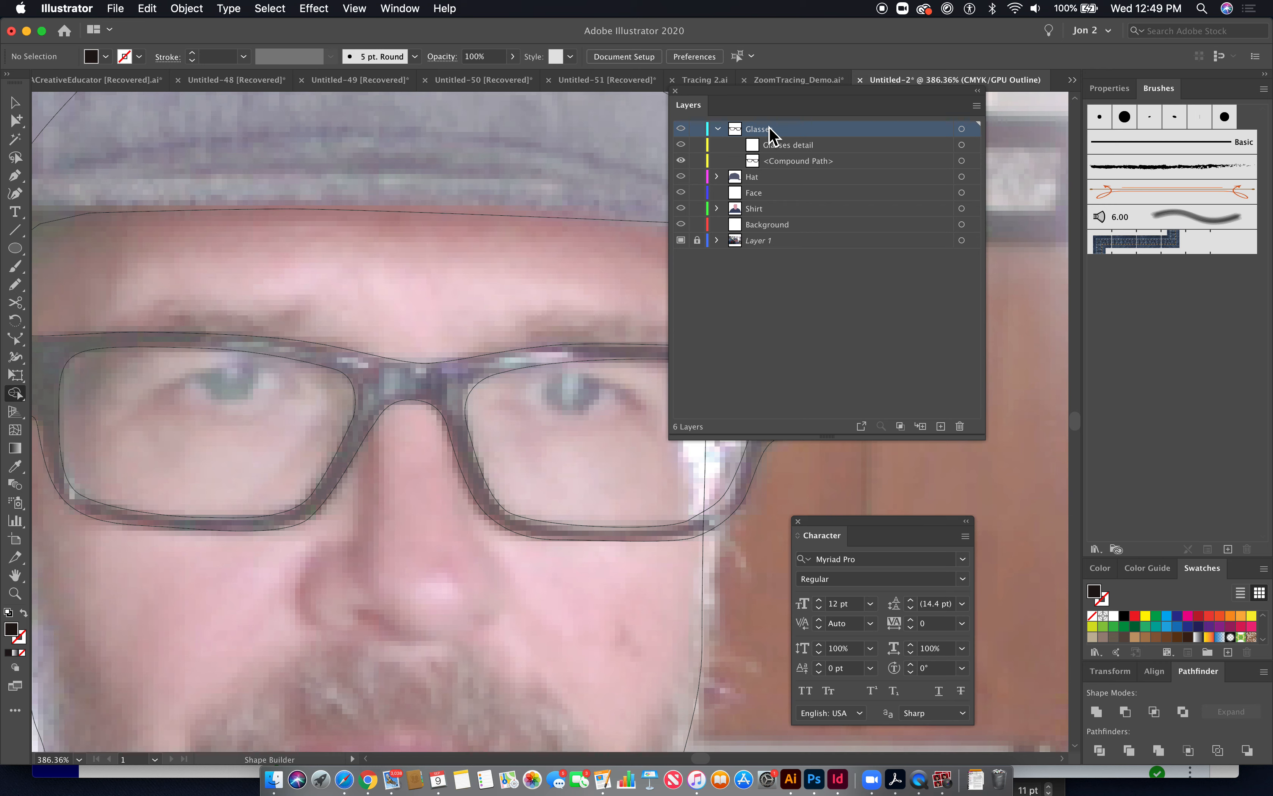
pyautogui.click(766, 168)
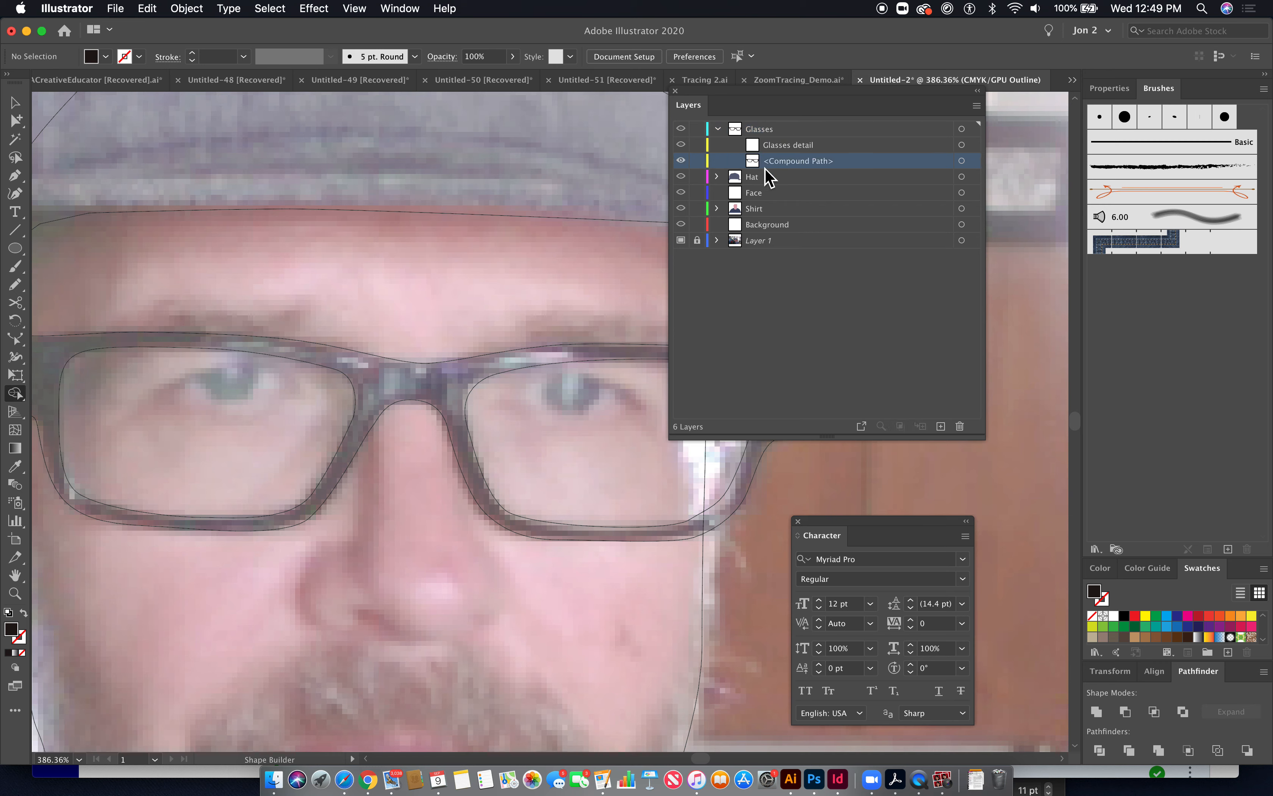
pyautogui.click(771, 149)
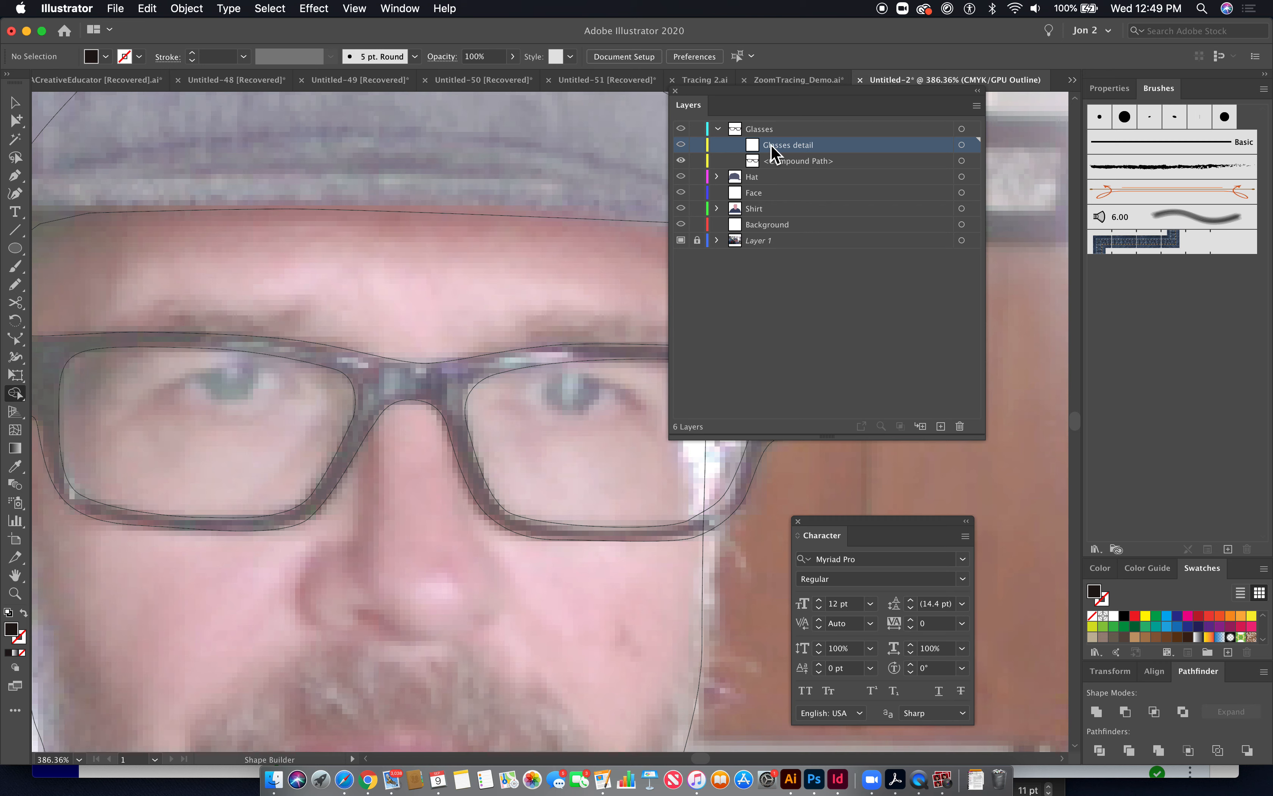
pyautogui.moveTo(789, 158); pyautogui.dragTo(768, 126)
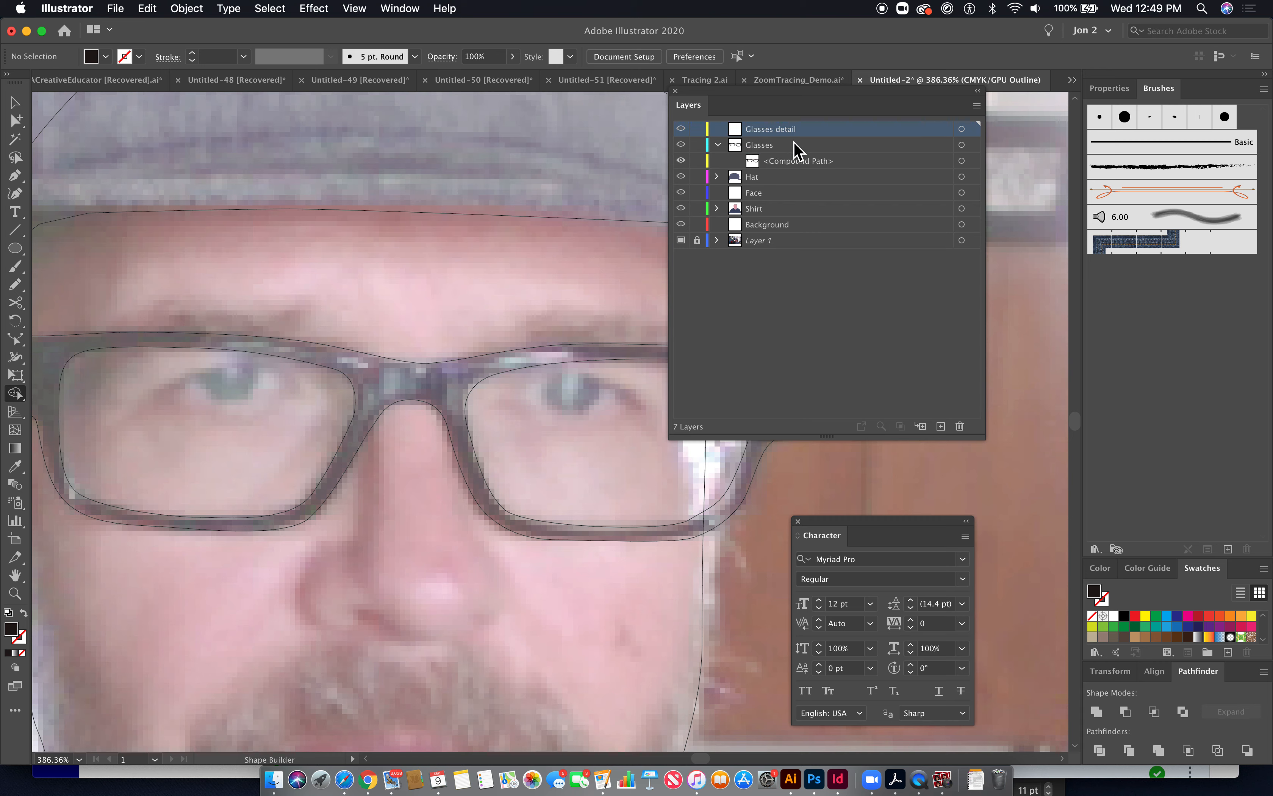
pyautogui.moveTo(780, 141); pyautogui.dragTo(769, 154)
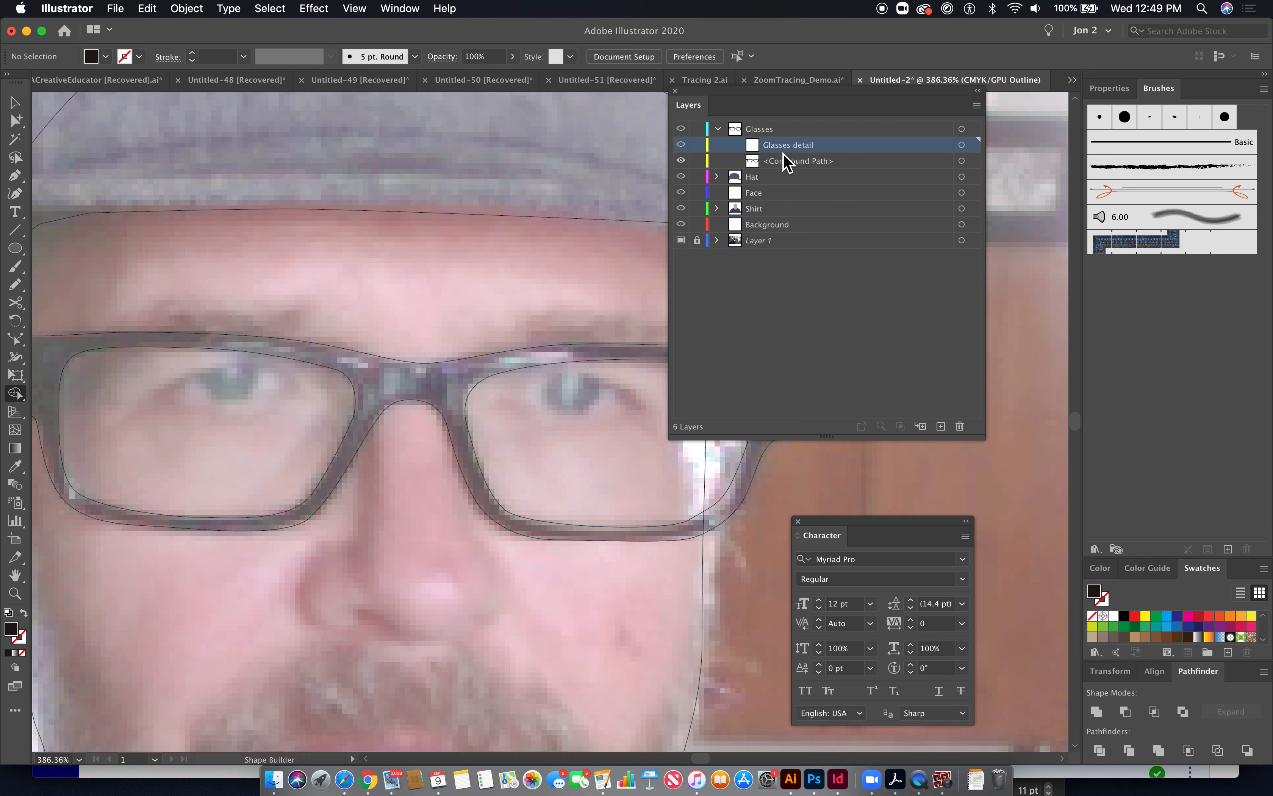
# - Trace a narrow closed highlight shape along the upper frame near the bridge with the Pen tool
pyautogui.click(15, 175)
pyautogui.press('super+space')
pyautogui.moveTo(233, 321); pyautogui.dragTo(425, 421)
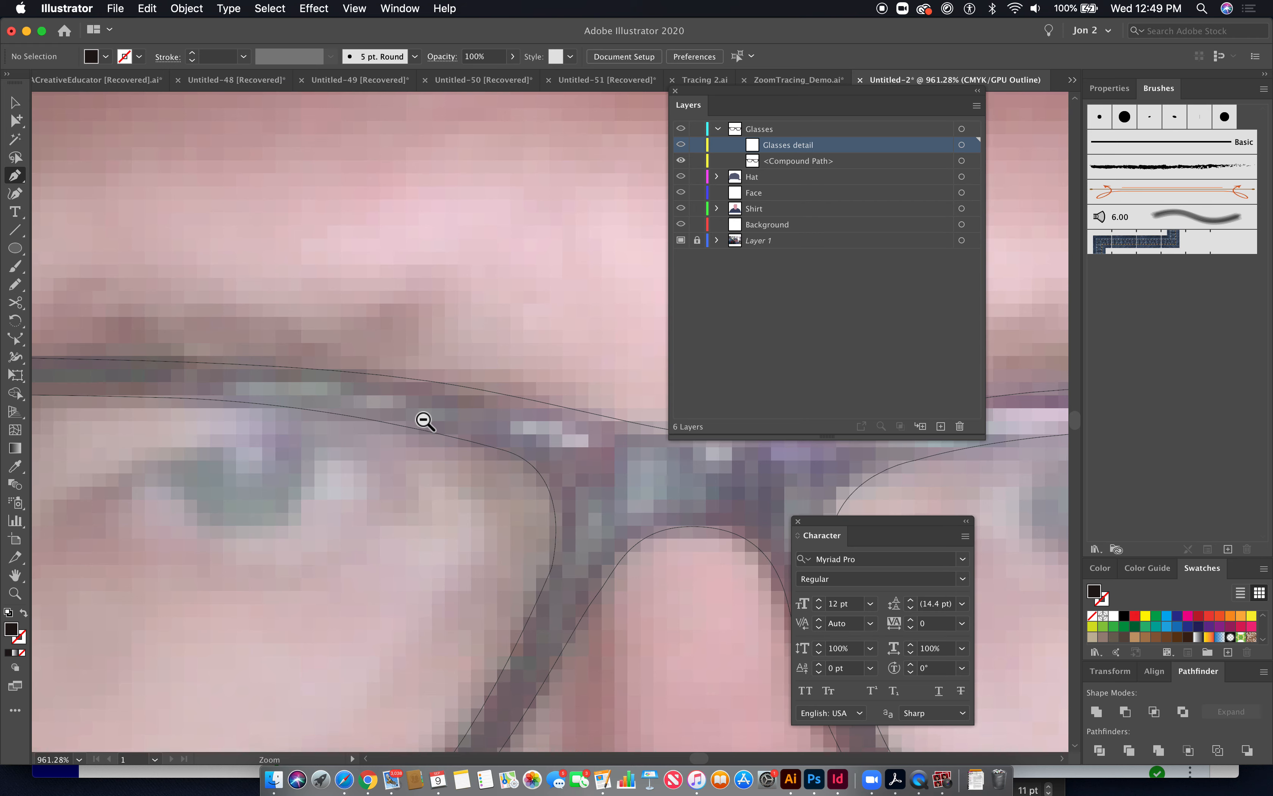
pyautogui.click(243, 379)
pyautogui.moveTo(570, 424); pyautogui.dragTo(681, 461)
pyautogui.moveTo(507, 426); pyautogui.dragTo(371, 401)
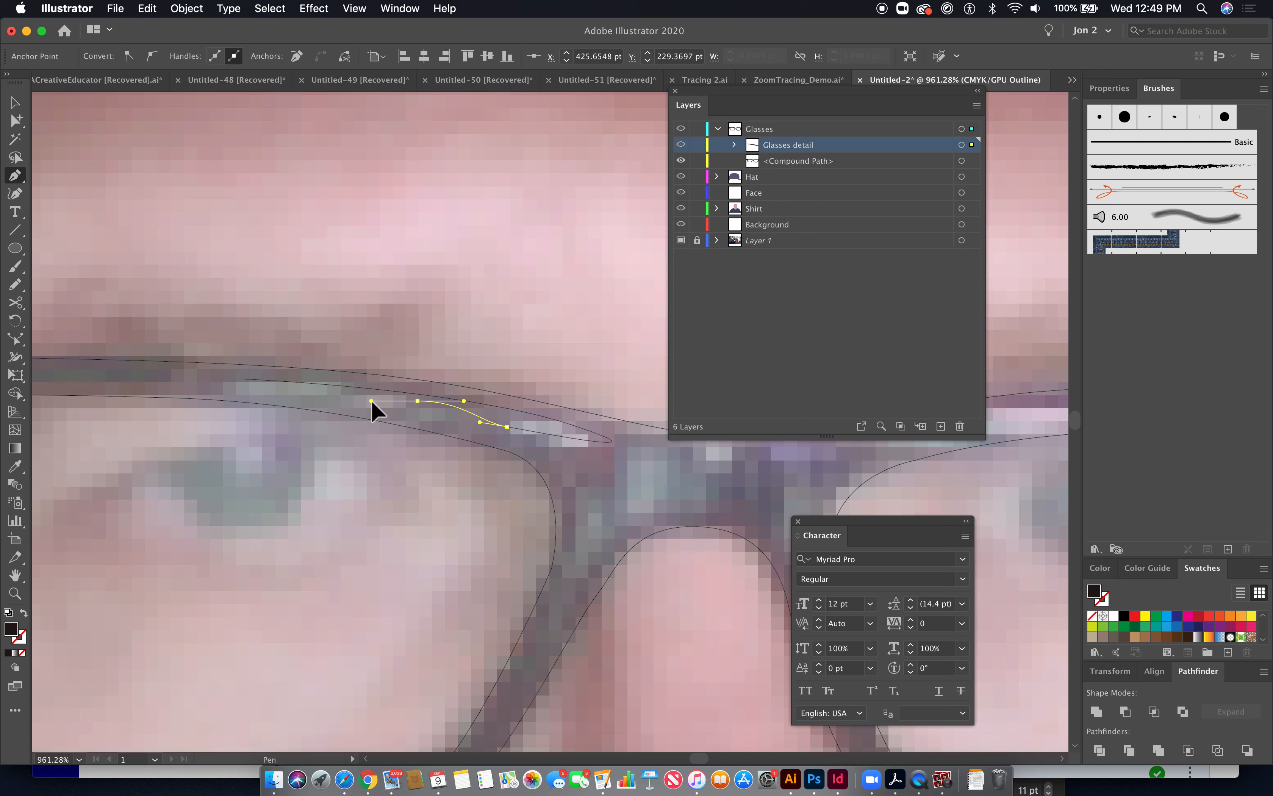
pyautogui.moveTo(243, 379); pyautogui.dragTo(292, 361)
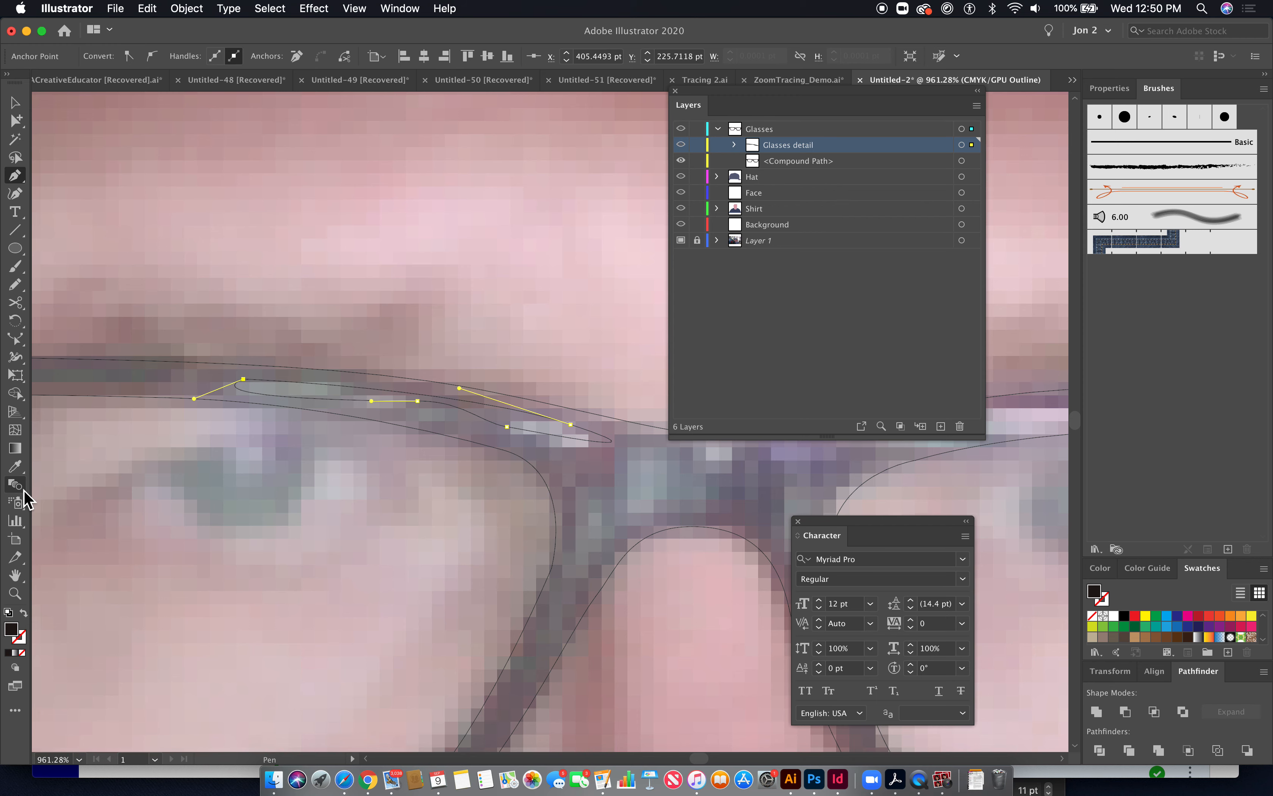
# - Fill the selected highlight shape with a grey sampled from the photo and adjusted to #706D70
pyautogui.click(15, 466)
pyautogui.click(308, 396)
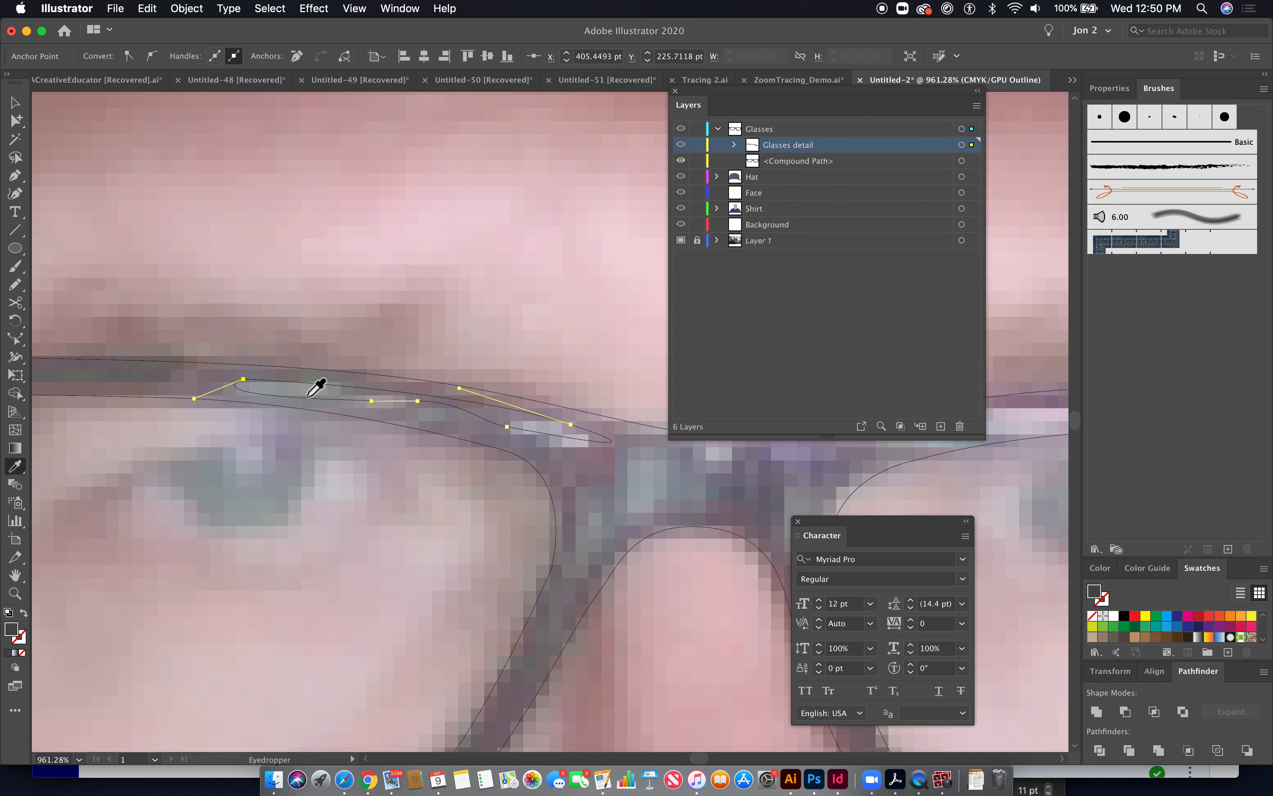
pyautogui.press('super+y')
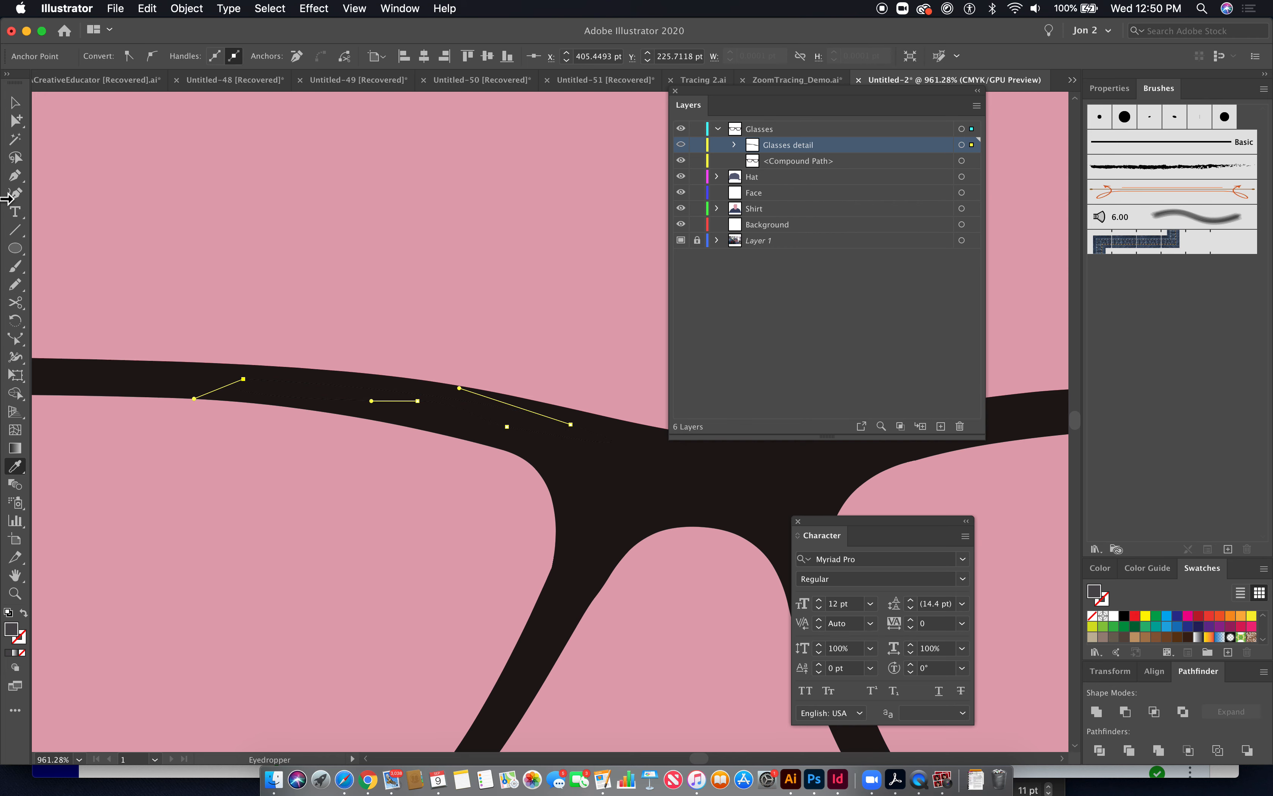
pyautogui.doubleClick(18, 634)
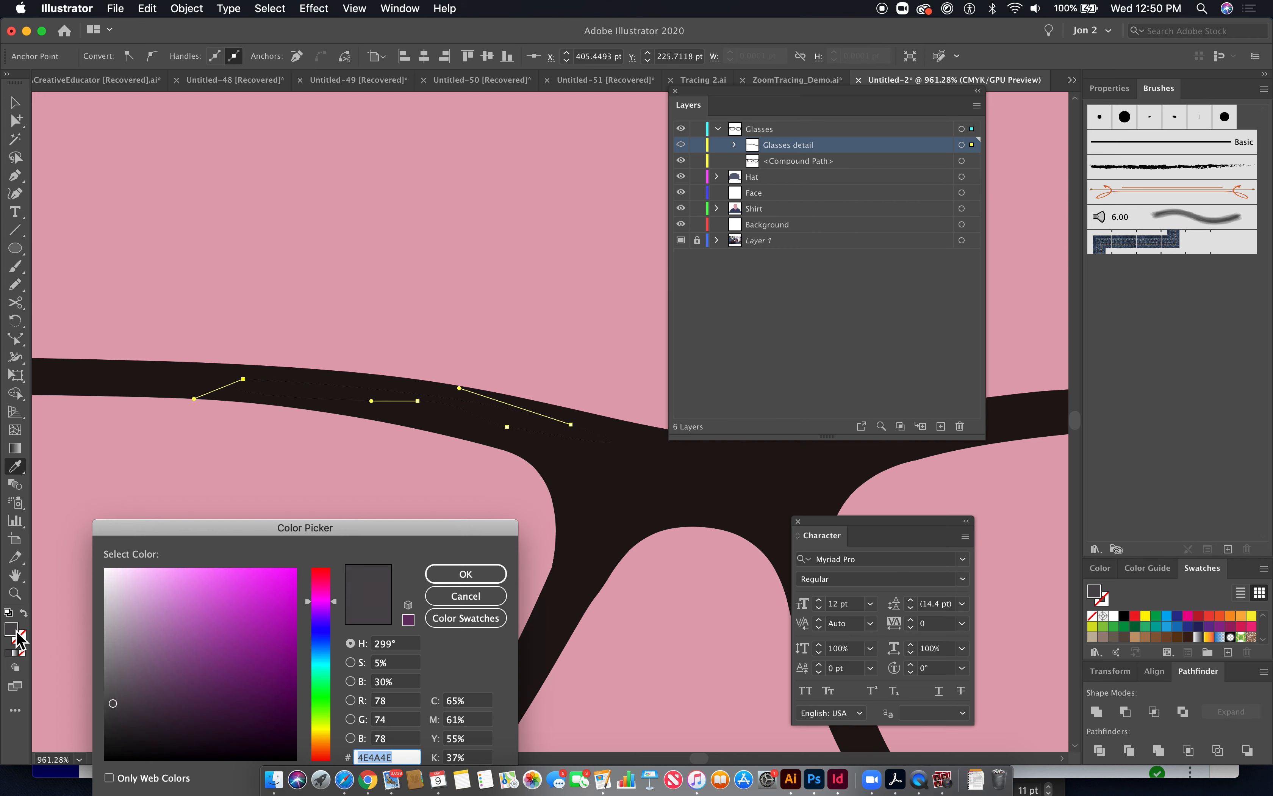
pyautogui.click(109, 676)
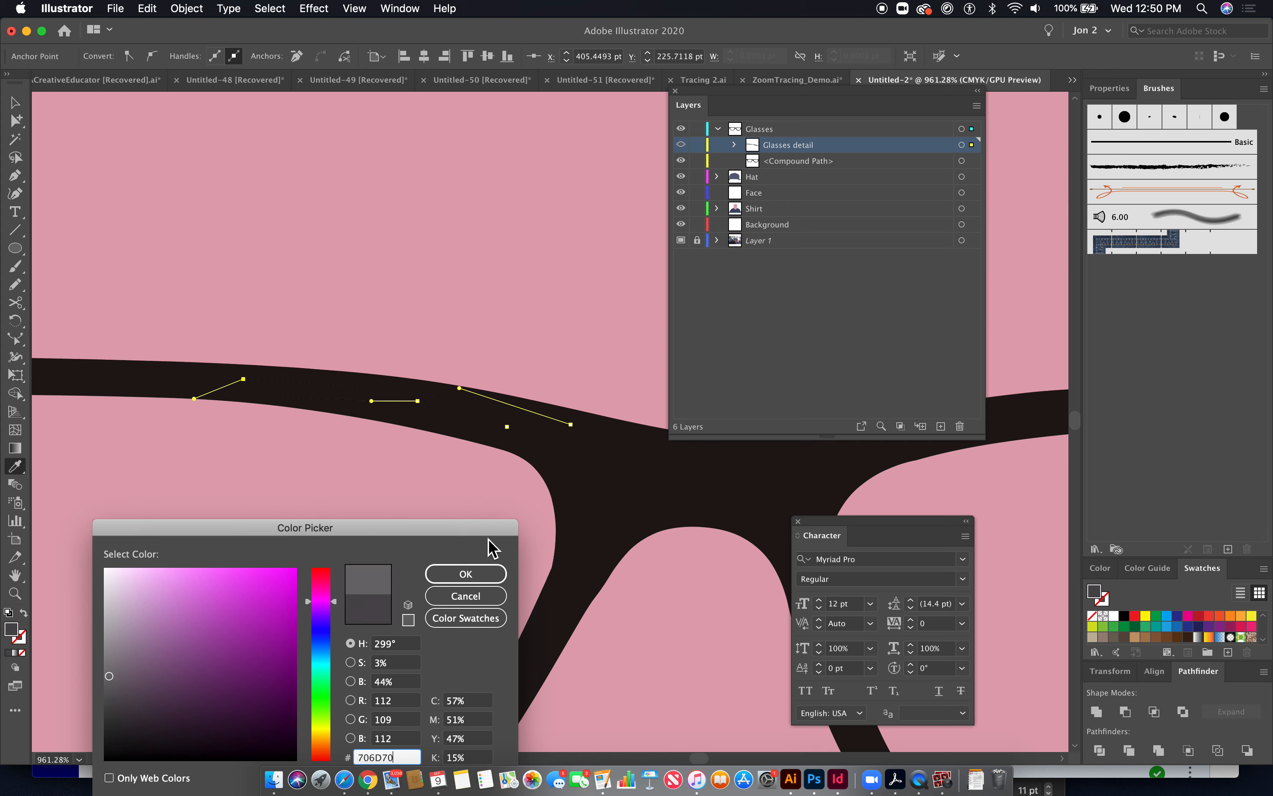
pyautogui.click(466, 576)
# - Move the Glasses detail sublayer out of the Glasses layer to the top level of the stack
pyautogui.click(16, 120)
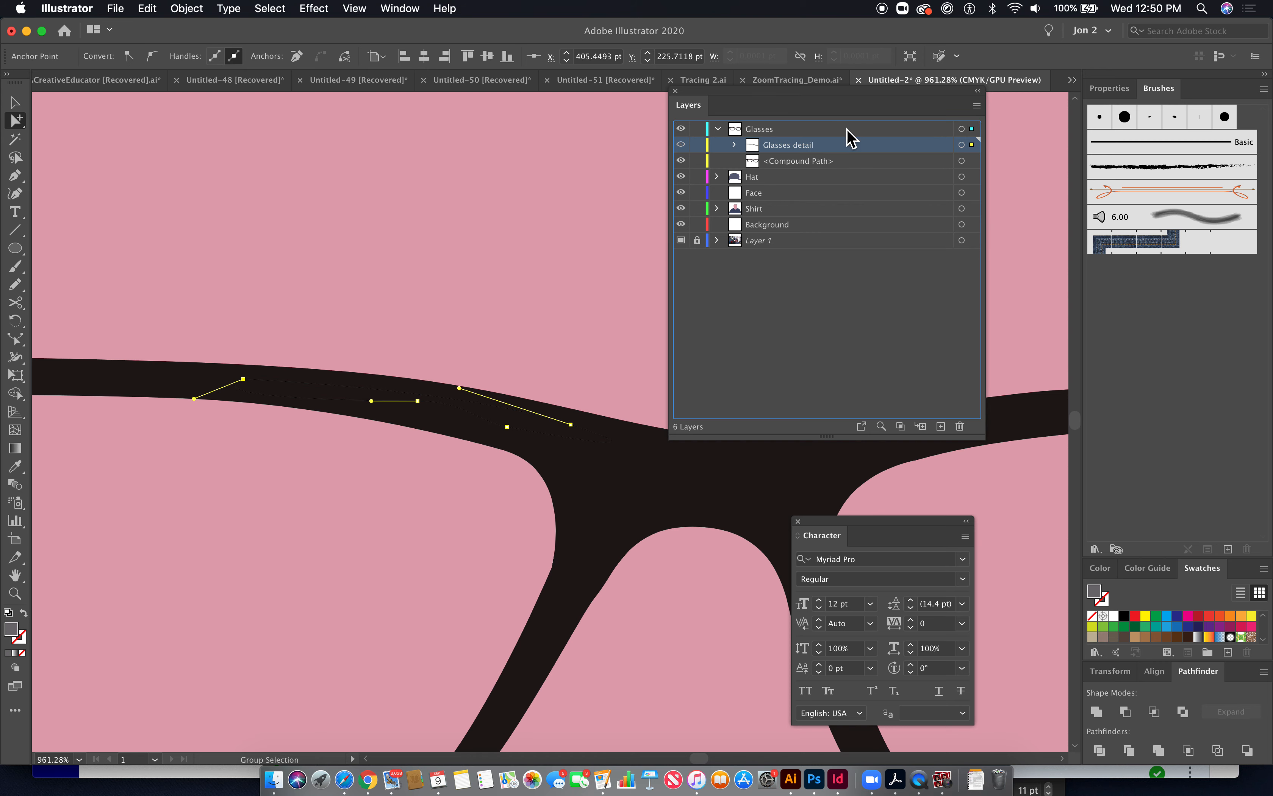
pyautogui.moveTo(841, 150); pyautogui.dragTo(838, 125)
pyautogui.click(489, 421)
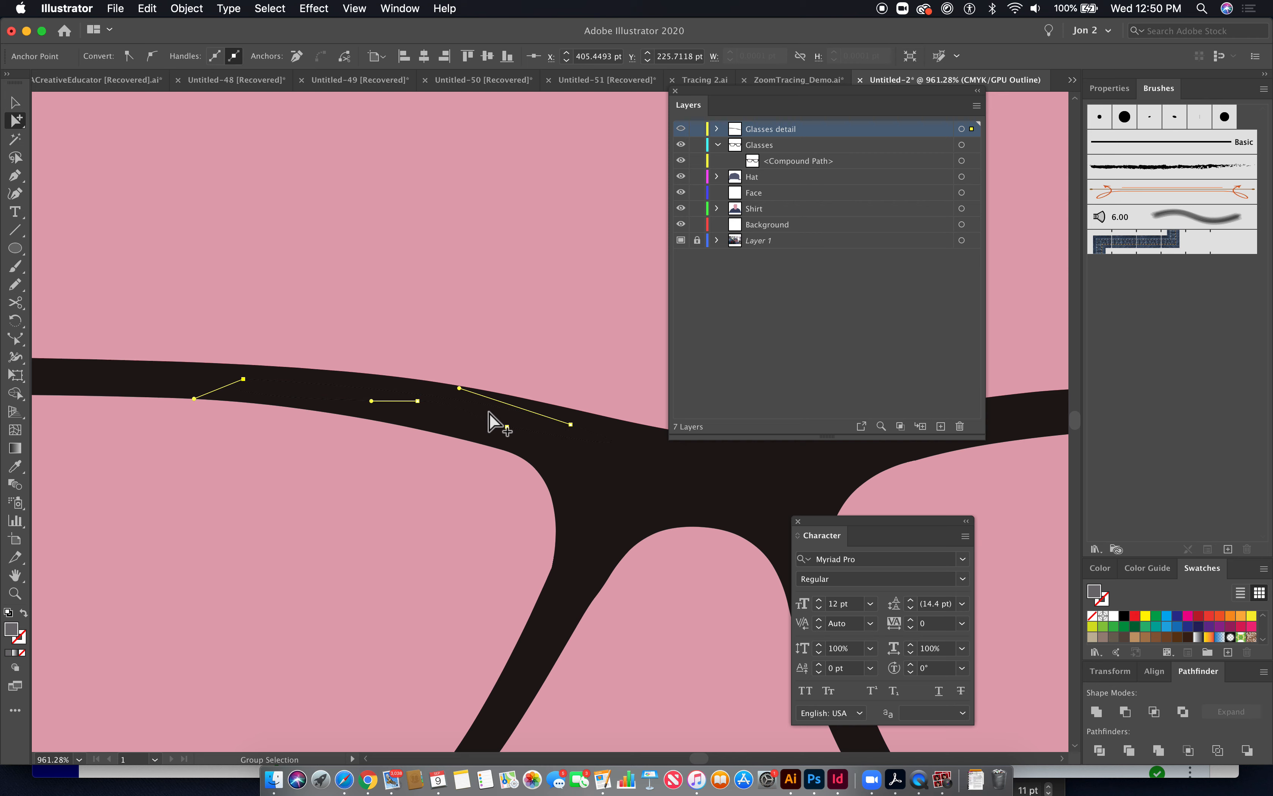
pyautogui.press('cmd+y')
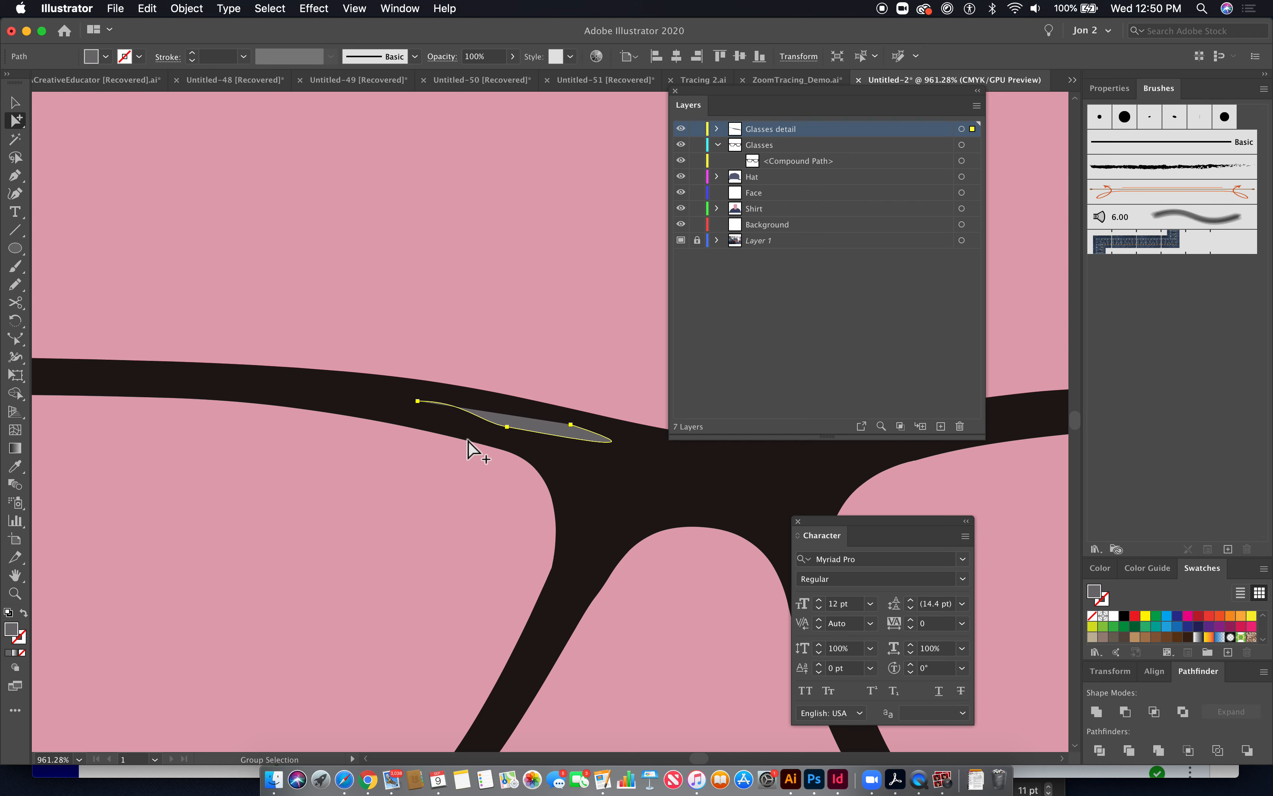
# - Trace a second, longer closed highlight shape along the upper frame extending left from the first one
pyautogui.click(15, 175)
pyautogui.click(571, 424)
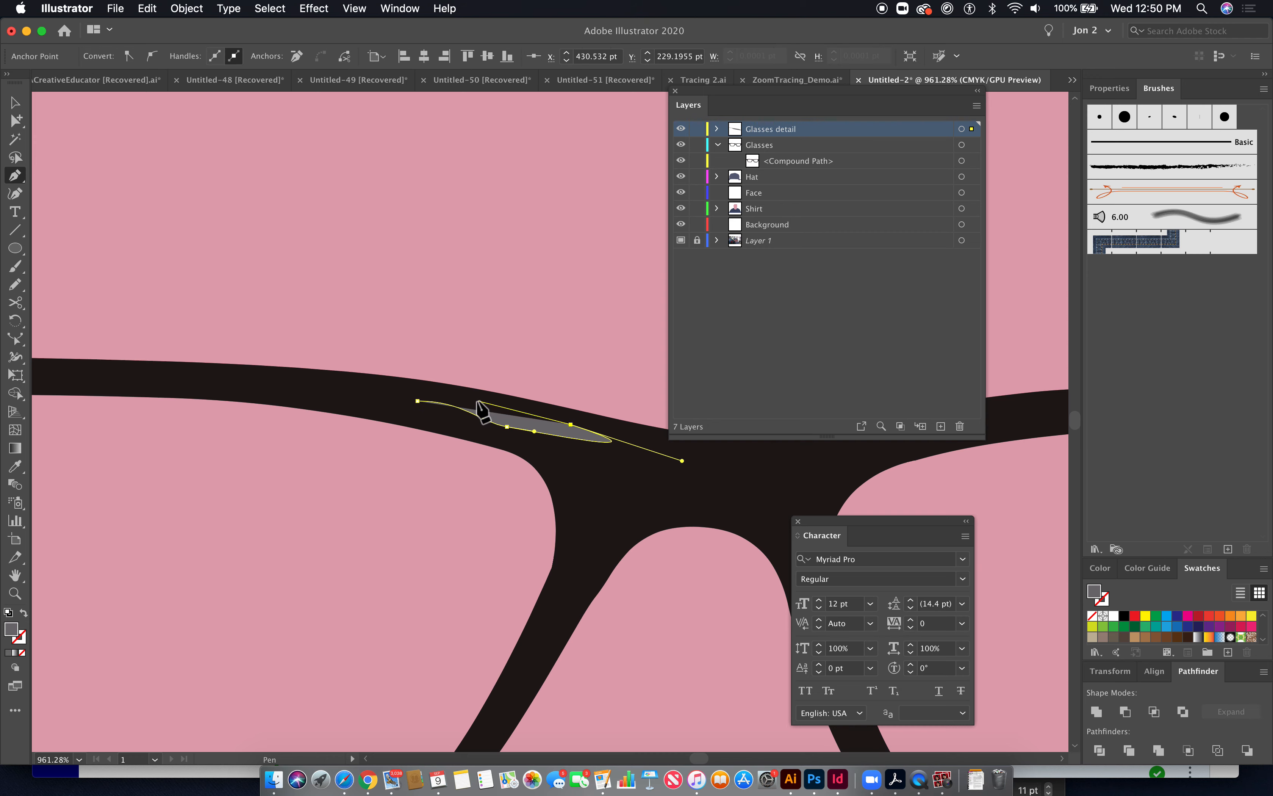
pyautogui.click(476, 398)
pyautogui.moveTo(372, 387); pyautogui.dragTo(332, 386)
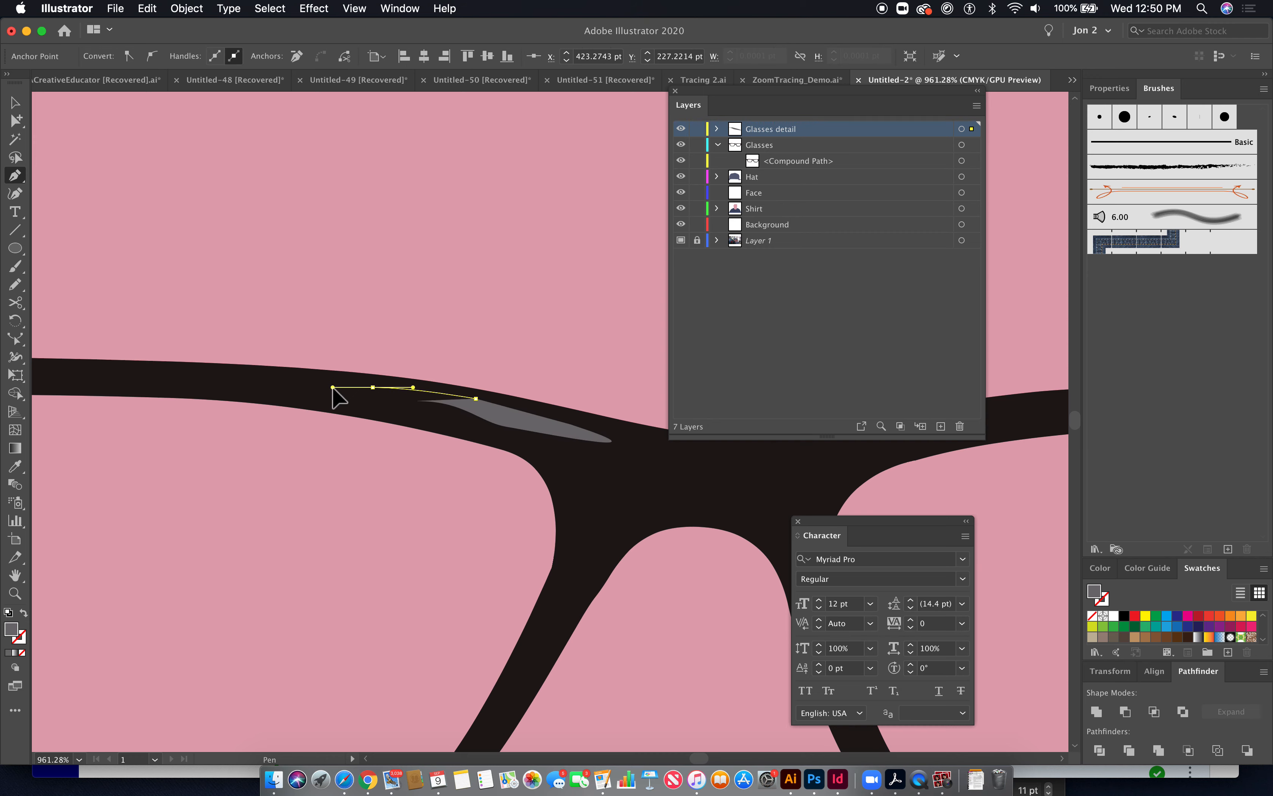
pyautogui.press('super+y')
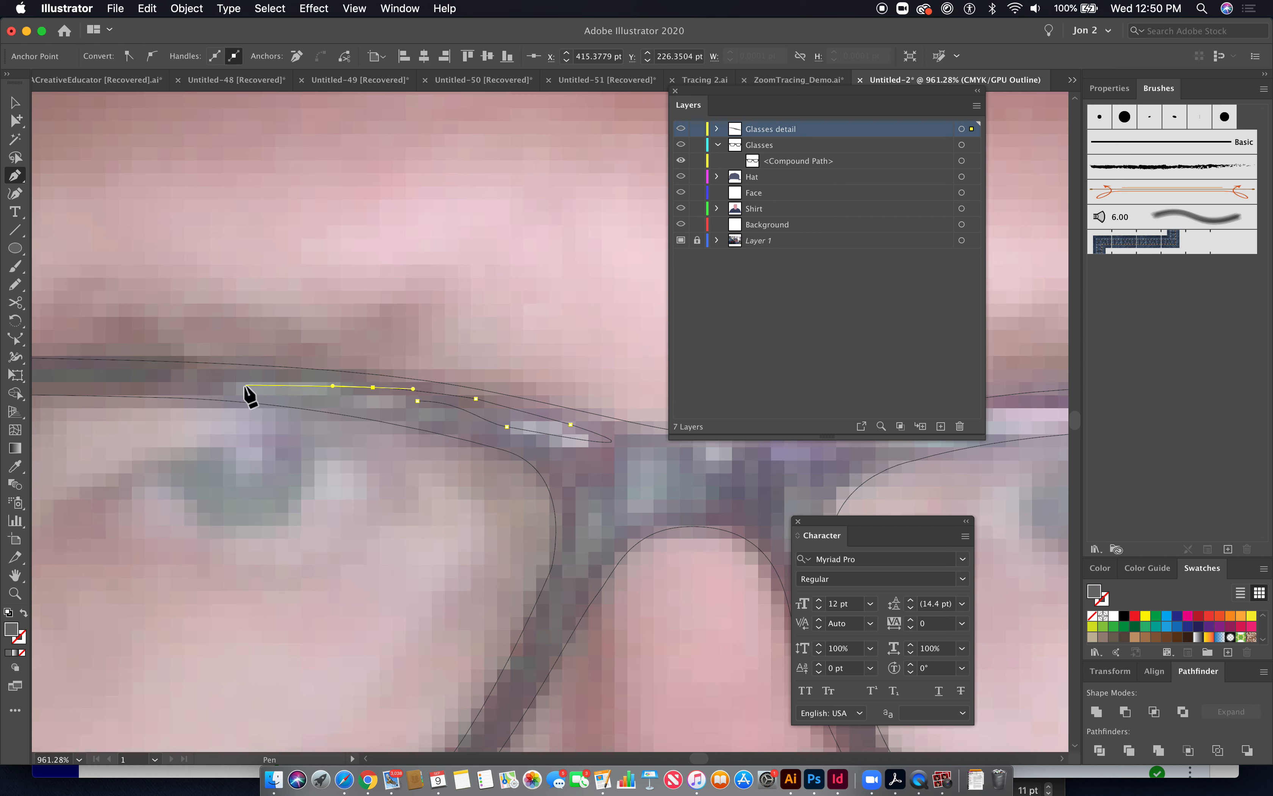
pyautogui.moveTo(233, 386); pyautogui.dragTo(229, 405)
pyautogui.moveTo(417, 401); pyautogui.dragTo(426, 412)
pyautogui.press('super+y')
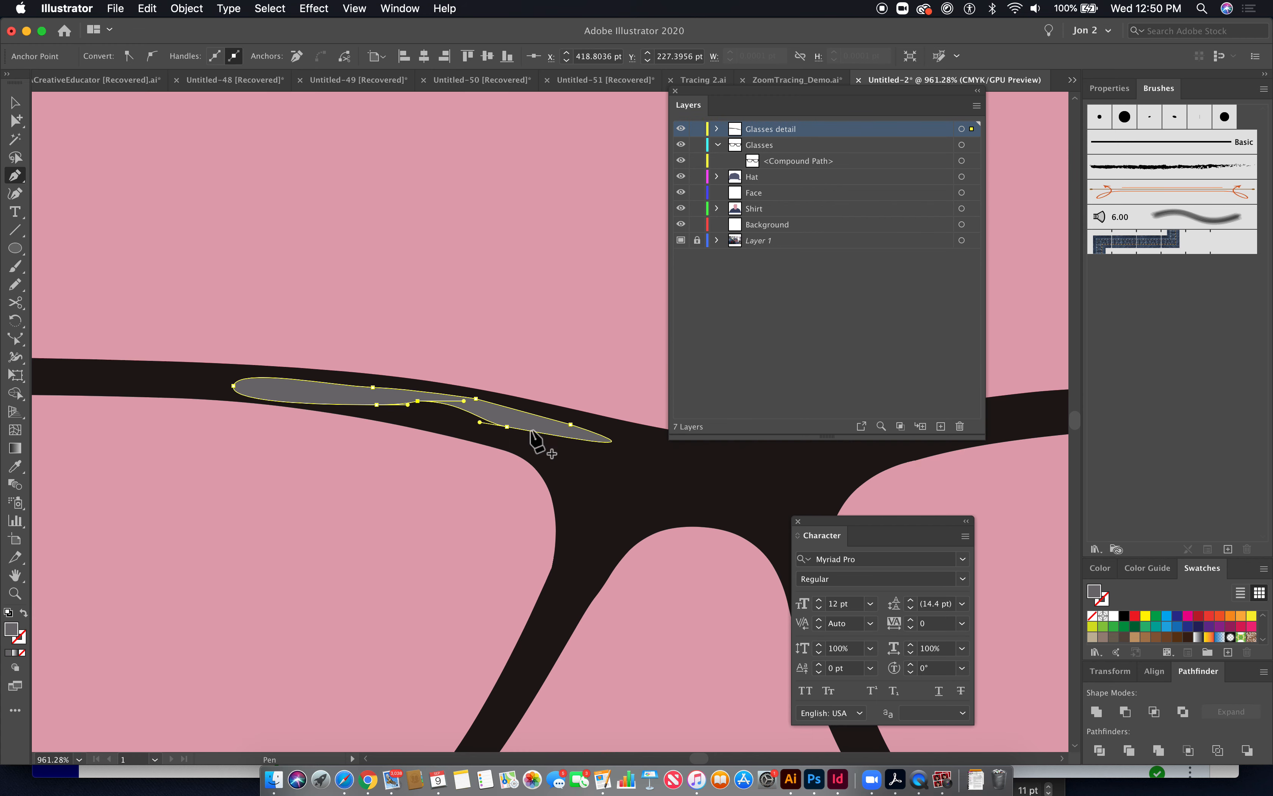
# - Move the Glasses detail sublayer back inside the Glasses layer
pyautogui.moveTo(801, 139)
pyautogui.mouseDown()
pyautogui.moveTo(790, 150)
pyautogui.moveTo(801, 147)
pyautogui.mouseUp()
pyautogui.keyDown('super'); pyautogui.click(568, 202); pyautogui.keyUp('super')
pyautogui.press('super+minus')
pyautogui.press('super+minus')
pyautogui.press('super+minus')
pyautogui.press('super+minus')
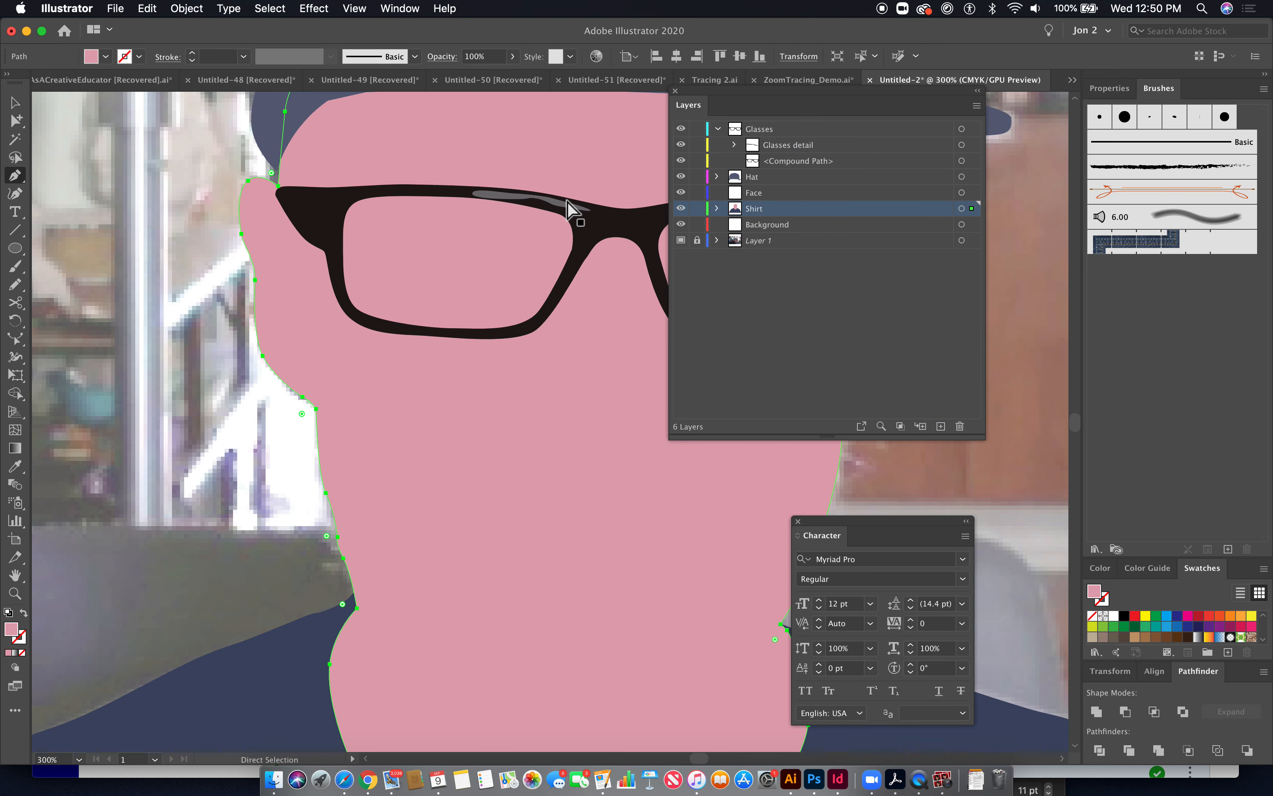
pyautogui.press('super+minus')
pyautogui.hscroll(5, 588, 221)
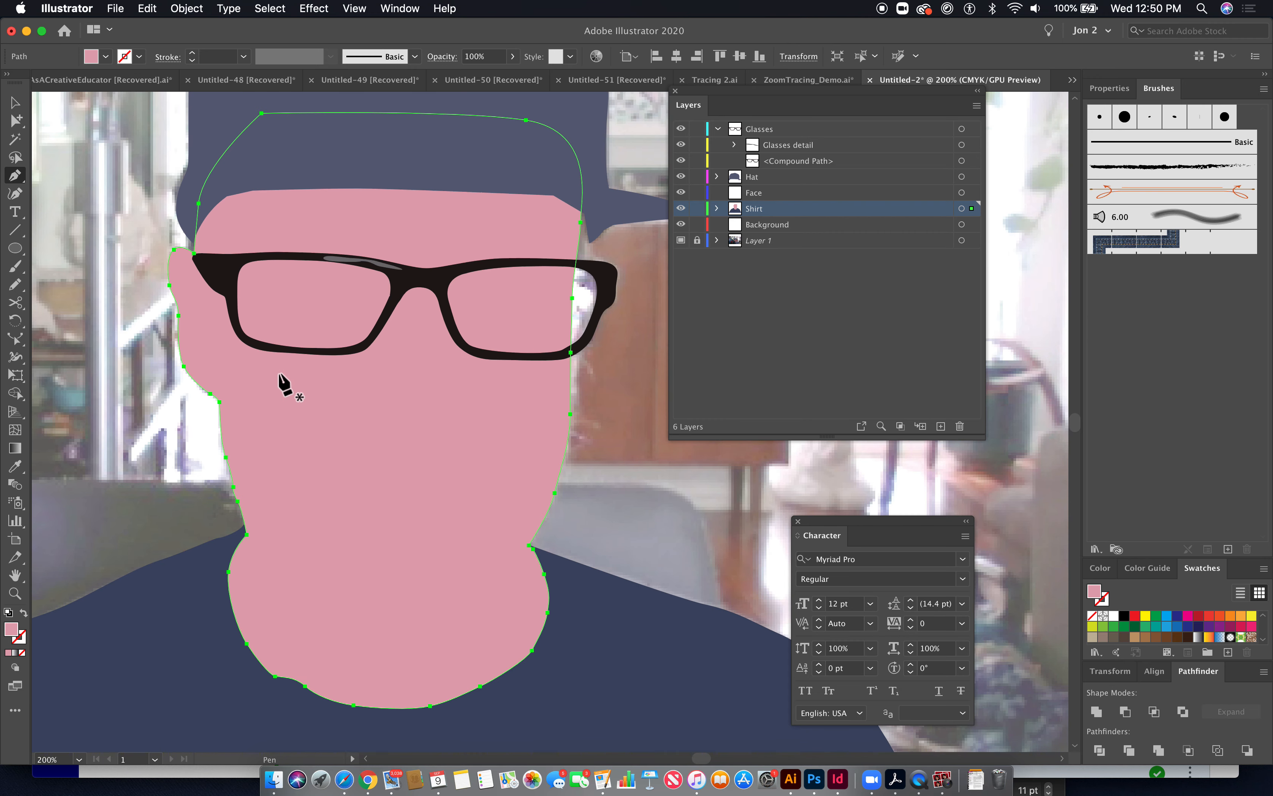
# - Create a new layer above the Hat layer and name it Logo
pyautogui.click(791, 177)
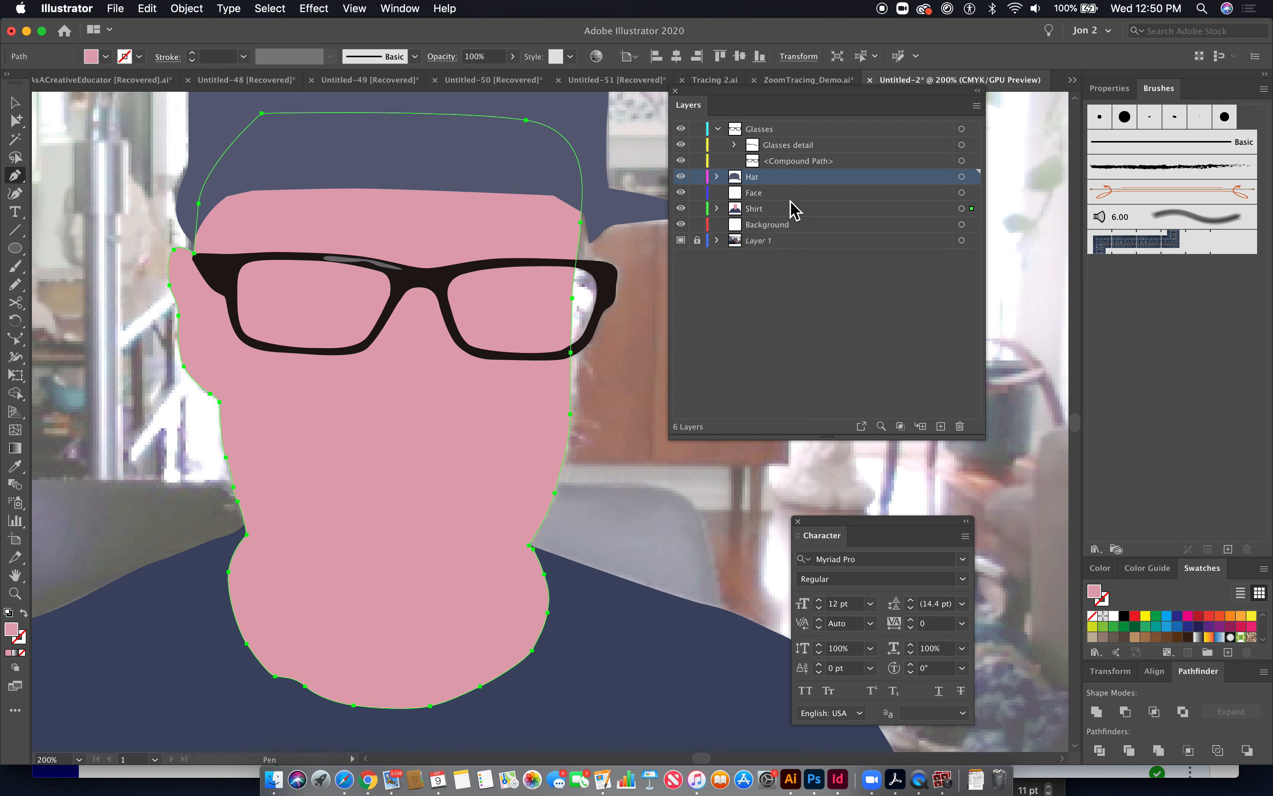
pyautogui.click(718, 129)
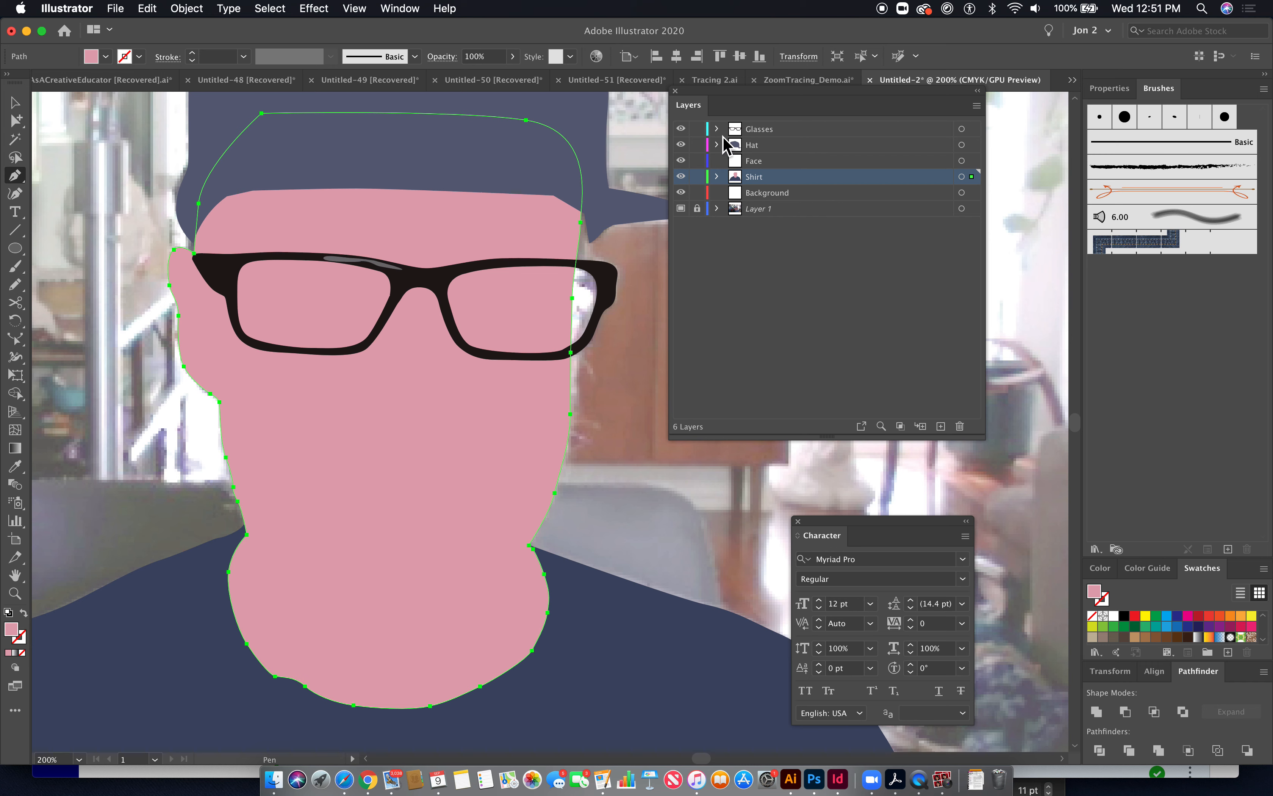
pyautogui.click(718, 146)
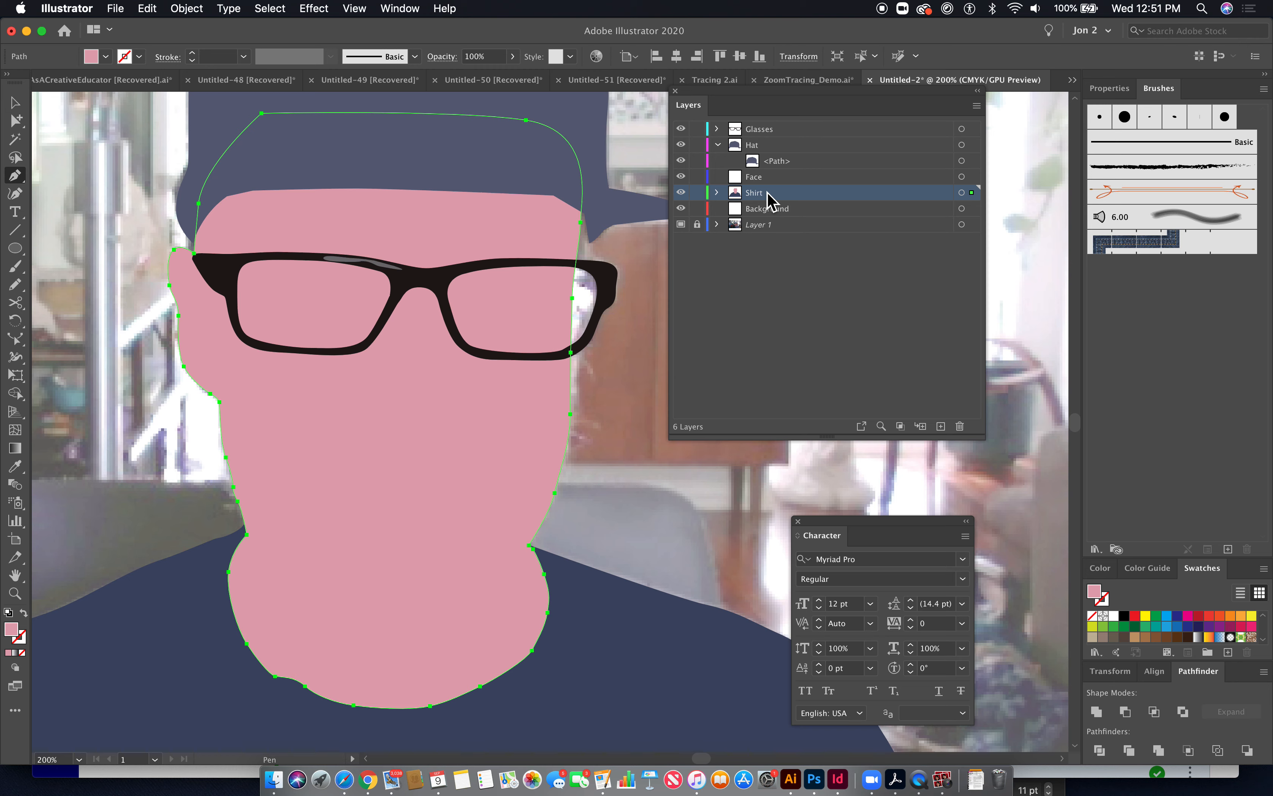
pyautogui.click(753, 150)
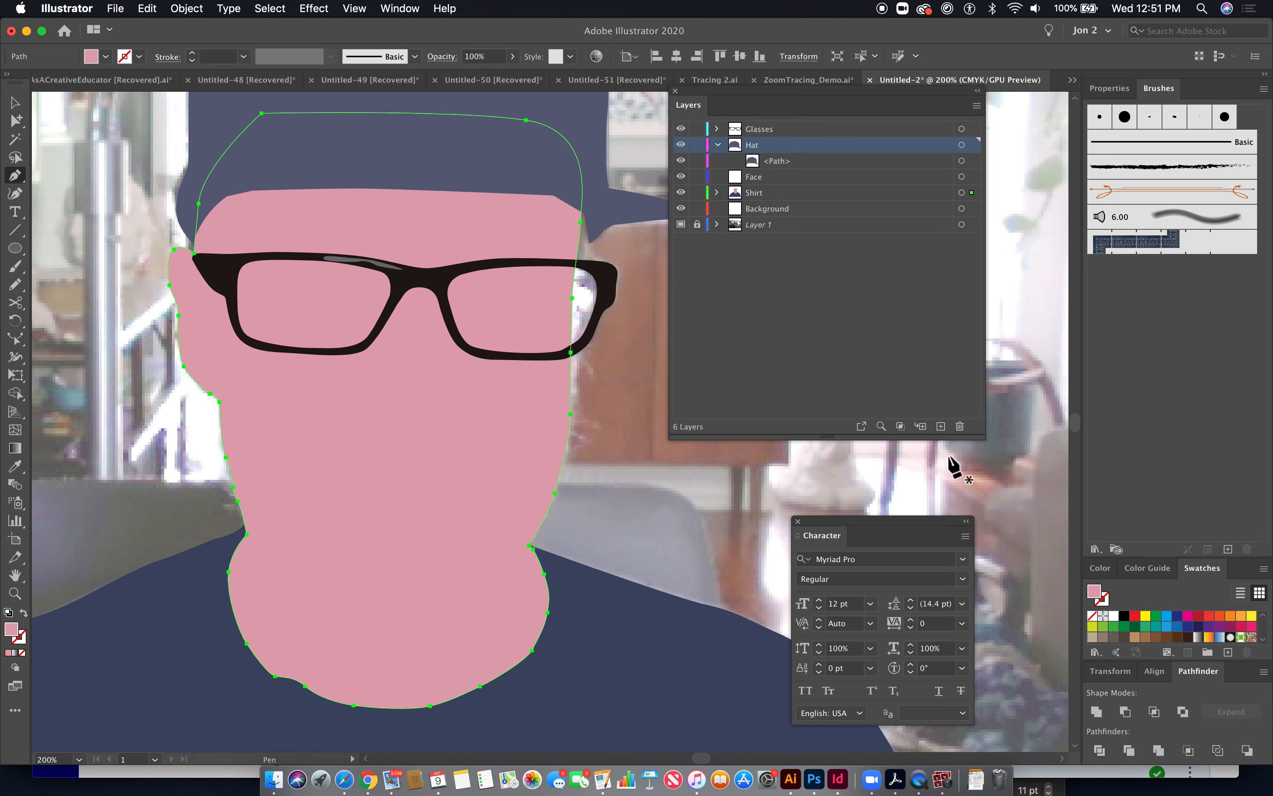
pyautogui.click(940, 427)
pyautogui.press('super+y')
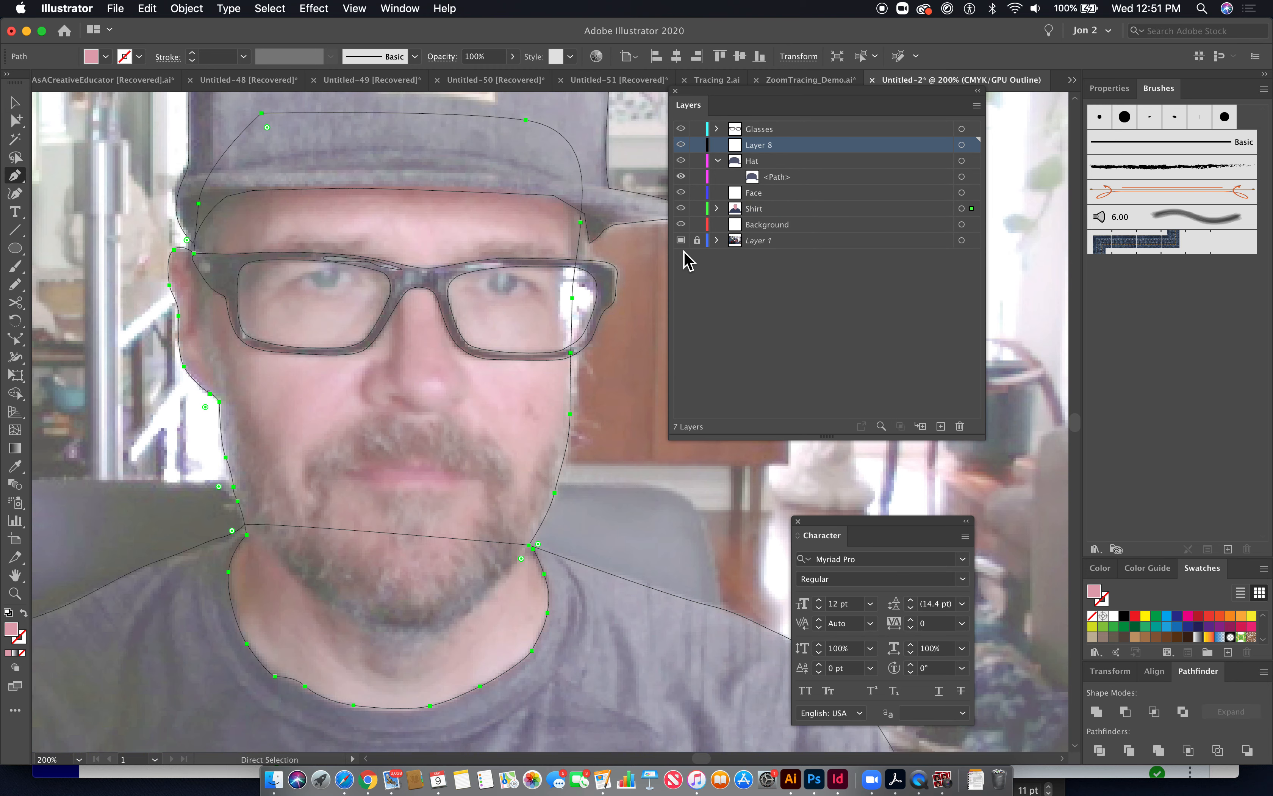
pyautogui.moveTo(540, 162); pyautogui.dragTo(588, 420)
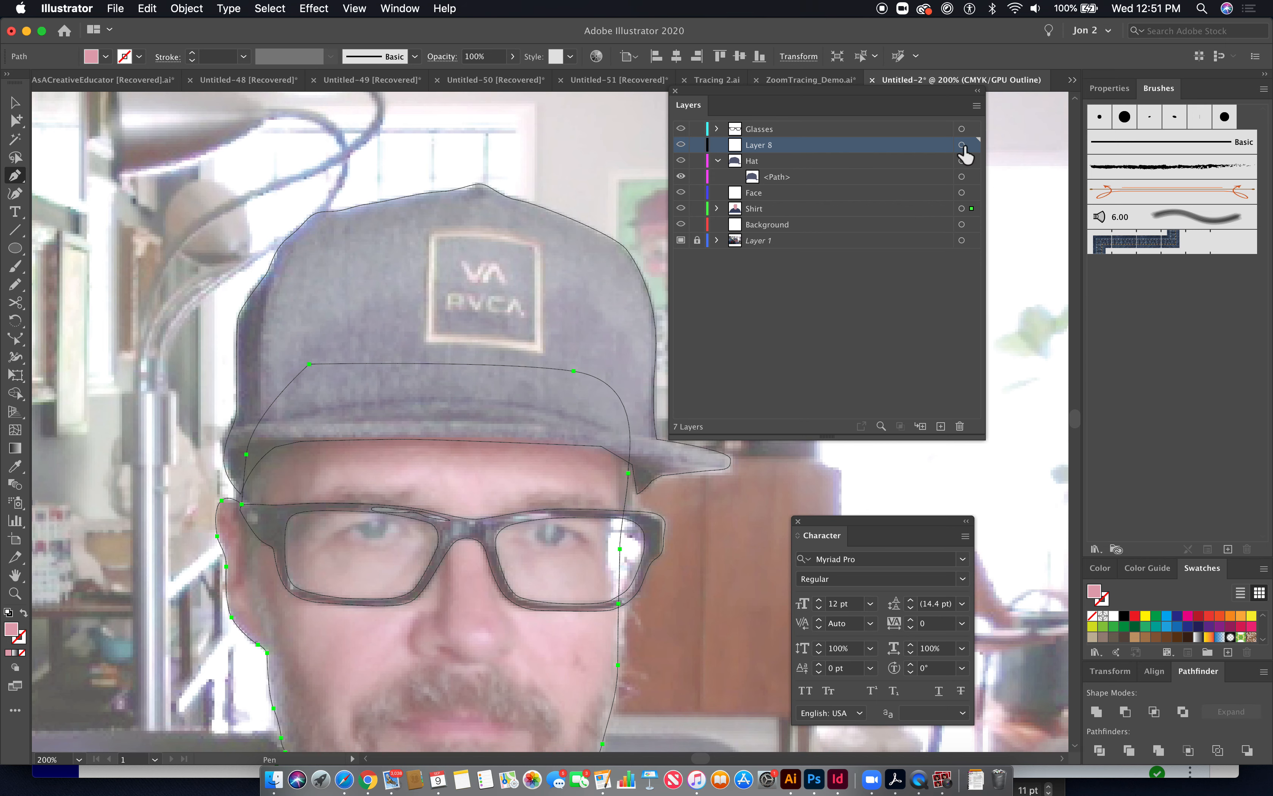
pyautogui.doubleClick(772, 148)
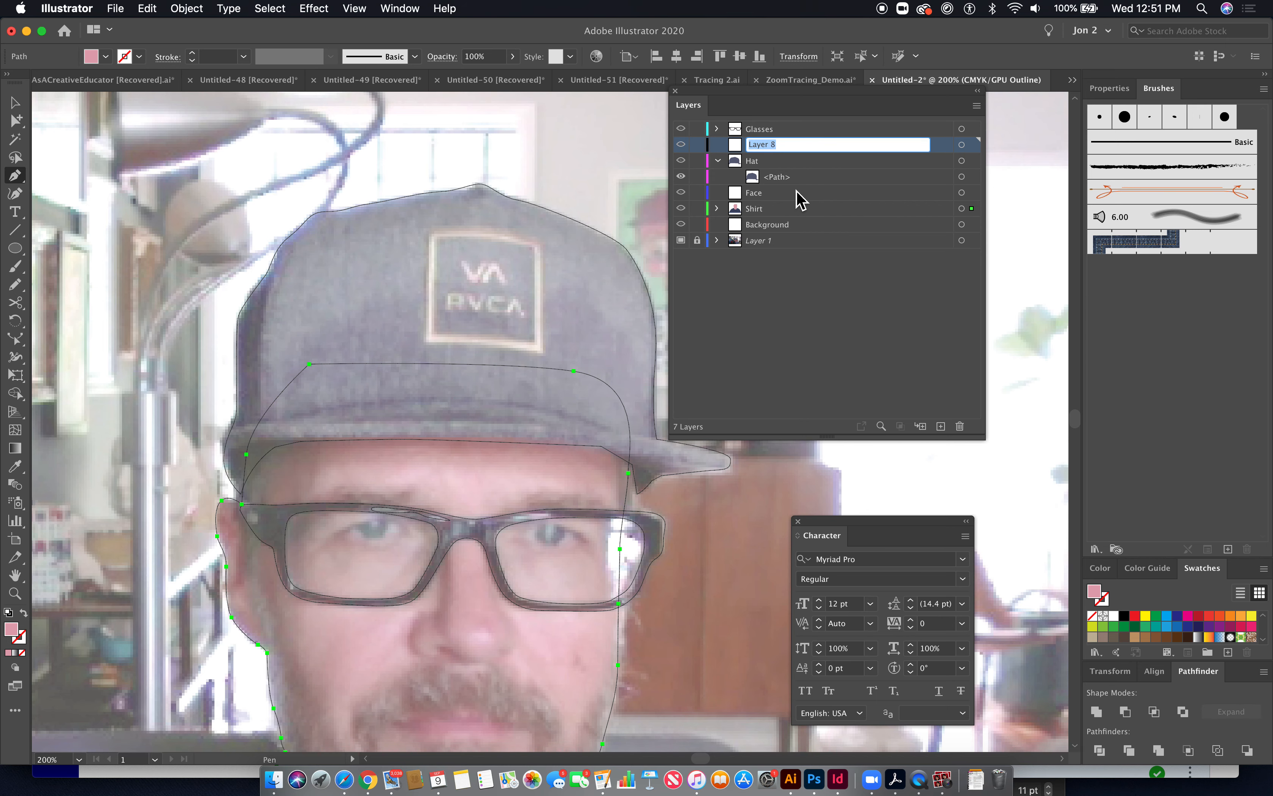
pyautogui.write('Logo')
pyautogui.press('Return')
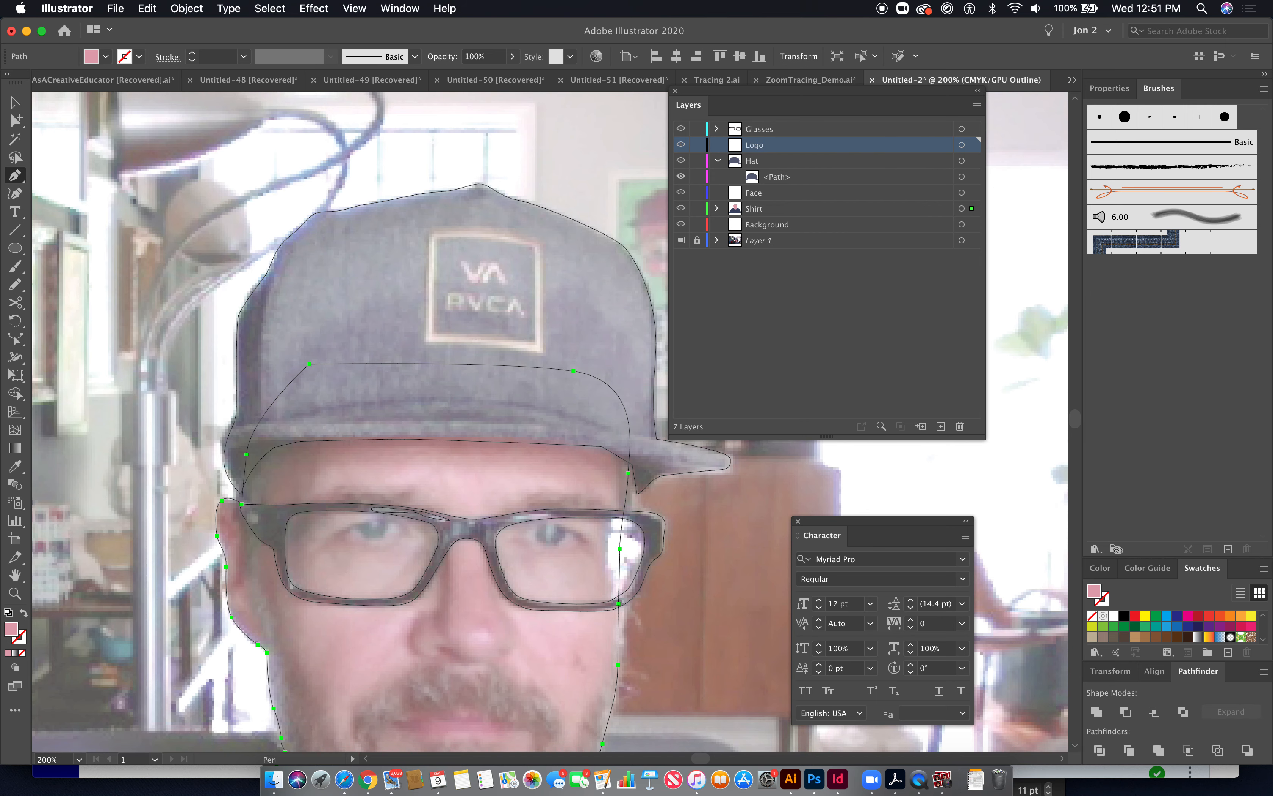
# - Move the Logo layer inside the Hat layer as a sublayer
pyautogui.moveTo(767, 150); pyautogui.dragTo(789, 160)
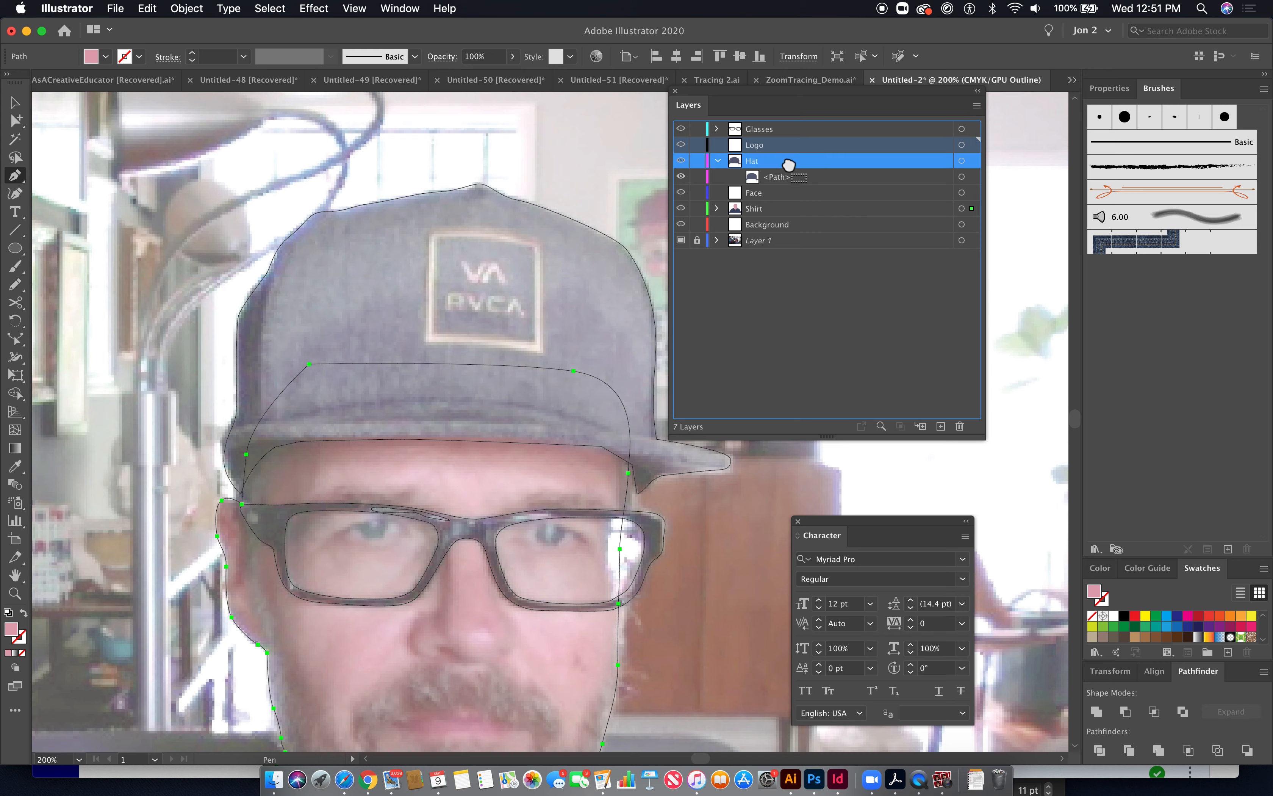
pyautogui.click(790, 160)
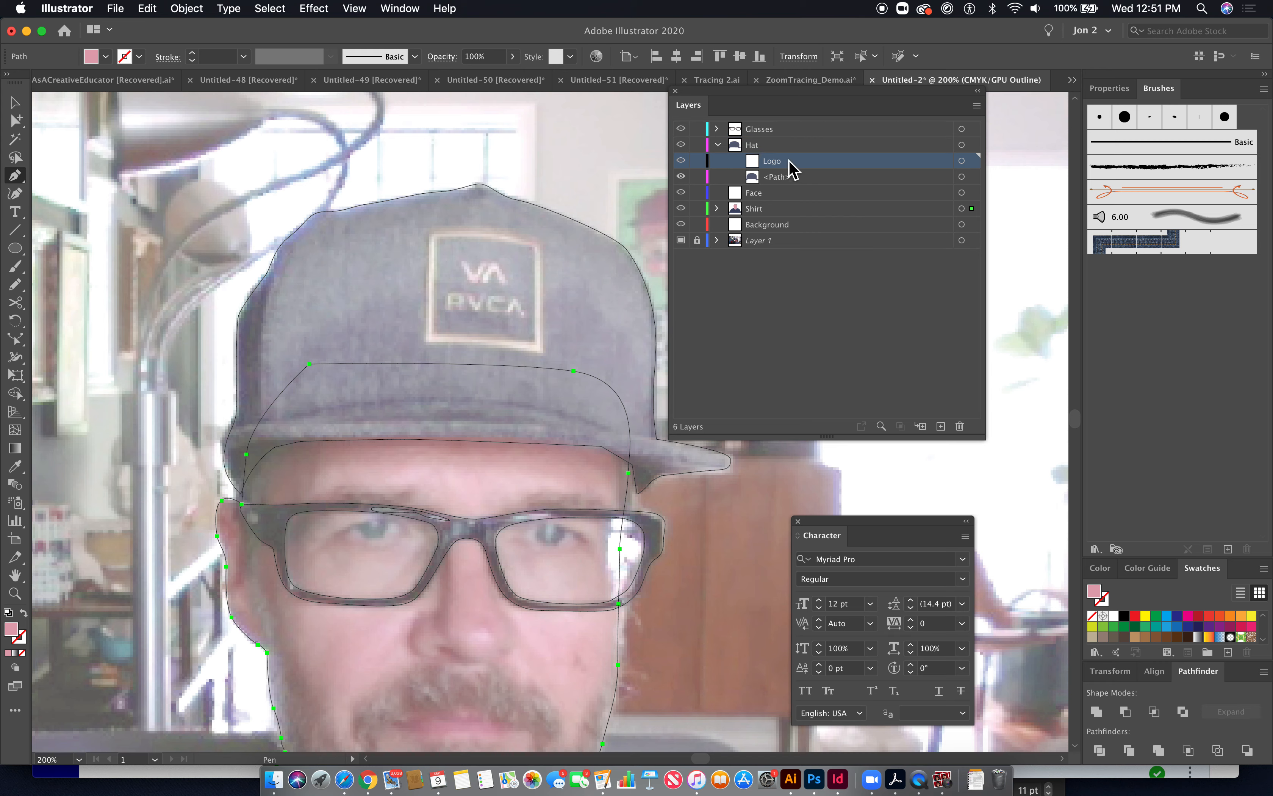
pyautogui.click(16, 121)
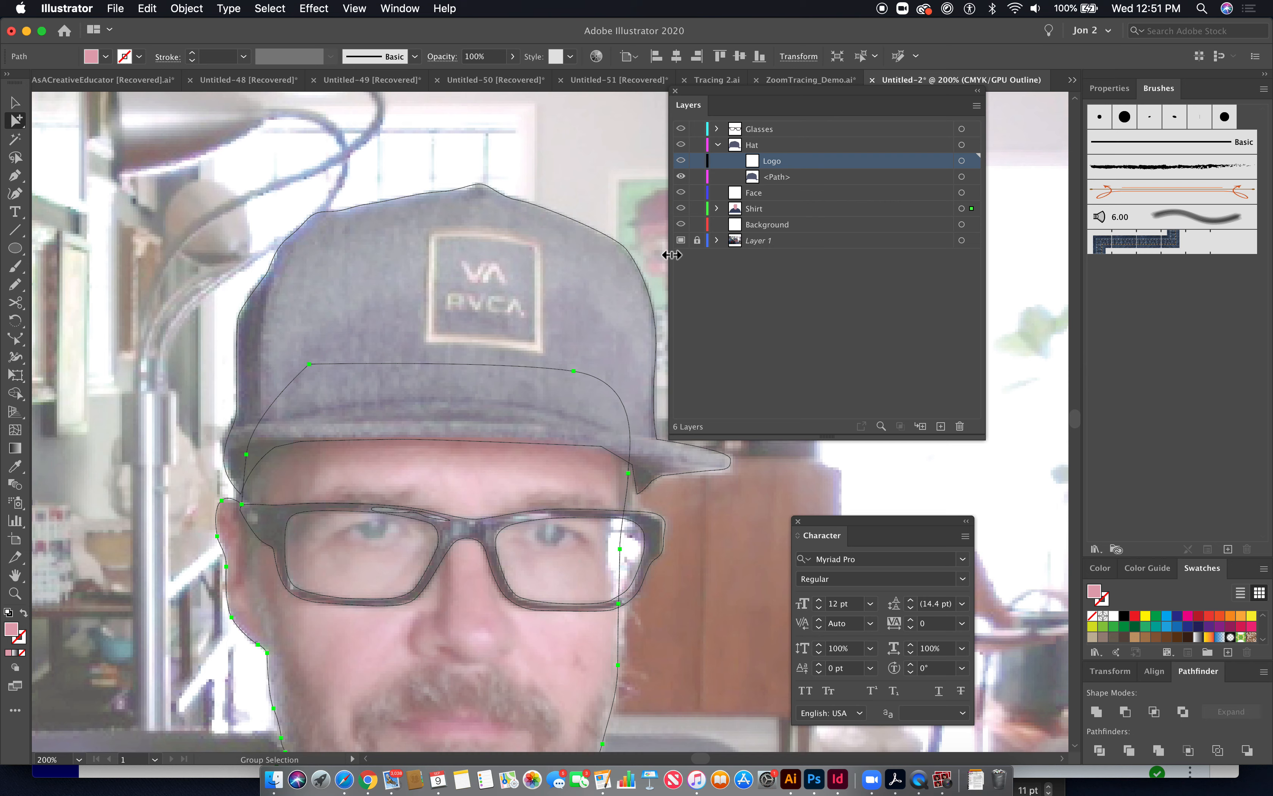
# - Switch to the ZoomTracing_Demo.ai document and examine the finished vector portrait's face close up
pyautogui.click(810, 80)
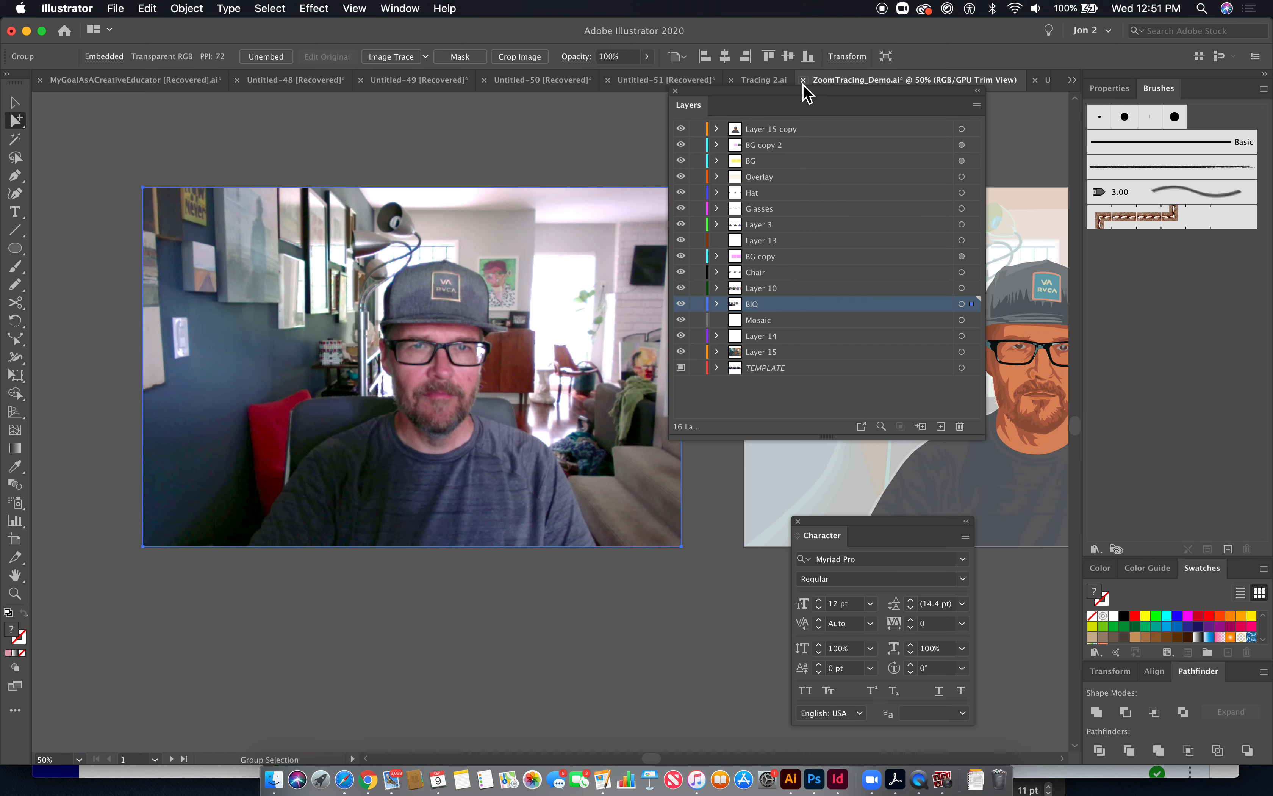
pyautogui.press('super+minus')
pyautogui.press('super+minus')
pyautogui.press('space')
pyautogui.moveTo(586, 407); pyautogui.dragTo(93, 444)
pyautogui.moveTo(323, 436); pyautogui.dragTo(518, 489)
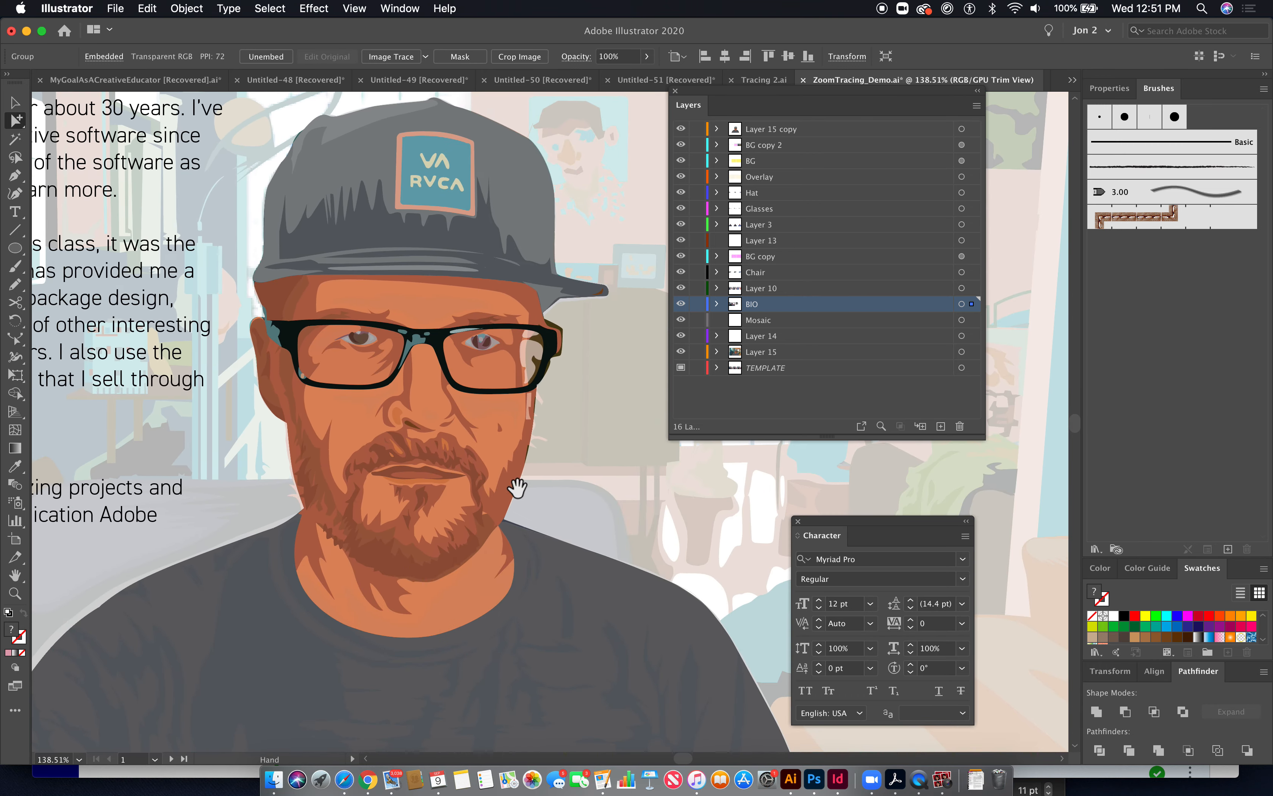
pyautogui.moveTo(361, 426); pyautogui.dragTo(480, 496)
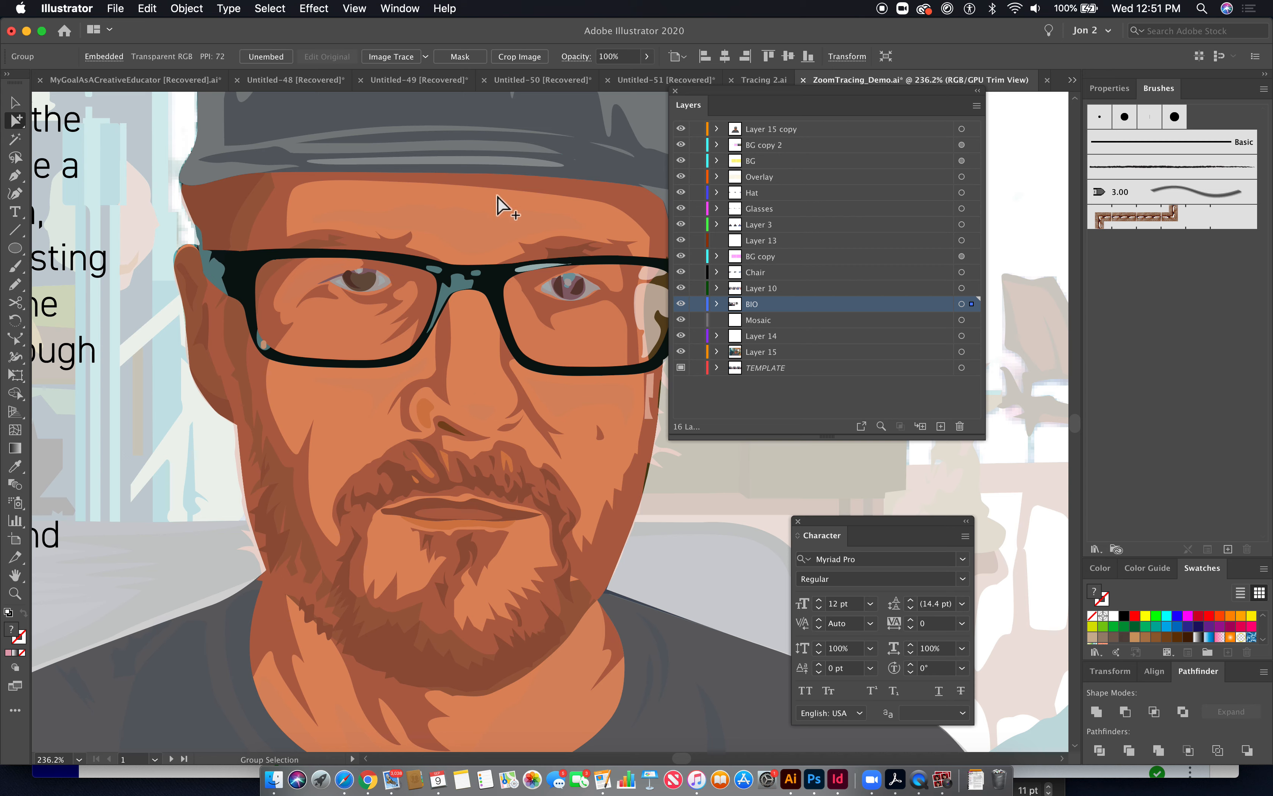
# - Pan across the demo document's artboards to examine the traced background and chair artwork
pyautogui.press('super+1')
pyautogui.moveTo(584, 456); pyautogui.dragTo(234, 398)
pyautogui.moveTo(408, 421); pyautogui.dragTo(30, 363)
pyautogui.moveTo(605, 363)
pyautogui.mouseDown()
pyautogui.moveTo(534, 385)
pyautogui.moveTo(144, 410)
pyautogui.mouseUp()
pyautogui.moveTo(439, 427); pyautogui.dragTo(14, 430)
pyautogui.moveTo(388, 432); pyautogui.dragTo(7, 419)
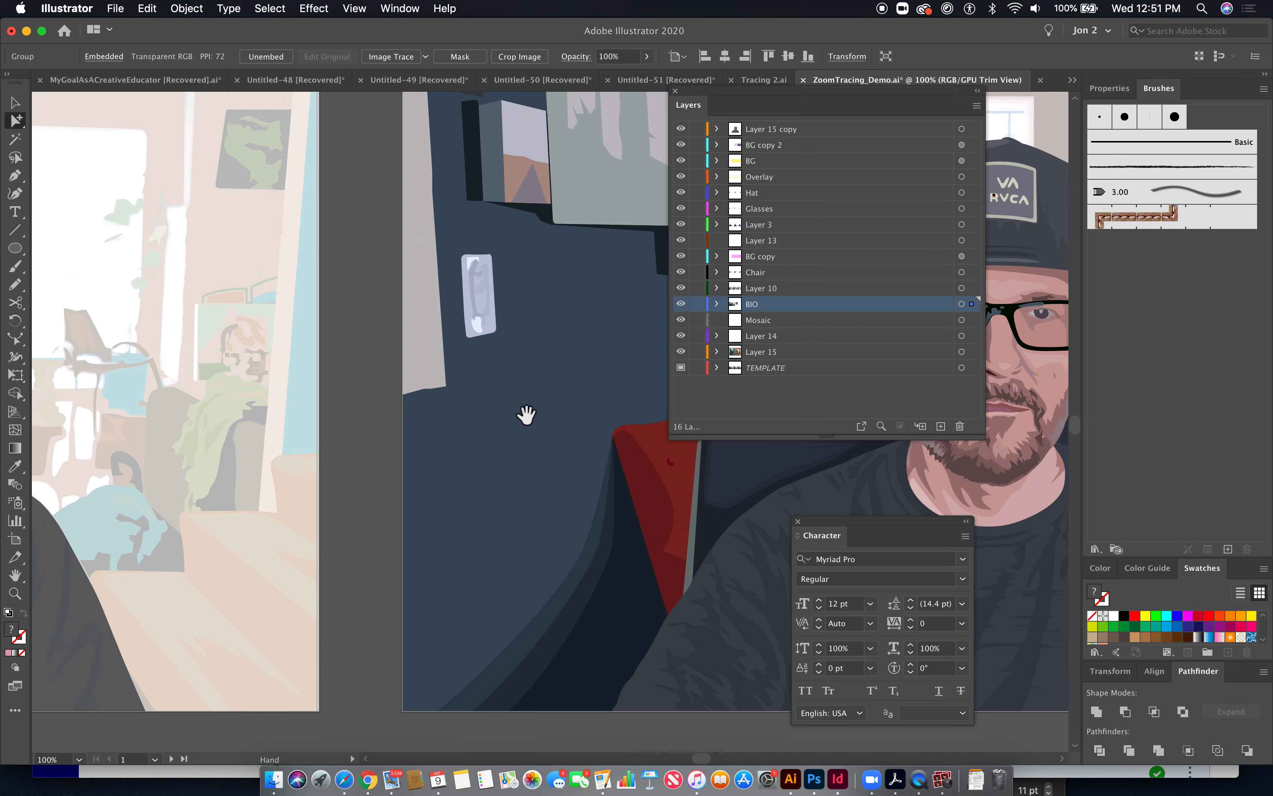
pyautogui.moveTo(537, 437); pyautogui.dragTo(7, 429)
pyautogui.moveTo(369, 464); pyautogui.dragTo(10, 490)
pyautogui.moveTo(520, 469); pyautogui.dragTo(128, 463)
pyautogui.moveTo(426, 521)
pyautogui.mouseDown()
pyautogui.moveTo(242, 483)
pyautogui.moveTo(5, 486)
pyautogui.mouseUp()
pyautogui.moveTo(401, 432); pyautogui.dragTo(331, 421)
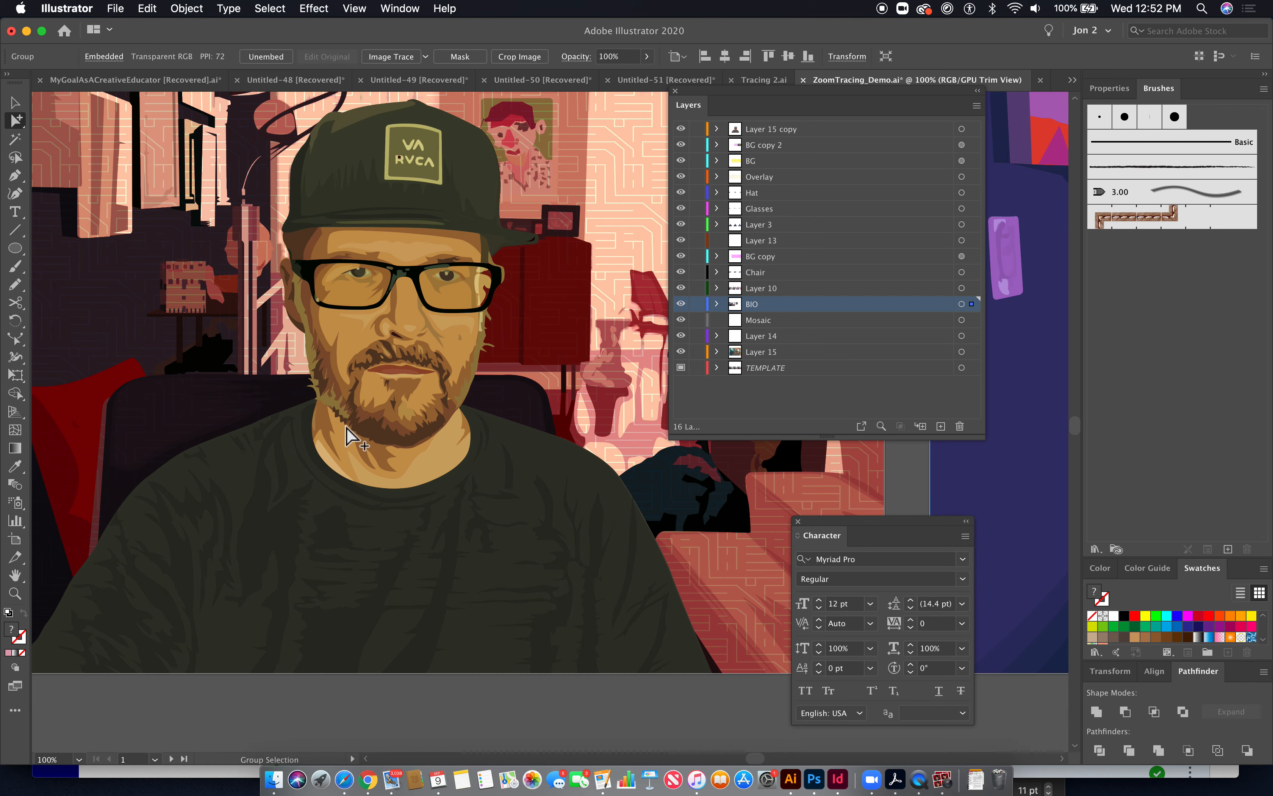
# - Inspect the detailed face, glasses and hat logo shapes of the finished portrait at high zoom
pyautogui.press('super+space')
pyautogui.moveTo(315, 306); pyautogui.dragTo(389, 471)
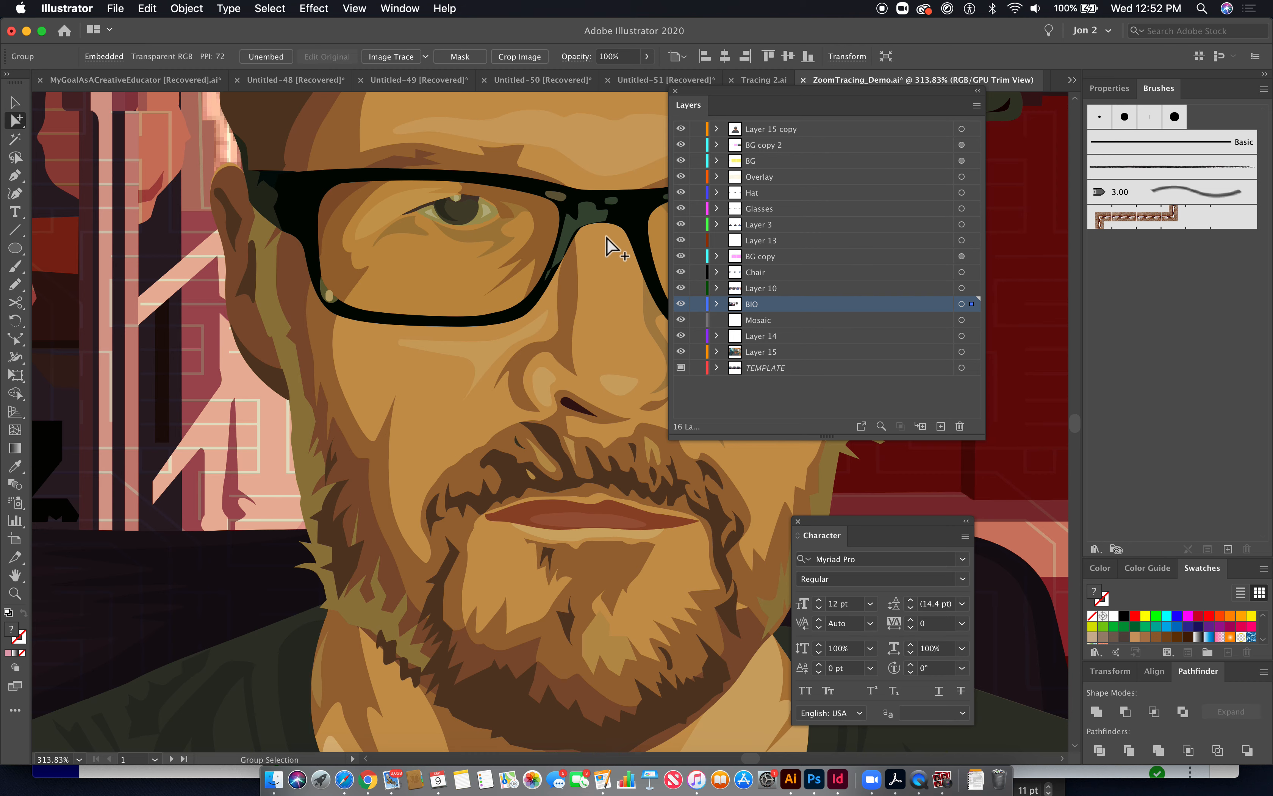
pyautogui.press('space')
pyautogui.moveTo(574, 296); pyautogui.dragTo(595, 641)
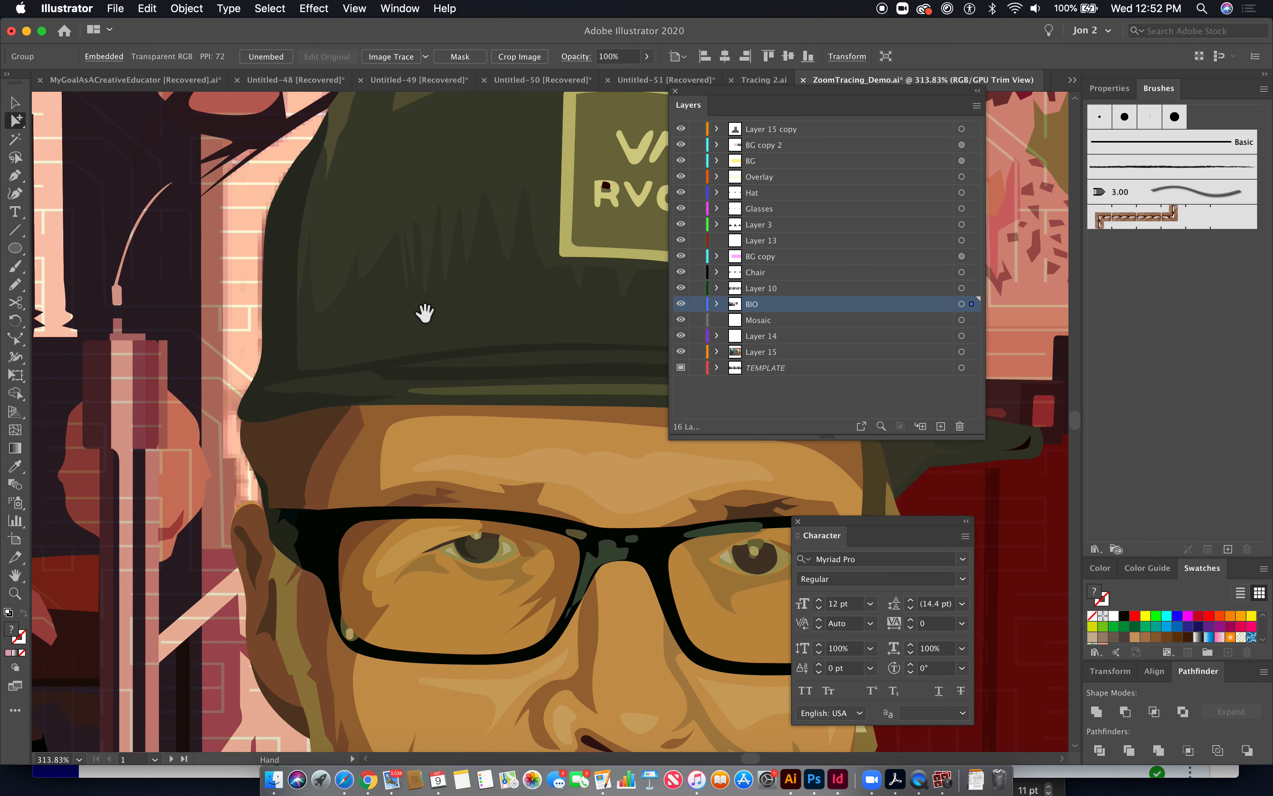
pyautogui.moveTo(519, 318); pyautogui.dragTo(341, 504)
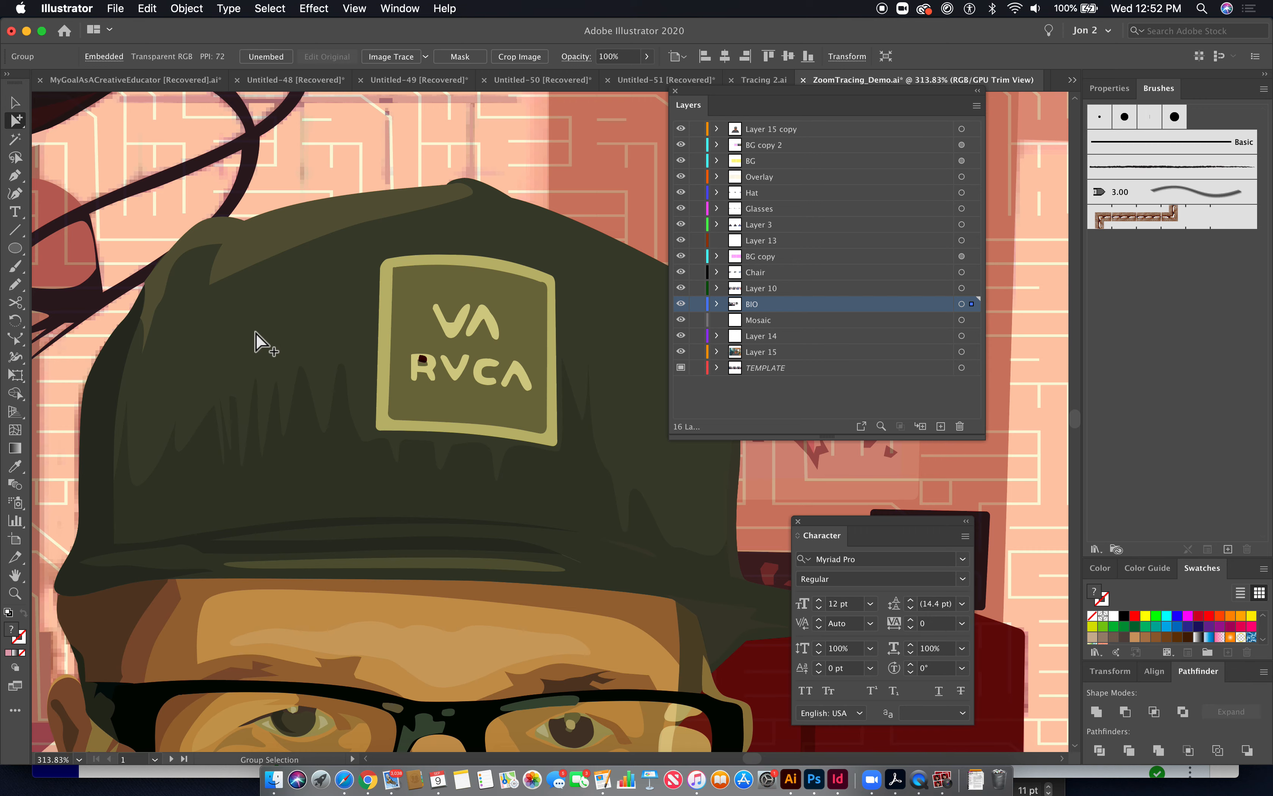
# - View the finished portrait artboard alongside the bio text and the original webcam photo
pyautogui.press('super+minus')
pyautogui.press('super+minus')
pyautogui.press('super+minus')
pyautogui.press('space')
pyautogui.moveTo(536, 527); pyautogui.dragTo(10, 497)
pyautogui.moveTo(602, 439); pyautogui.dragTo(15, 447)
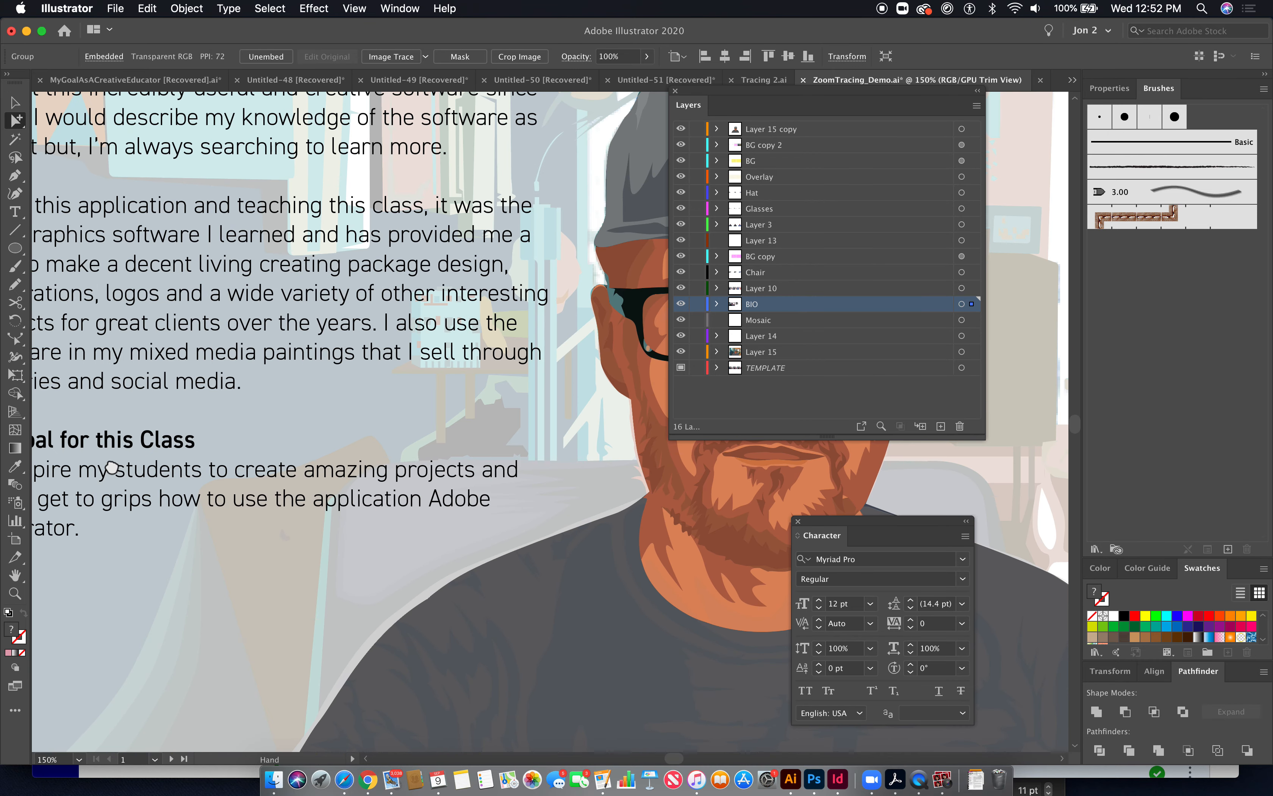
pyautogui.moveTo(297, 498); pyautogui.dragTo(38, 521)
pyautogui.press('super+minus')
pyautogui.press('super+minus')
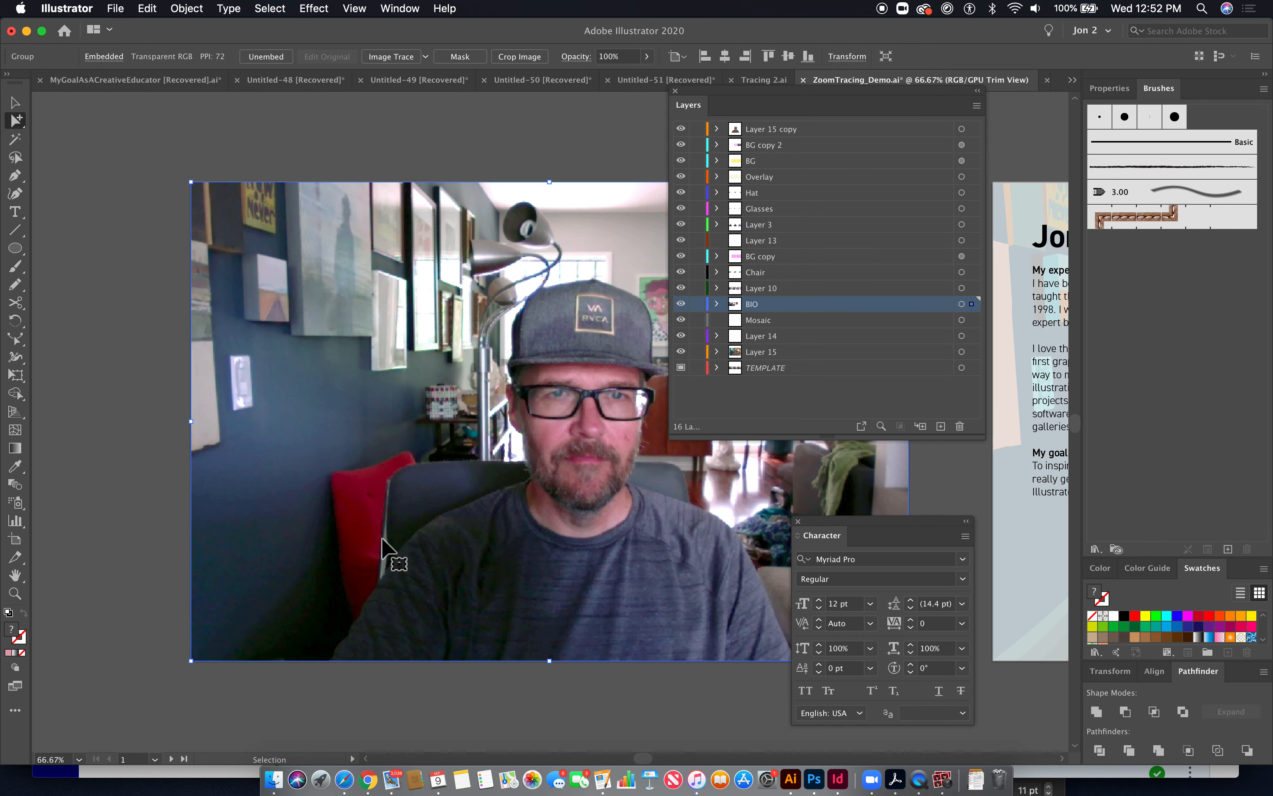
pyautogui.moveTo(631, 596); pyautogui.dragTo(512, 594)
pyautogui.moveTo(717, 636); pyautogui.dragTo(317, 611)
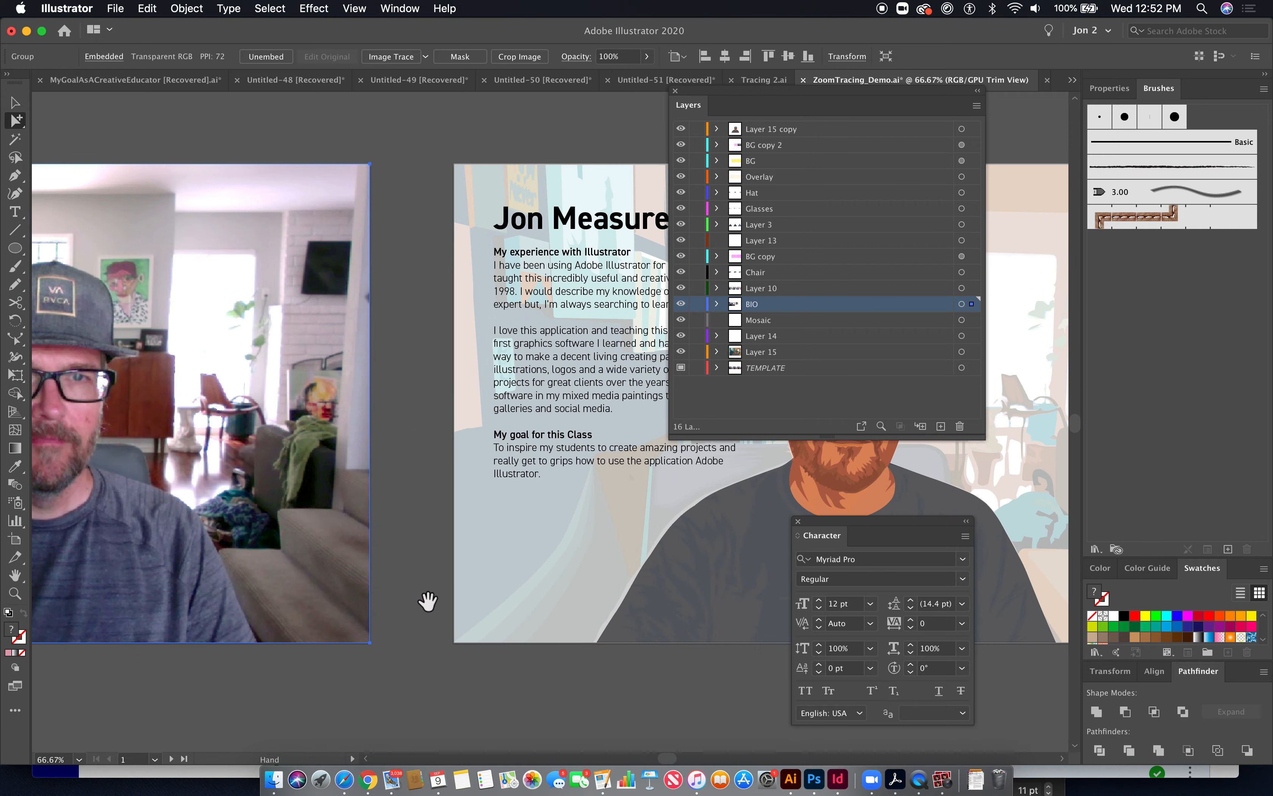
pyautogui.moveTo(426, 599); pyautogui.dragTo(219, 594)
pyautogui.moveTo(339, 605); pyautogui.dragTo(245, 599)
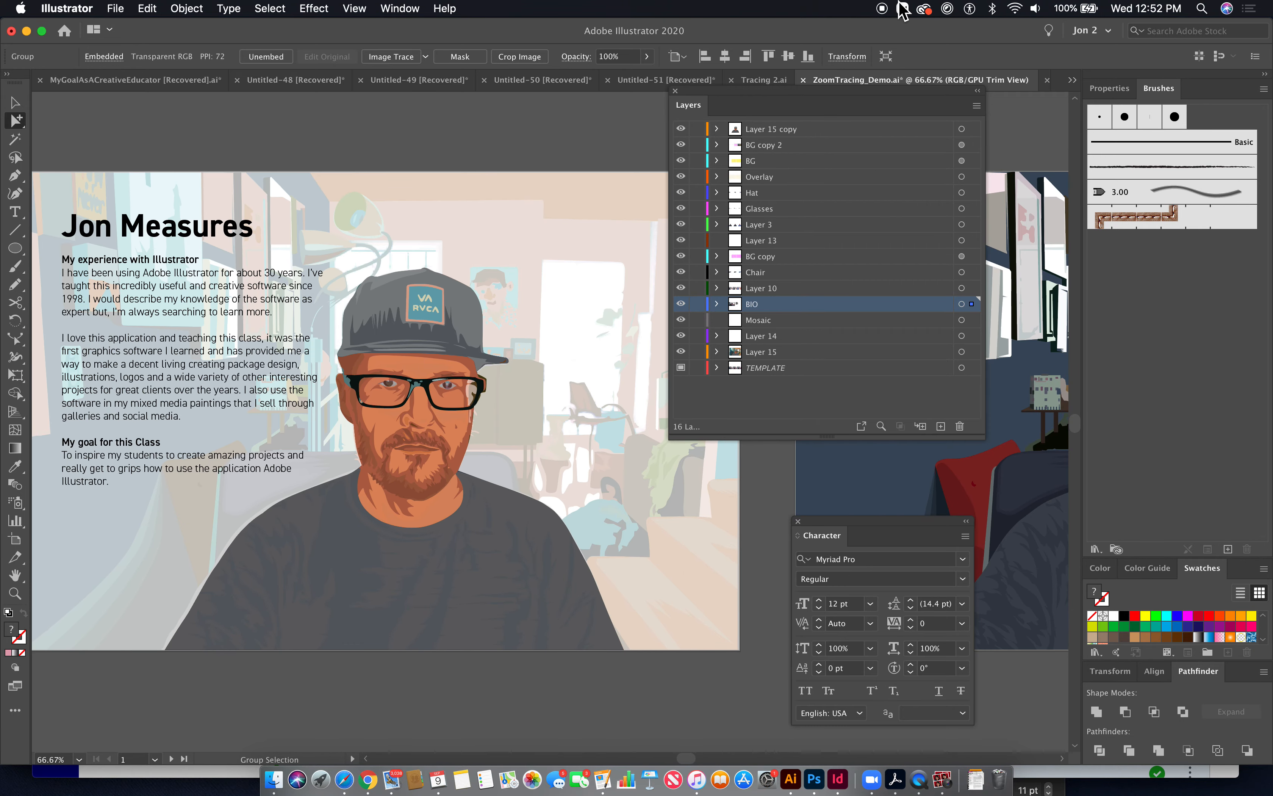